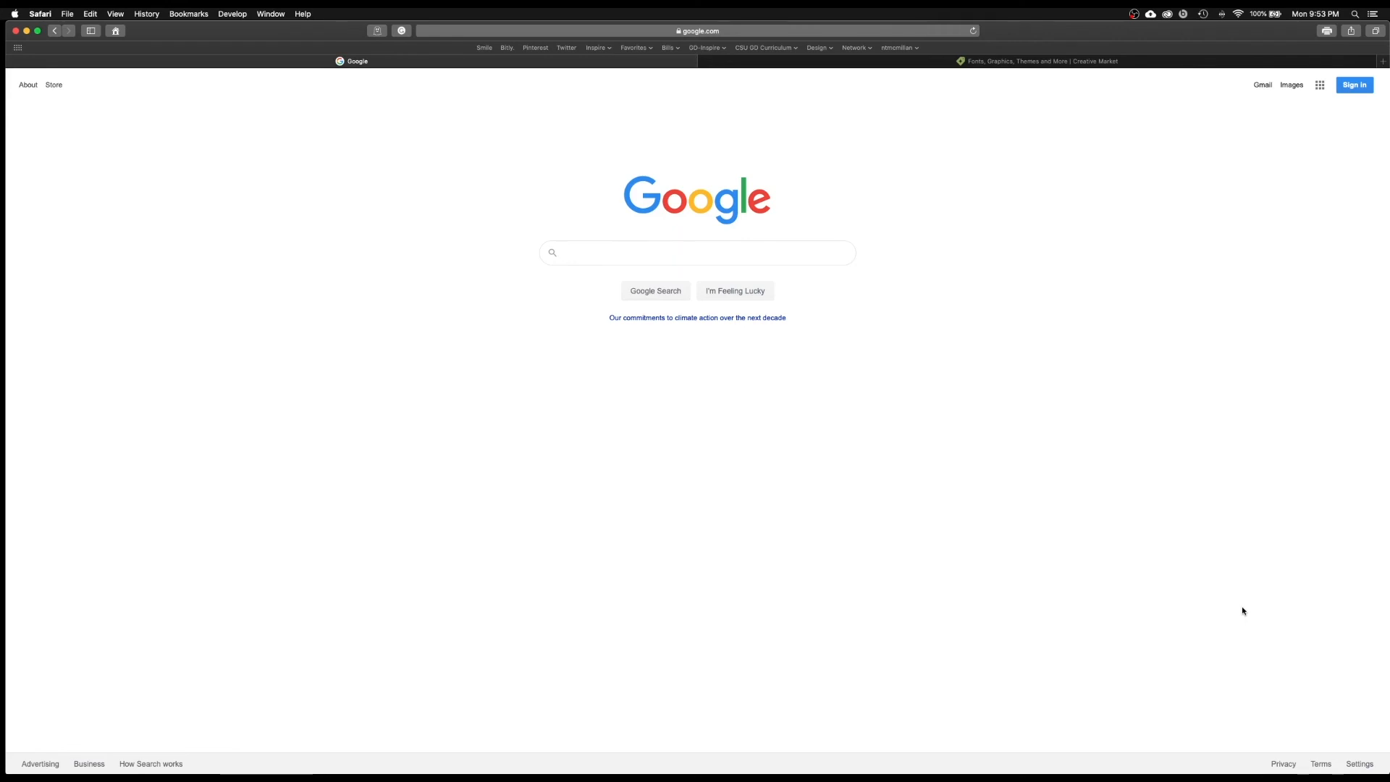
Search Google for "Poster mockup PSD free"
text(oster)
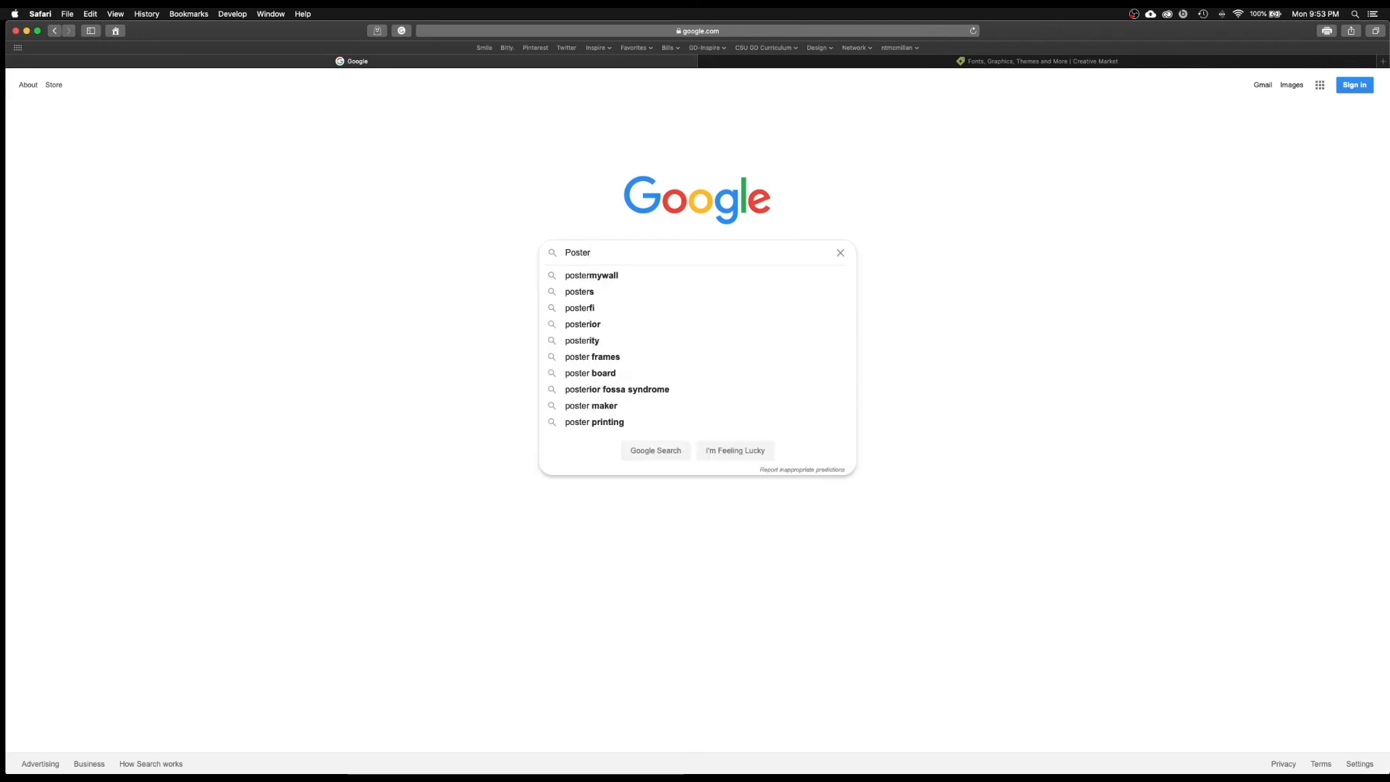
text( mocku)
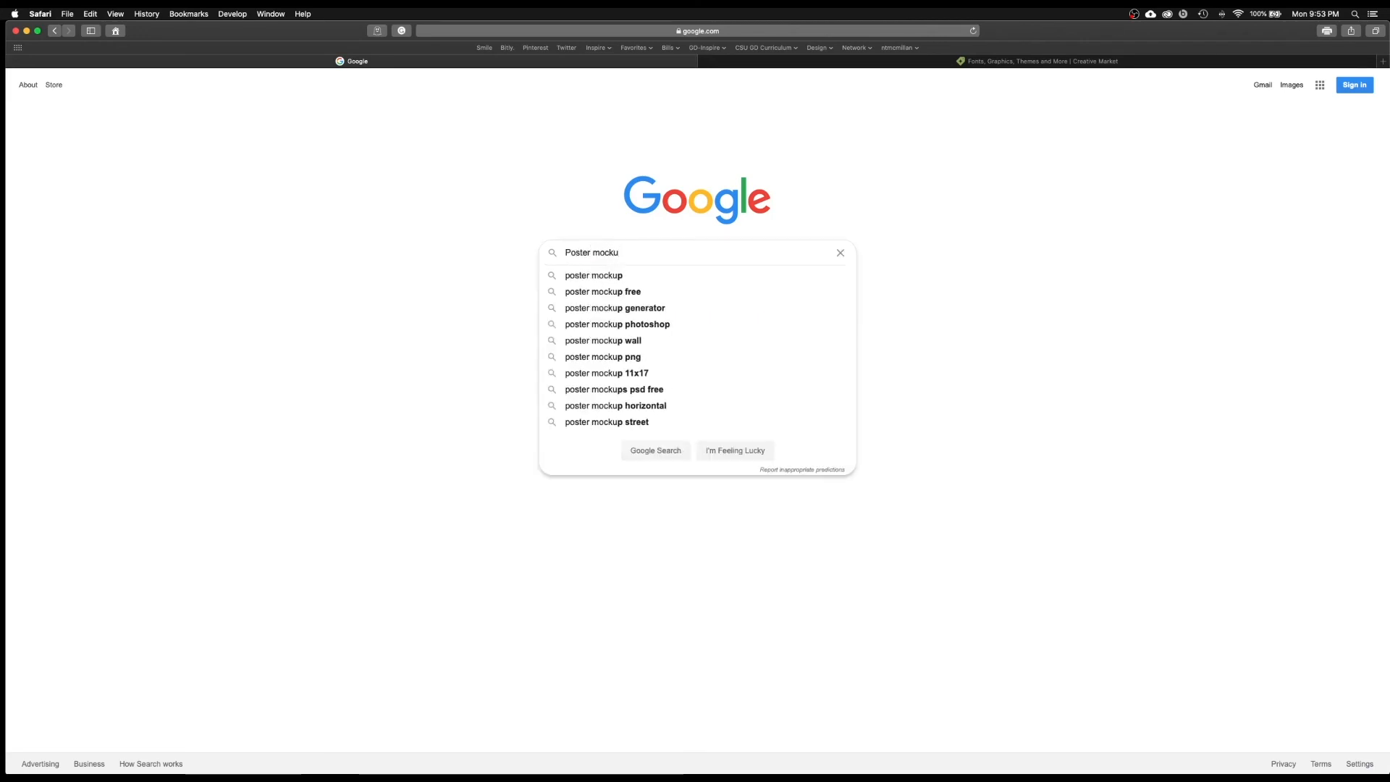
text(p PSD)
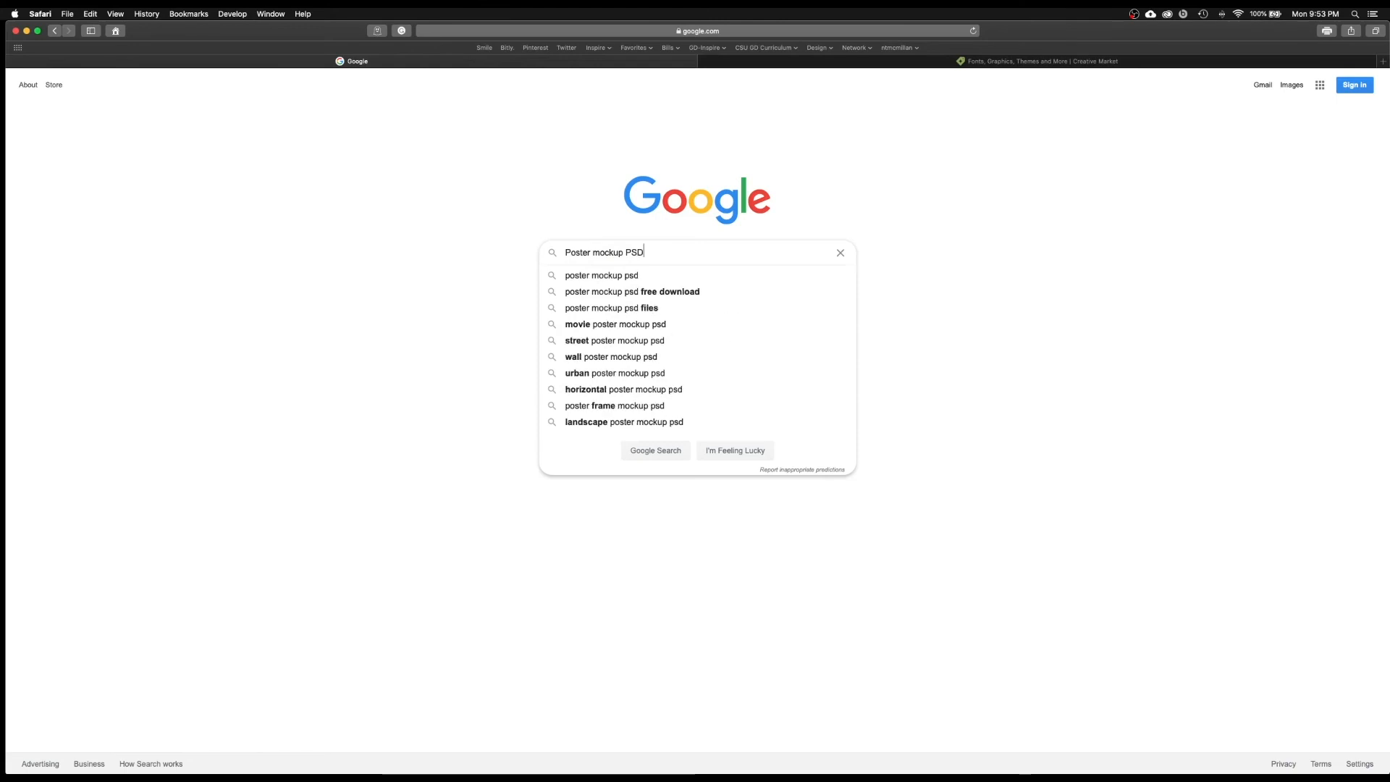
text( free)
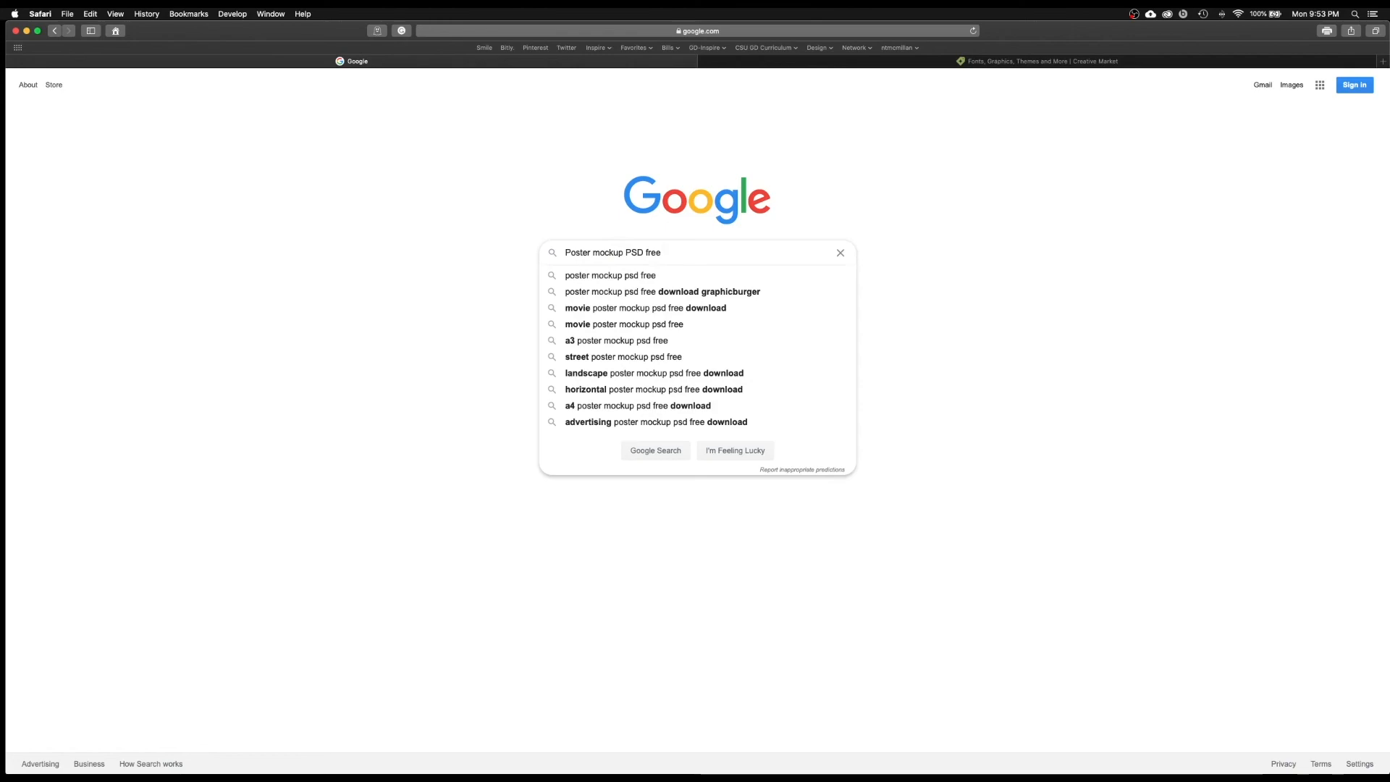
key(Return)
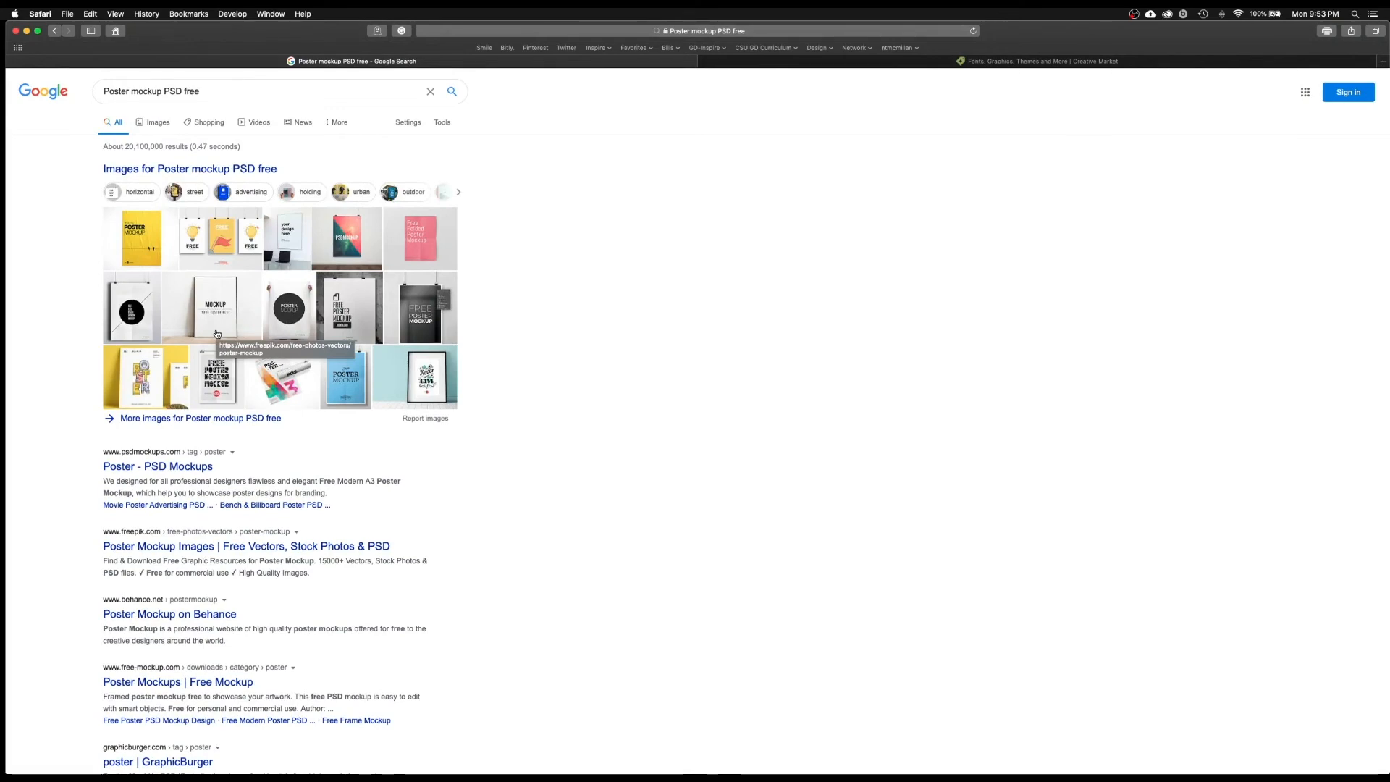
Open the DailyMockup search result "48+ Free Poster Mockup PSD Templates 2020"
scroll(217, 334, down, 5)
scroll(179, 373, down, 8)
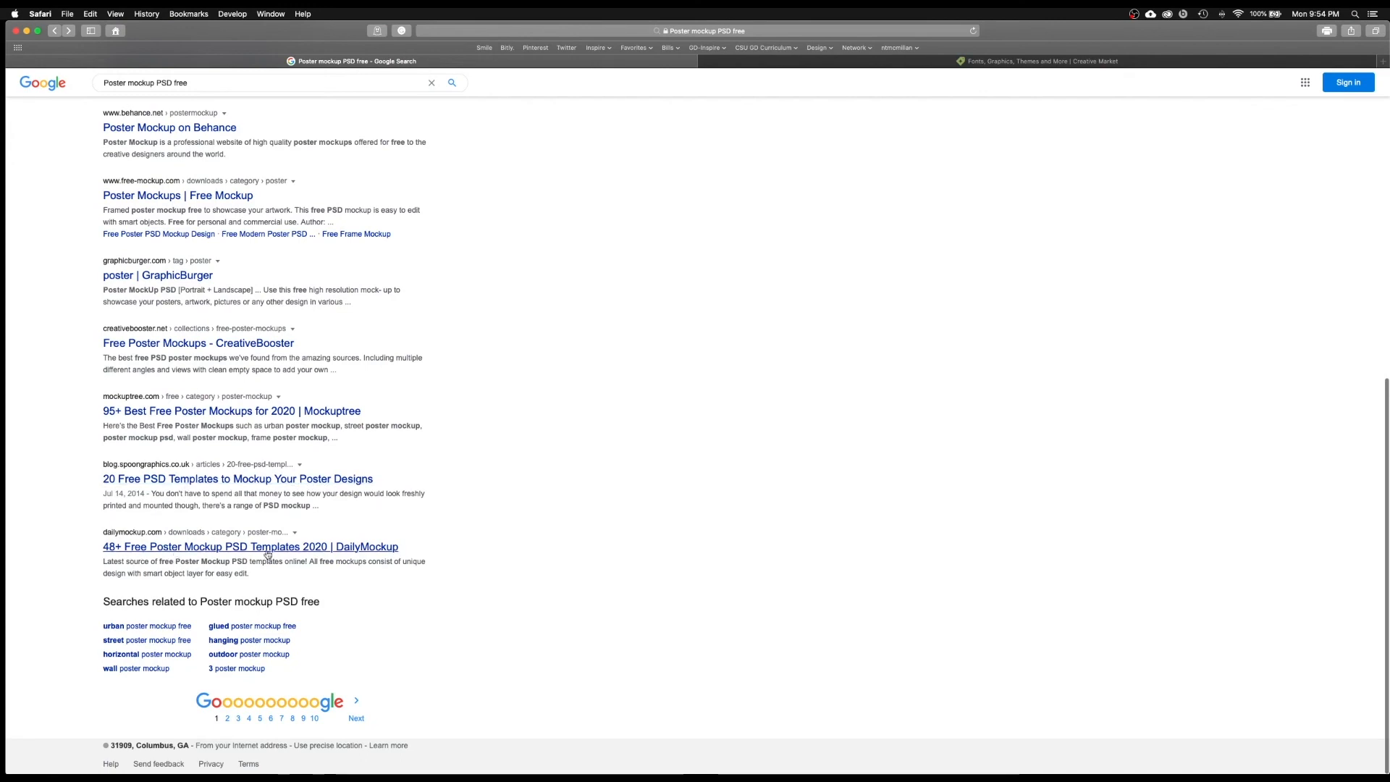
click(328, 551)
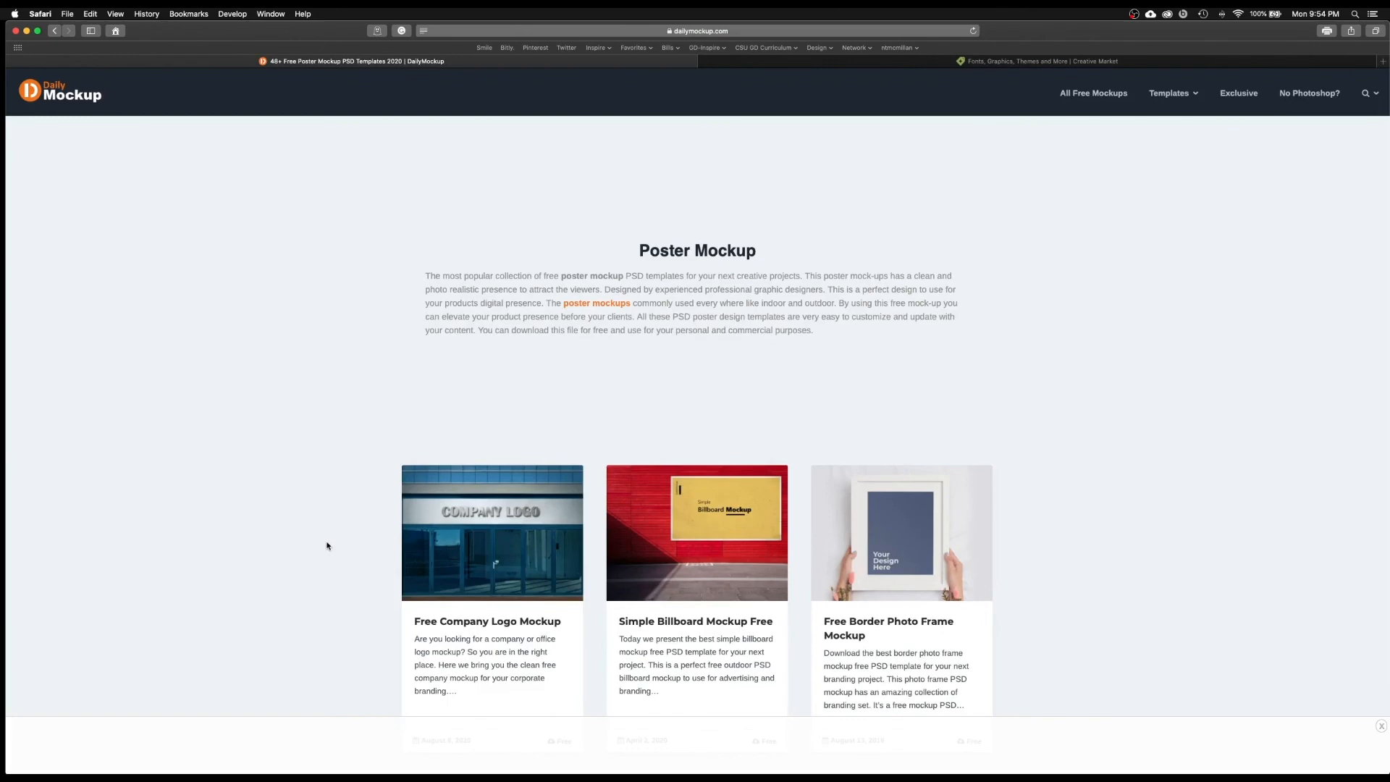
Look through the free poster mockups on pages 1 and 2 of the DailyMockup listing
scroll(327, 546, down, 5)
scroll(332, 534, down, 4)
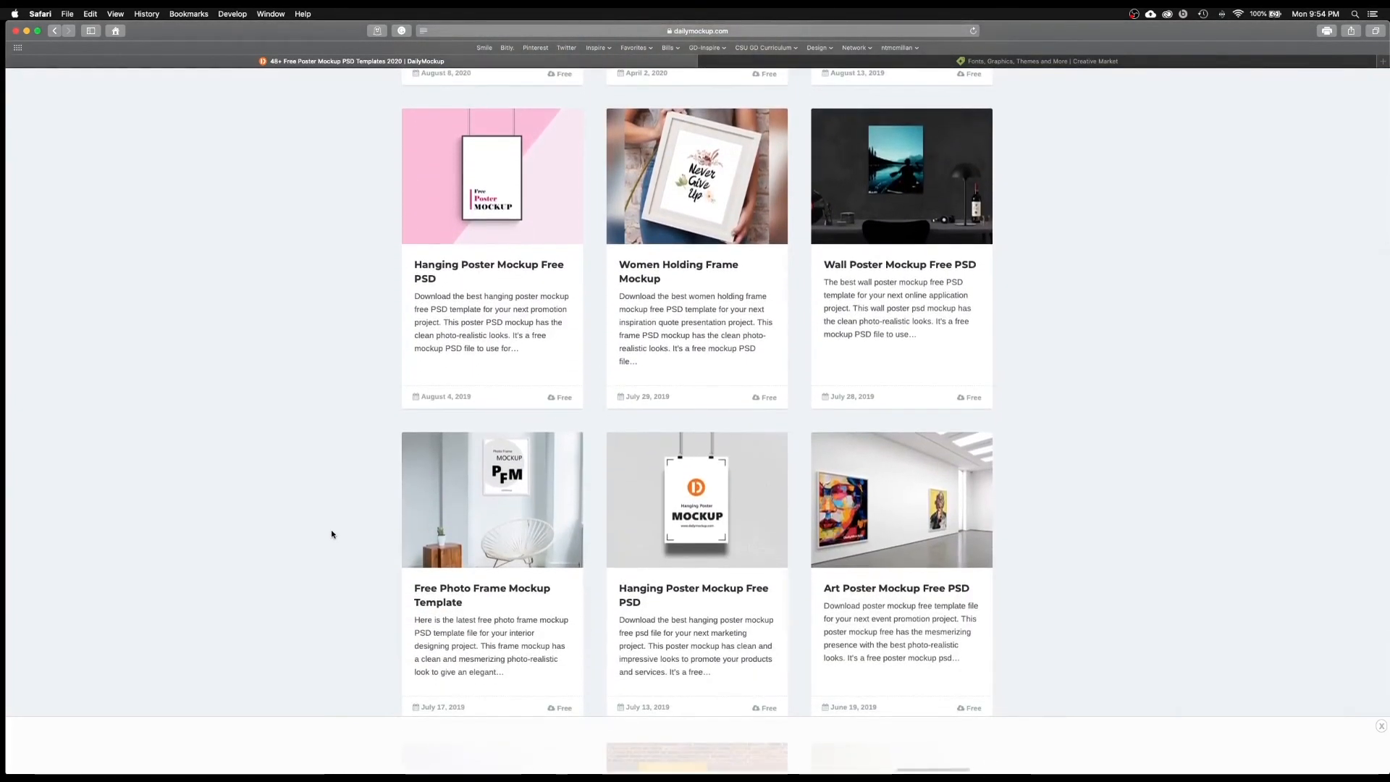
scroll(332, 534, down, 5)
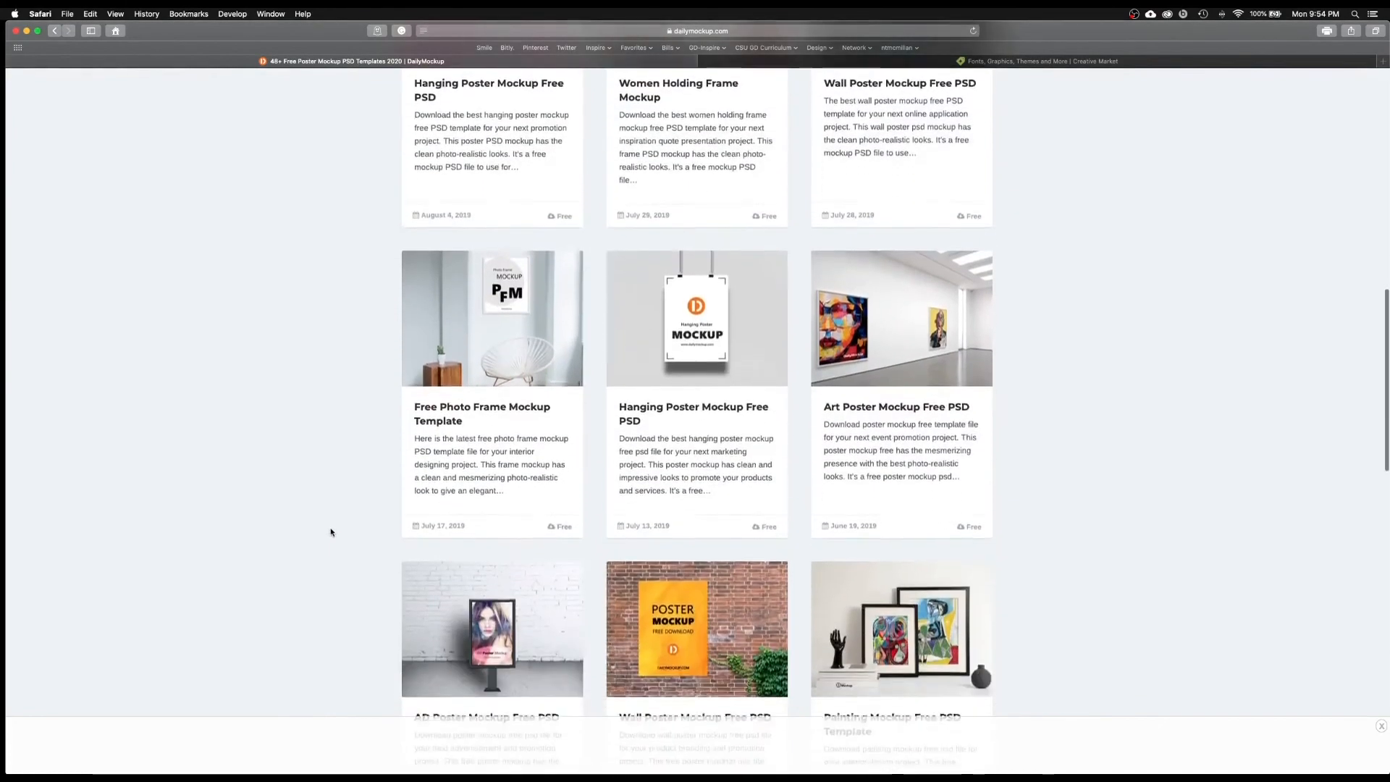
scroll(331, 532, down, 2)
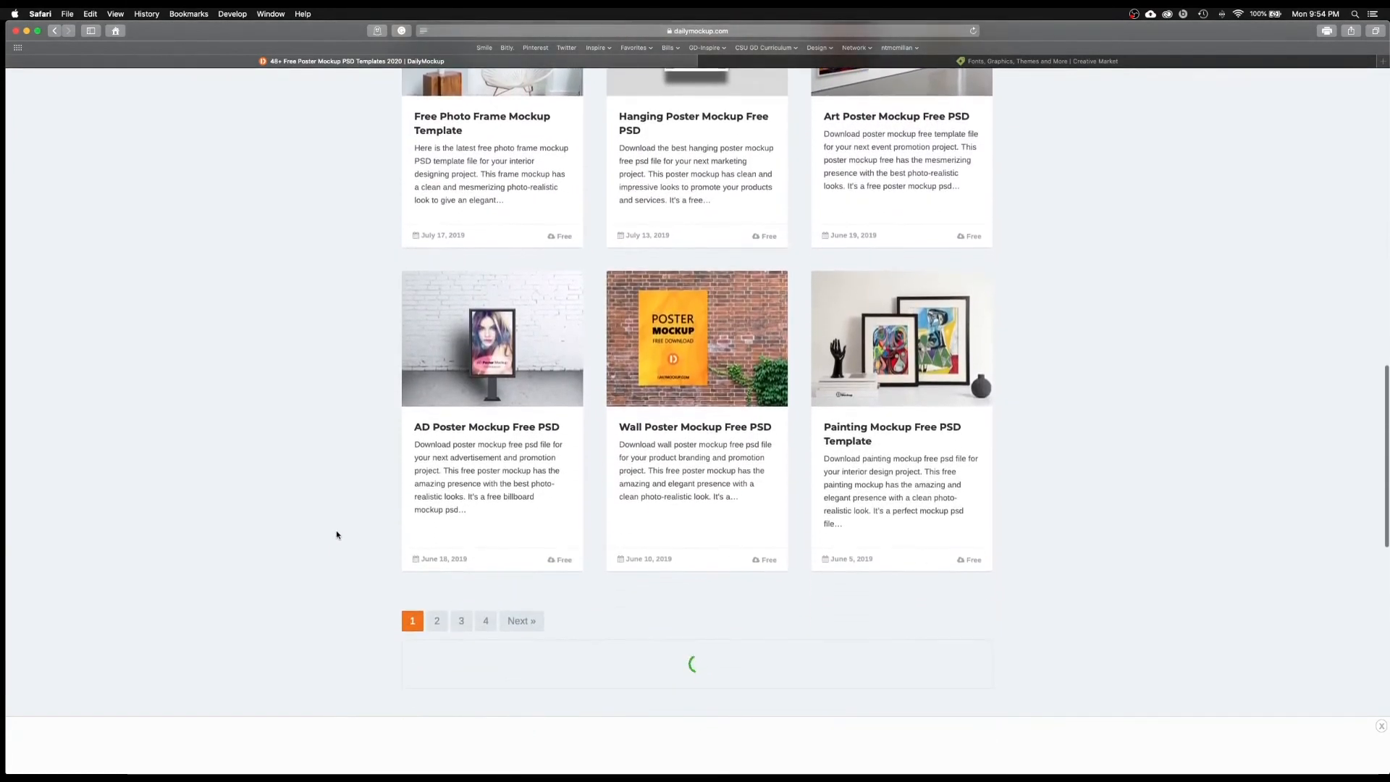
click(437, 621)
scroll(372, 532, down, 5)
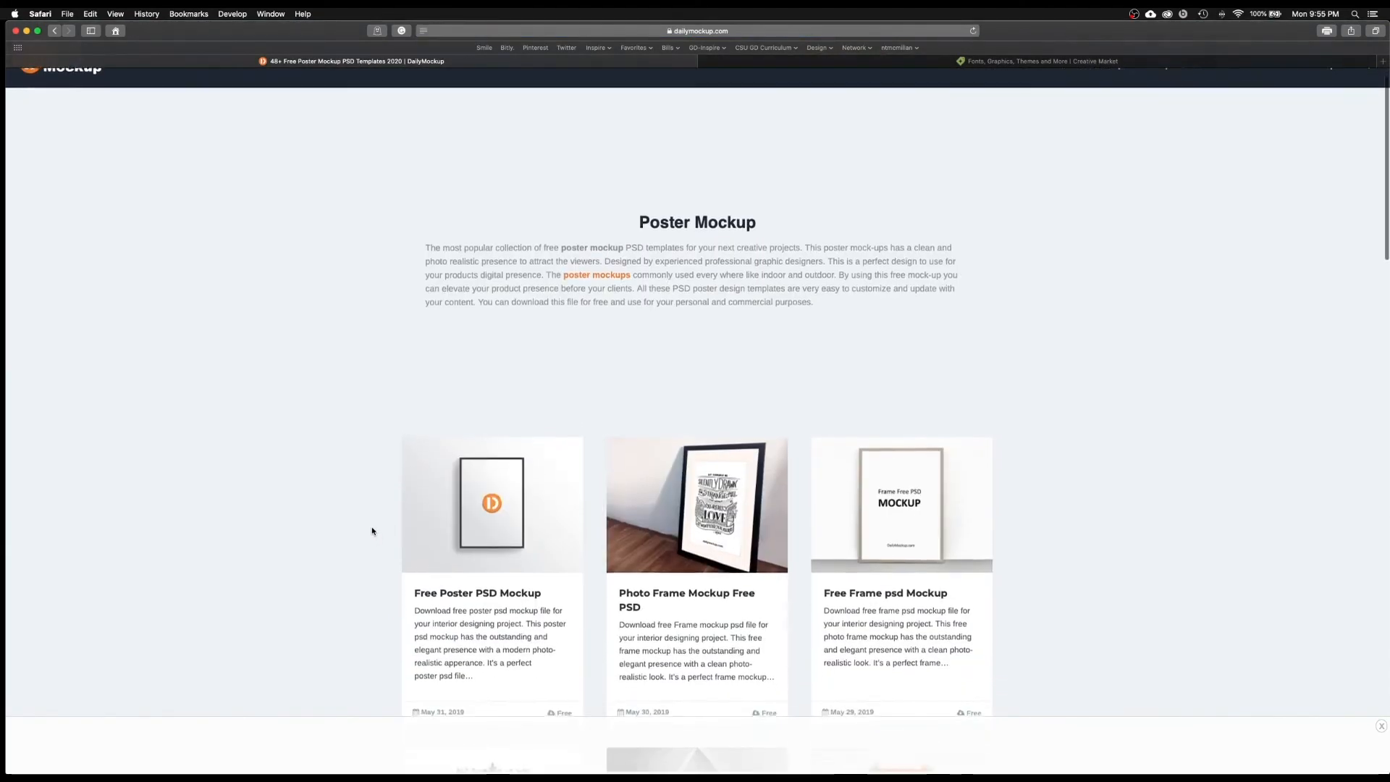
scroll(372, 532, down, 4)
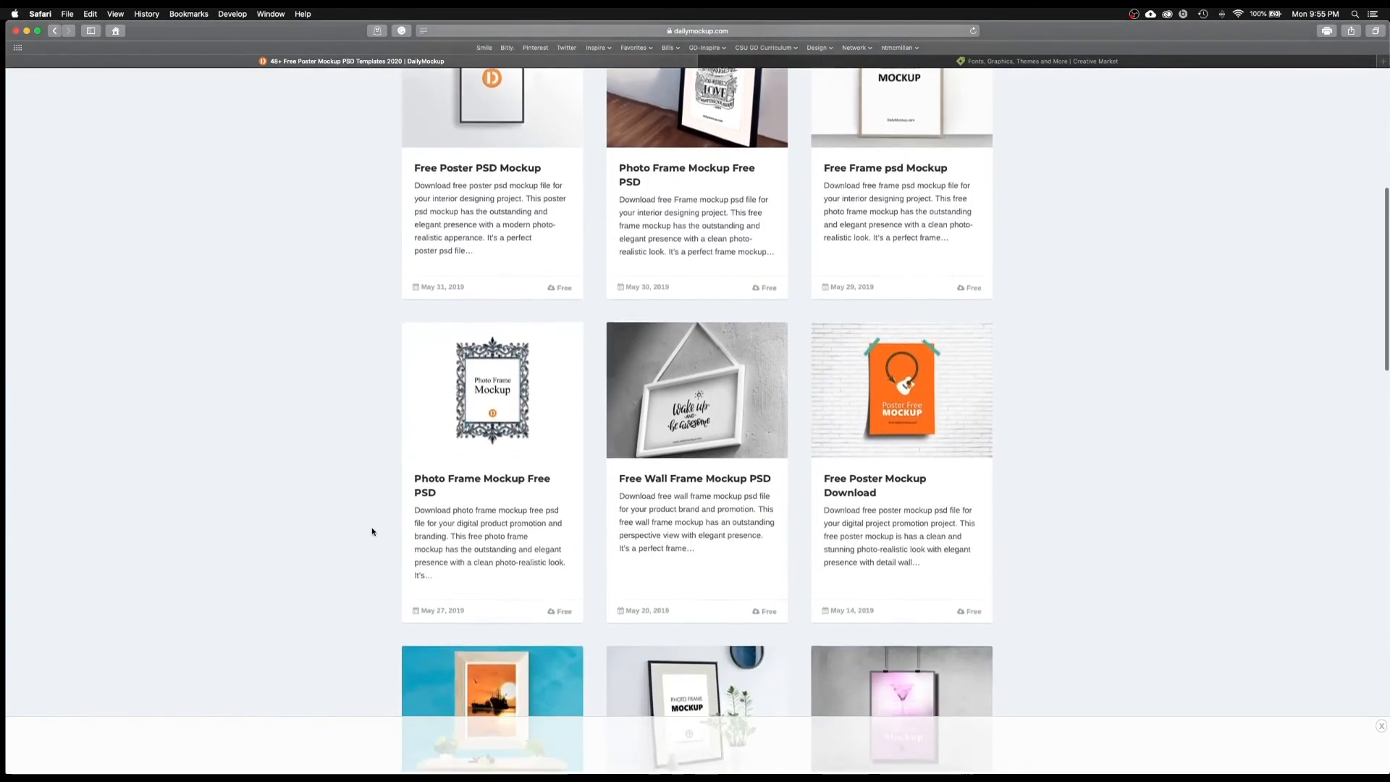
scroll(372, 532, down, 5)
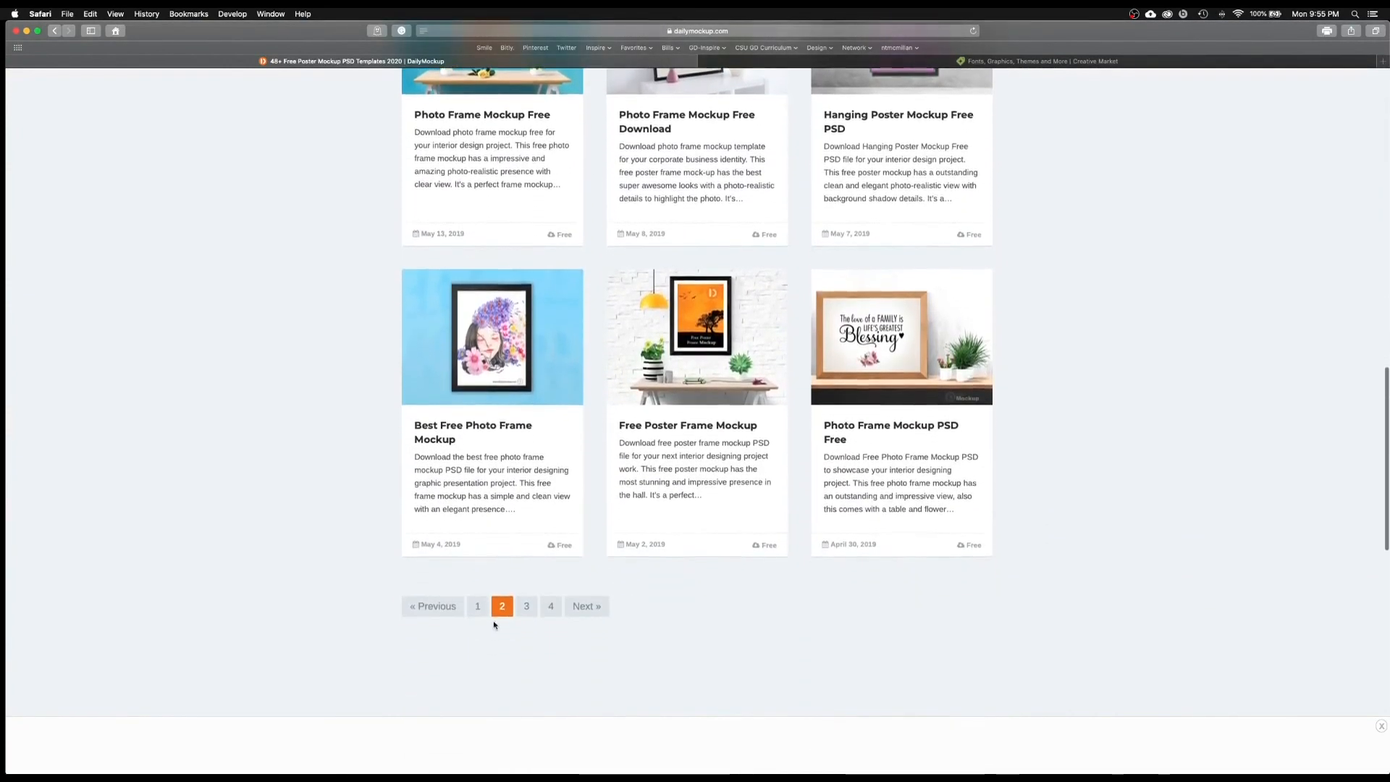
Browse page 3 of the poster mockup listing and open "Free AD Poster Mockup Inside Shopping Mall"
click(526, 605)
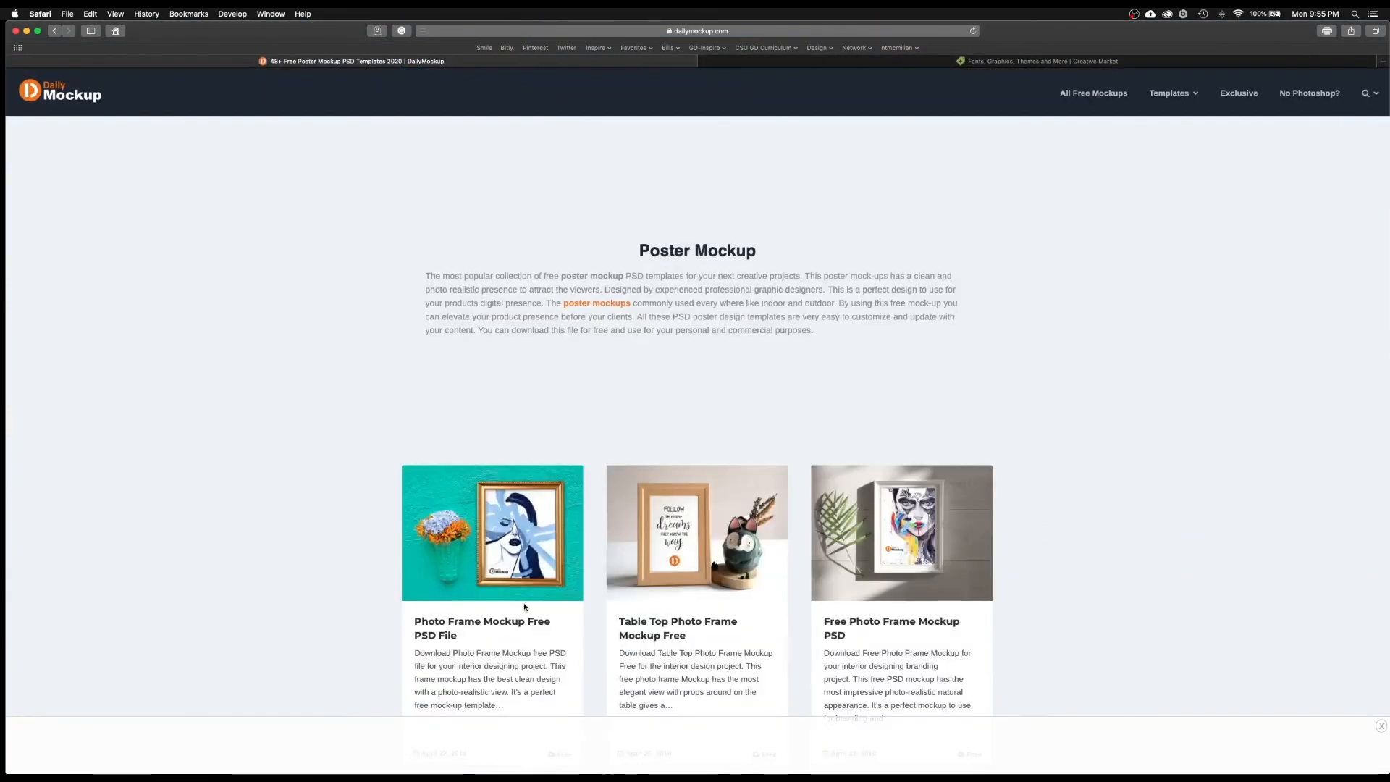
scroll(360, 577, down, 5)
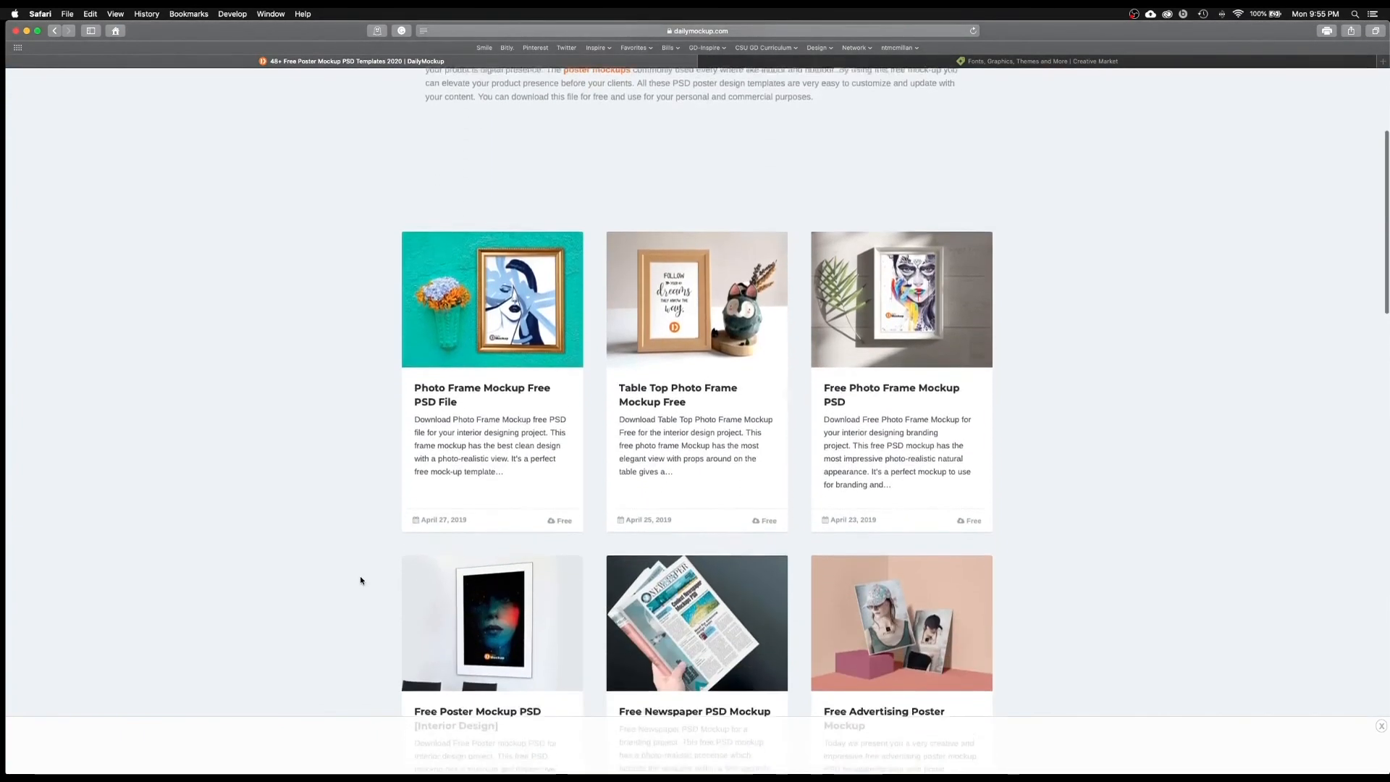
scroll(360, 579, down, 3)
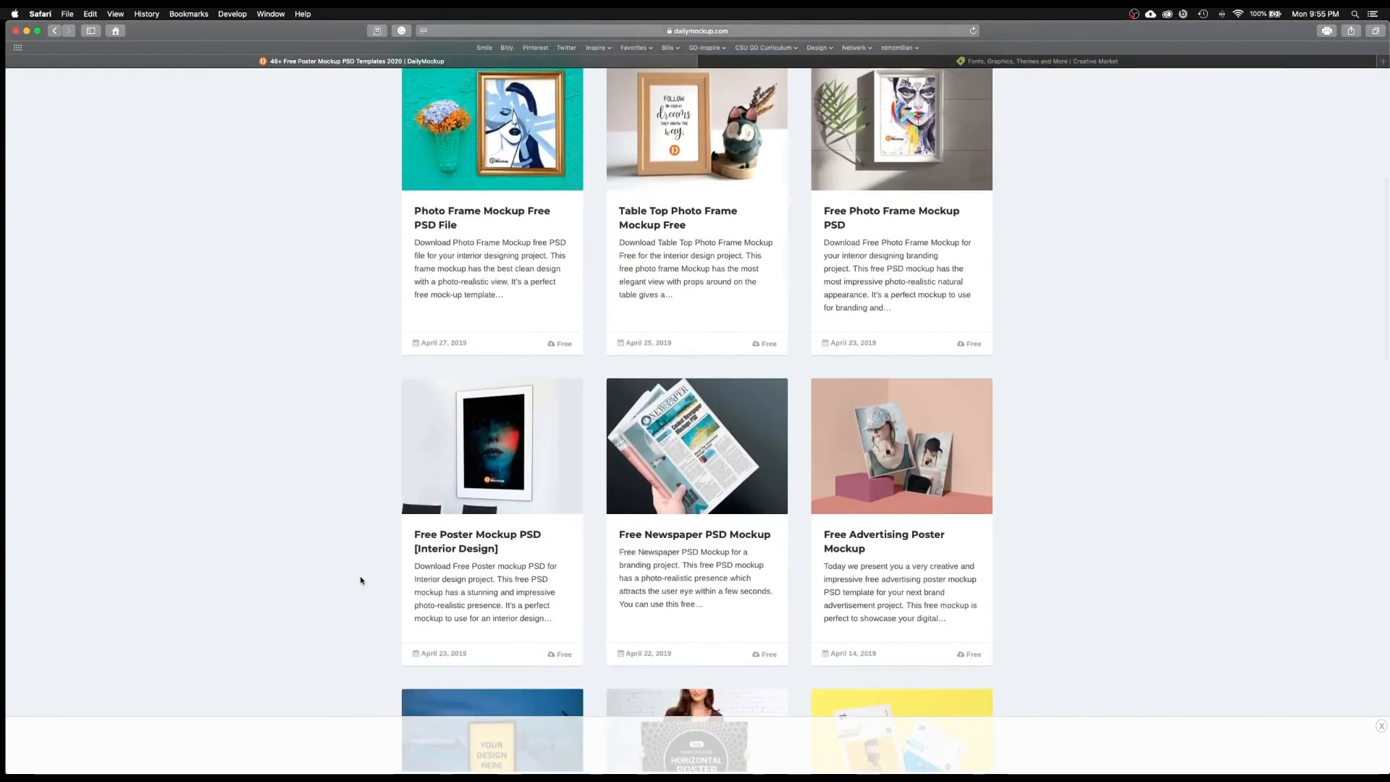
scroll(361, 580, down, 1)
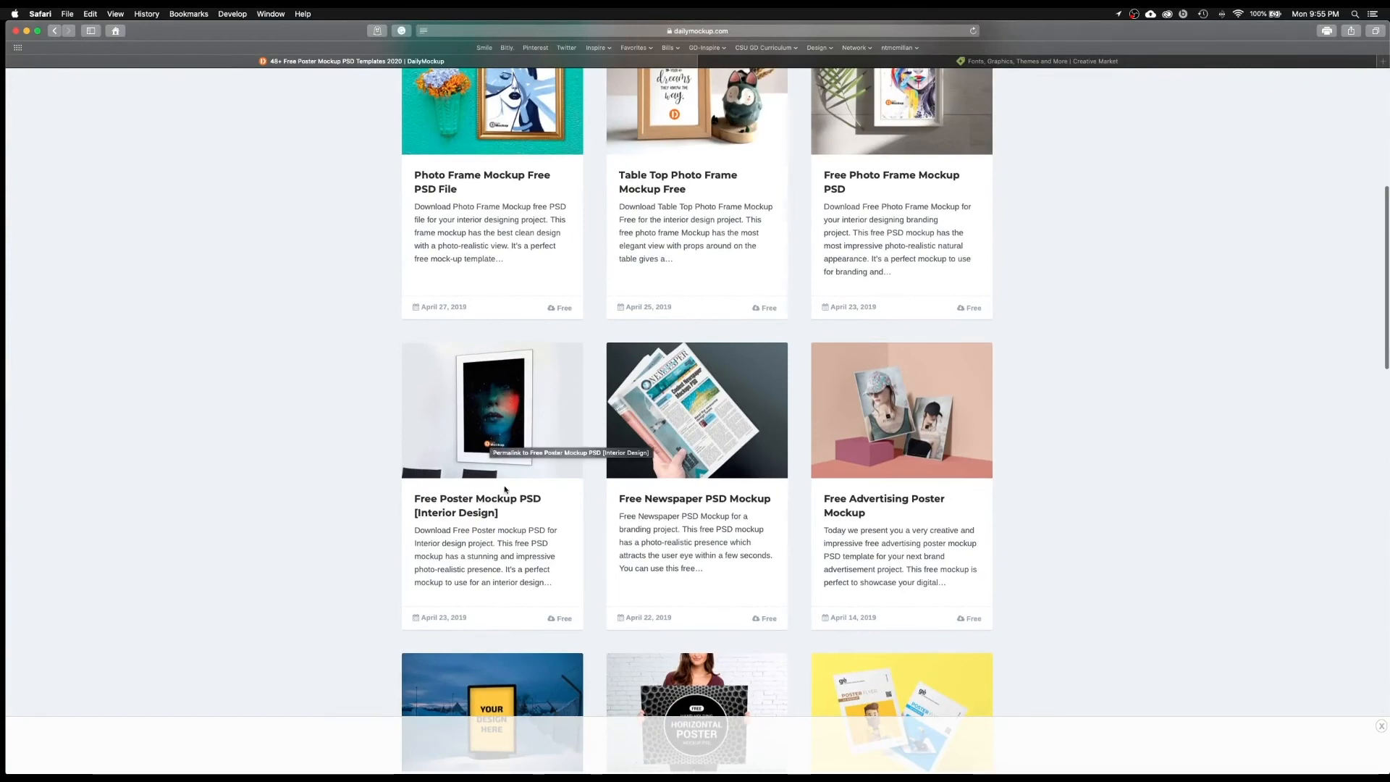
scroll(485, 484, down, 2)
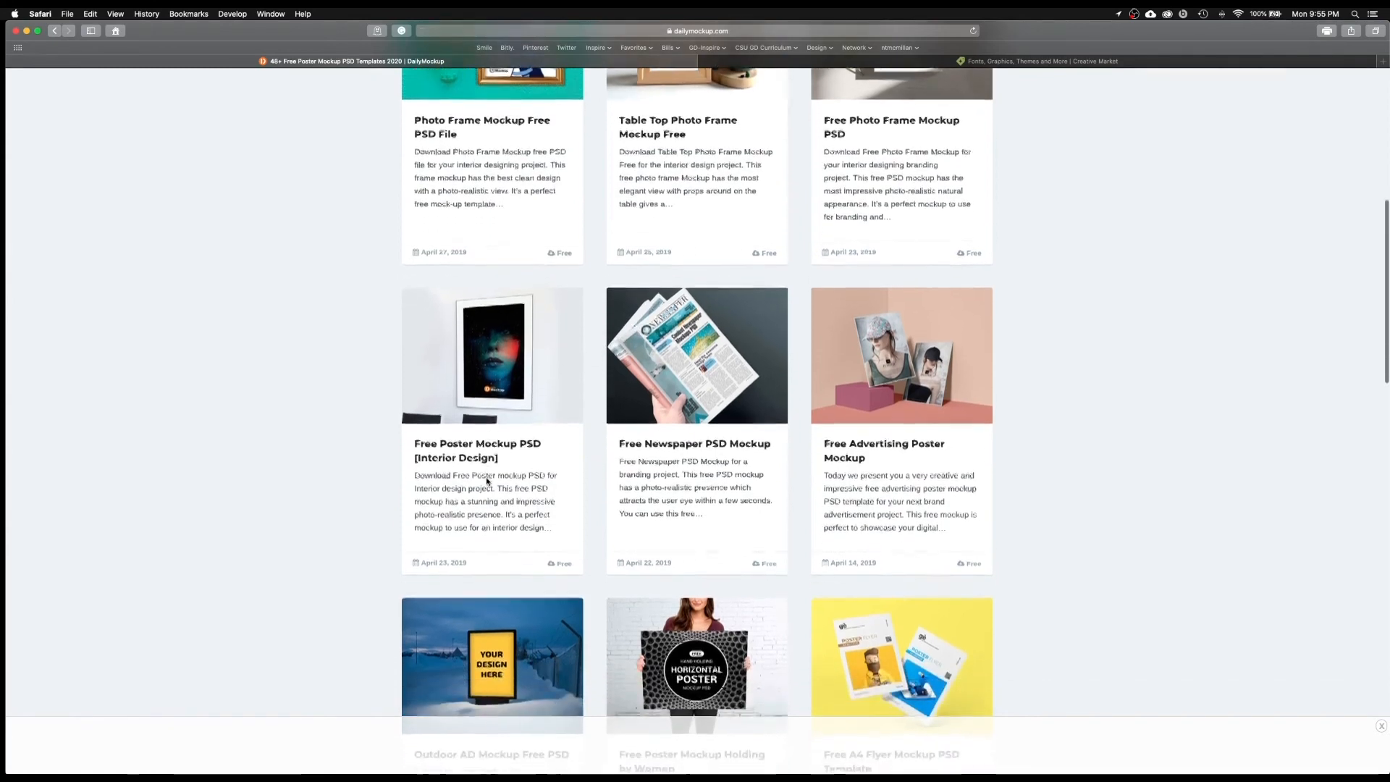
scroll(487, 481, down, 1)
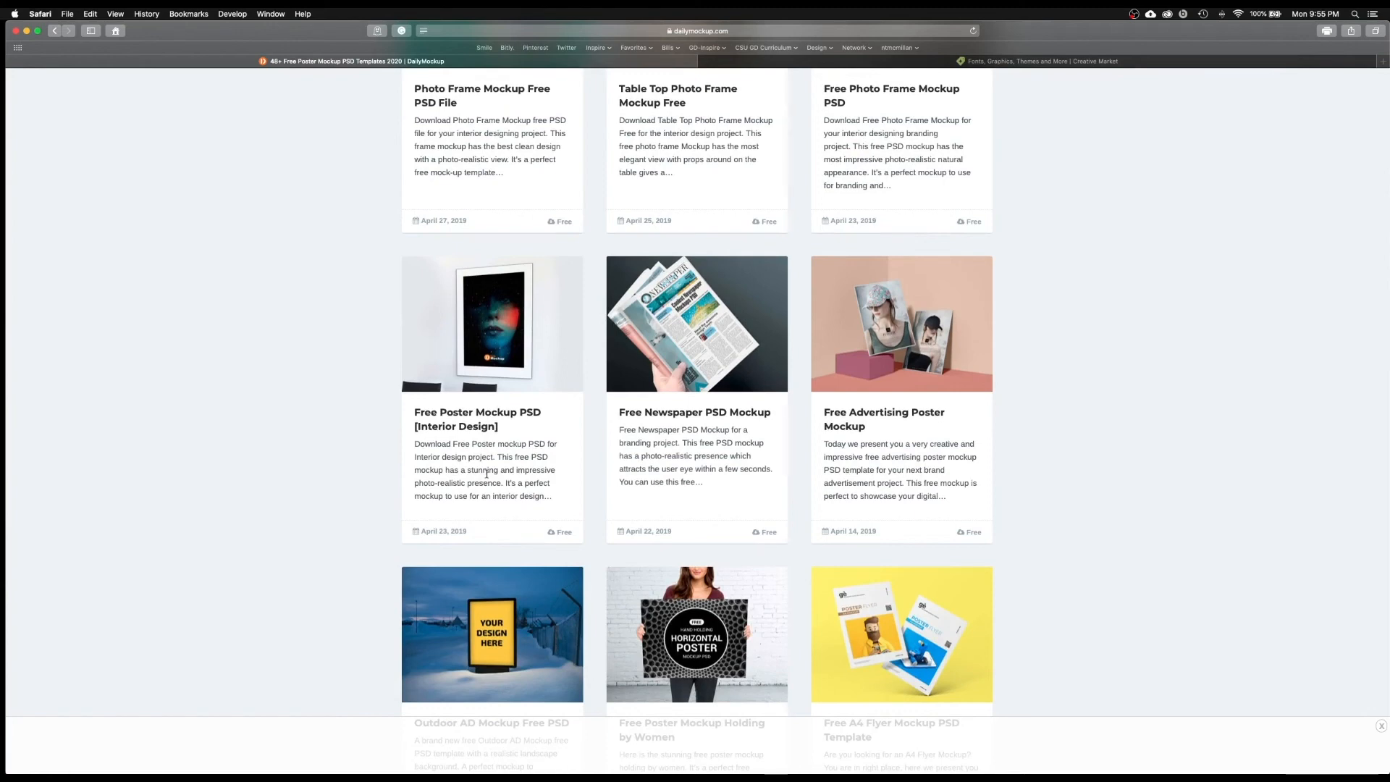
scroll(486, 373, down, 2)
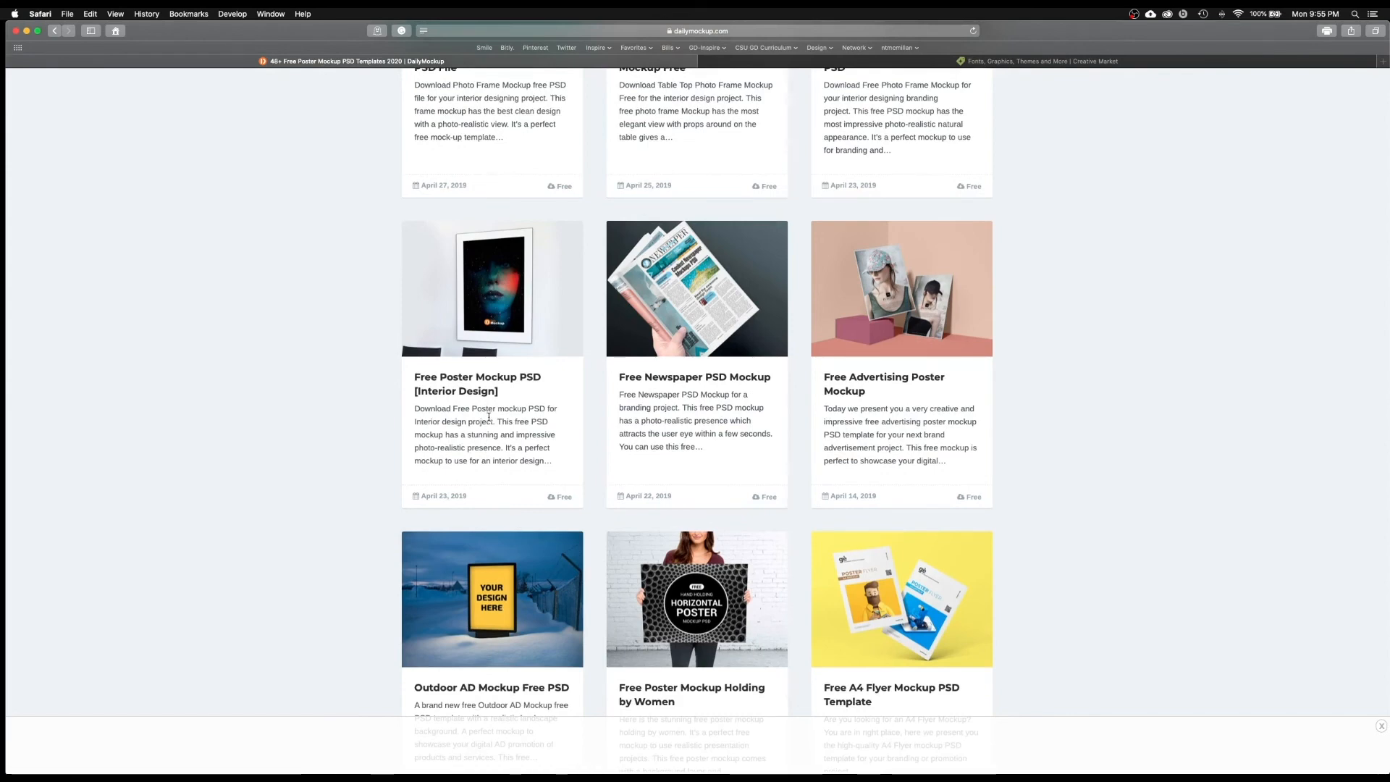
scroll(489, 417, down, 4)
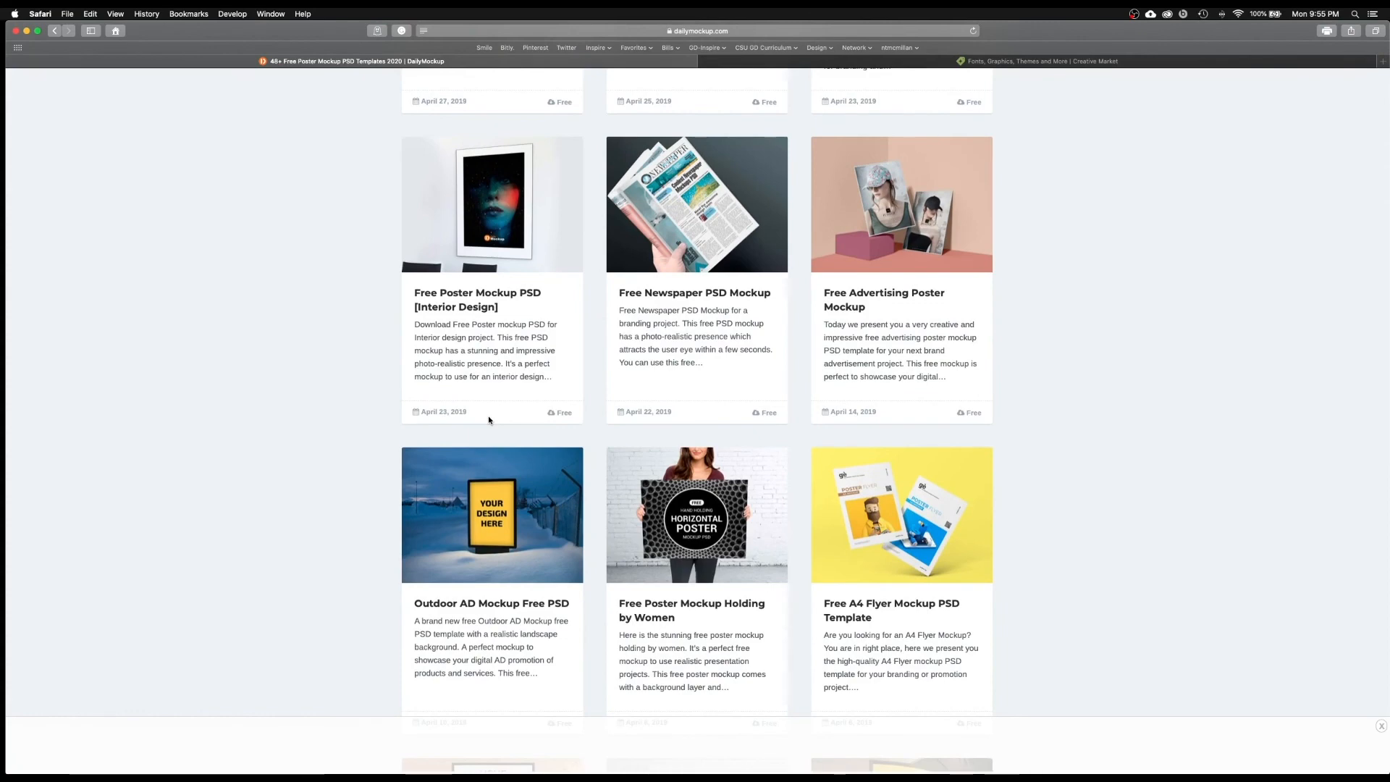
scroll(489, 420, down, 10)
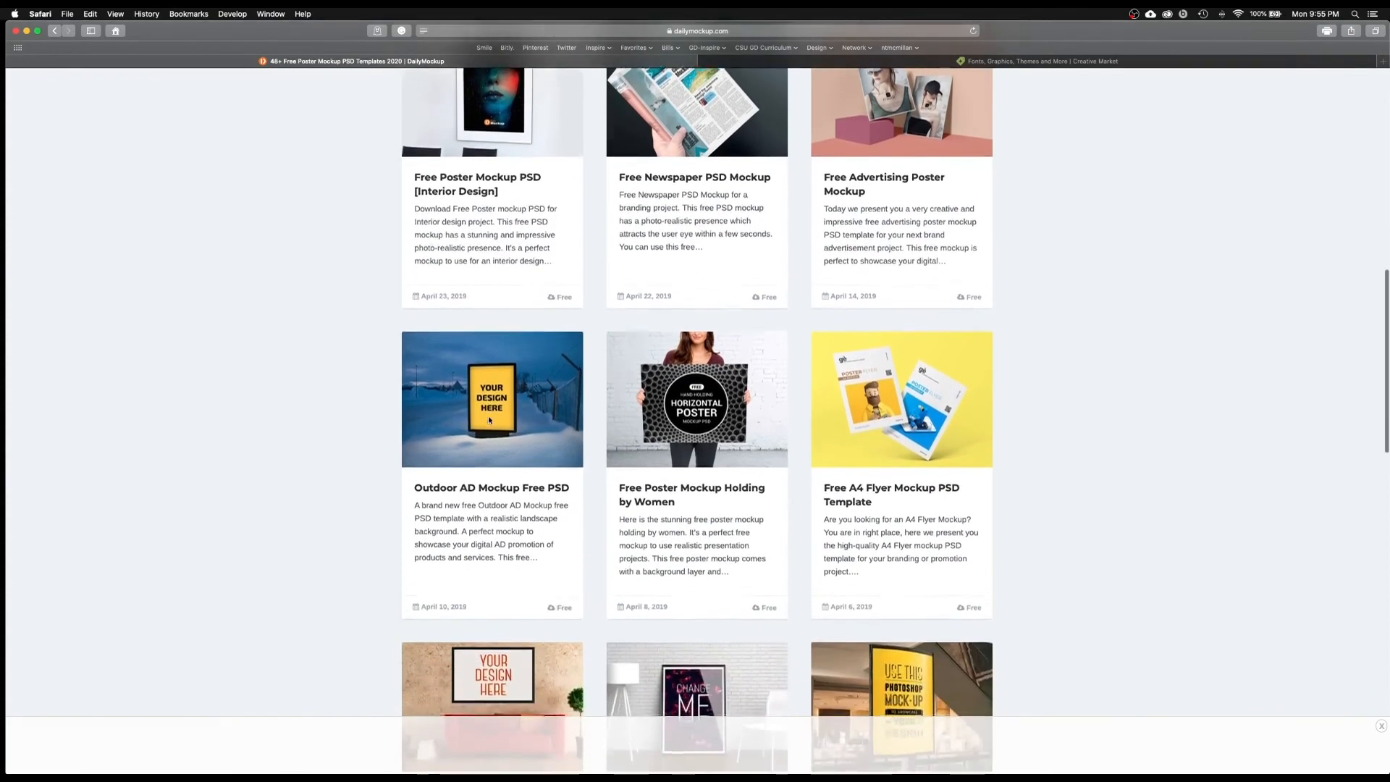
scroll(489, 420, down, 6)
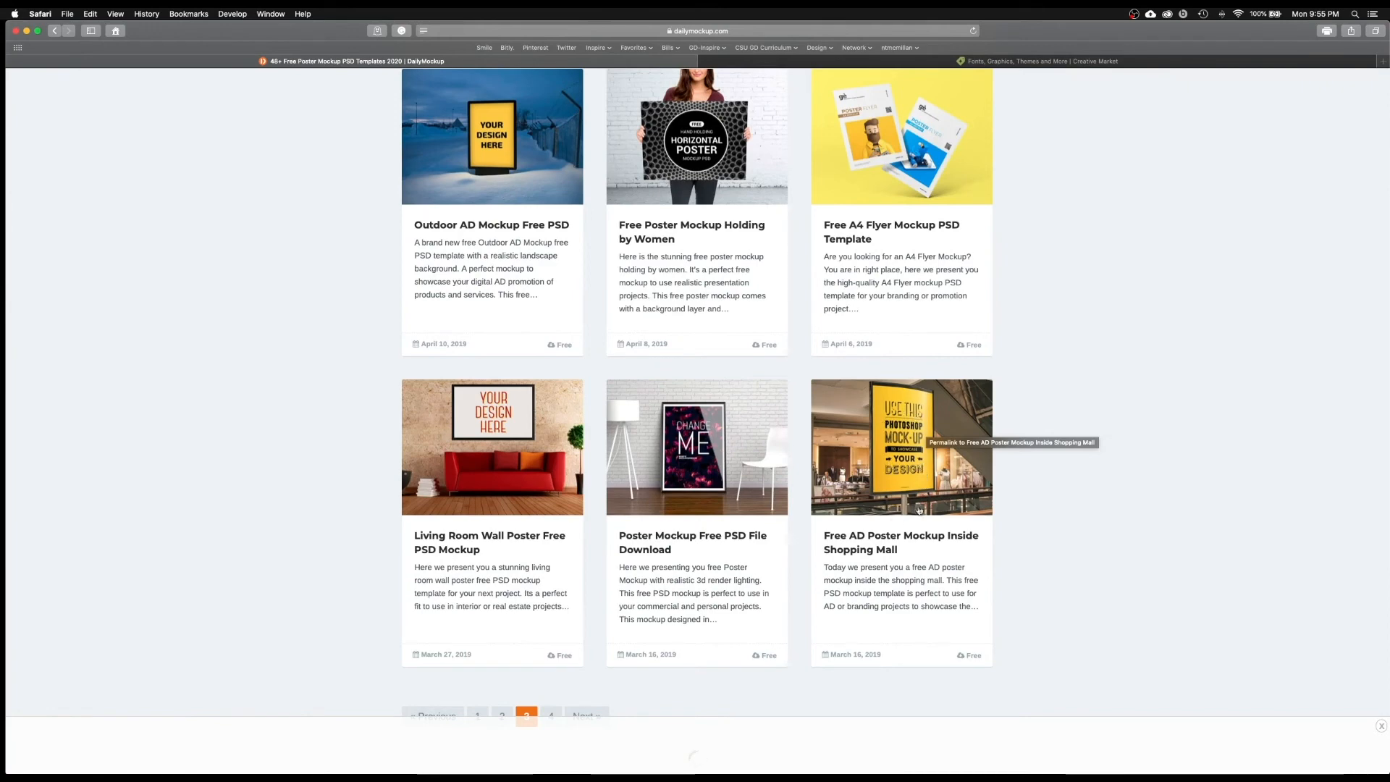
click(879, 541)
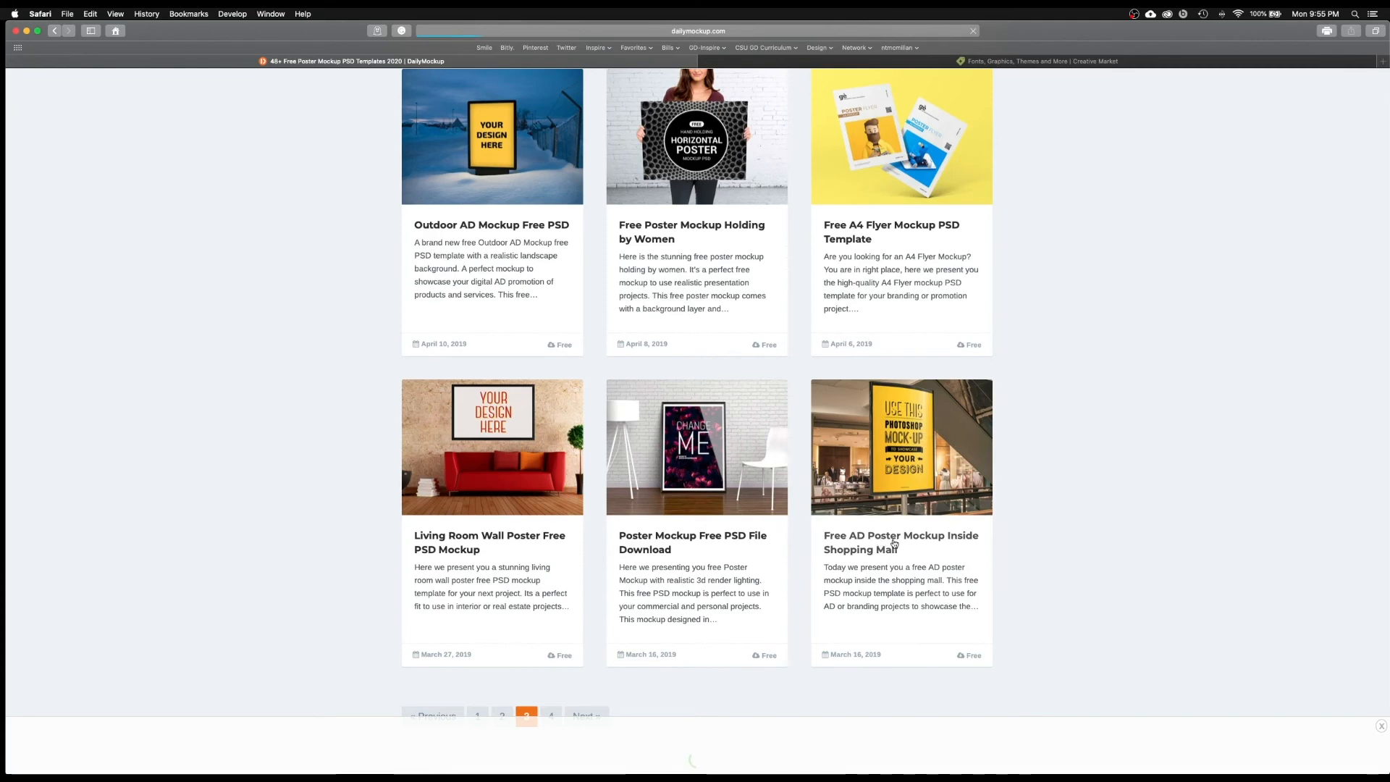
Follow the mockup's free download to GraphicBurger and save Indoor-Advertising-Poster-MockUp.zip to the Desktop
scroll(552, 508, down, 3)
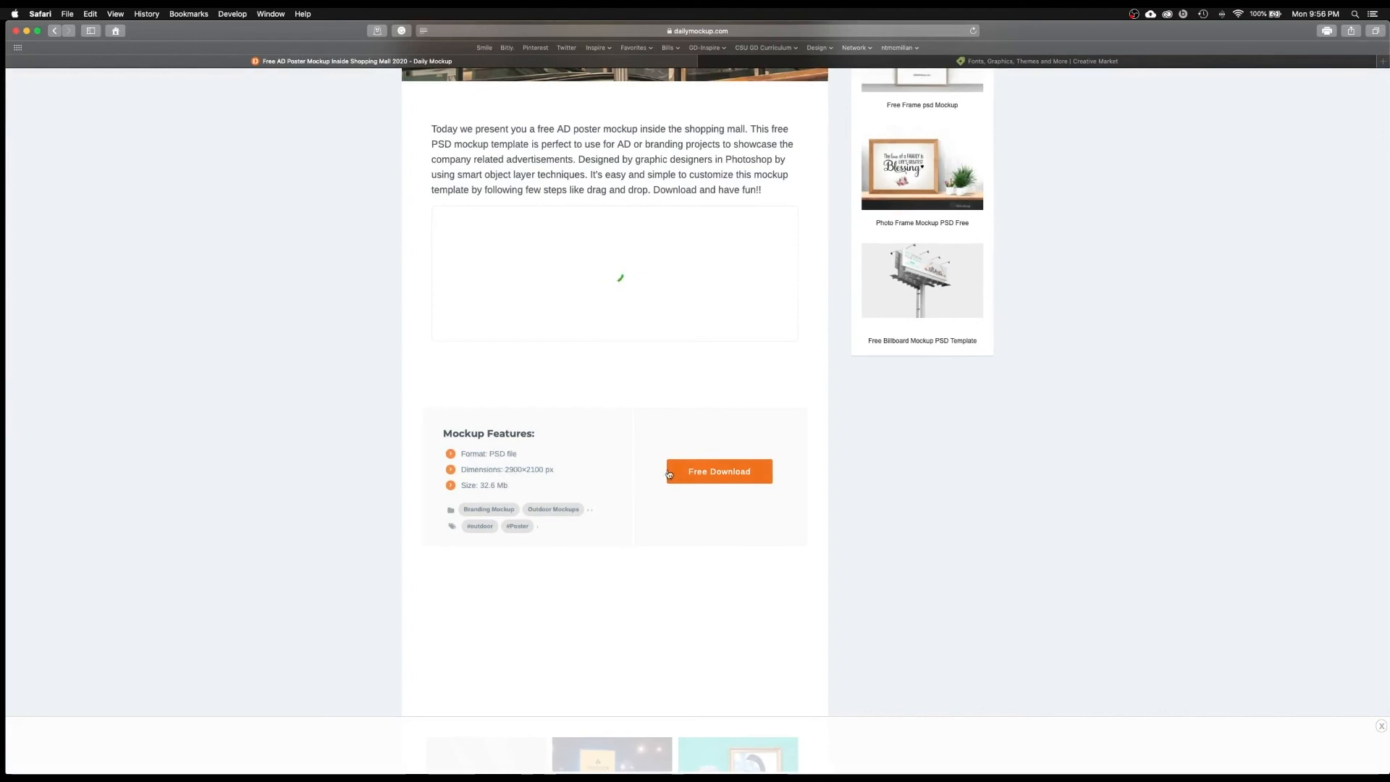
click(729, 475)
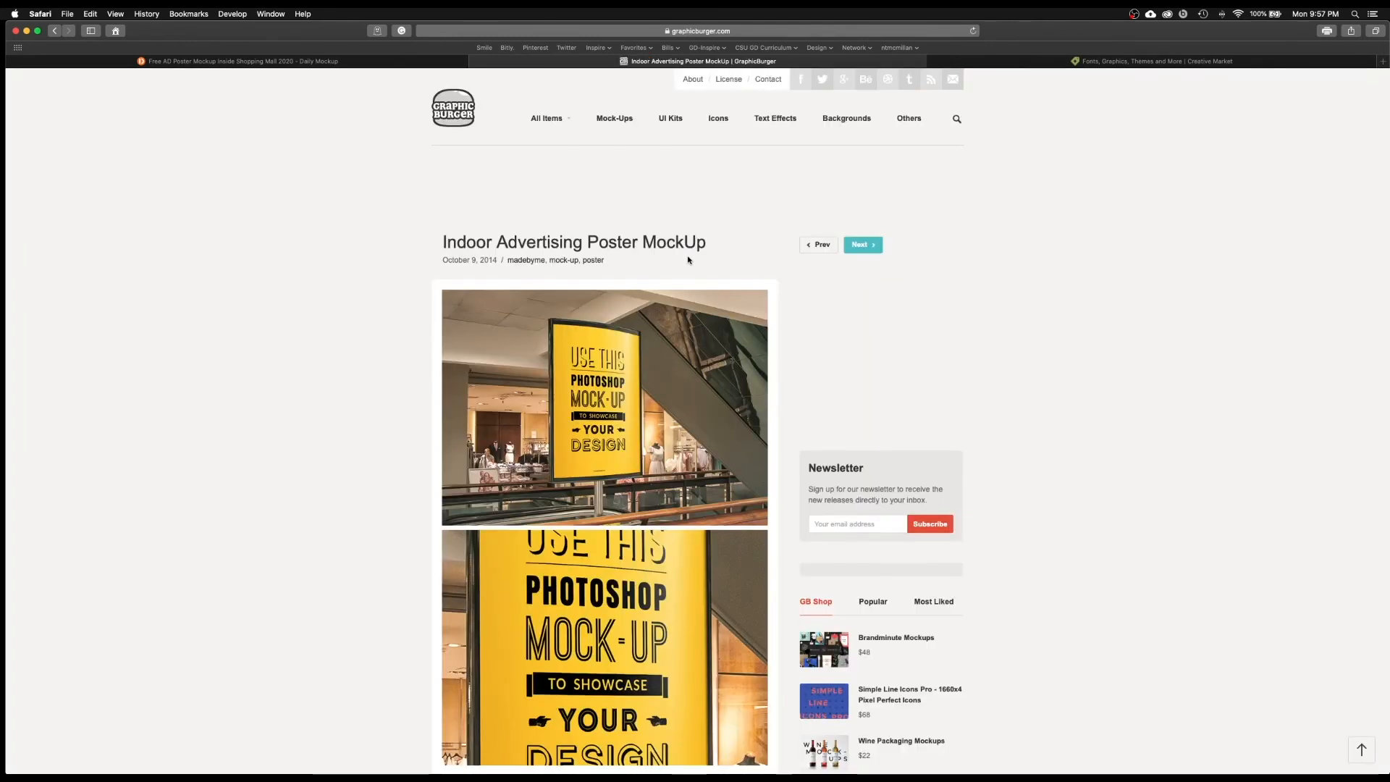
scroll(517, 432, down, 10)
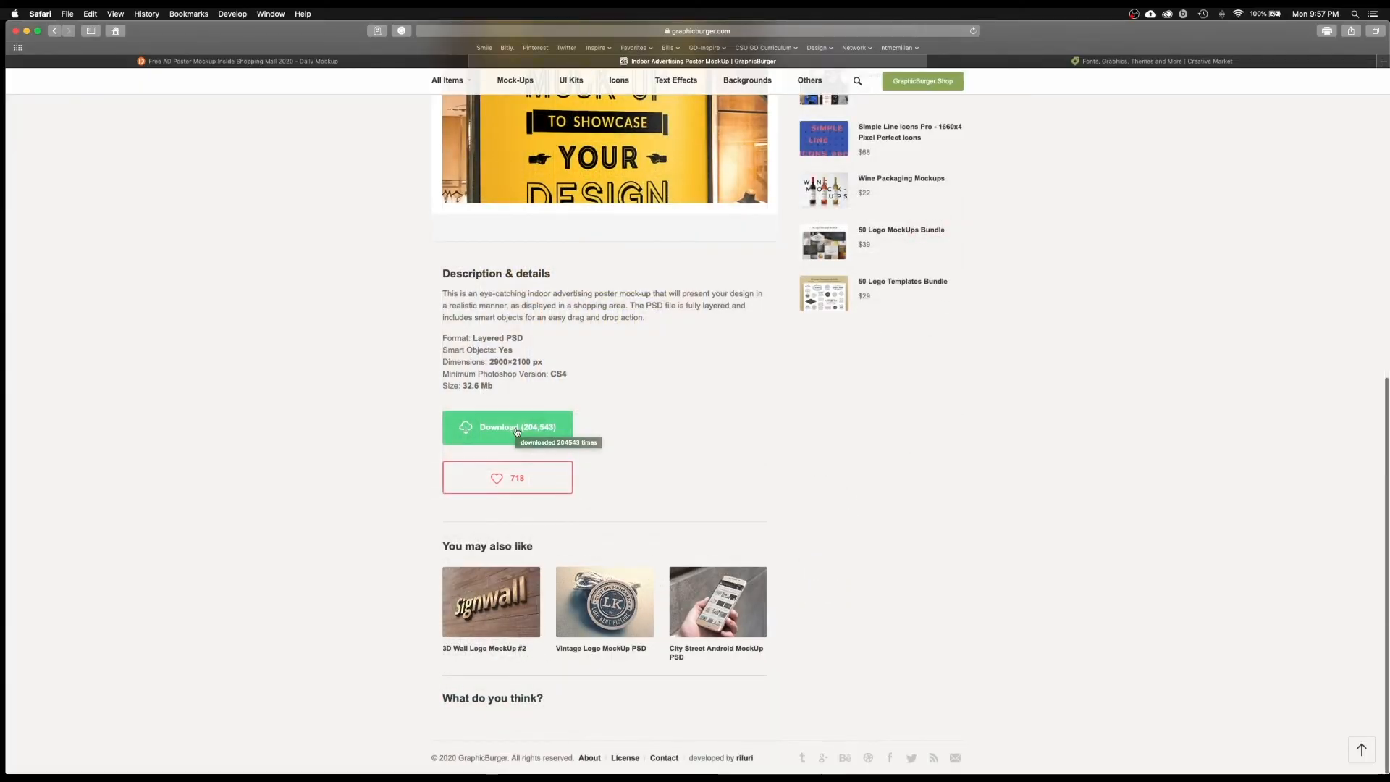
click(511, 428)
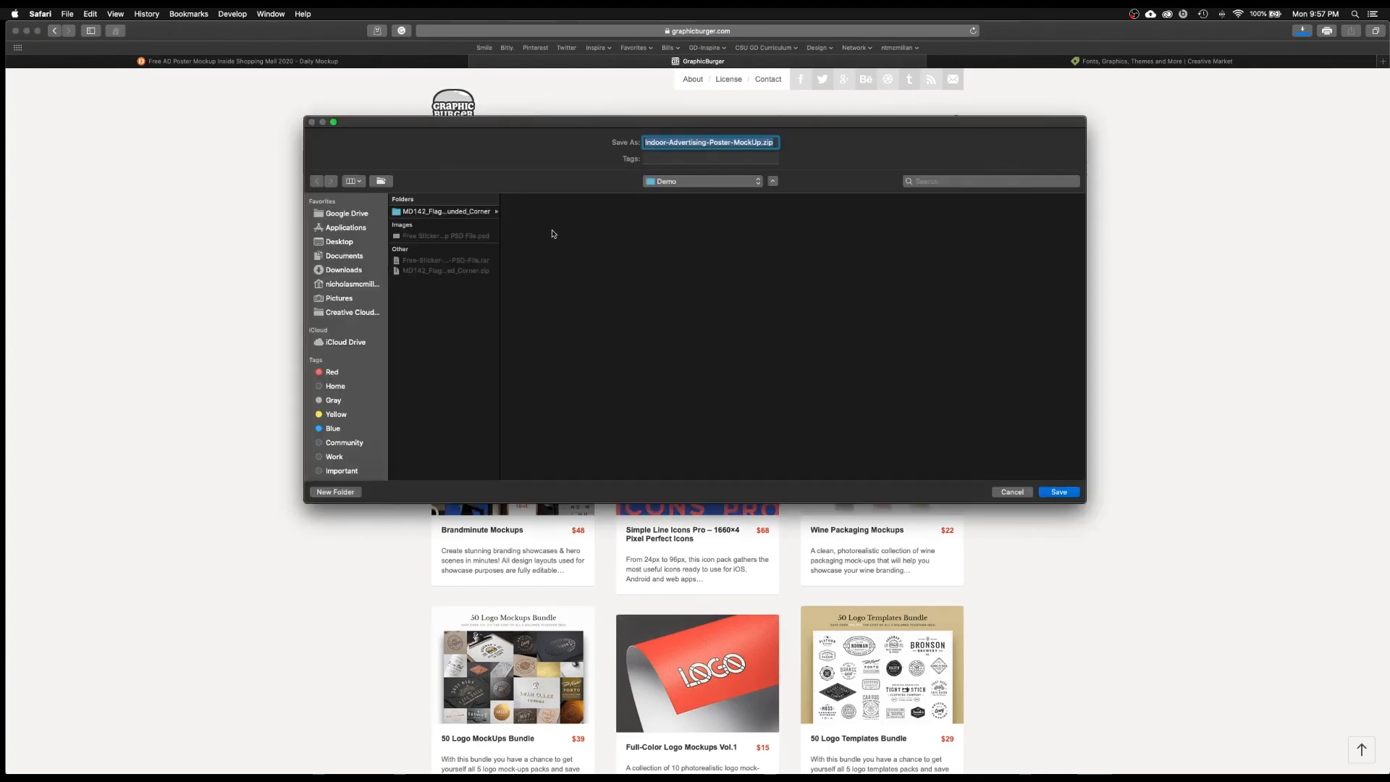
key(Return)
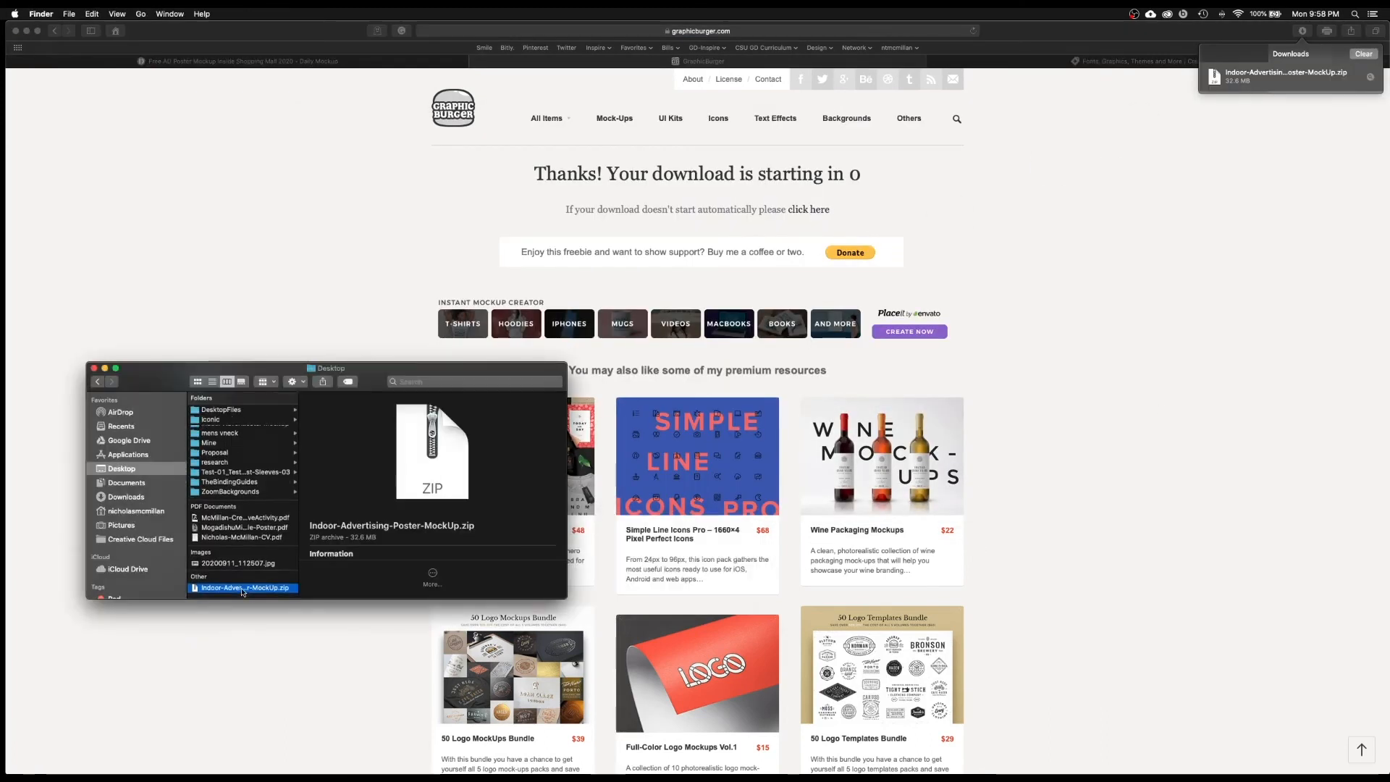
Open the extracted Indoor Advertising Poster MockUp folder on the Desktop in Finder, and clear Safari's downloads list
scroll(217, 515, up, 5)
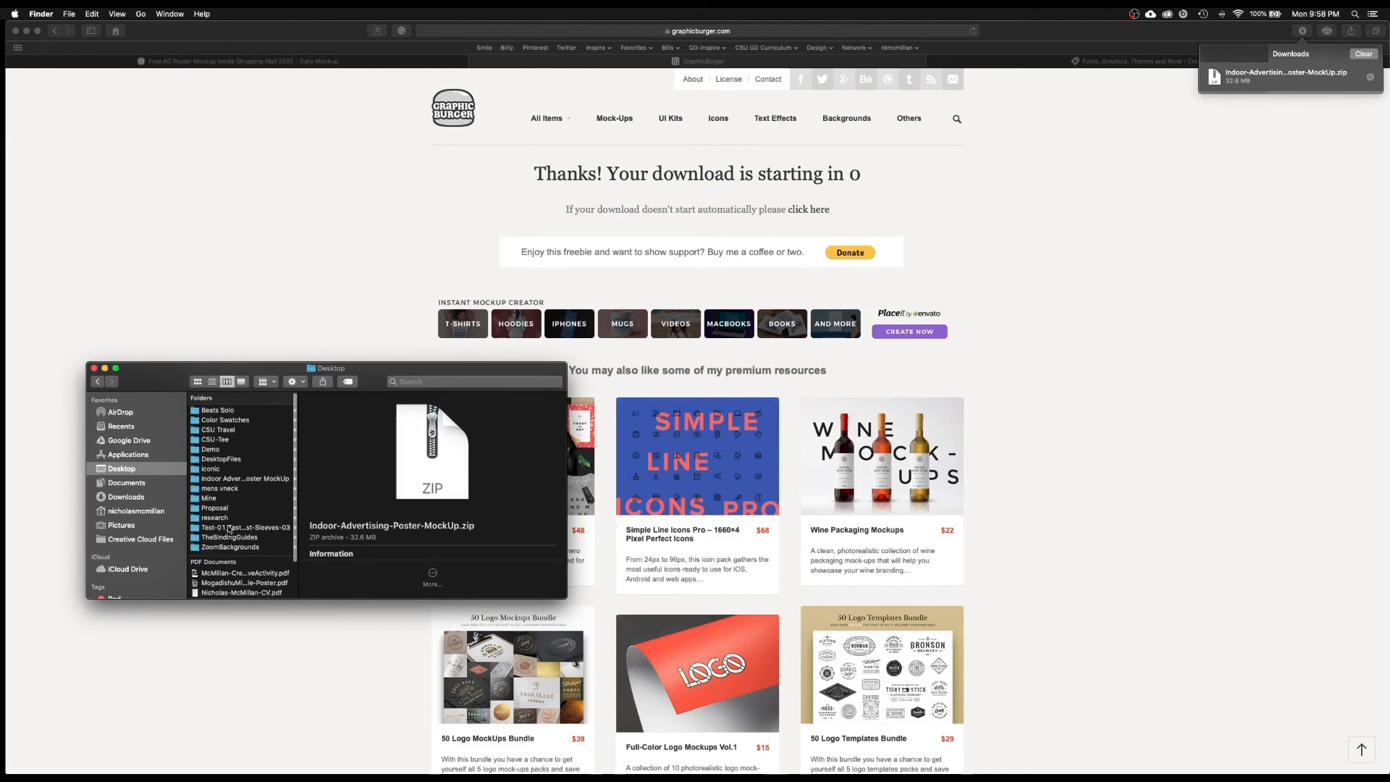
click(239, 480)
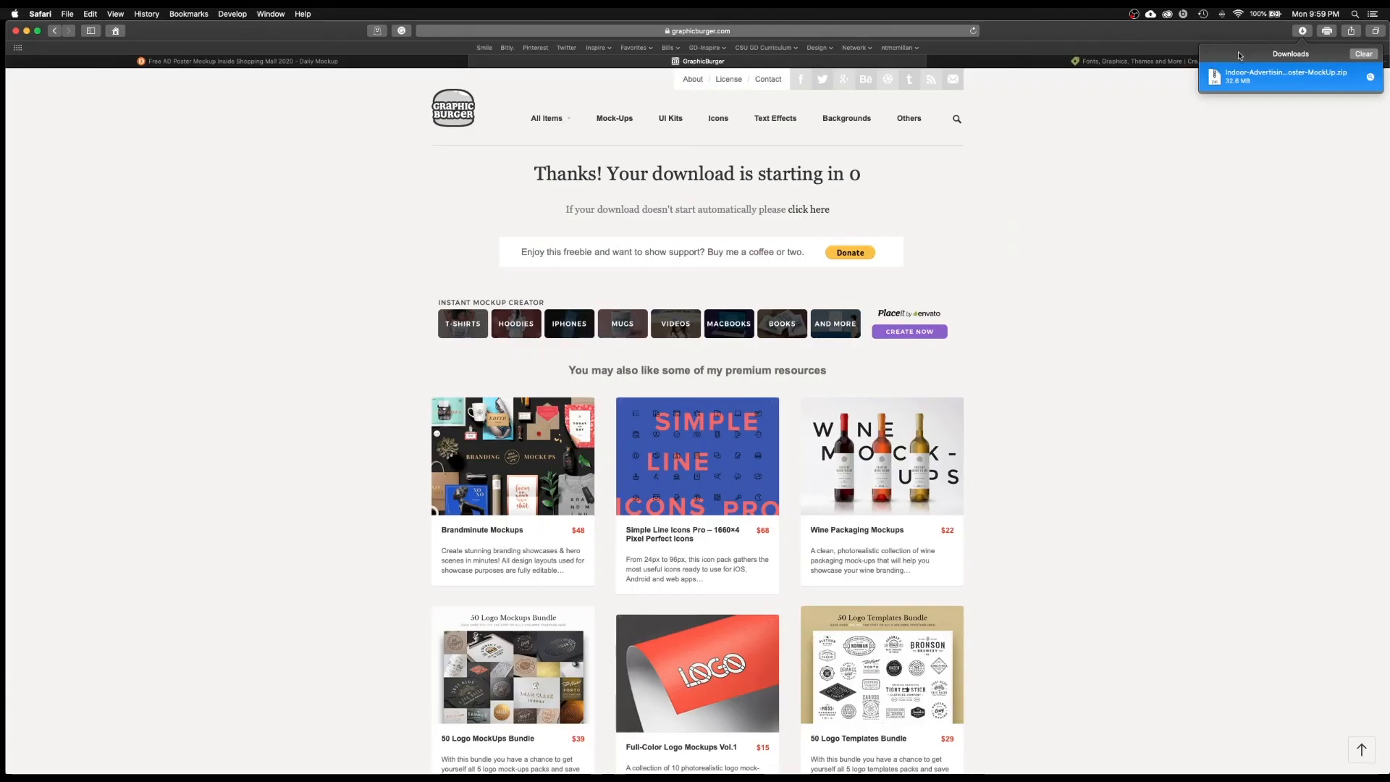
click(1362, 54)
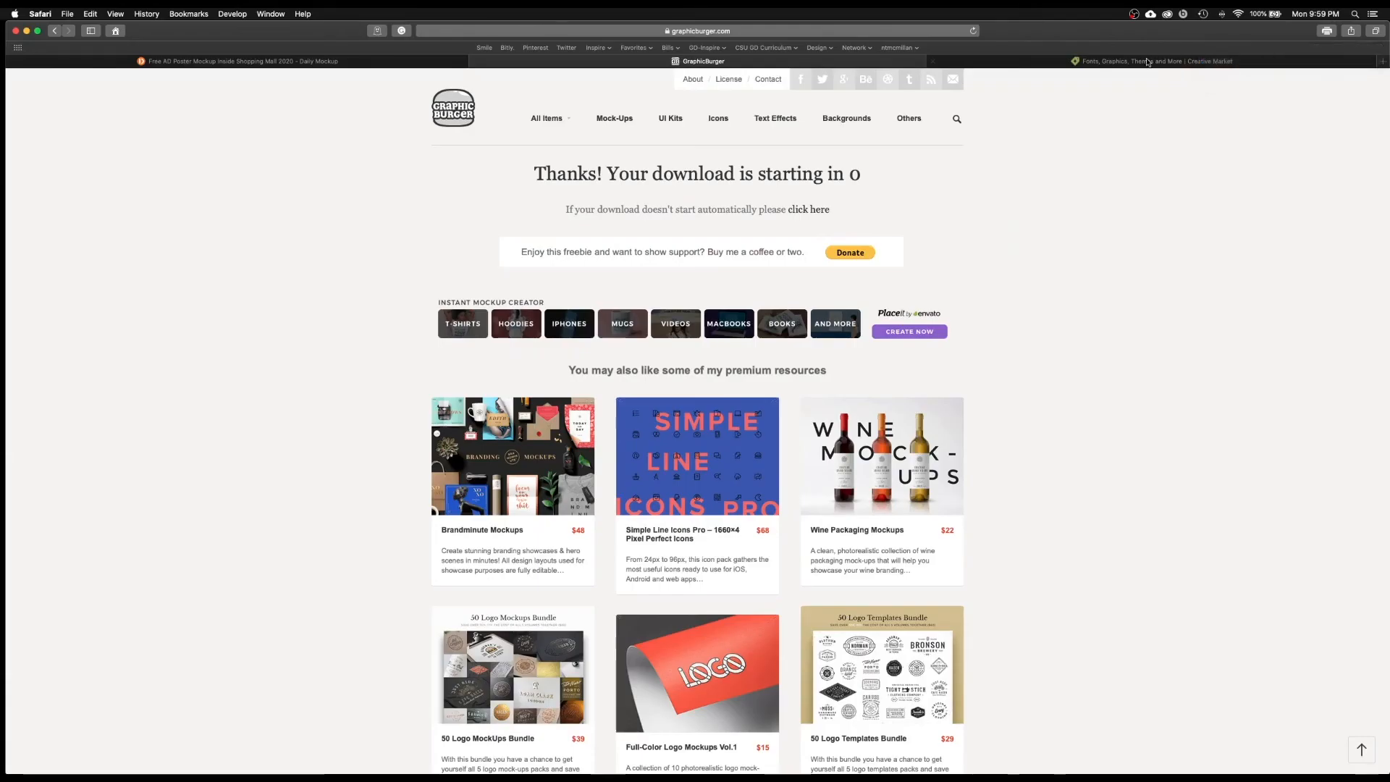
Switch to the Creative Market site and search it for "poster mockup psd"
click(1144, 64)
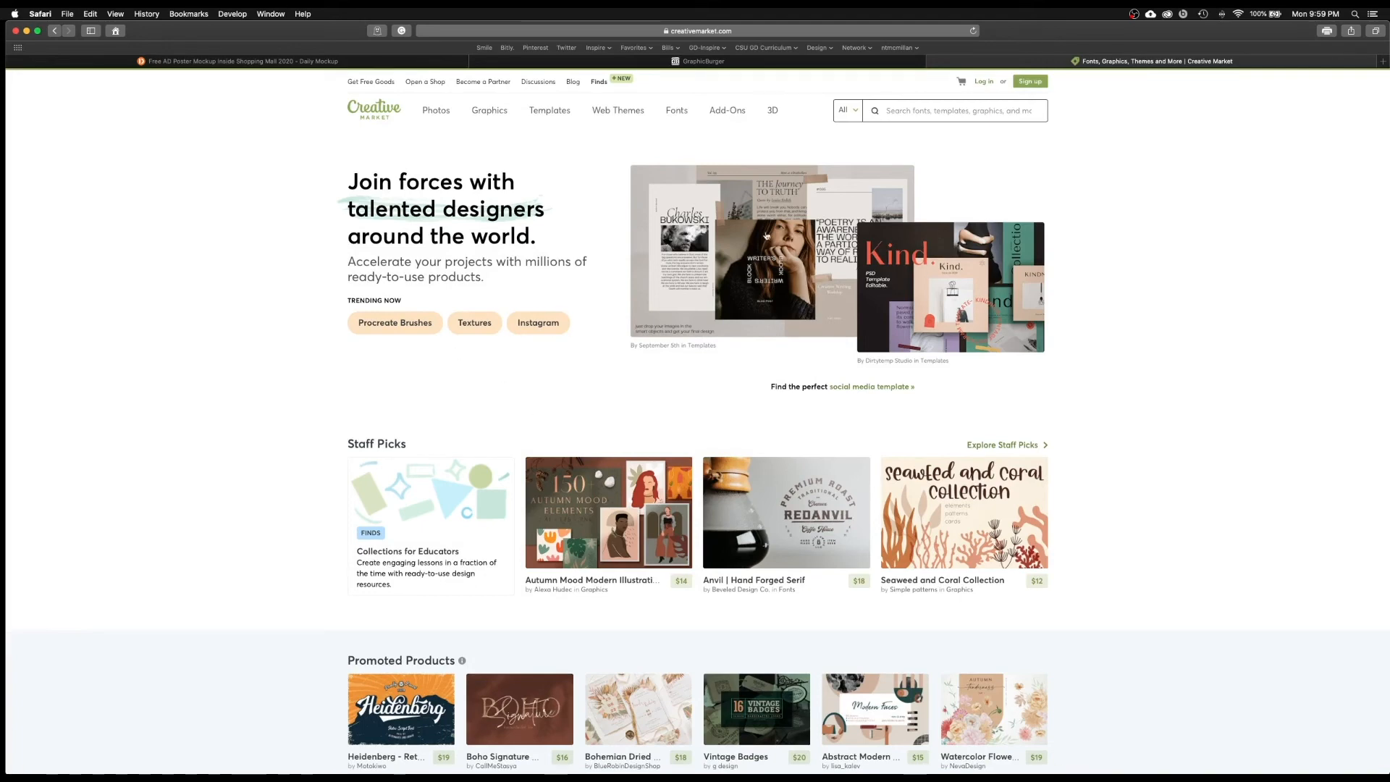
click(921, 113)
click(922, 112)
text(Poster)
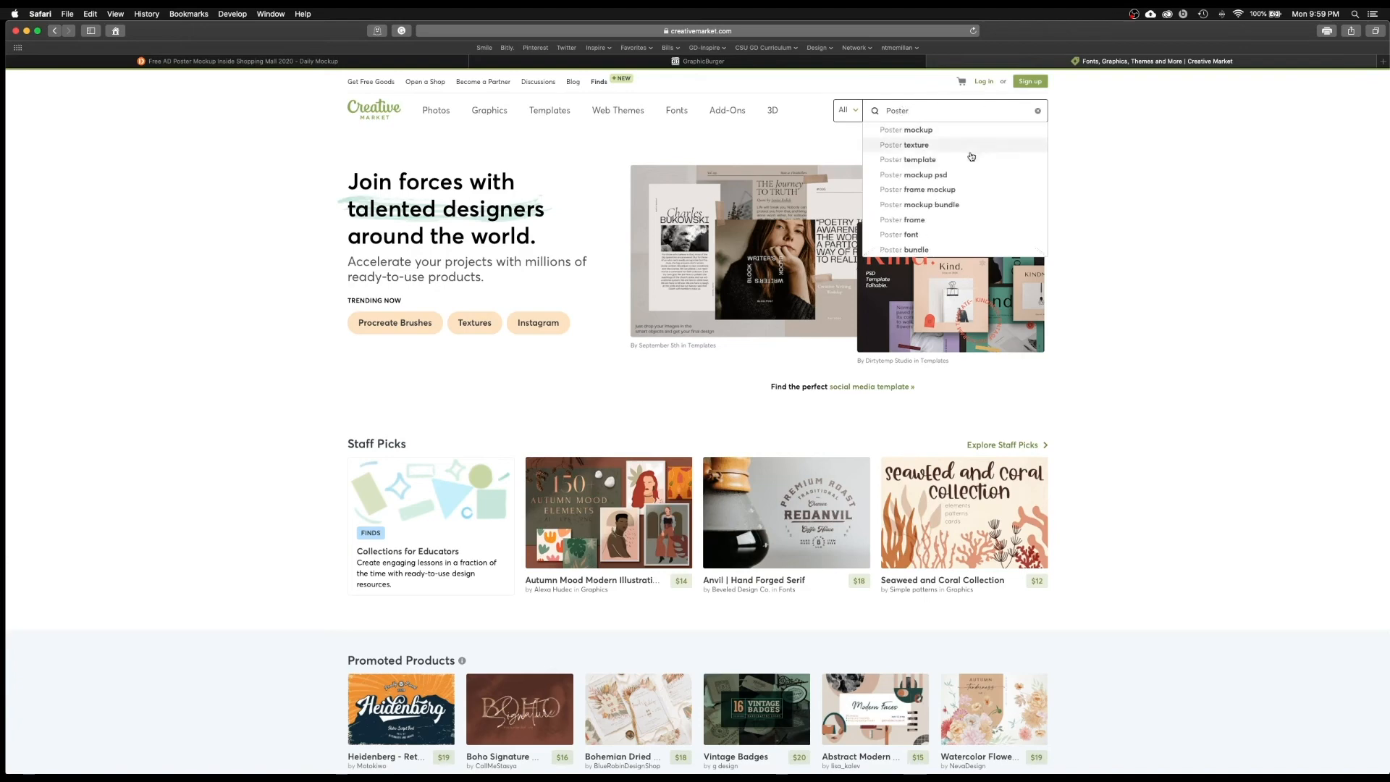
click(918, 177)
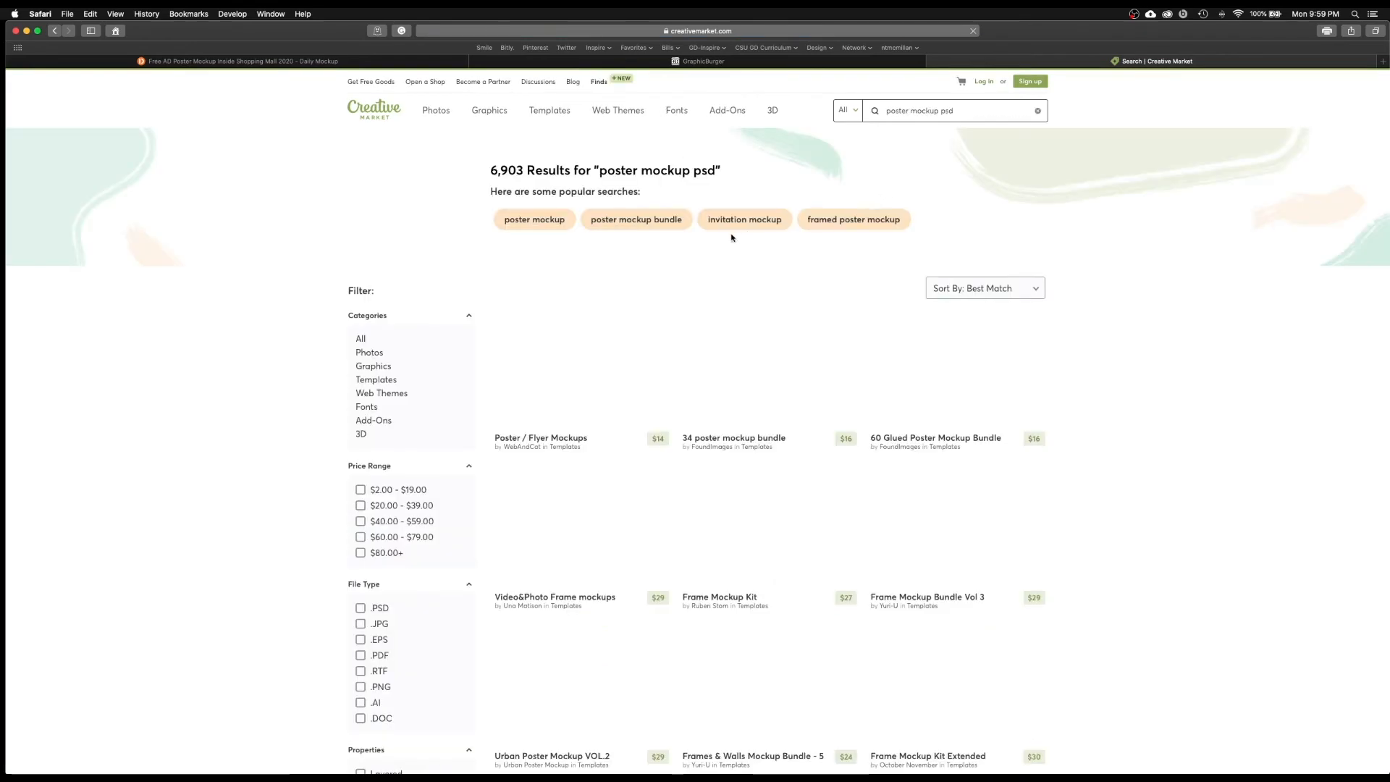
Look through the "poster mockup psd" results for poster mockup templates and open the Urban Poster Wall Mockups product page
scroll(730, 246, down, 2)
scroll(731, 258, down, 3)
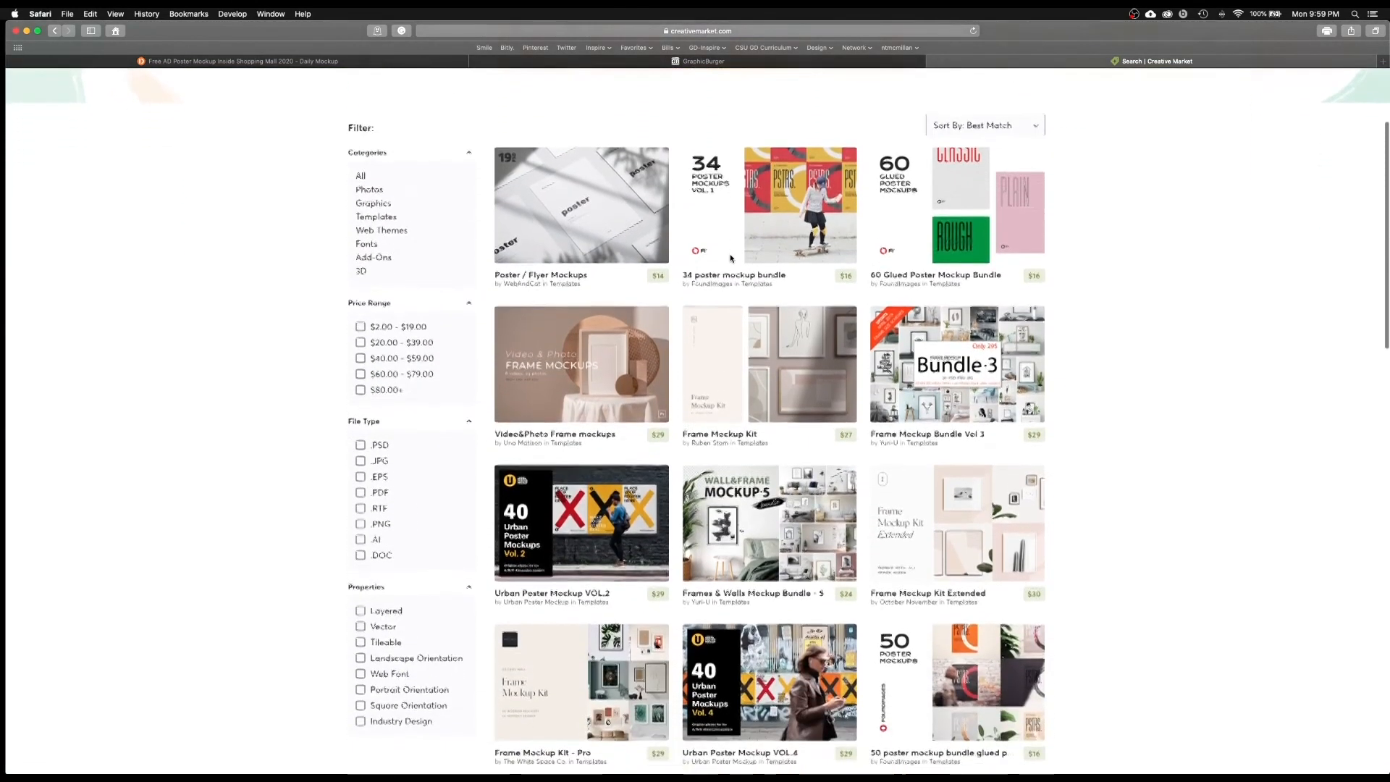
scroll(732, 259, up, 1)
scroll(731, 260, up, 1)
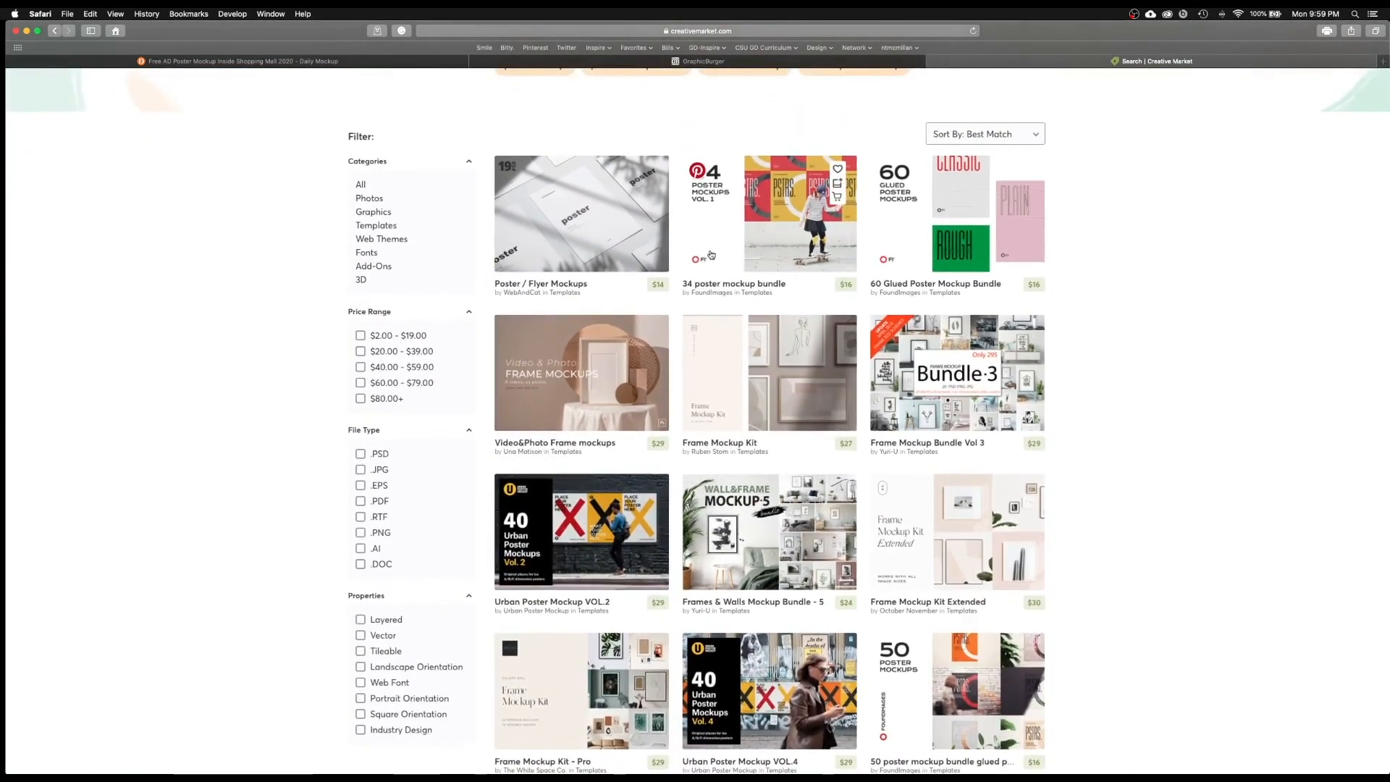
scroll(703, 304, down, 5)
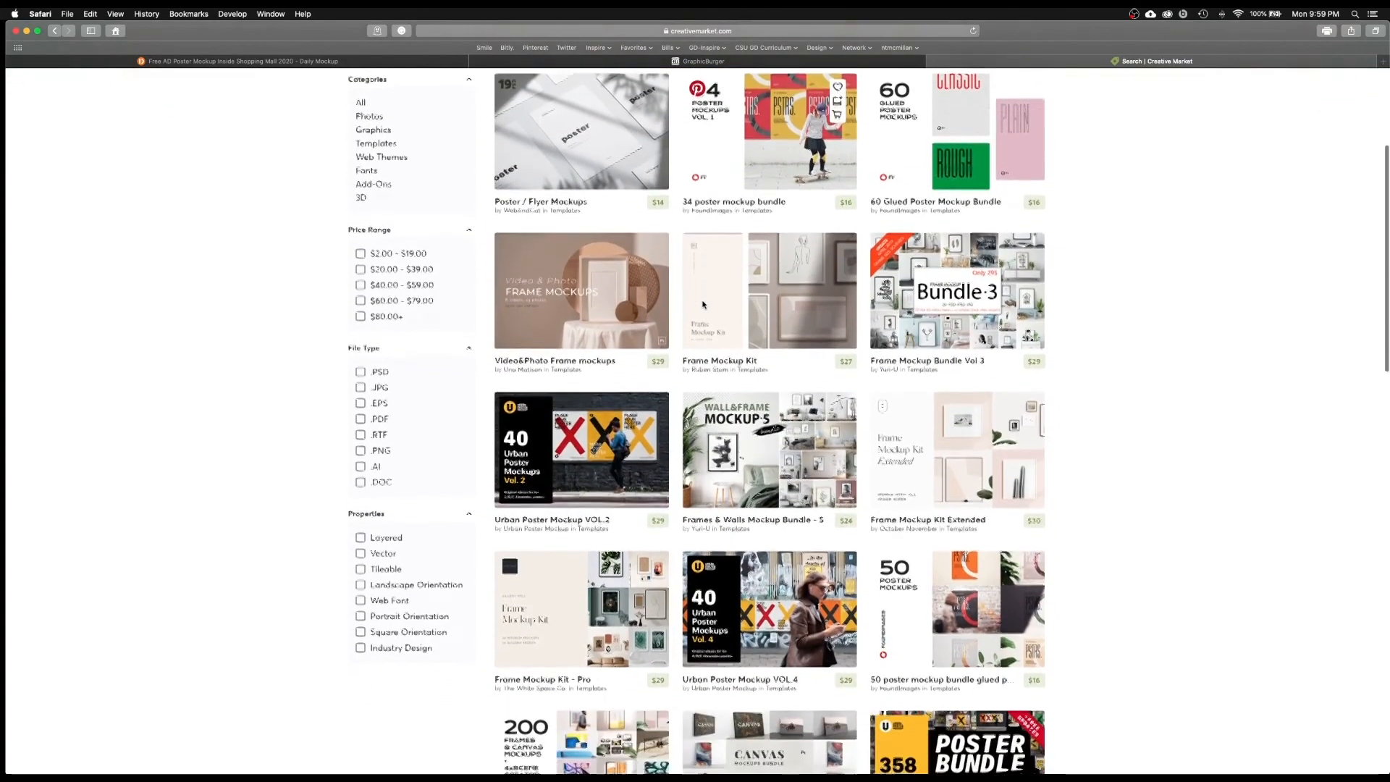
scroll(703, 304, down, 4)
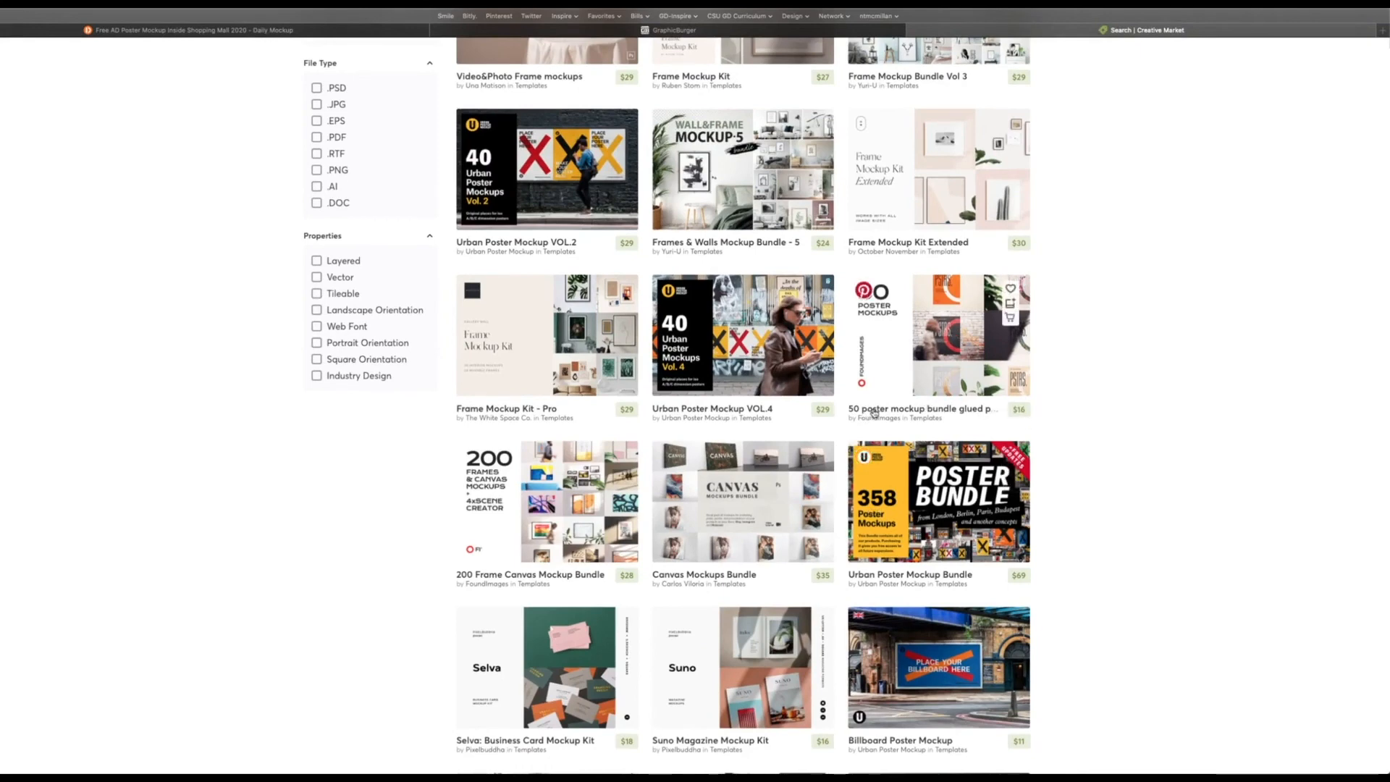
scroll(840, 410, down, 5)
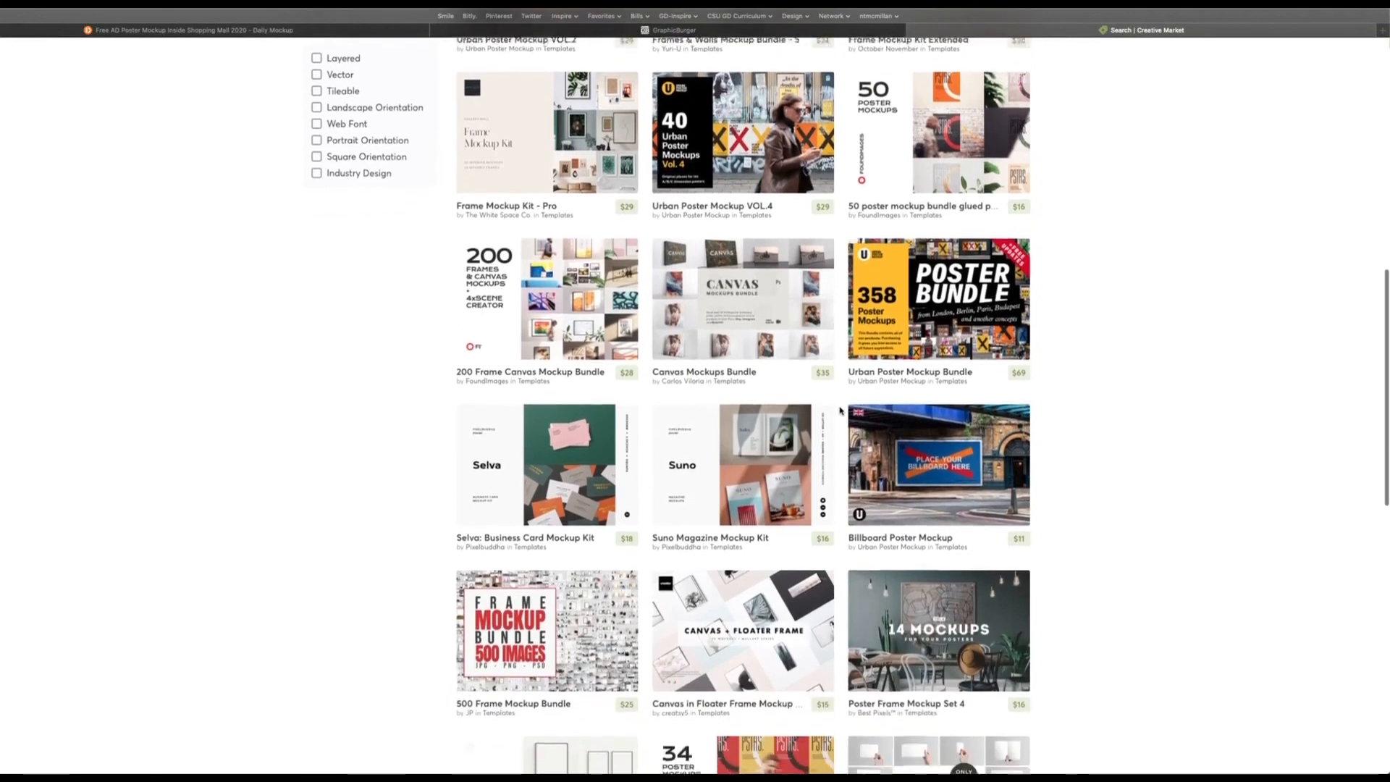
scroll(840, 411, up, 1)
scroll(839, 410, down, 3)
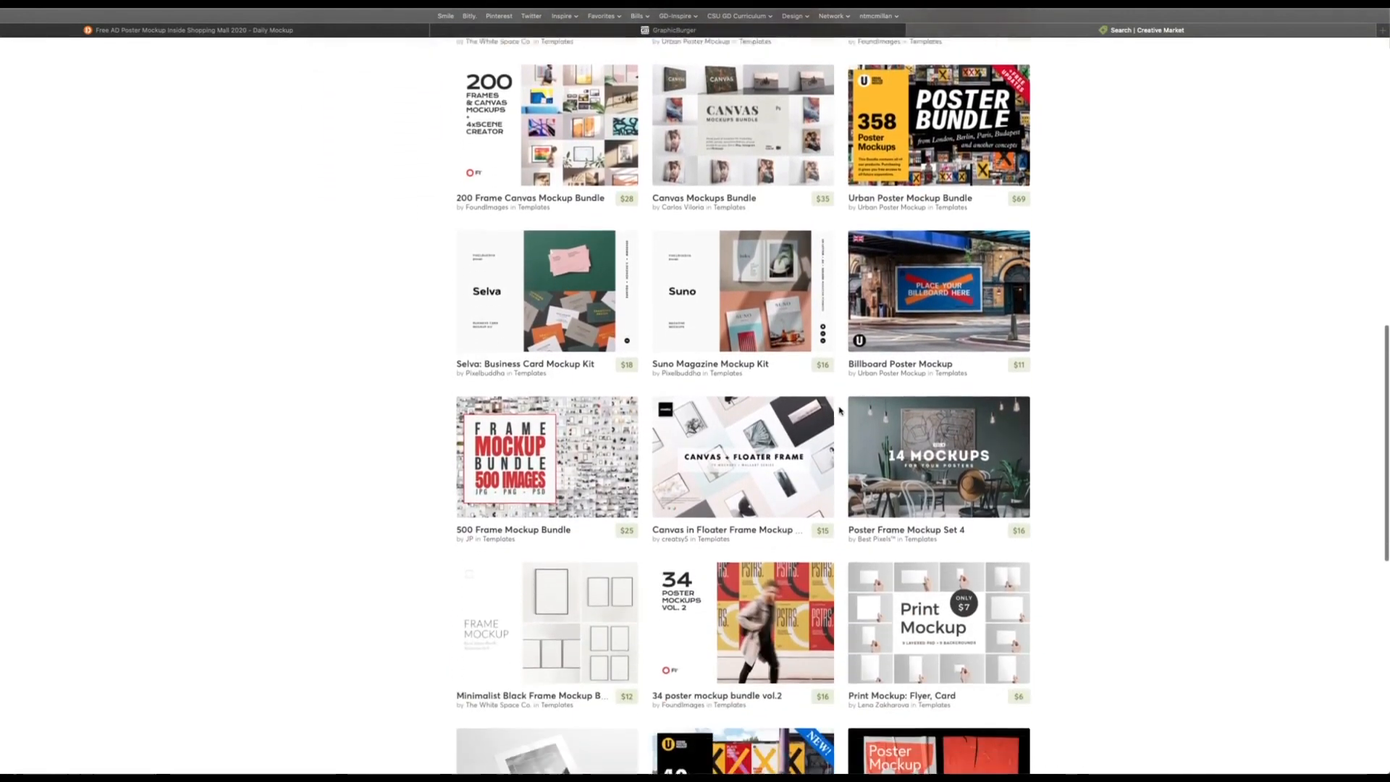
scroll(840, 410, down, 4)
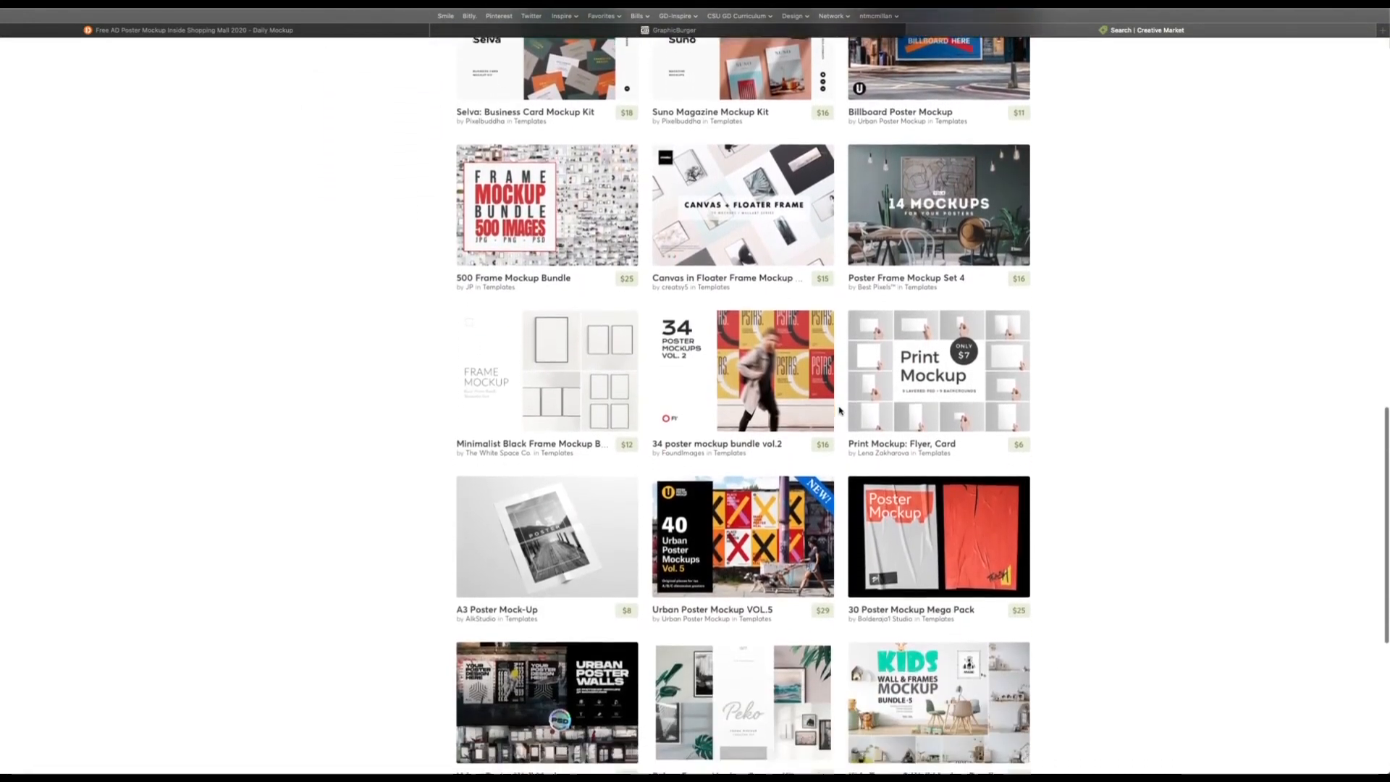
scroll(840, 411, down, 1)
scroll(924, 391, down, 1)
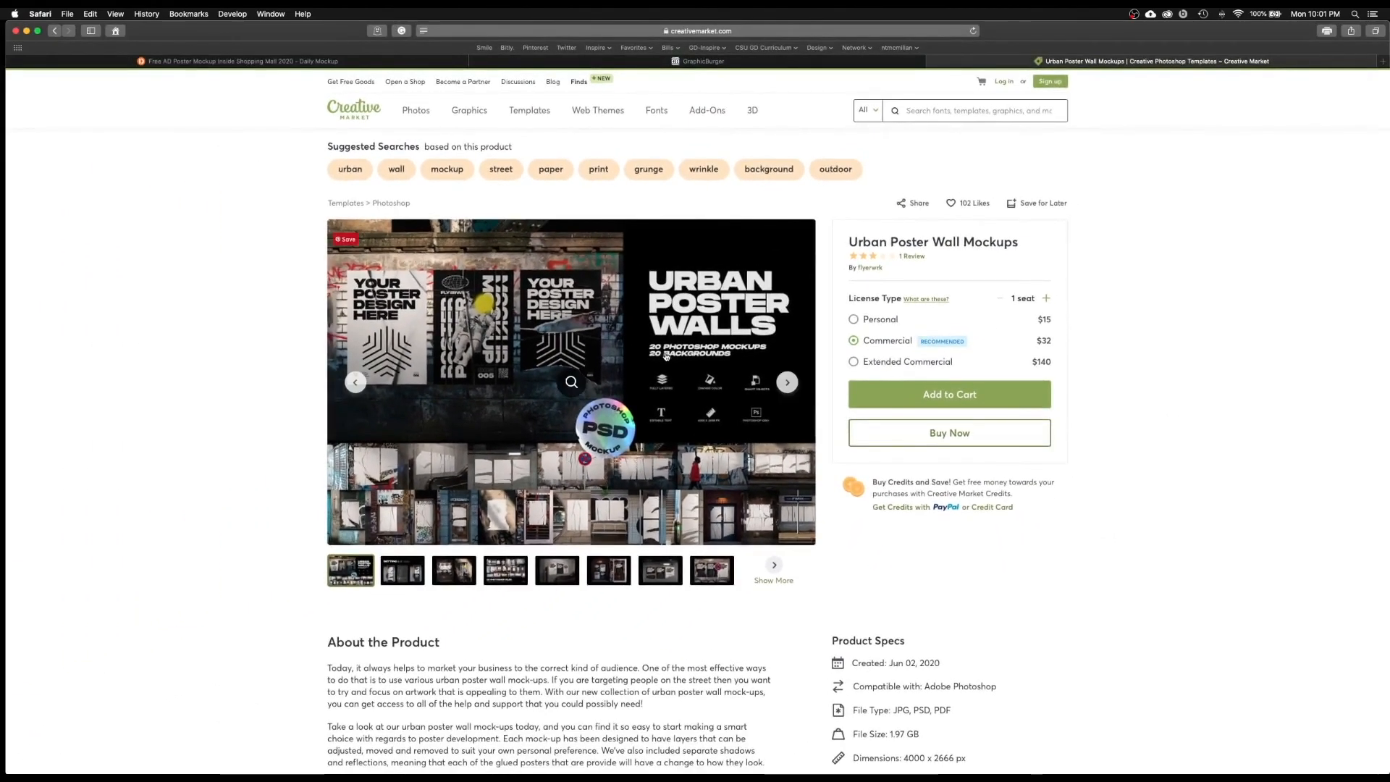
Open the full-size preview gallery of Urban Poster Wall Mockups and examine its cover, layer settings and first wall scenes
click(648, 356)
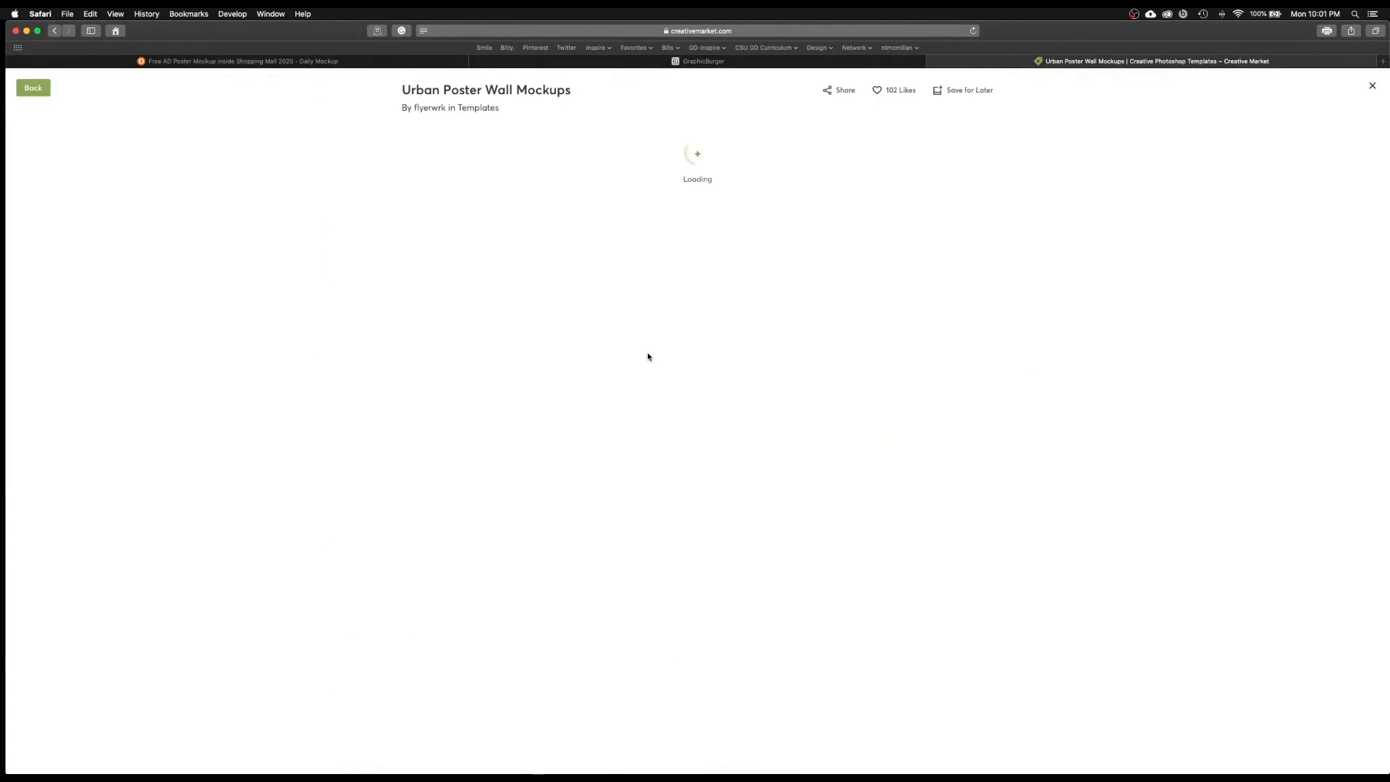
scroll(648, 356, down, 5)
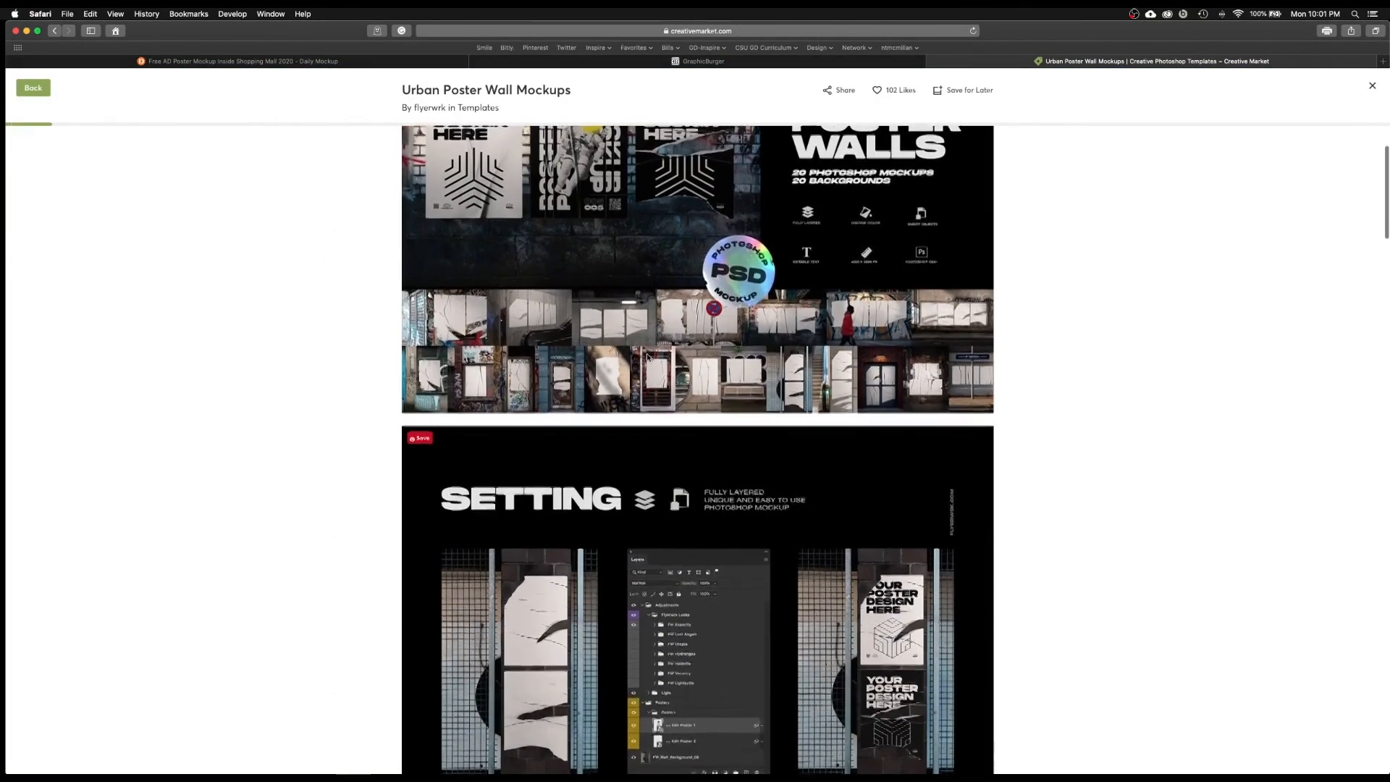
scroll(648, 356, down, 4)
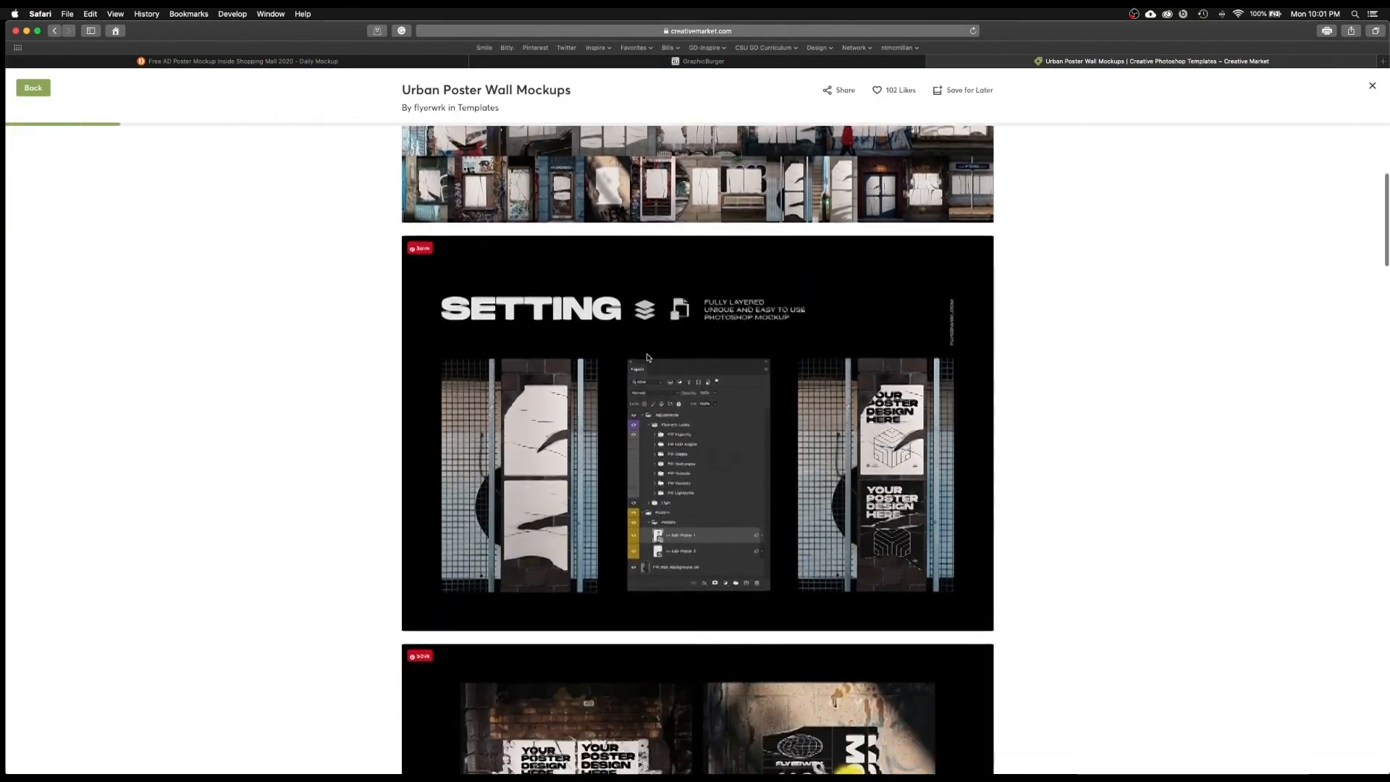
scroll(649, 357, down, 7)
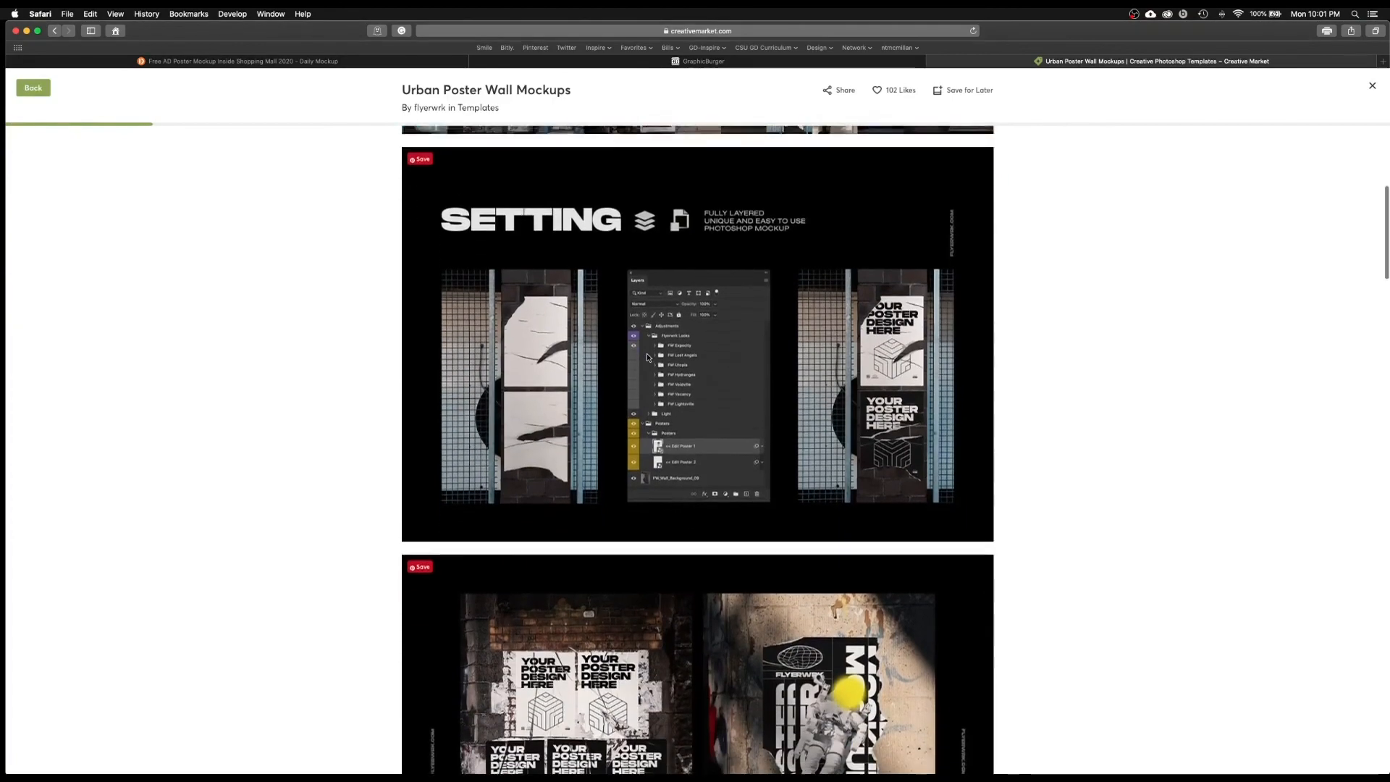
scroll(648, 356, down, 8)
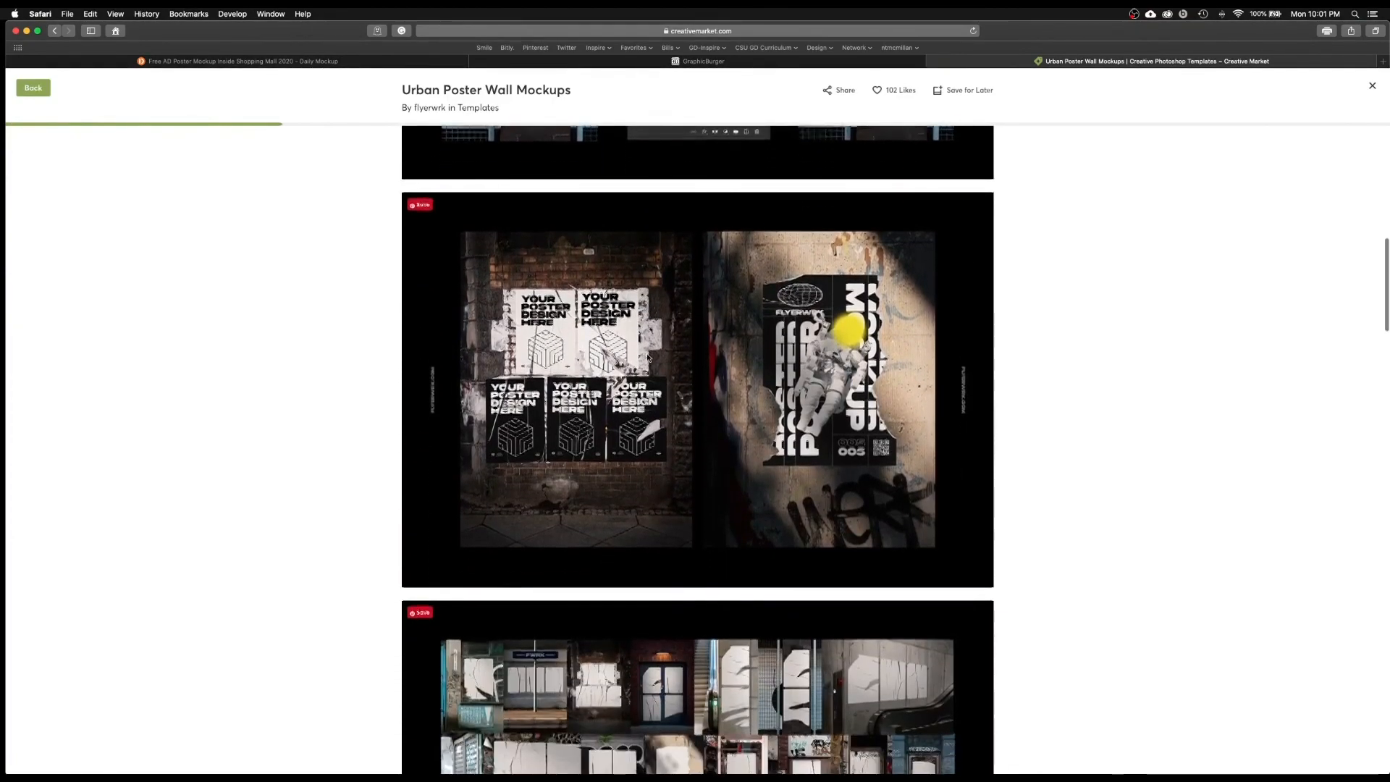
scroll(648, 356, down, 1)
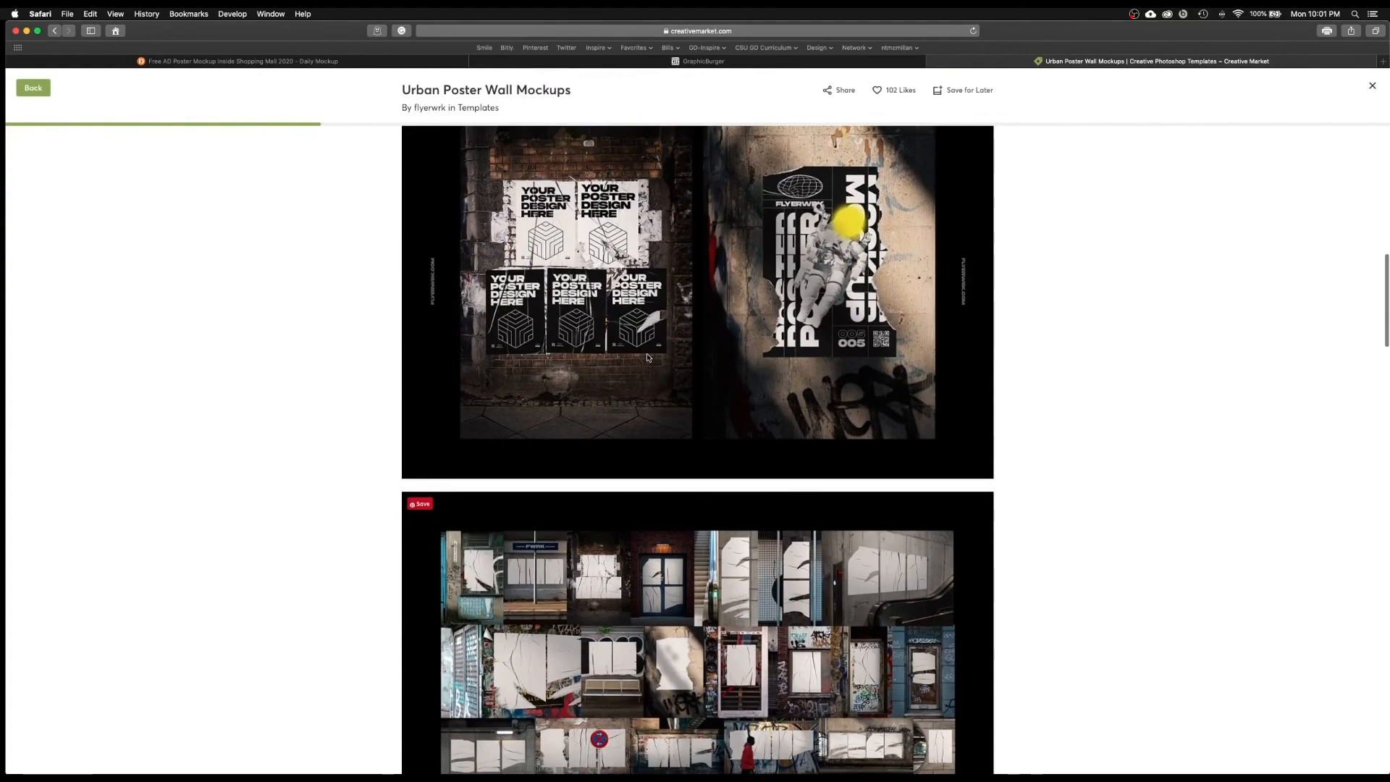
scroll(648, 356, down, 3)
scroll(648, 356, up, 14)
scroll(648, 356, up, 12)
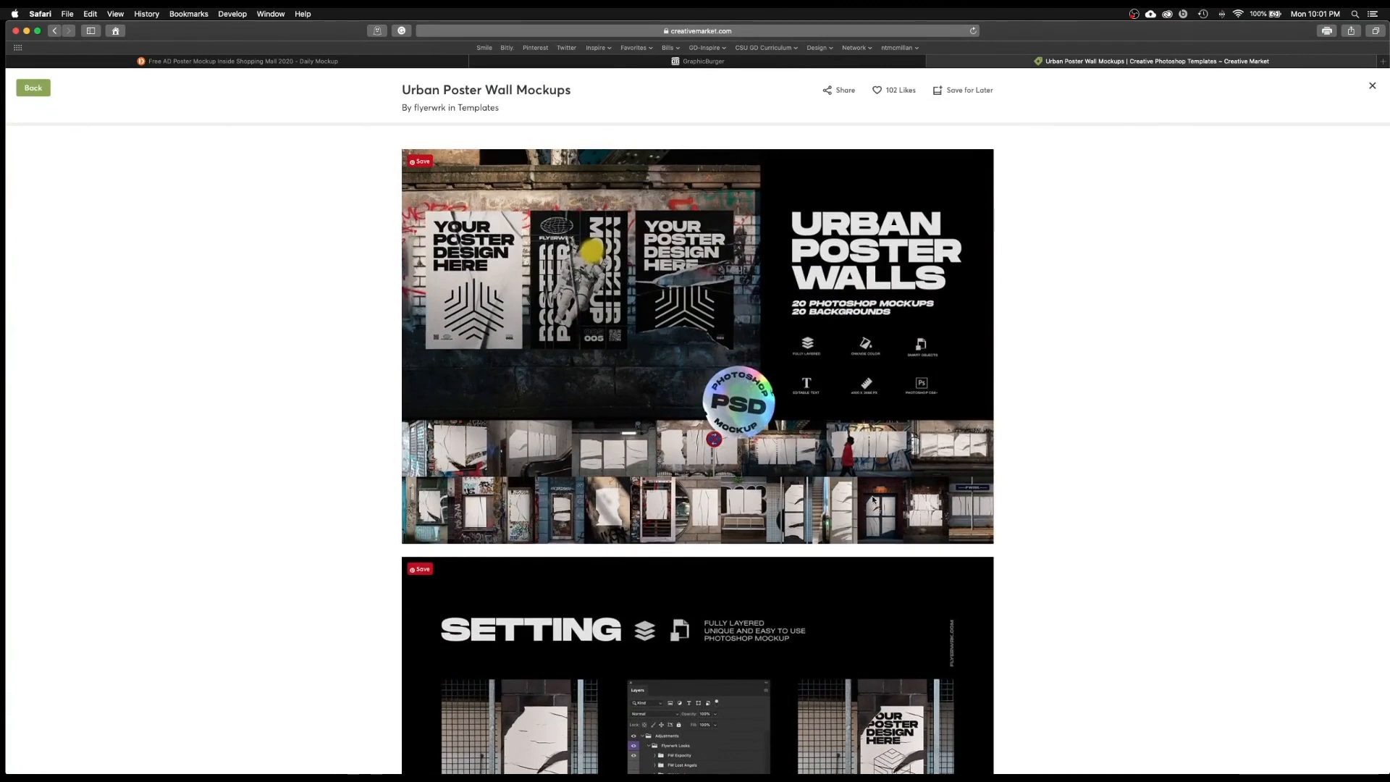
Examine the rest of the Urban Poster Wall Mockups previews, including the escalator, doorway, concrete wall, street sign and bench scenes
scroll(688, 477, down, 14)
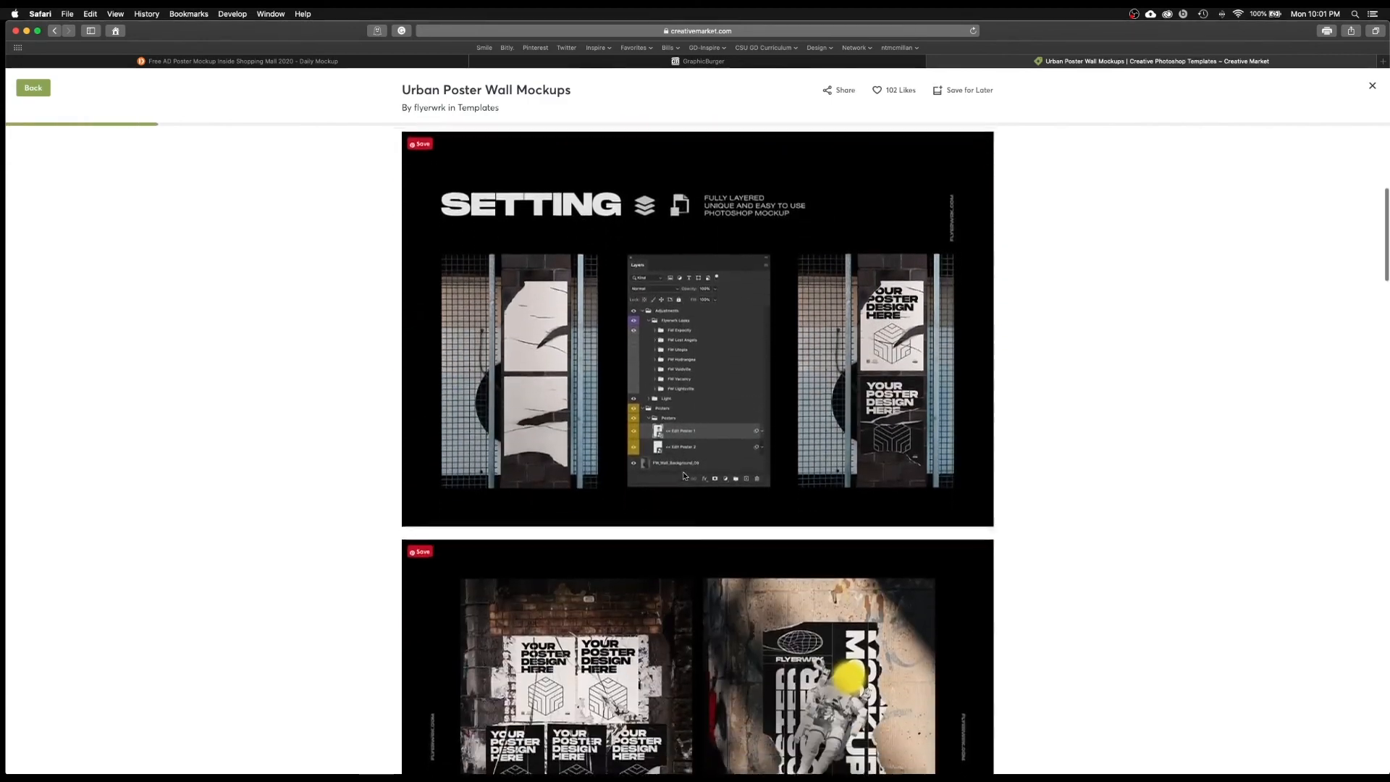
scroll(684, 476, down, 10)
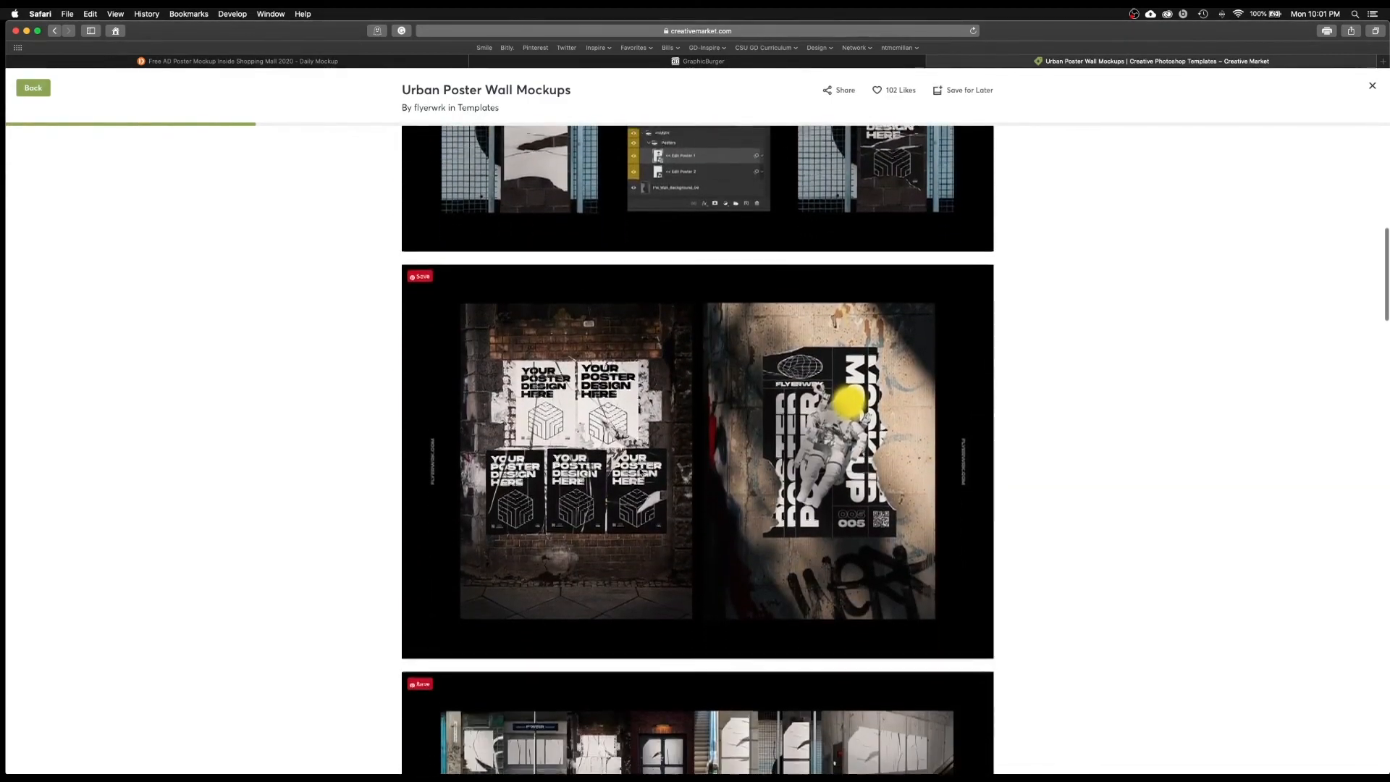
scroll(640, 471, down, 14)
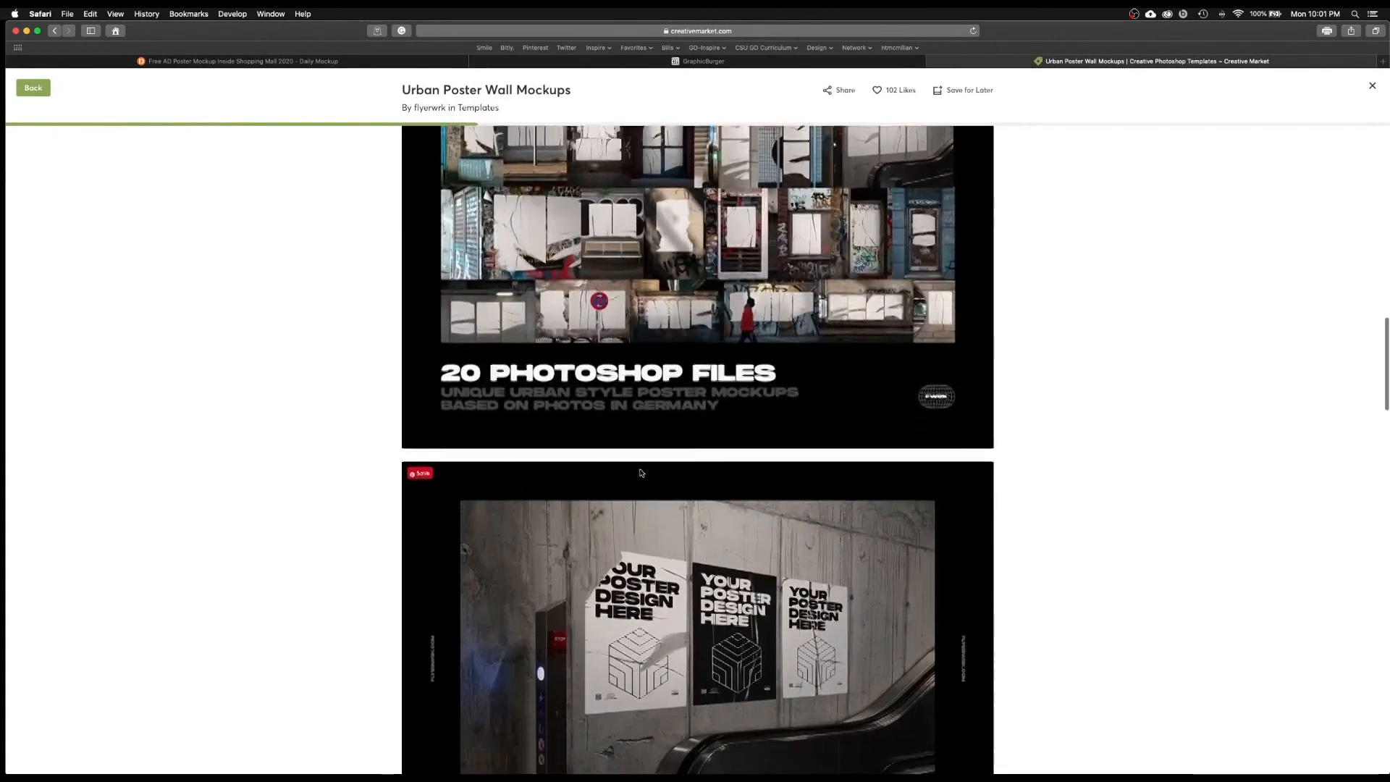
scroll(640, 472, down, 5)
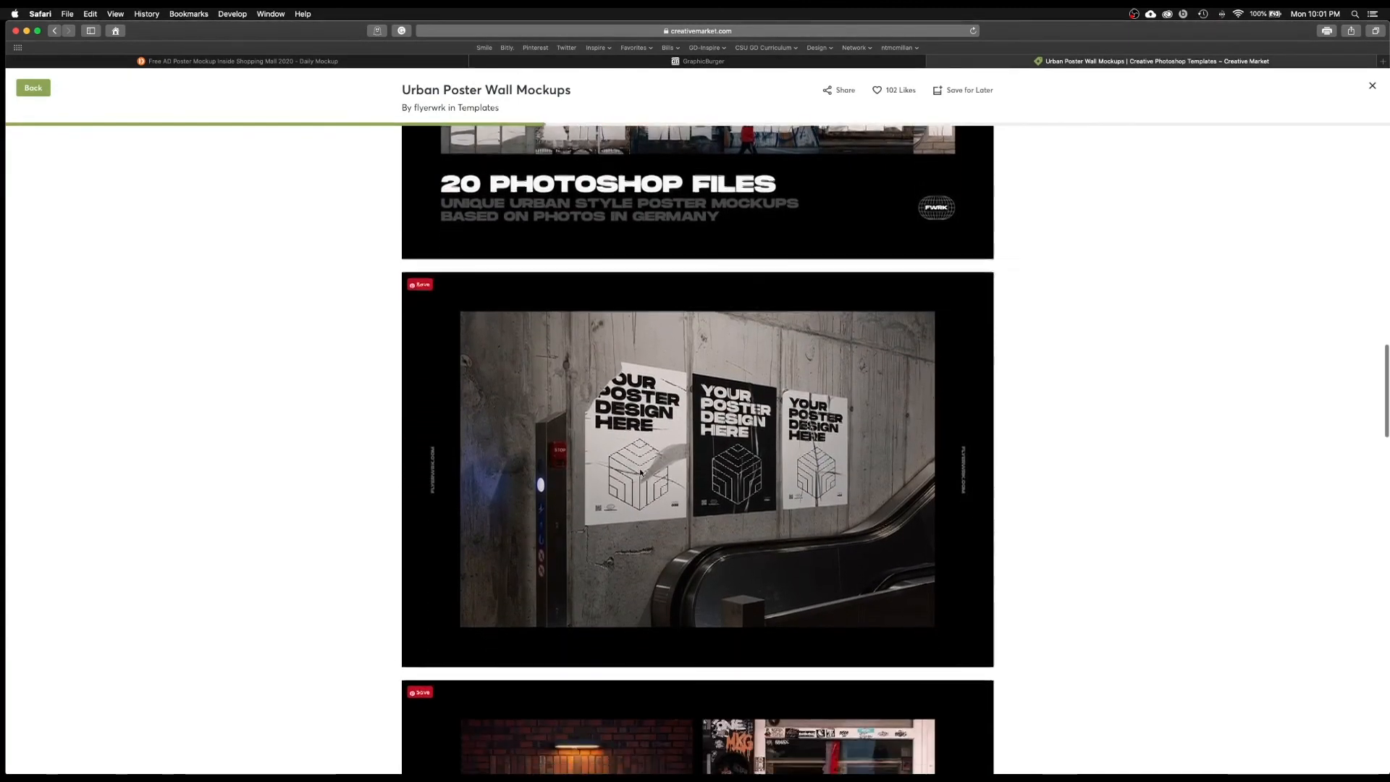
scroll(640, 472, down, 2)
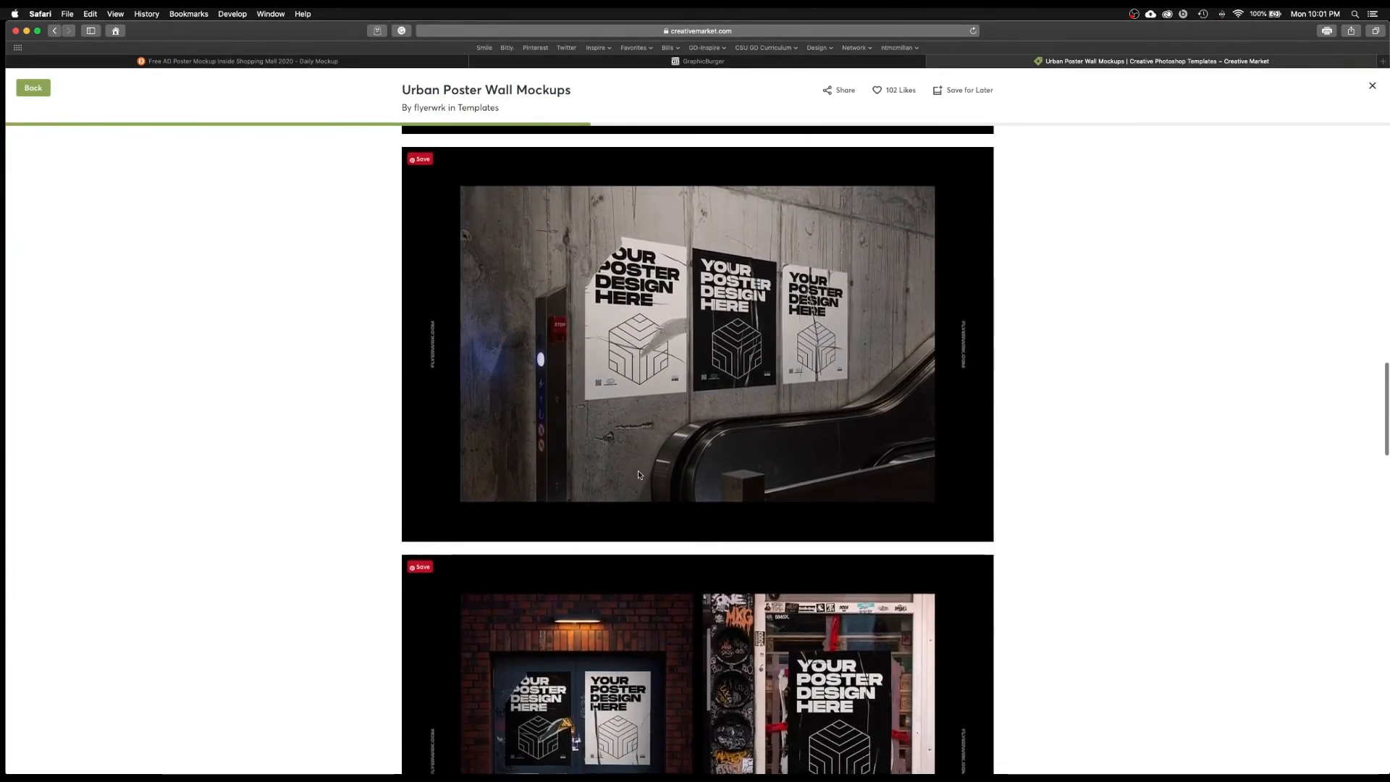
scroll(640, 475, down, 6)
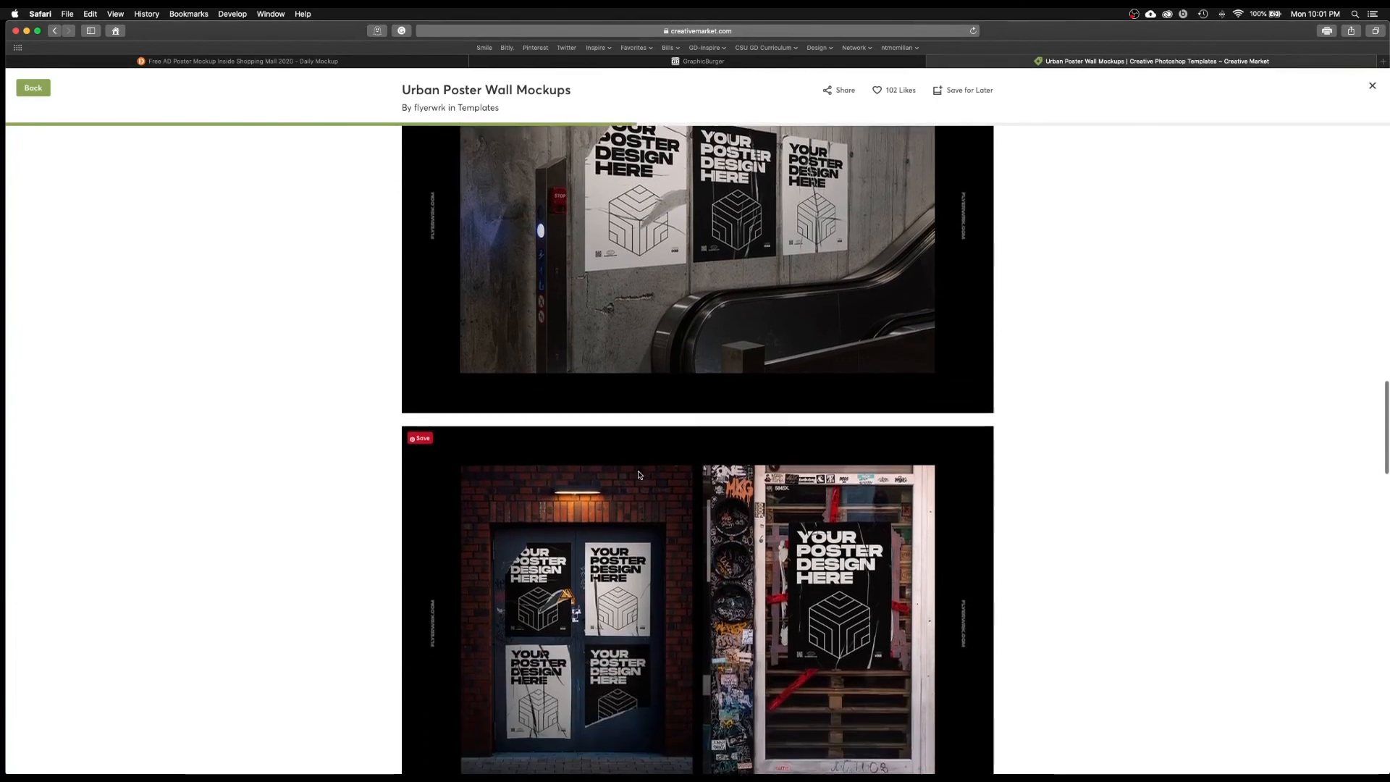
scroll(640, 475, down, 7)
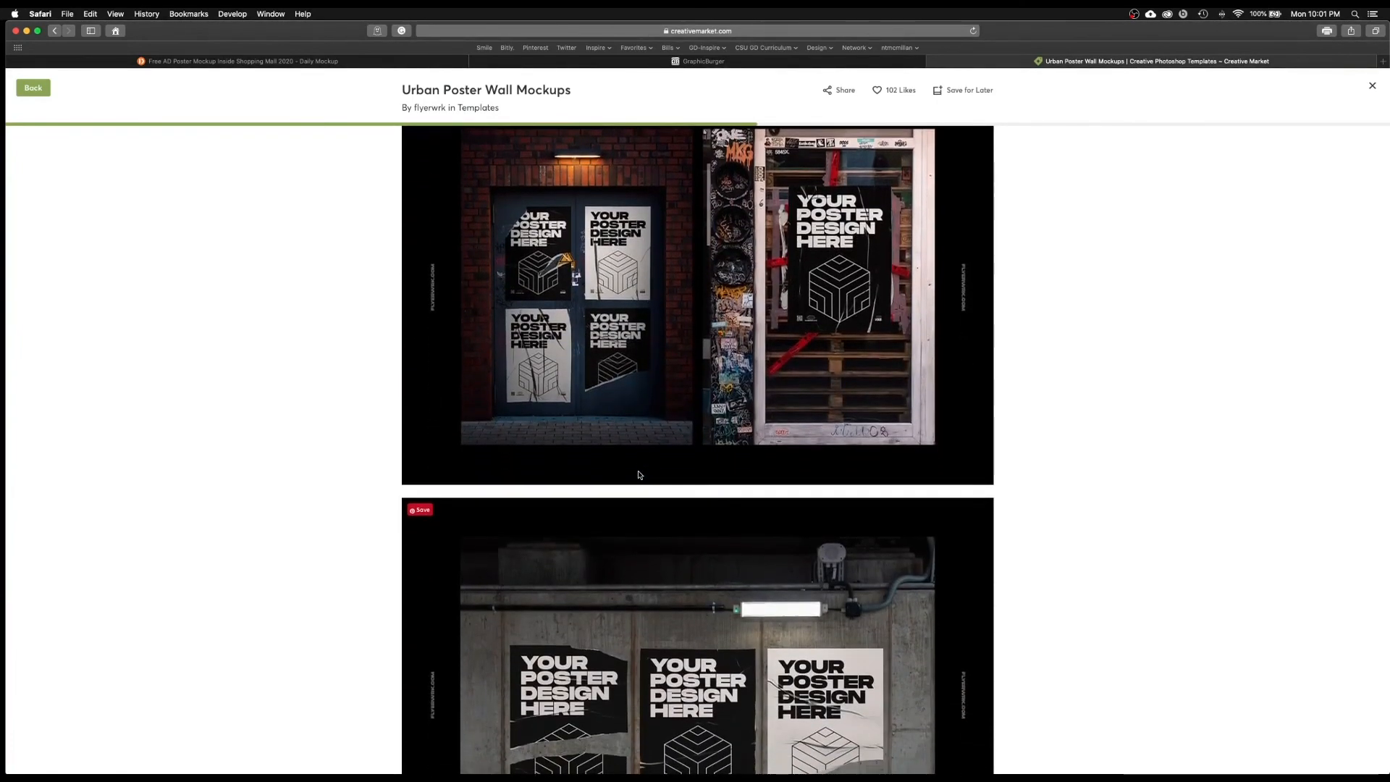
scroll(640, 475, down, 3)
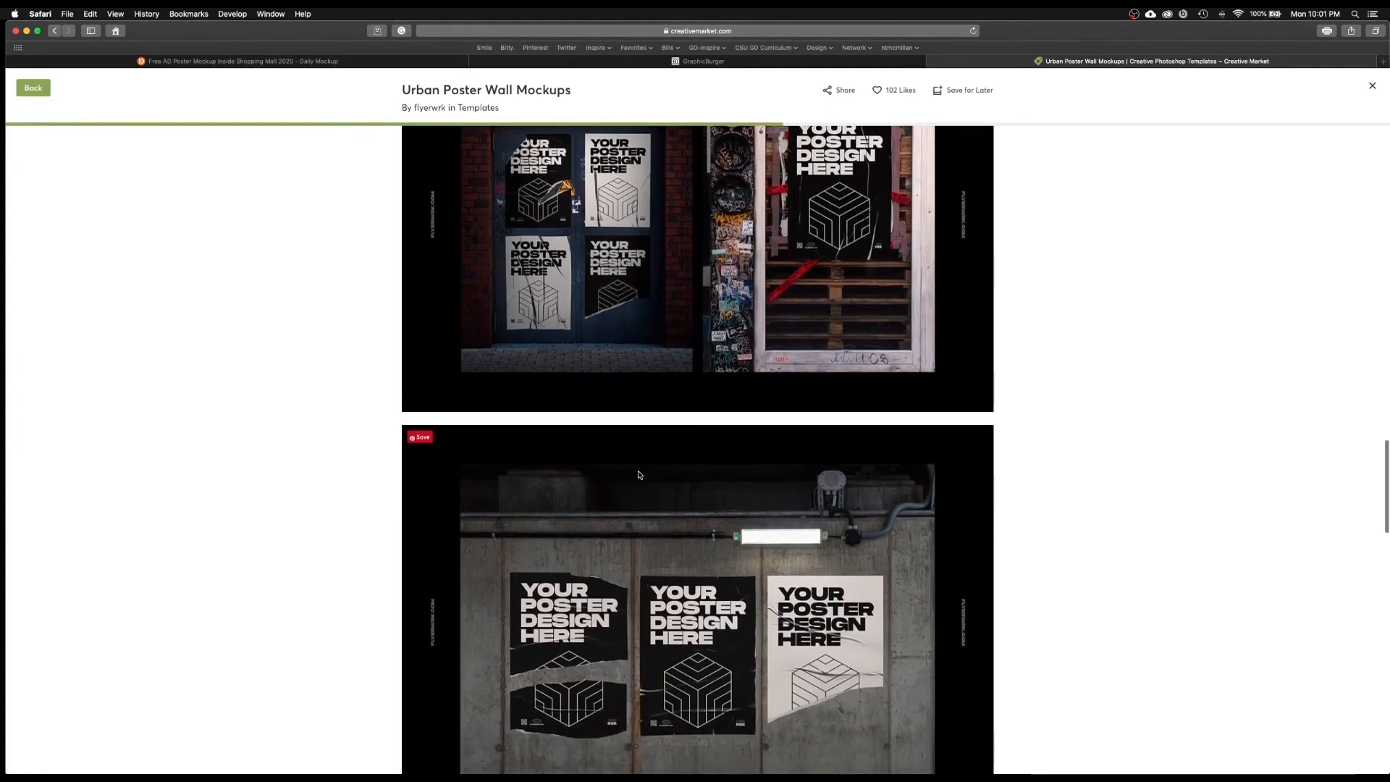
scroll(641, 475, down, 8)
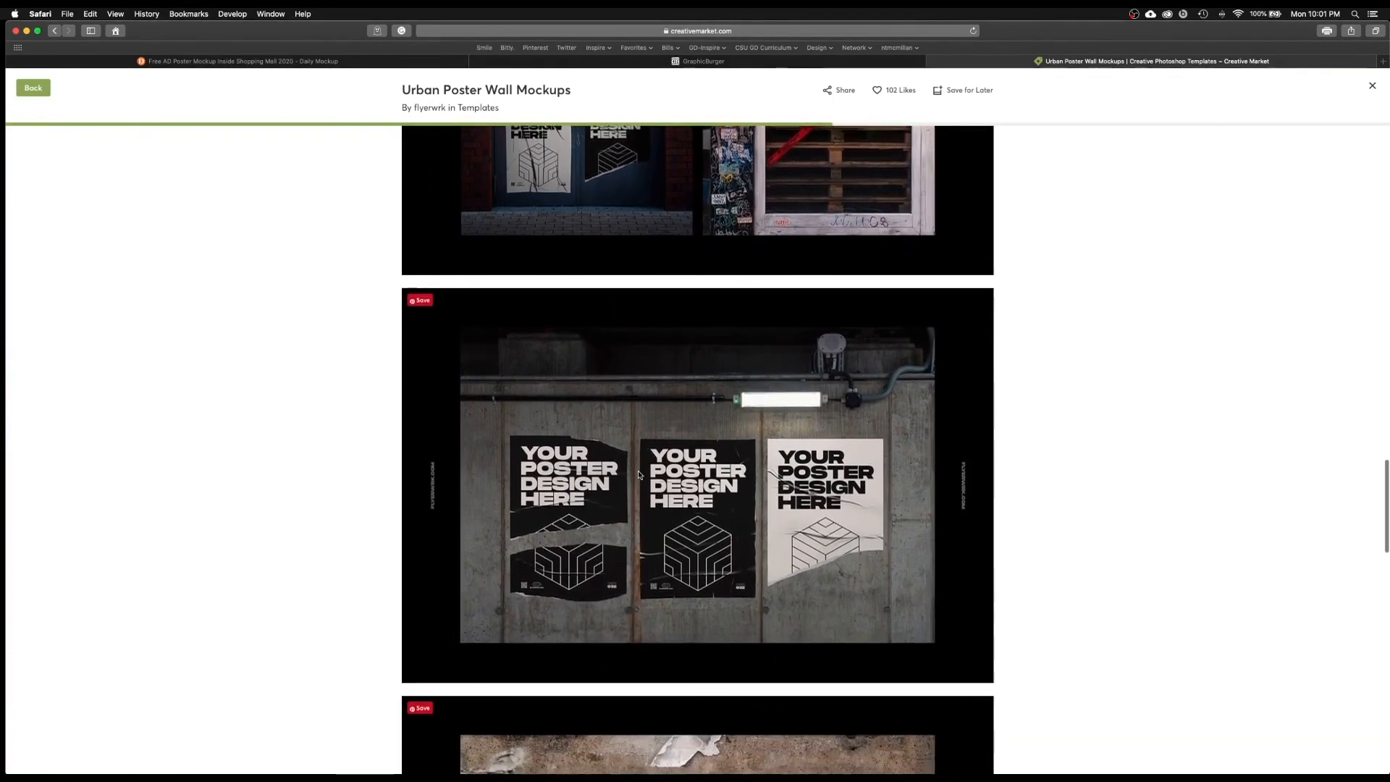
scroll(640, 475, down, 2)
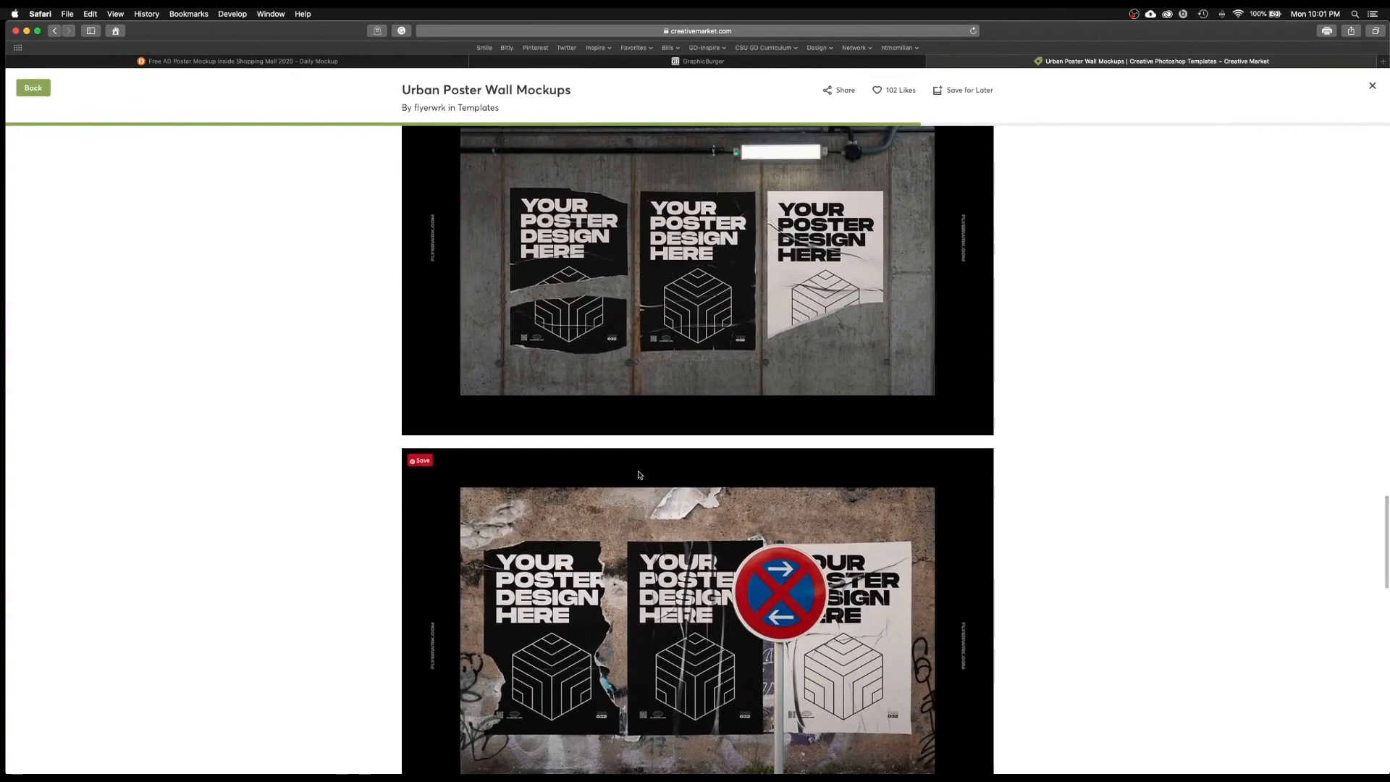
scroll(641, 475, down, 10)
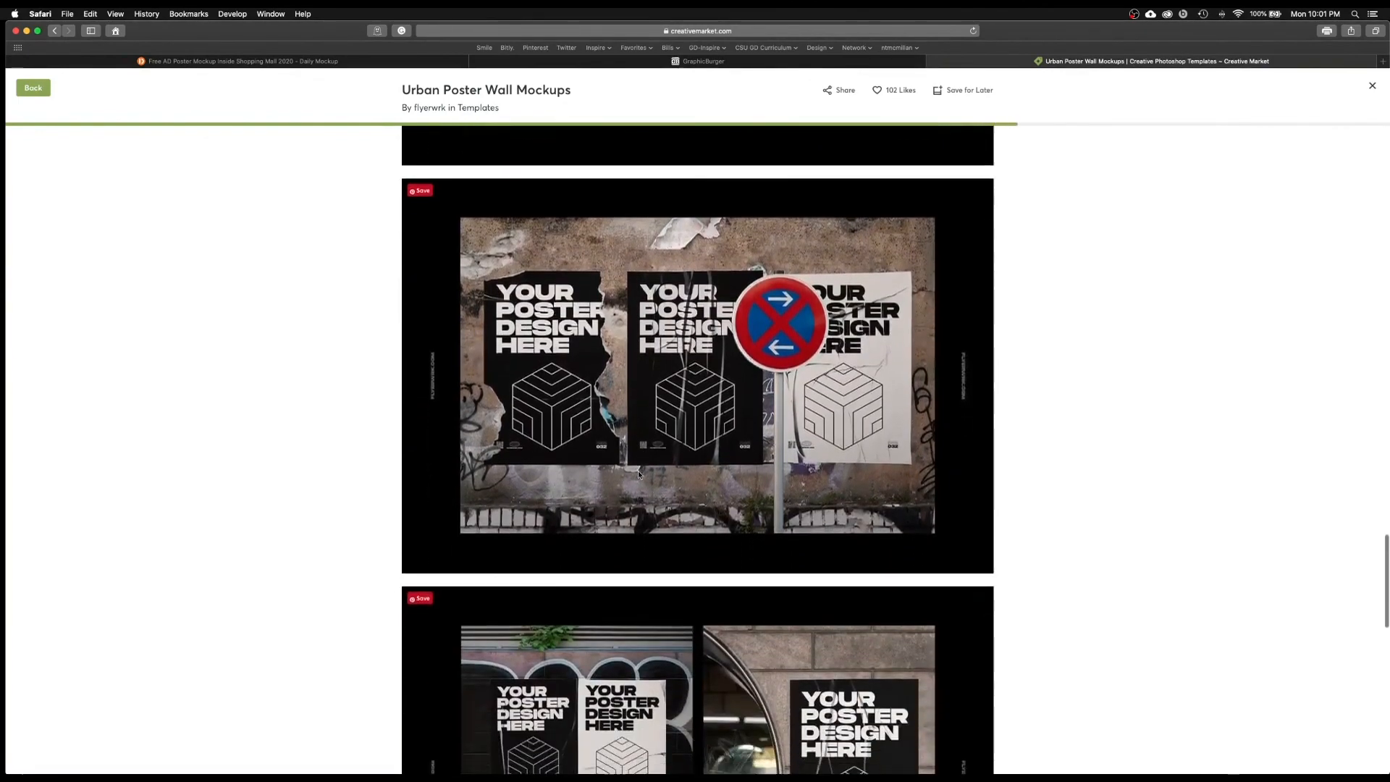
scroll(638, 475, down, 9)
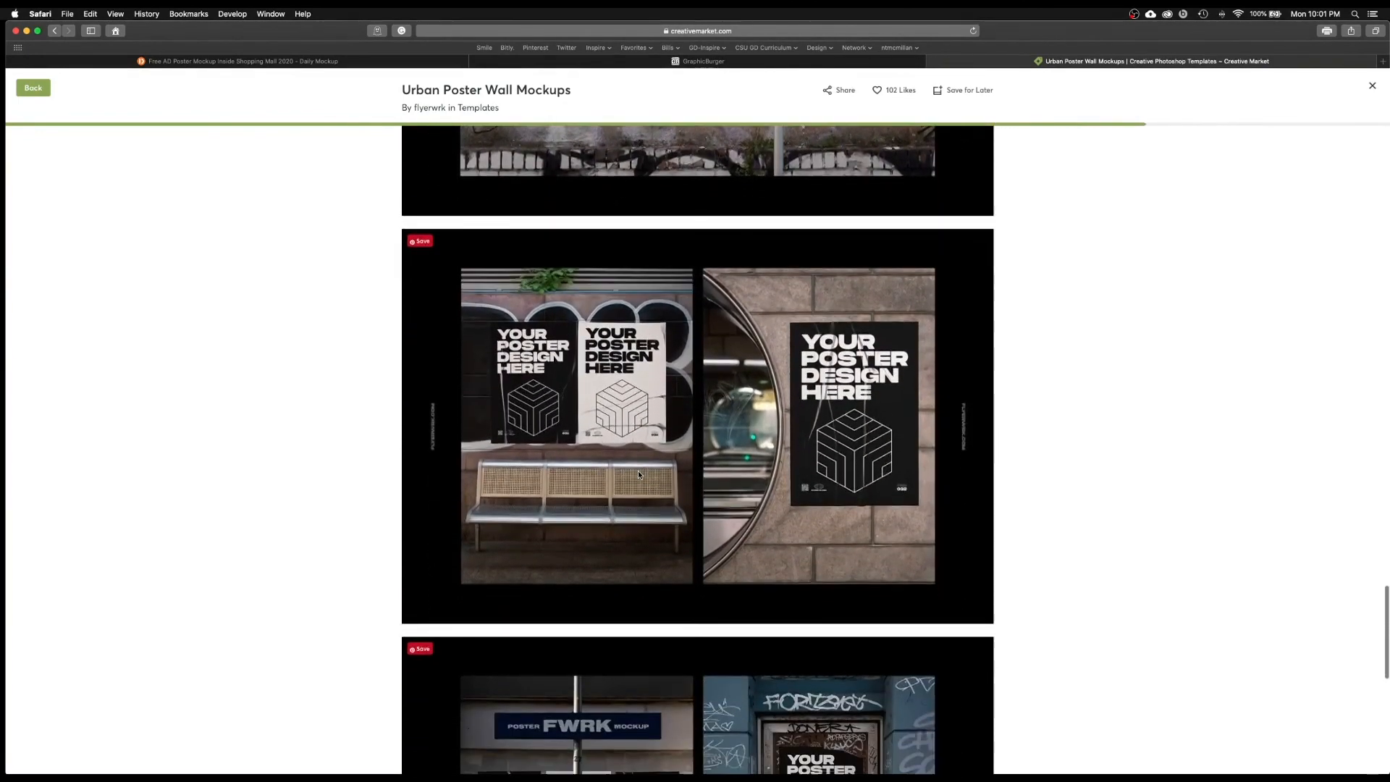
scroll(640, 475, down, 1)
scroll(639, 475, down, 6)
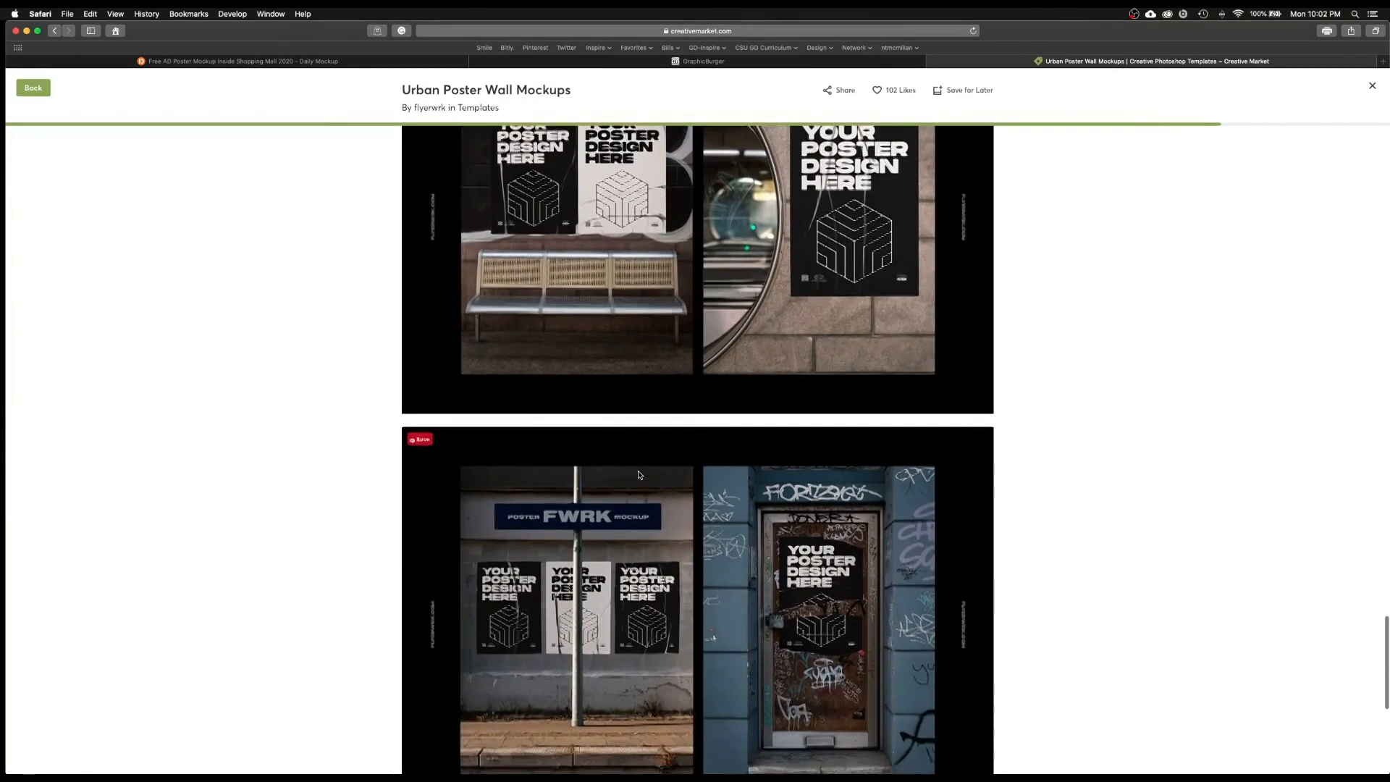
scroll(639, 474, down, 4)
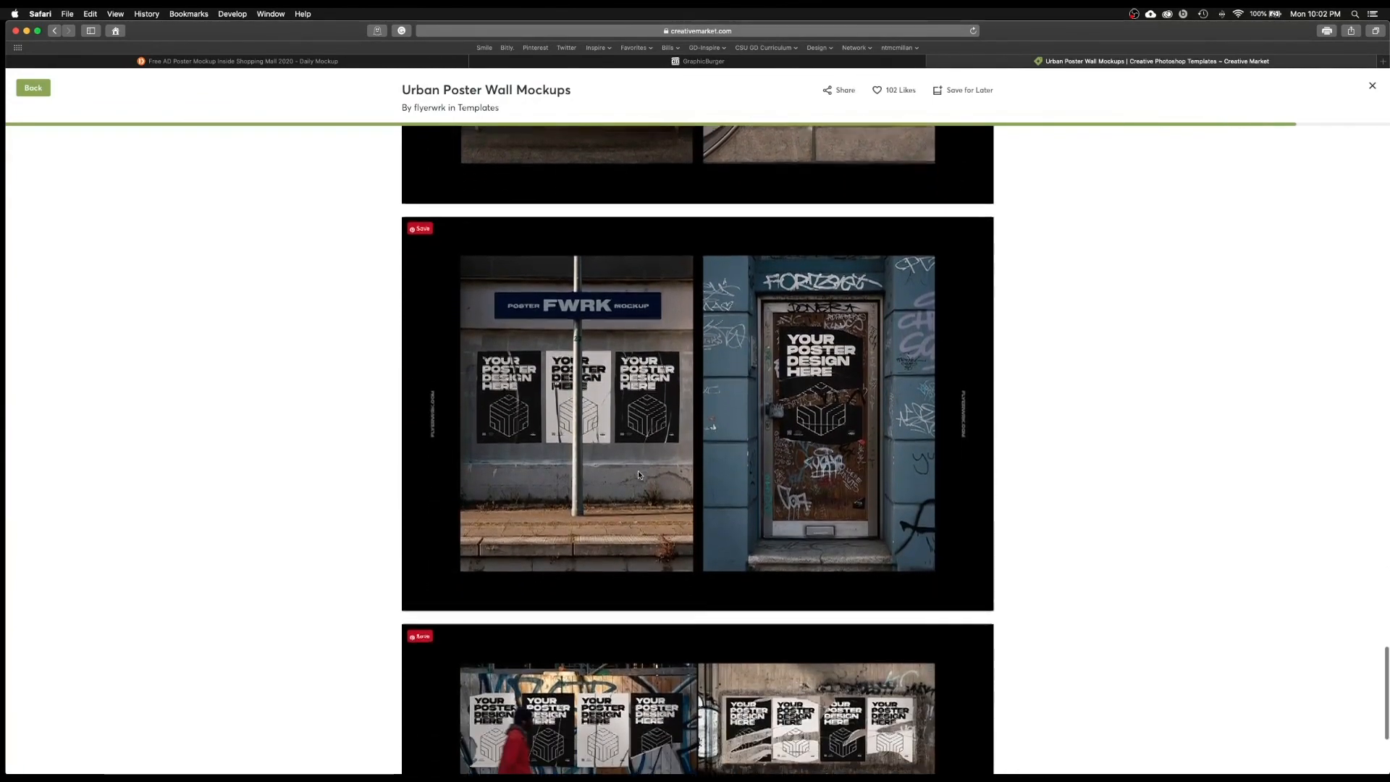
scroll(640, 475, down, 5)
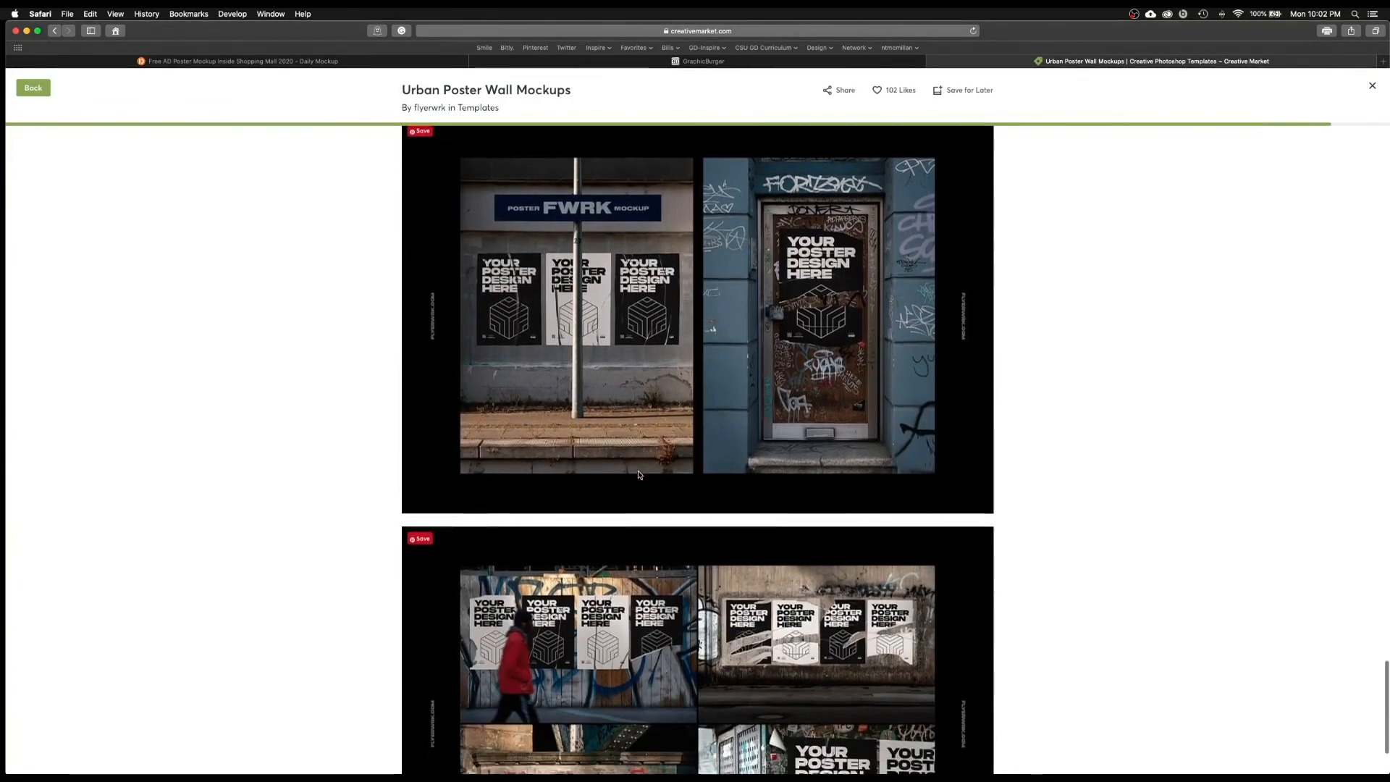
scroll(639, 475, up, 20)
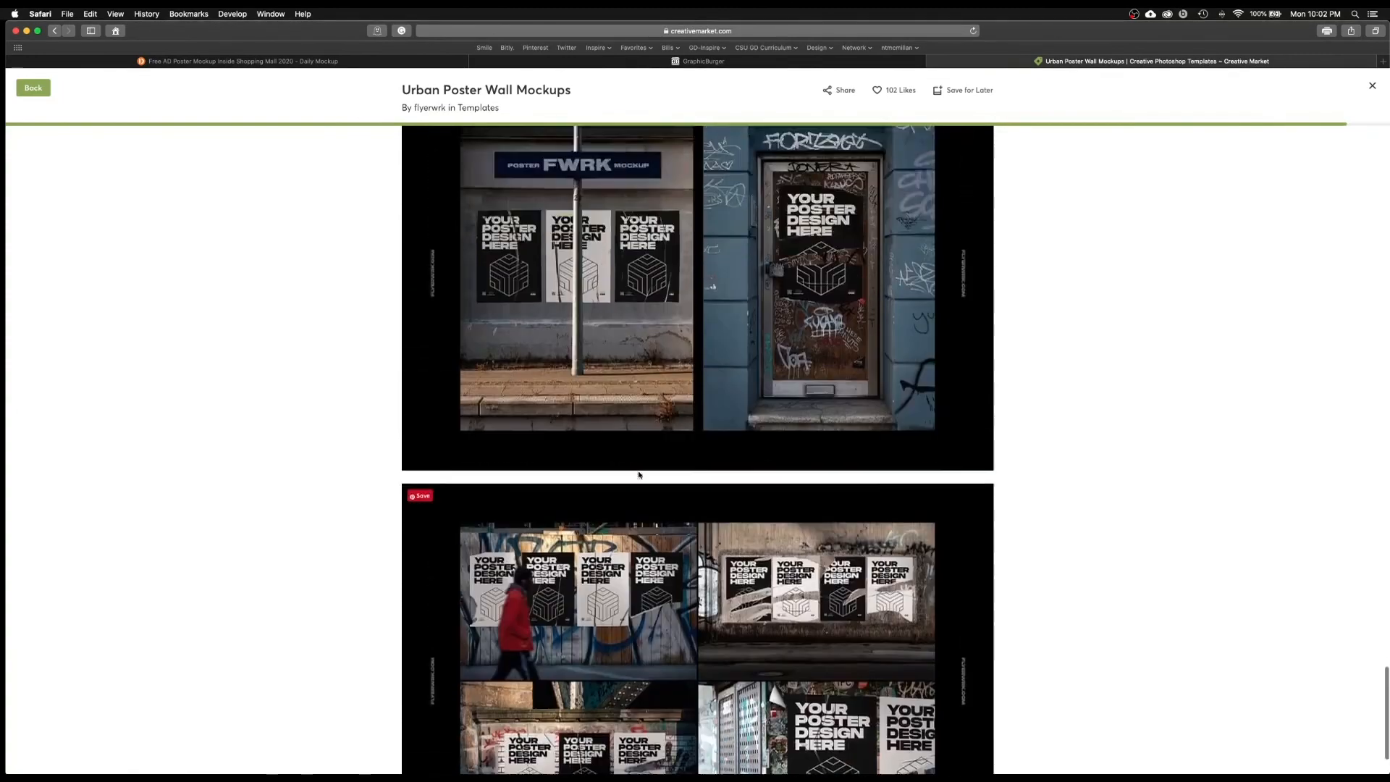
Close the preview gallery, return to the poster mockup search results and filter them to the $2.00 - $19.00 price range
key(Escape)
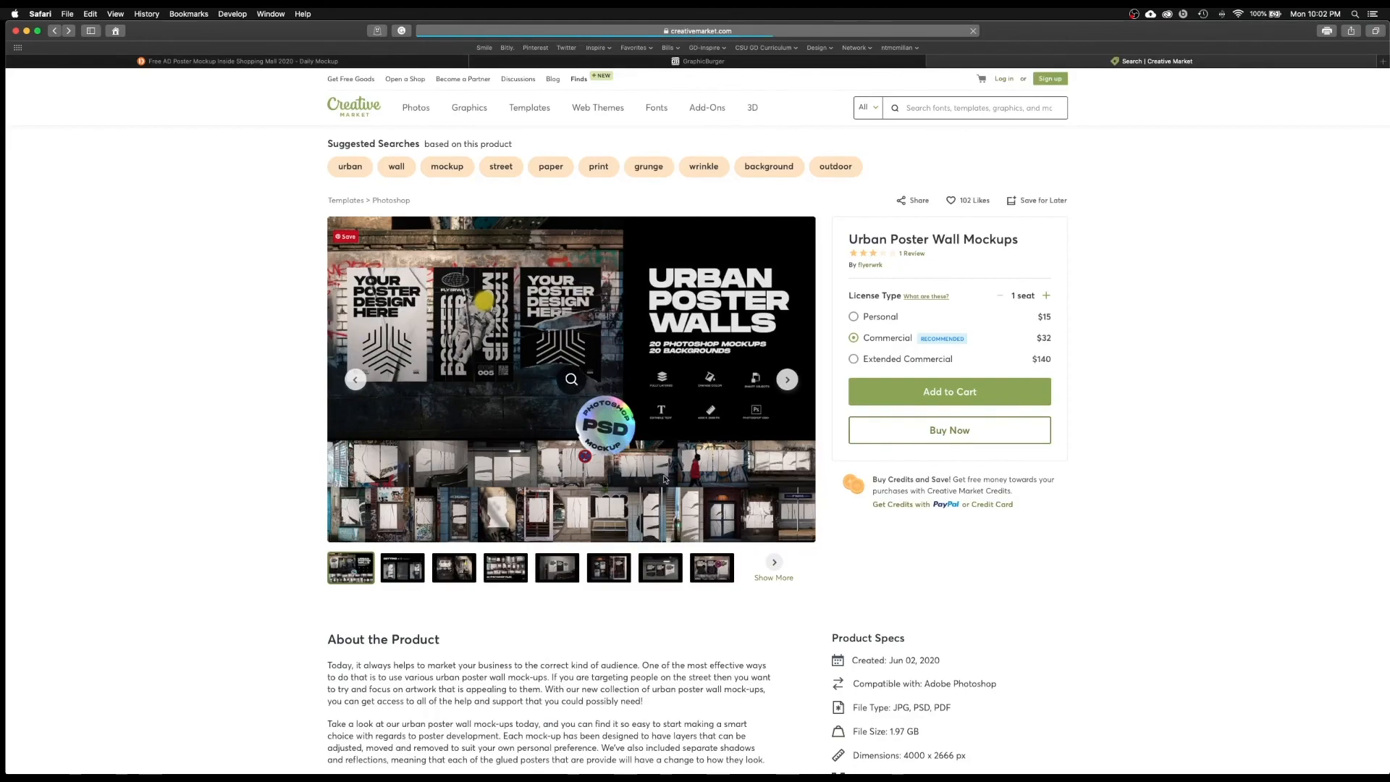
scroll(734, 475, up, 20)
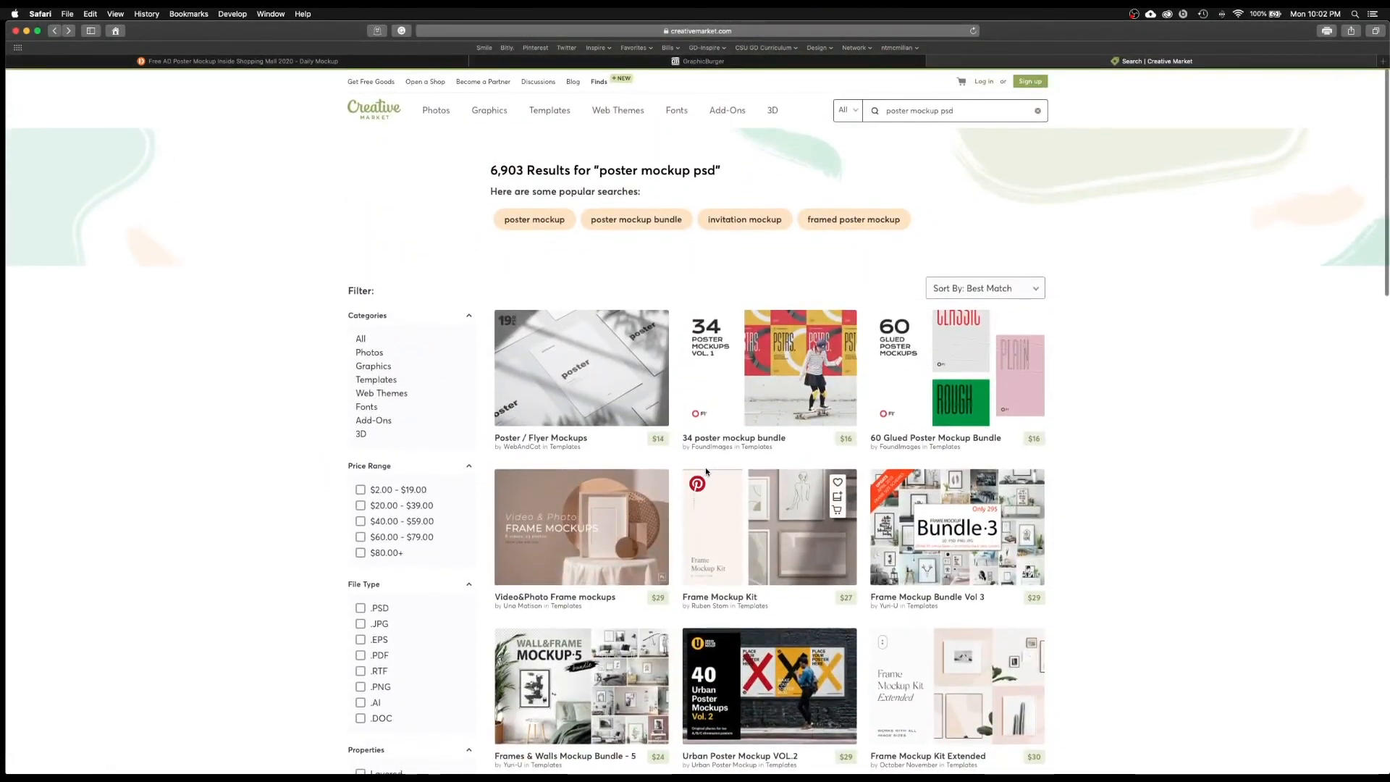
scroll(709, 471, down, 2)
scroll(708, 472, down, 1)
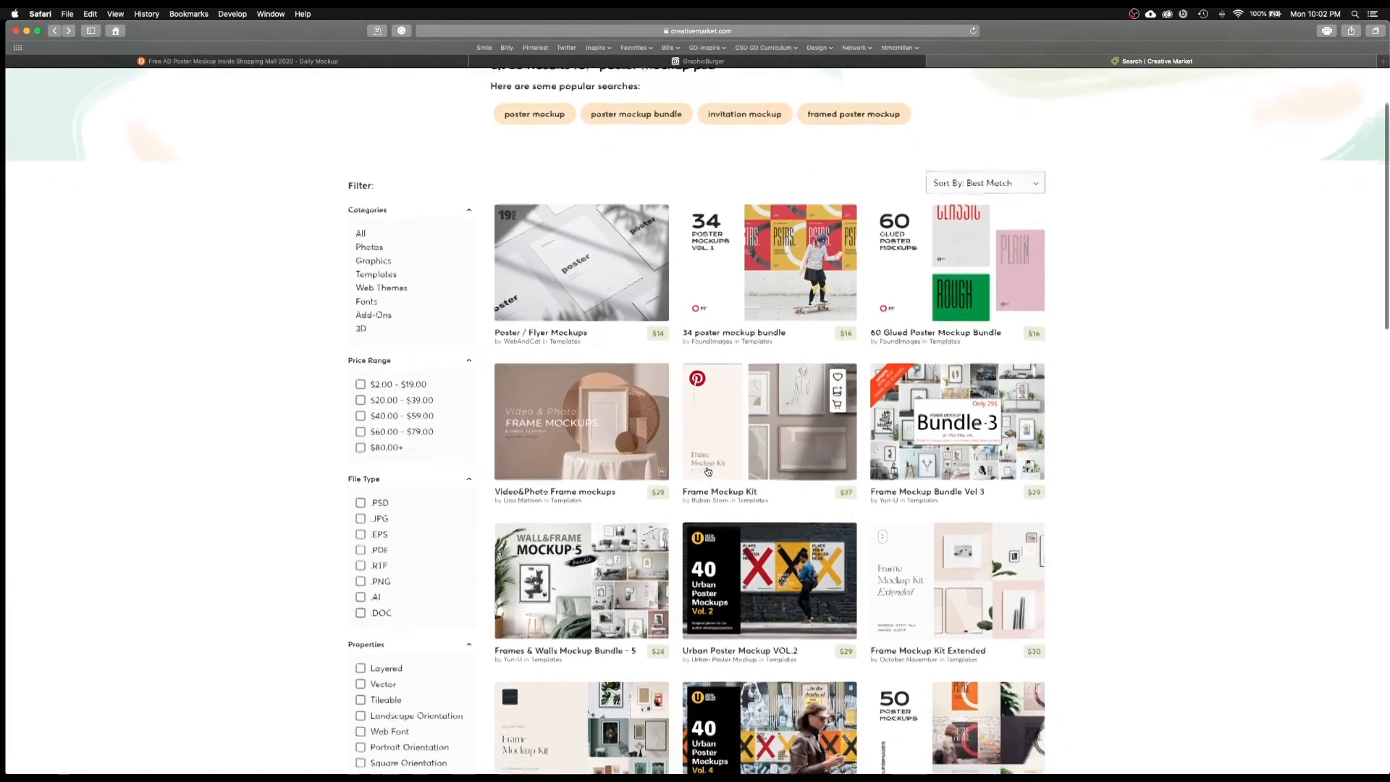
click(360, 382)
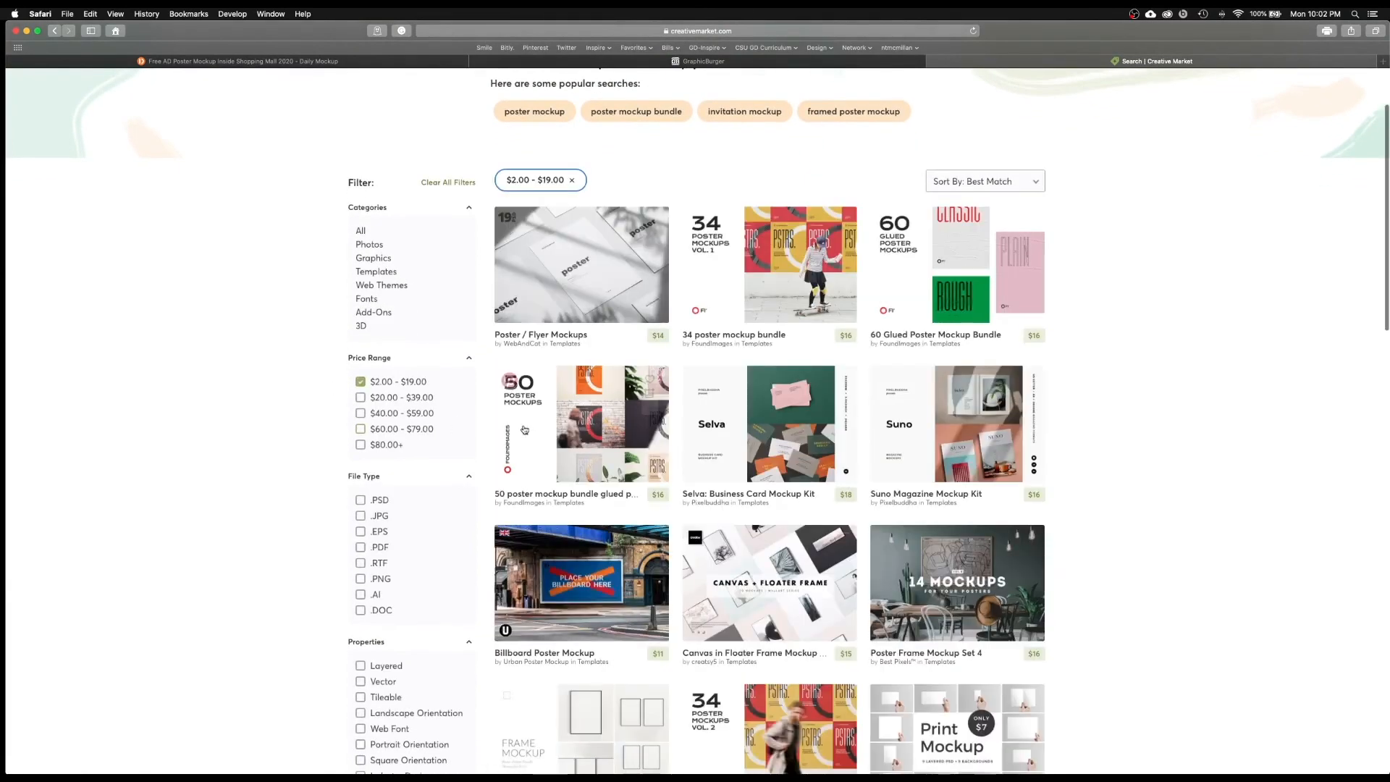
Look through the $2.00 - $19.00 poster mockup results and open the $3 Poster Mockup by rebrandy
scroll(582, 431, down, 5)
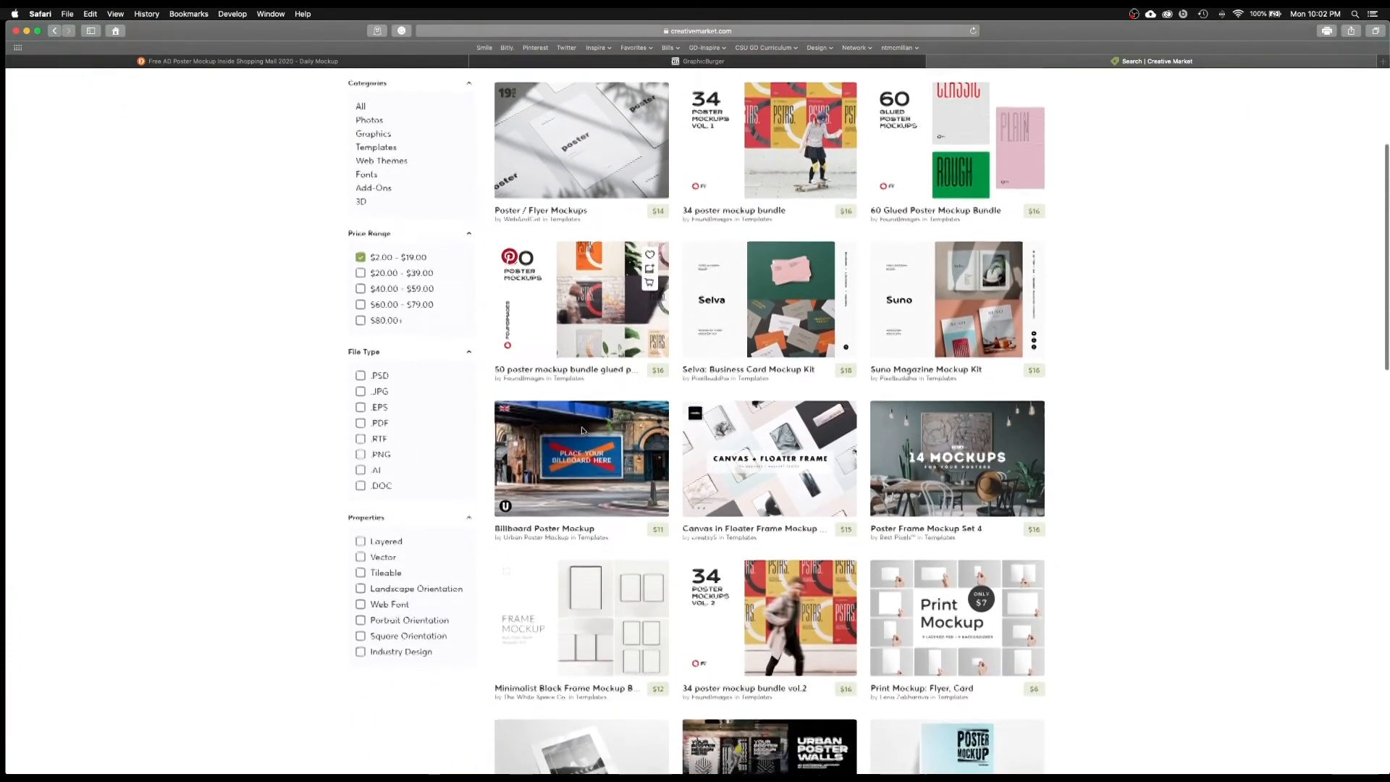
scroll(583, 432, down, 8)
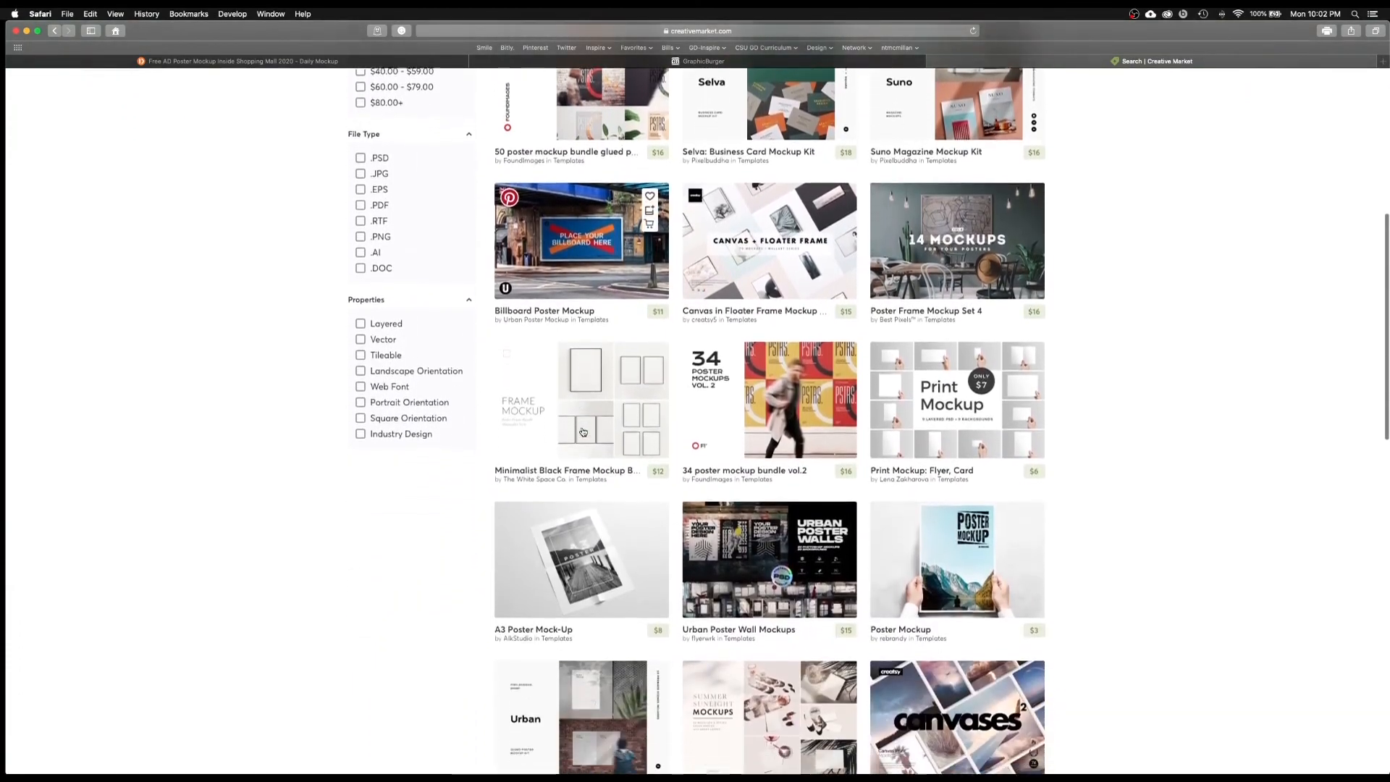
scroll(582, 432, down, 1)
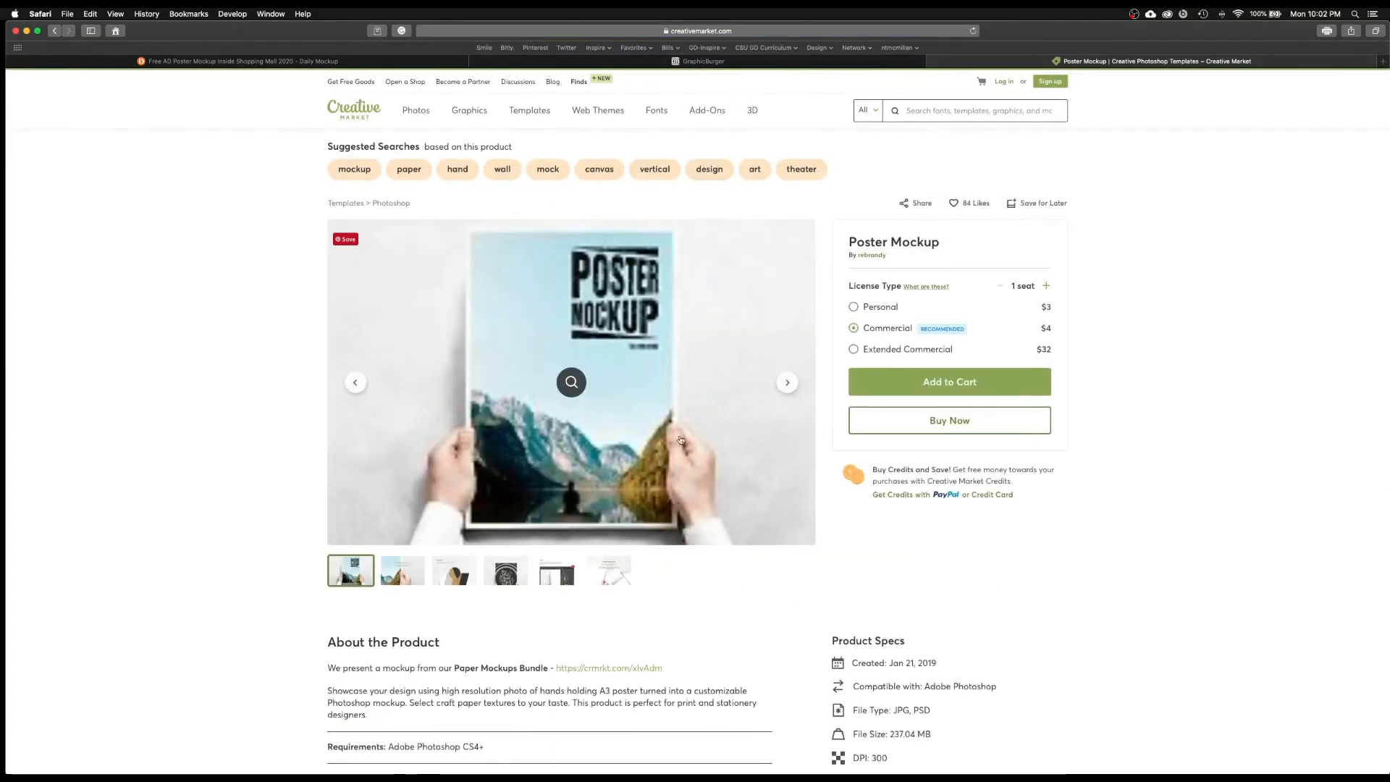
Open the full-size preview gallery of Poster Mockup and examine its hand-held poster, paper texture and lettering scenes
click(649, 406)
scroll(624, 412, down, 8)
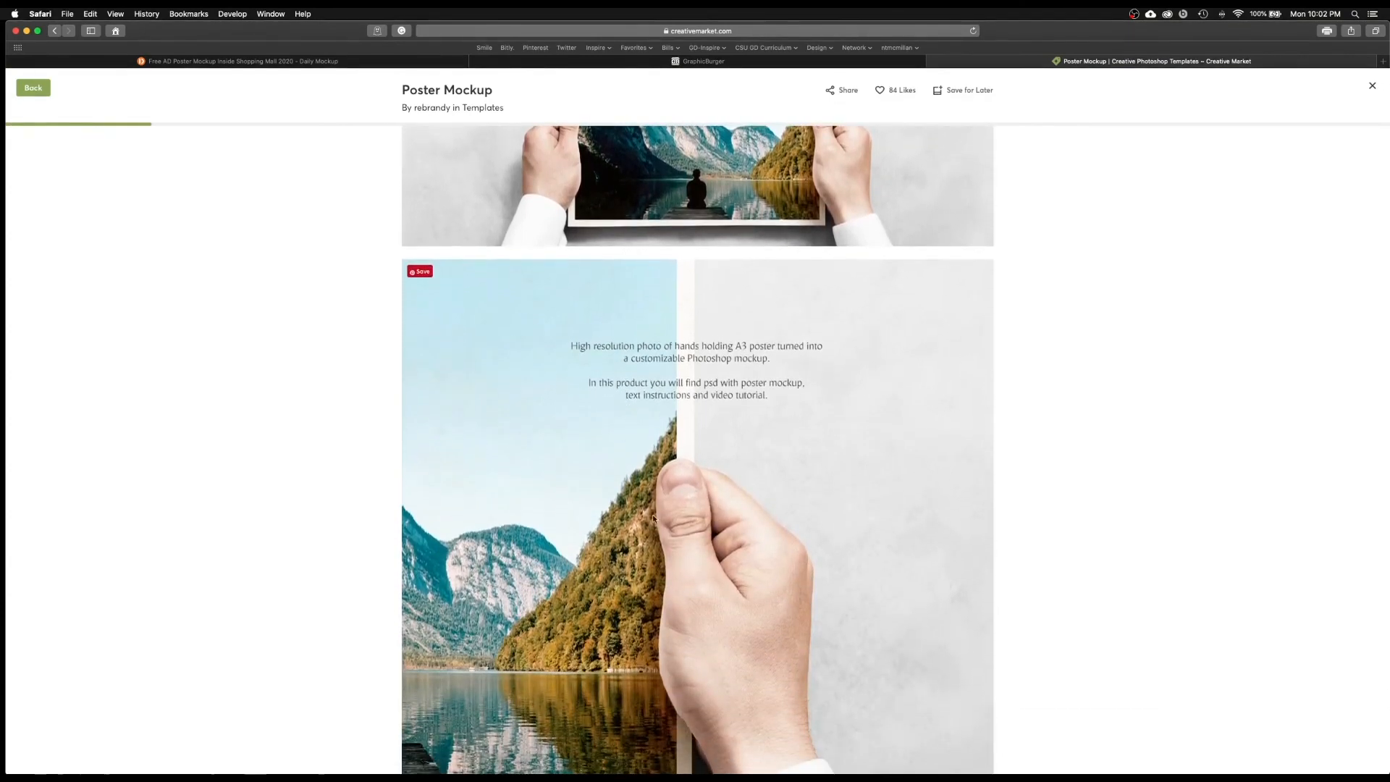
scroll(682, 544, down, 8)
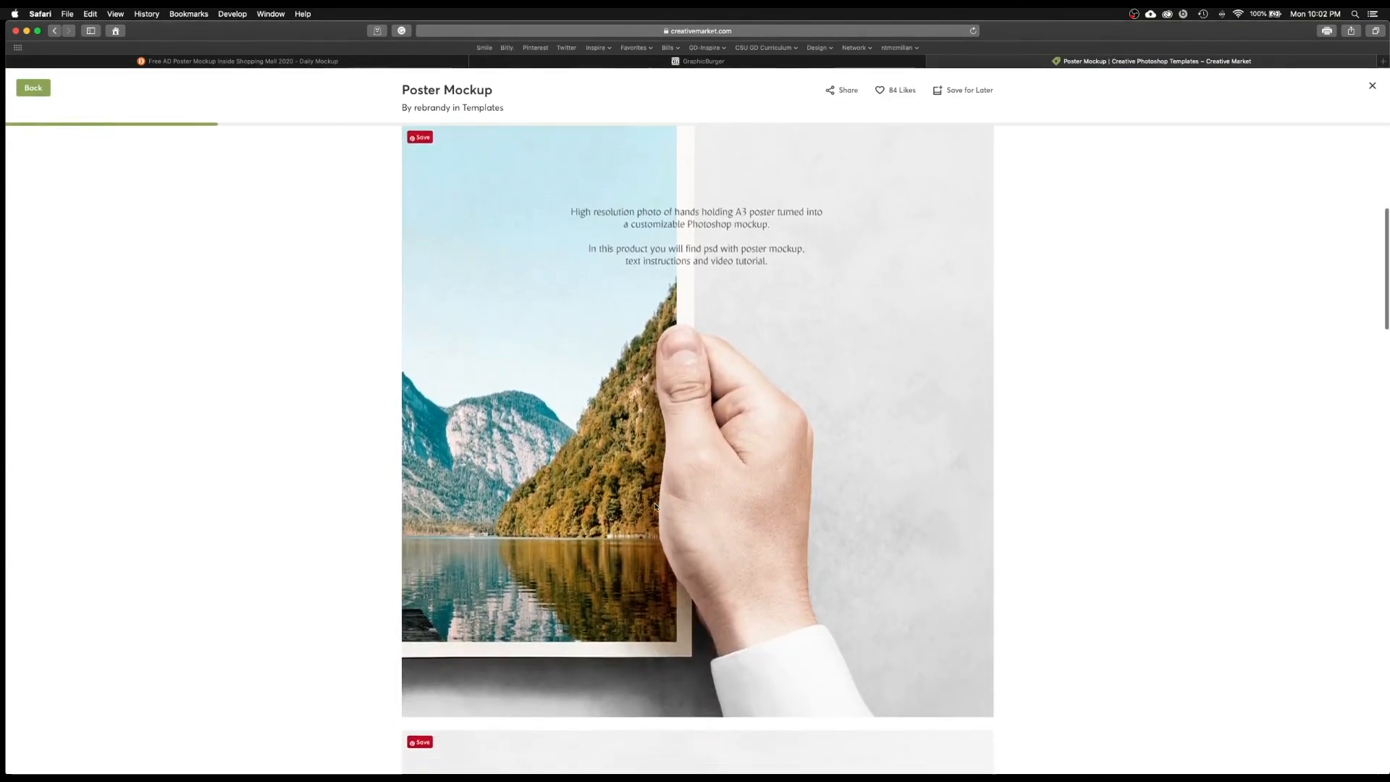
scroll(656, 507, down, 9)
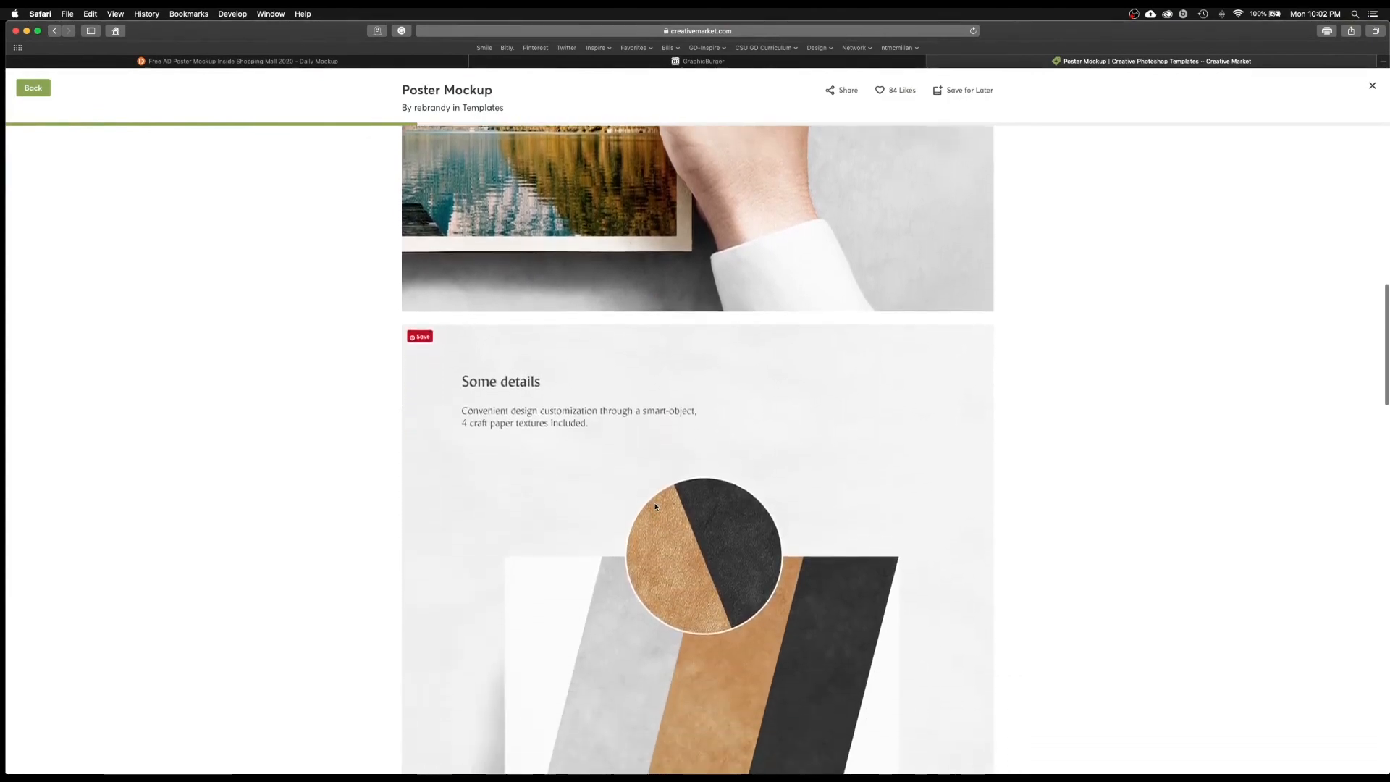
scroll(655, 507, down, 3)
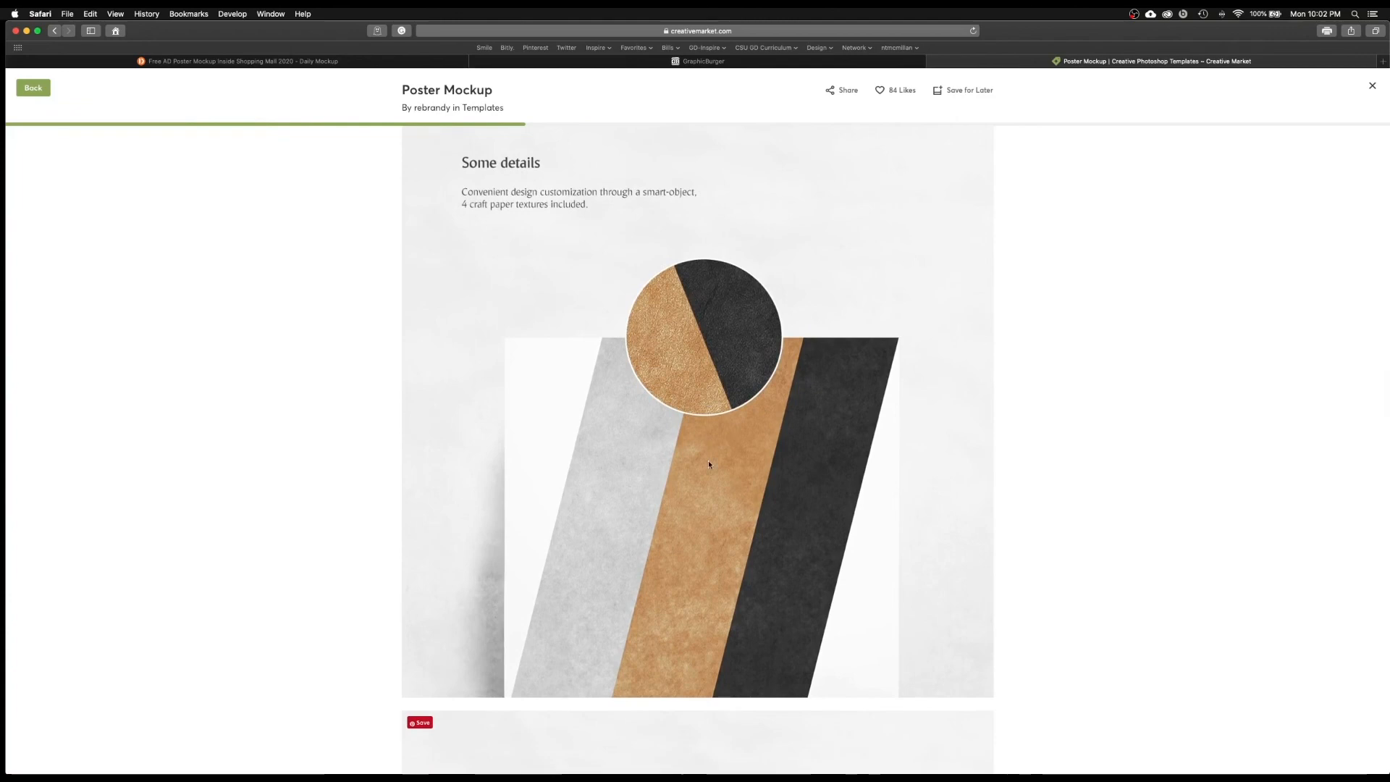
scroll(628, 485, down, 5)
scroll(629, 488, down, 7)
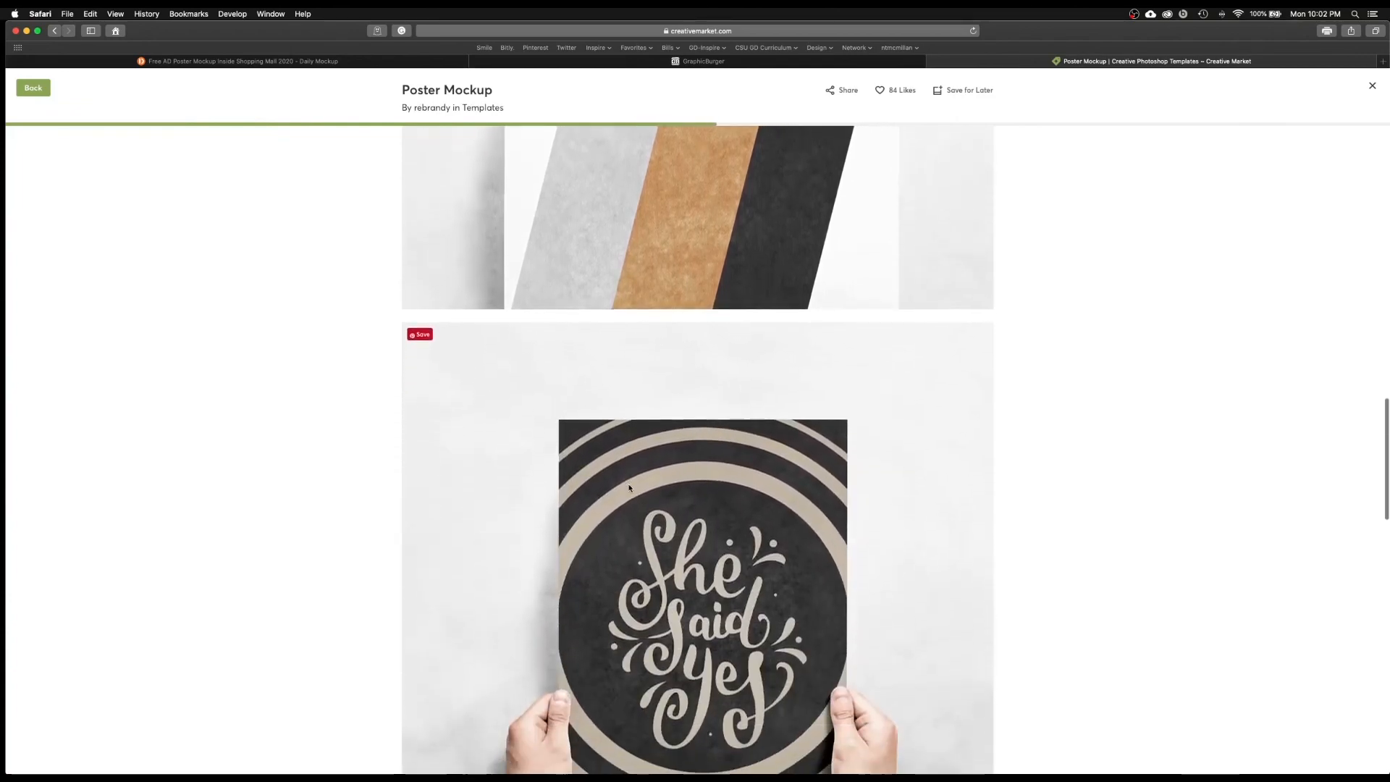
scroll(614, 487, down, 5)
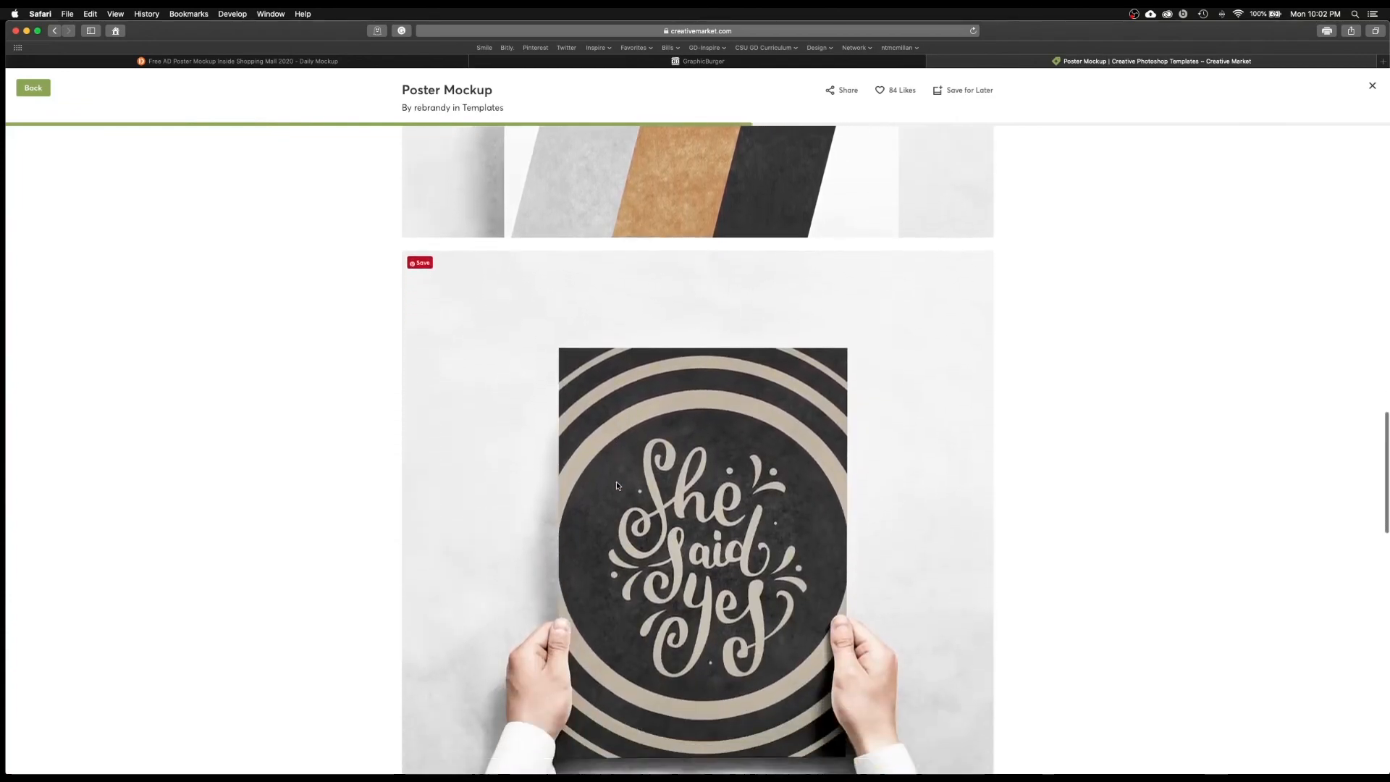
scroll(618, 486, down, 1)
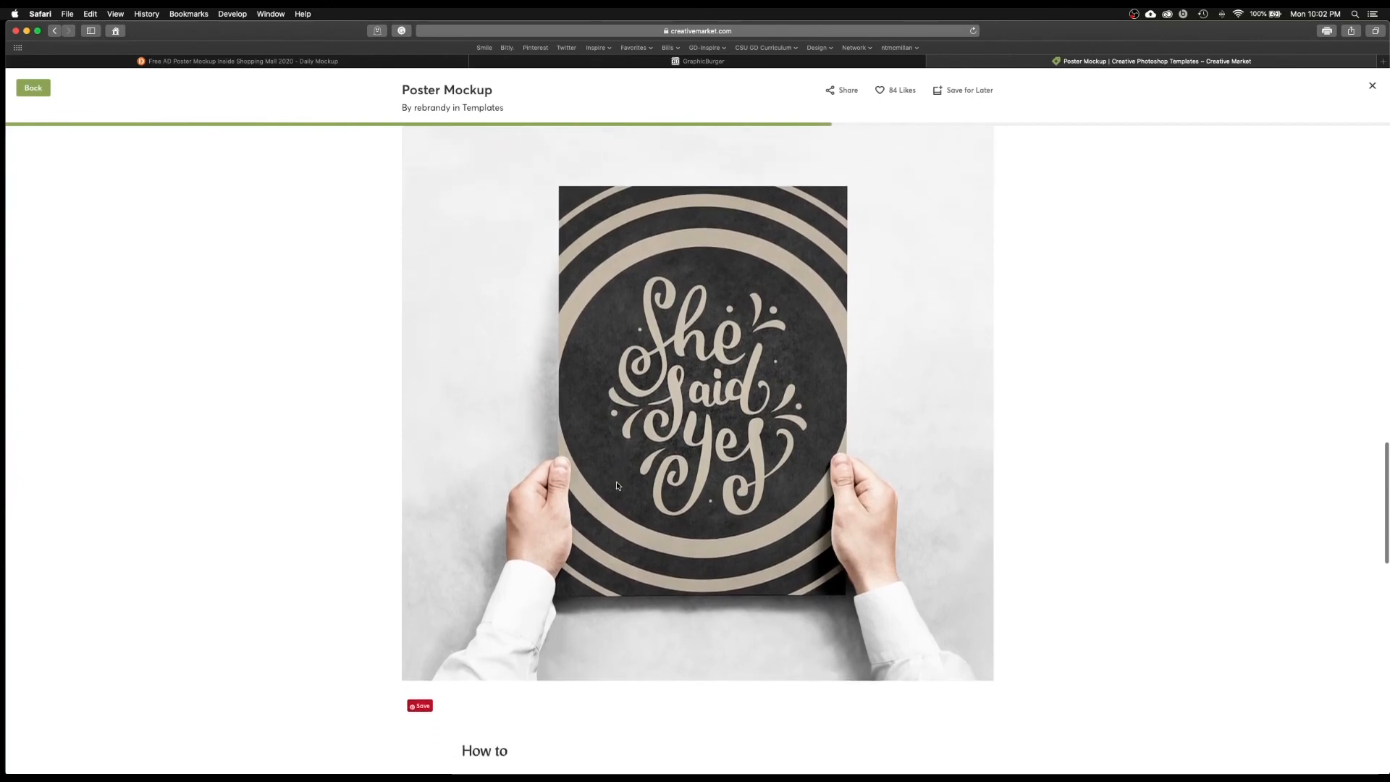
Examine the Poster Mockup's How to layer structure and Full Paper Mockups Bundle previews, and return to the gallery's cover image
scroll(618, 486, down, 13)
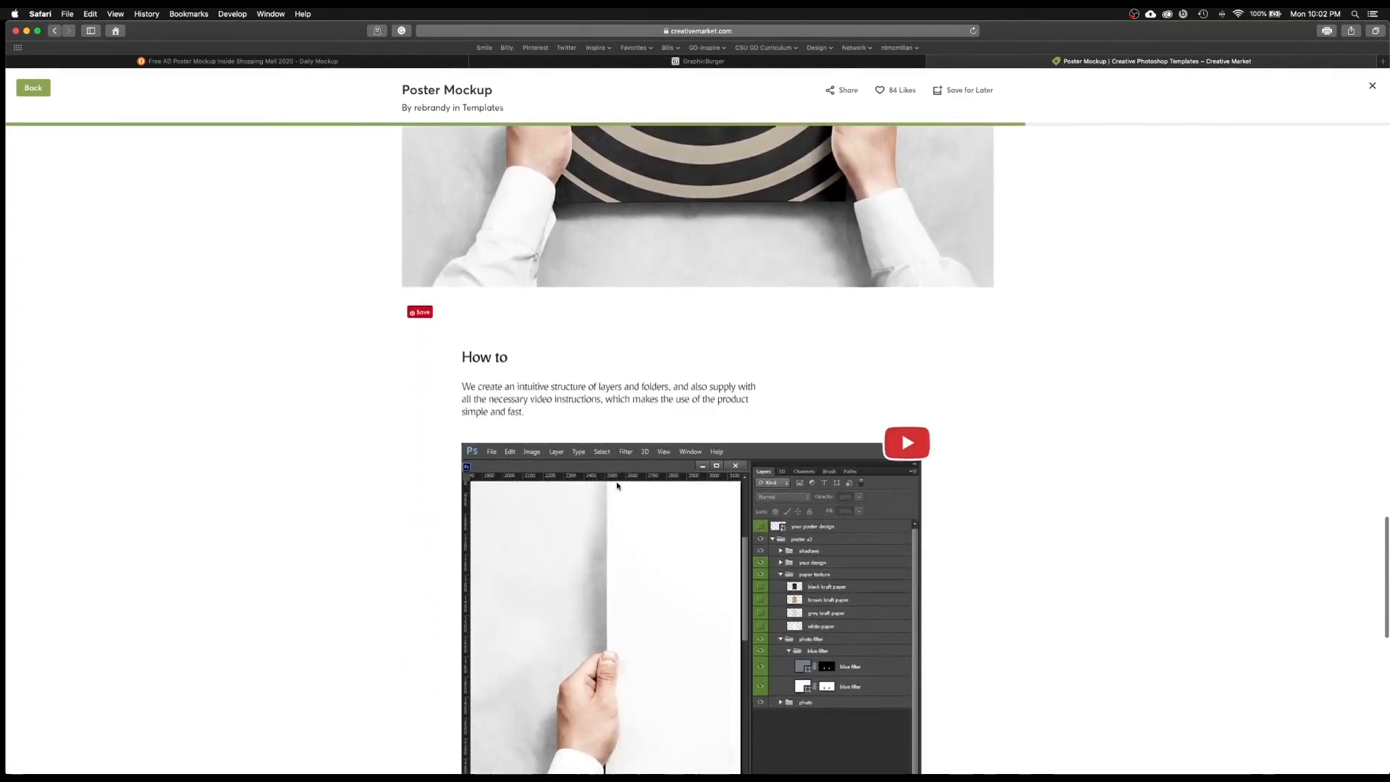
scroll(617, 486, down, 3)
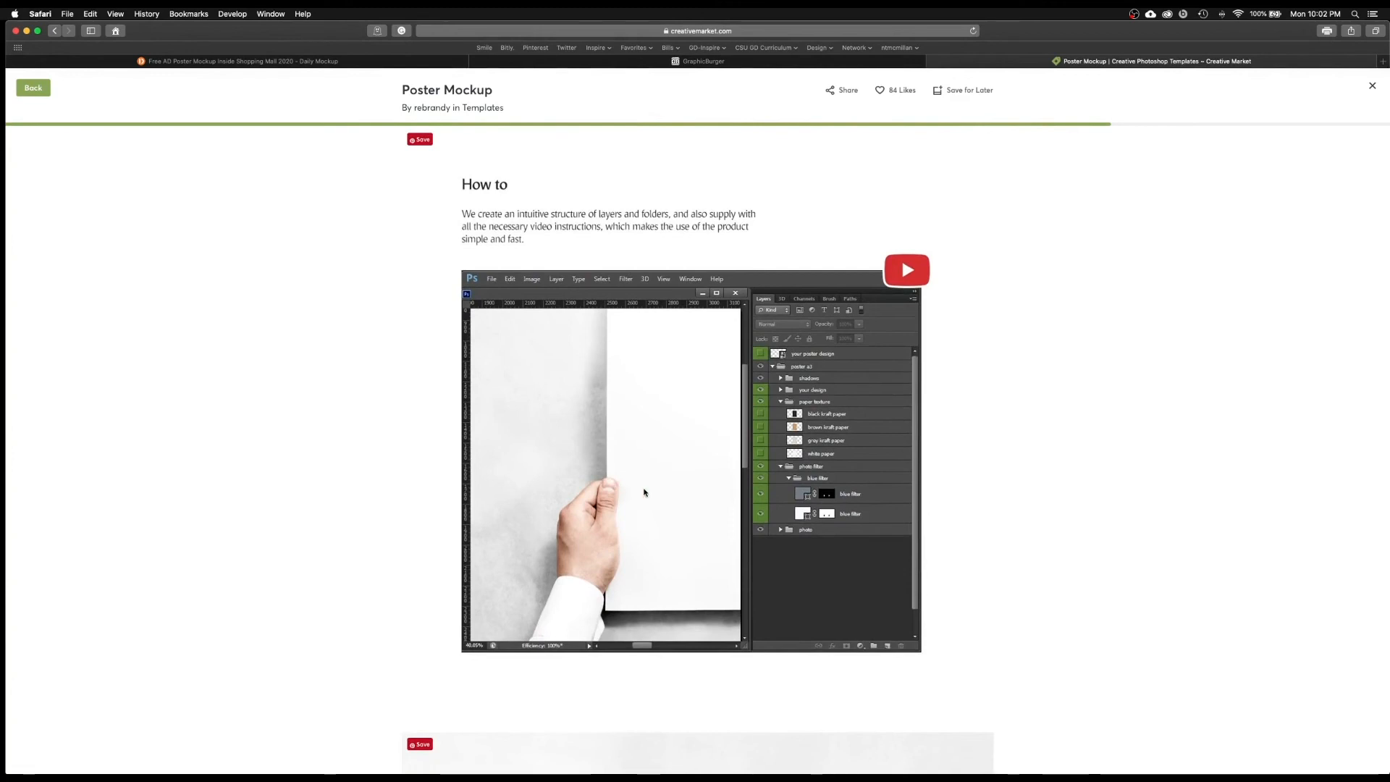
scroll(644, 492, down, 14)
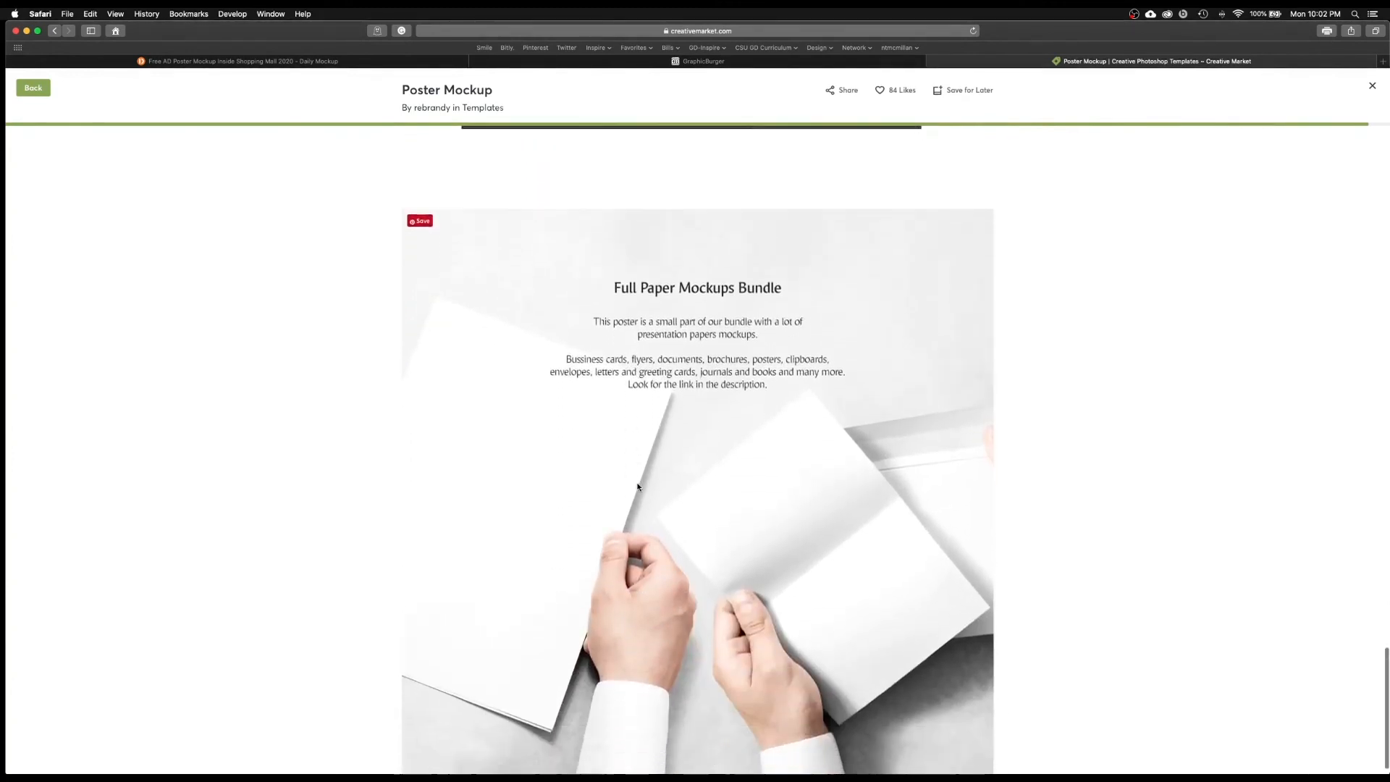
scroll(638, 487, up, 3)
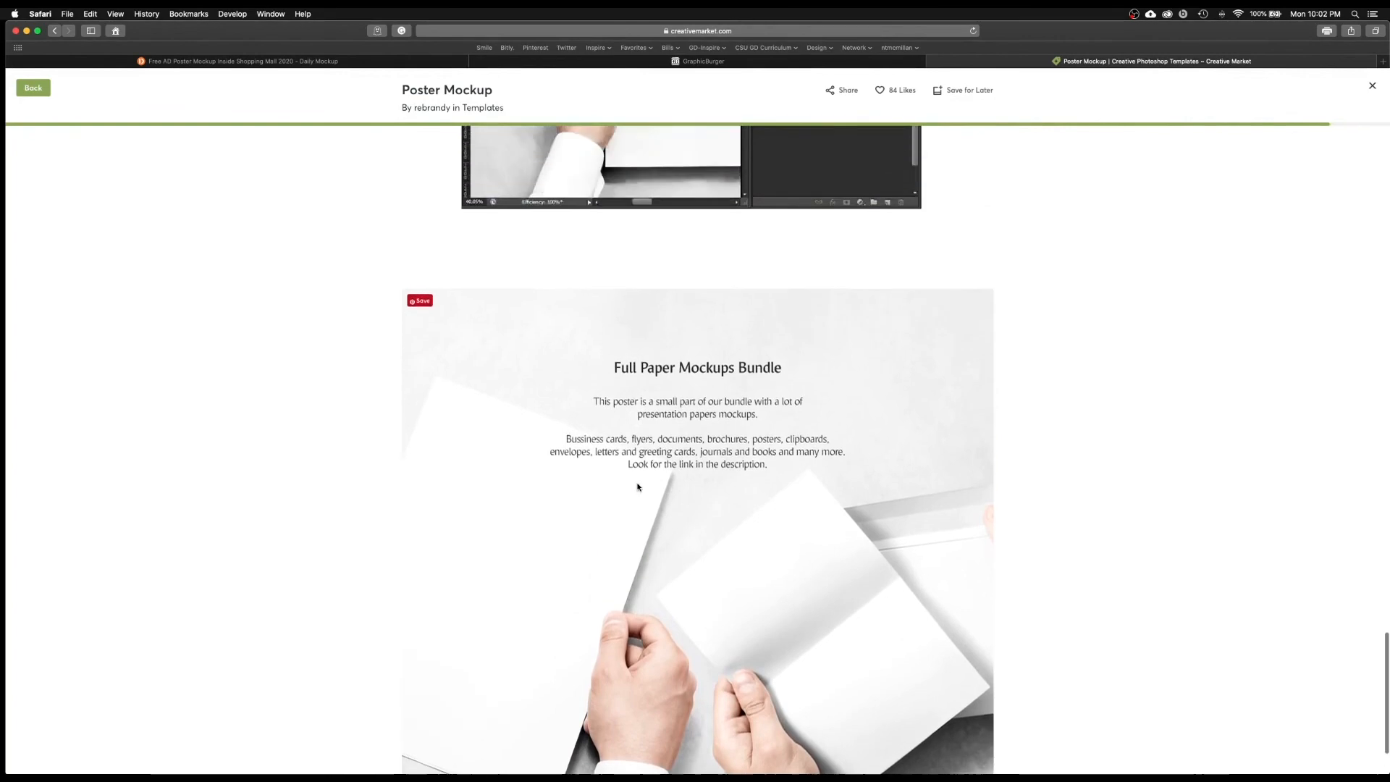
scroll(637, 486, up, 15)
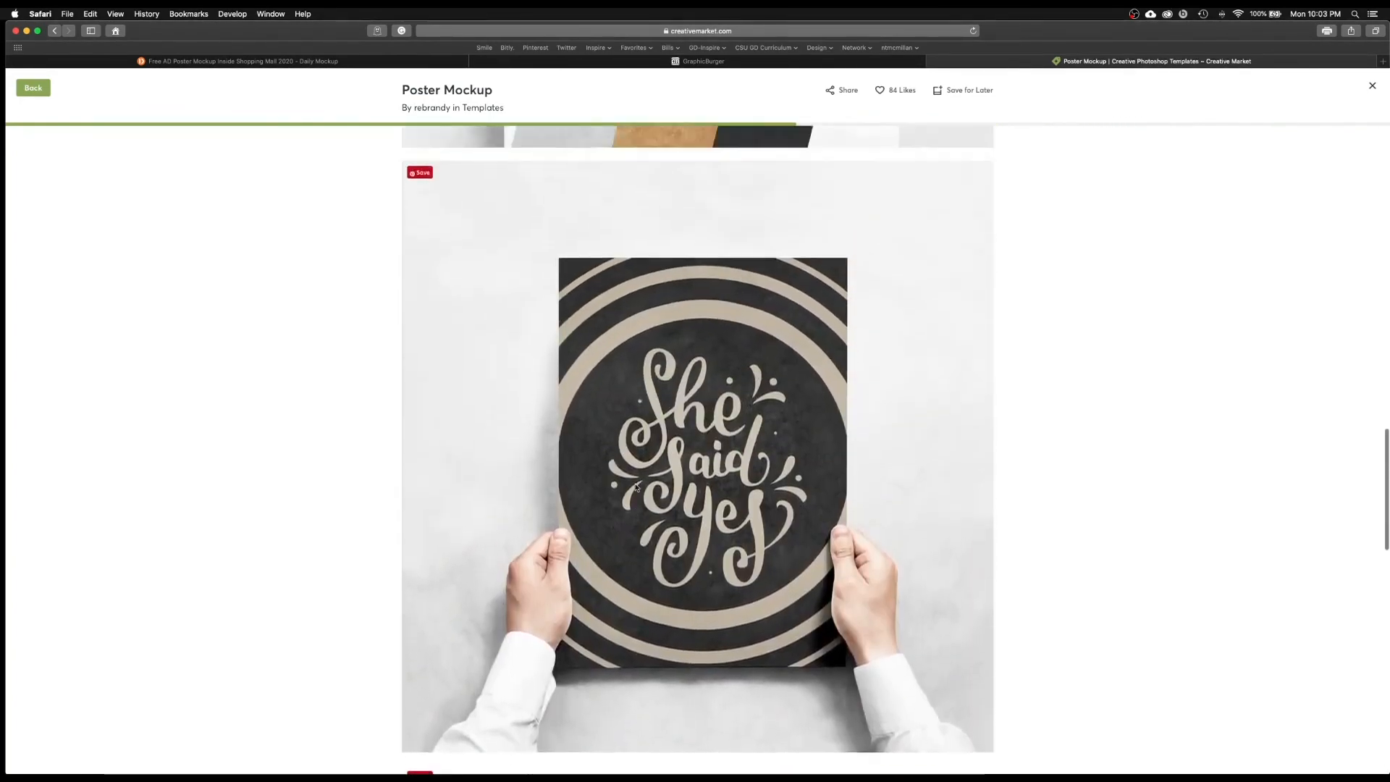
scroll(636, 489, up, 15)
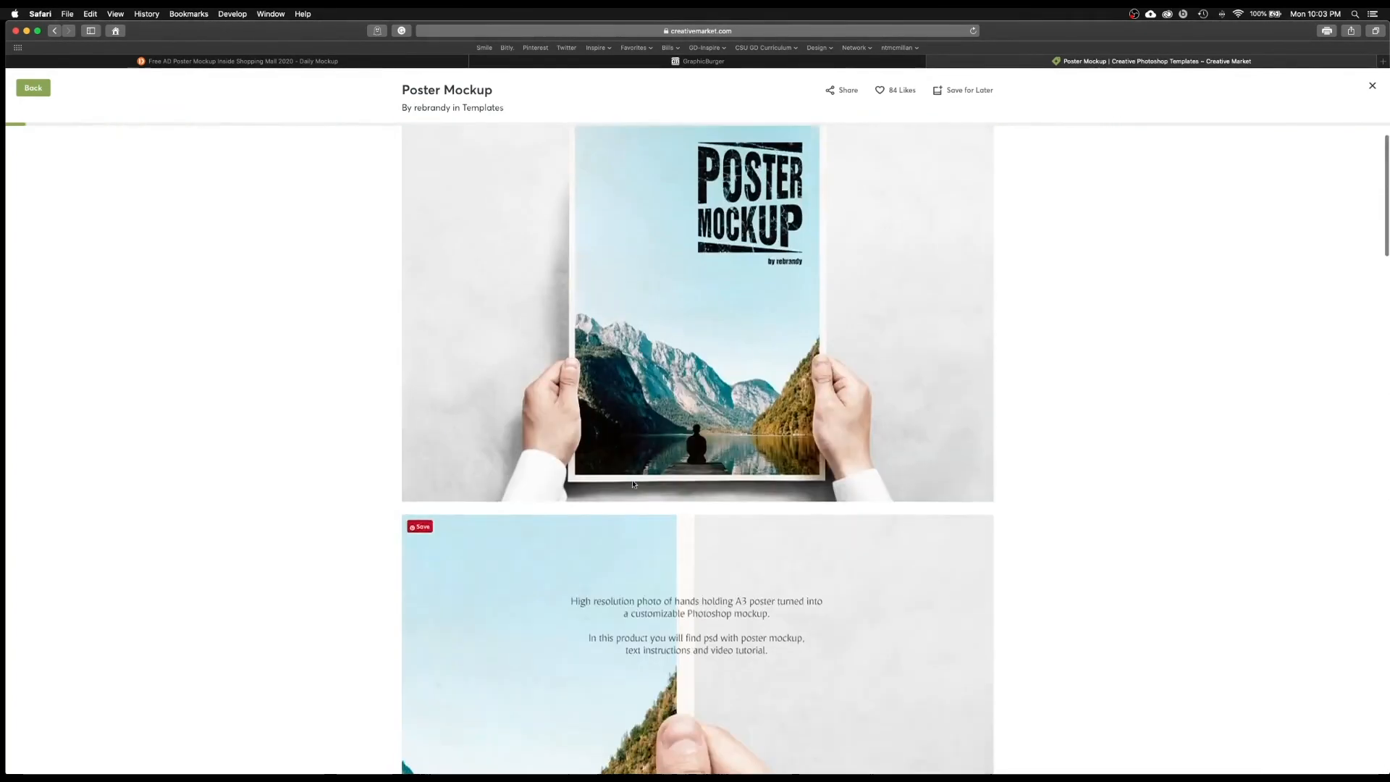
scroll(632, 484, up, 1)
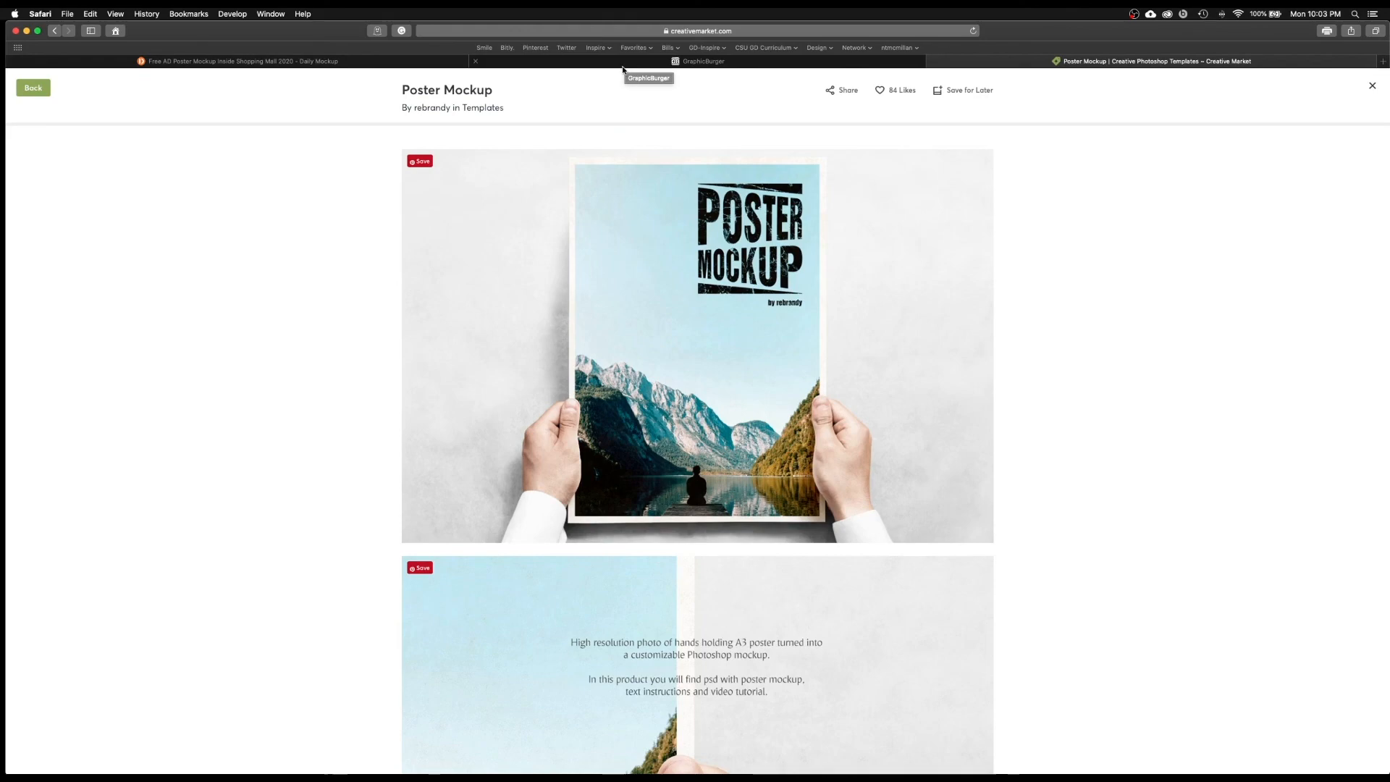
Switch to the DailyMockup page and go back through the browsing history to the Google start page
click(365, 64)
scroll(405, 138, up, 7)
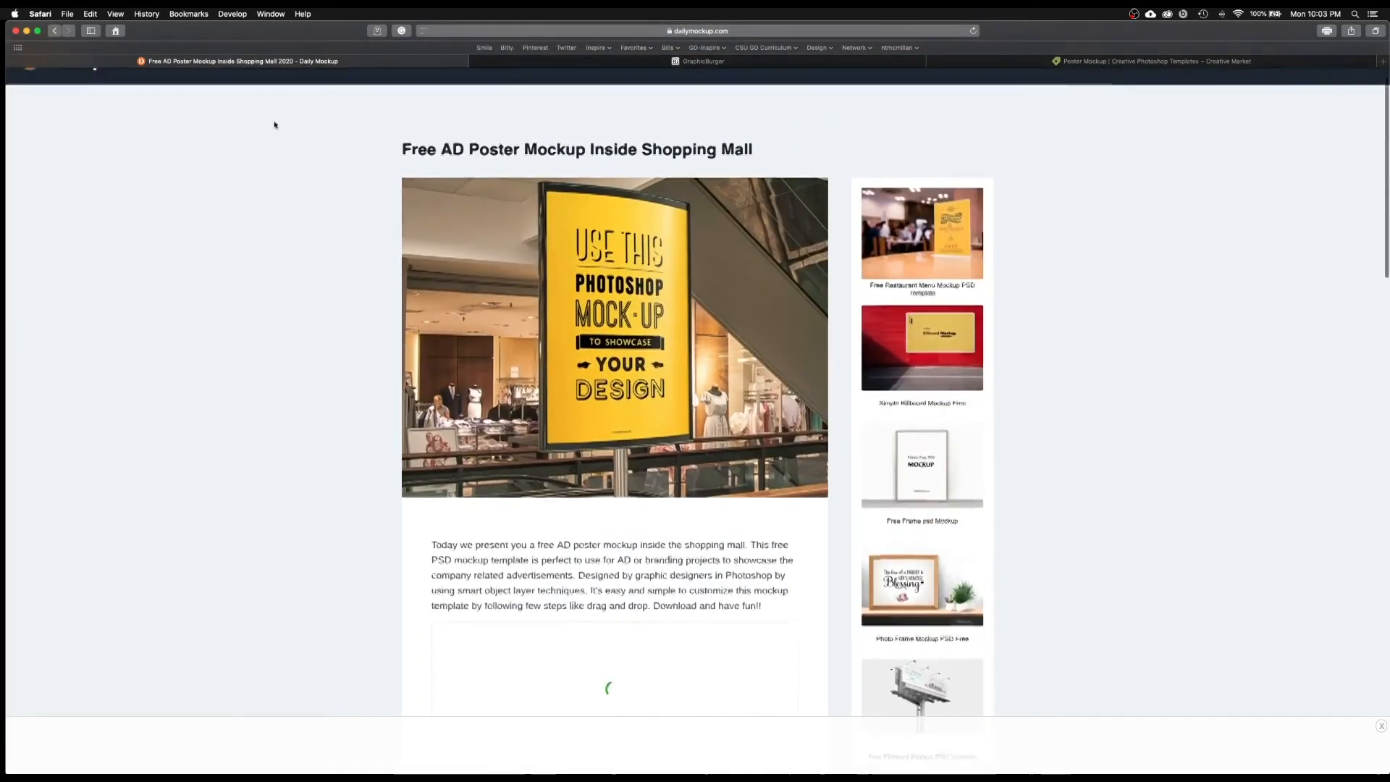
click(56, 34)
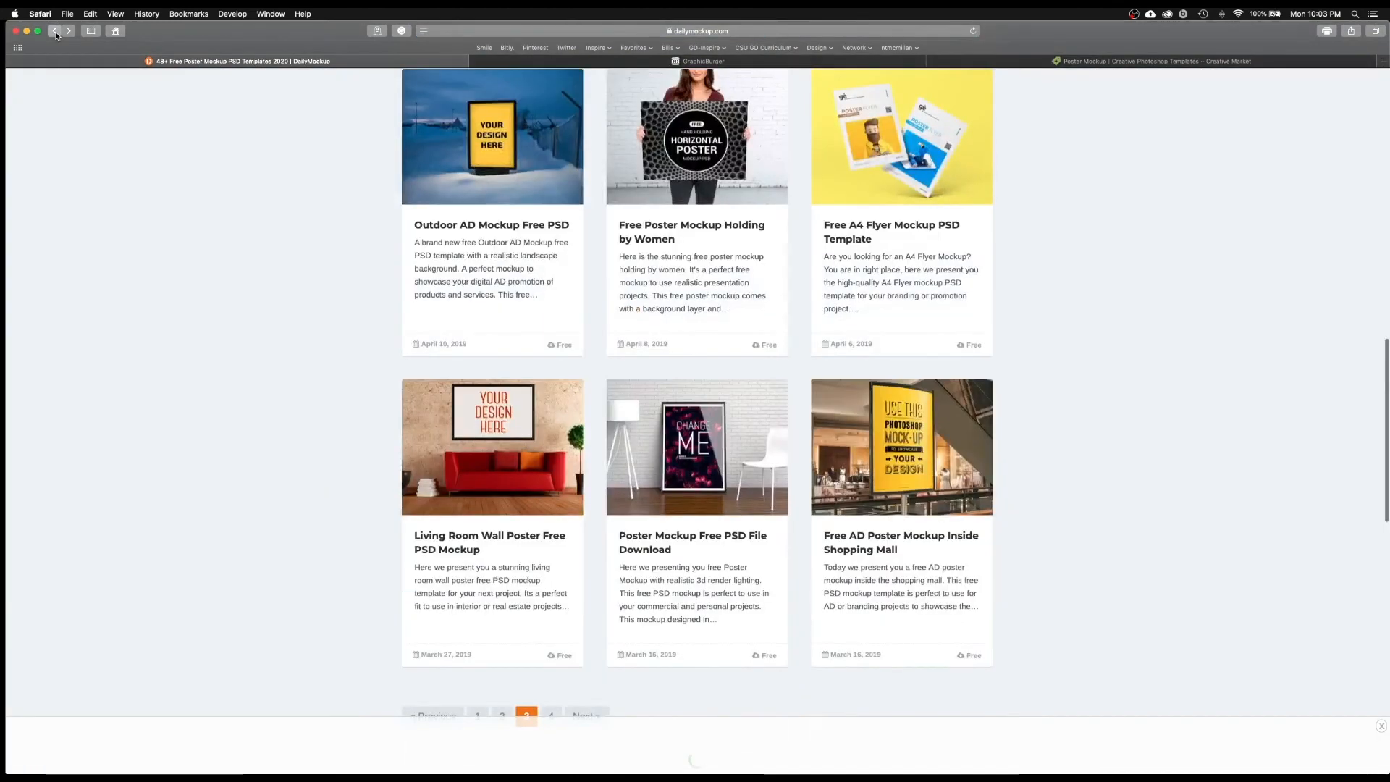
click(56, 32)
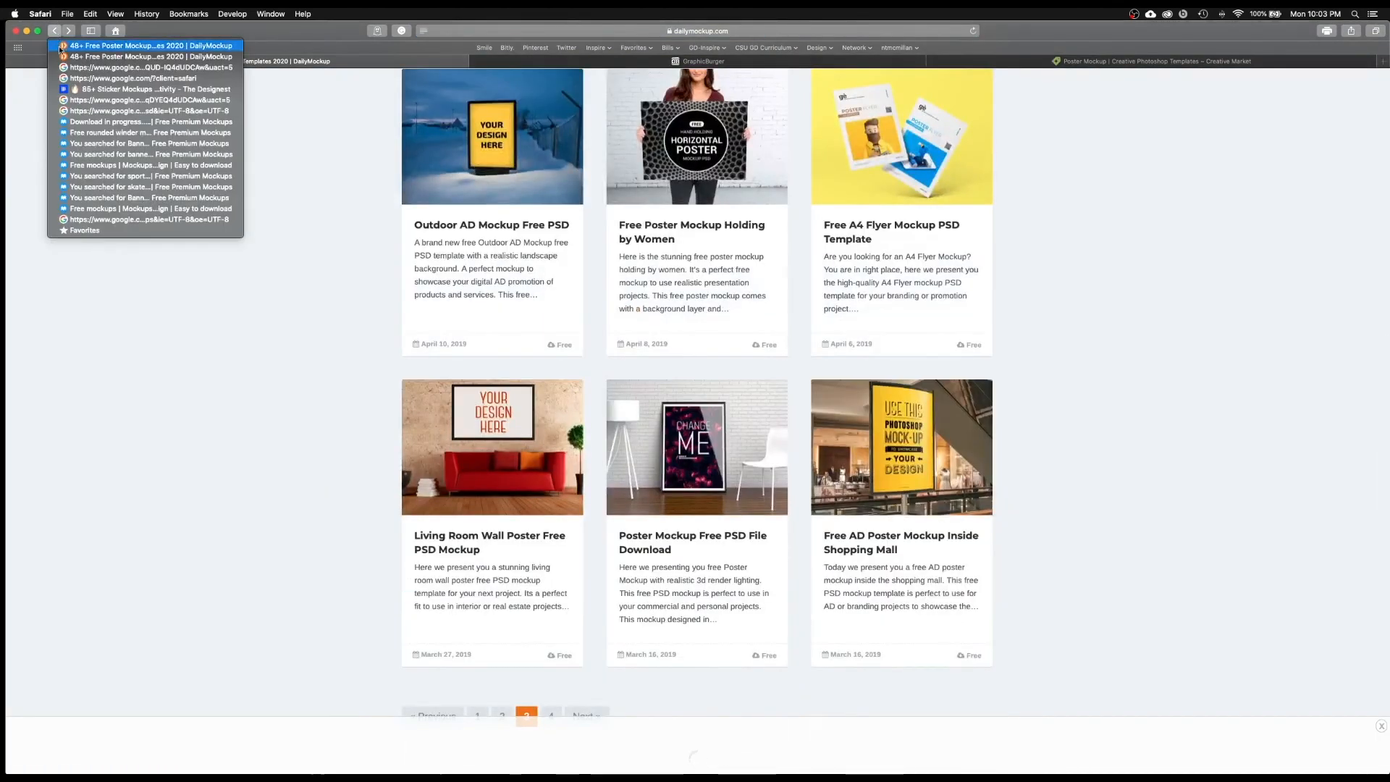
click(75, 80)
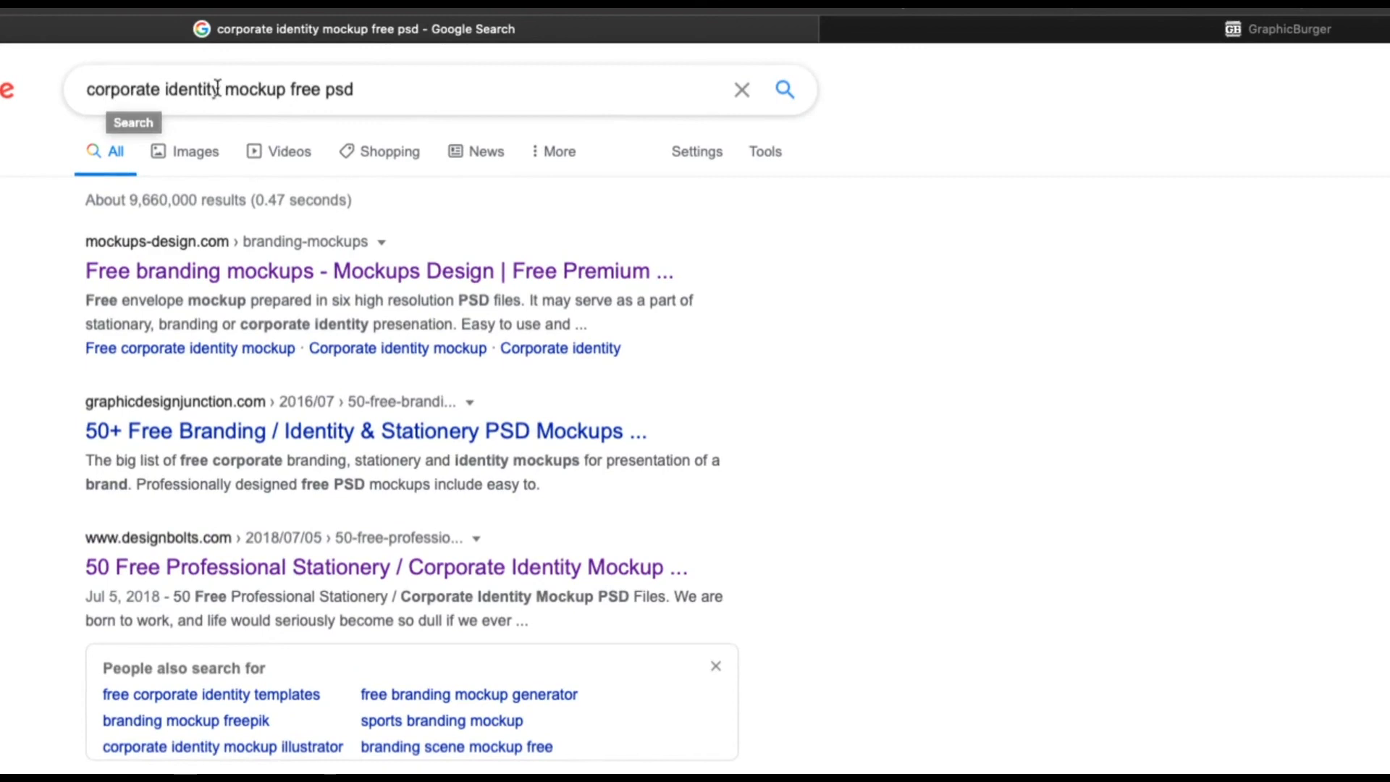
Replace "corporate identity" in the Google query to search for "logo window mockup free psd", and show its image results
drag(217, 88, 53, 84)
text(logo )
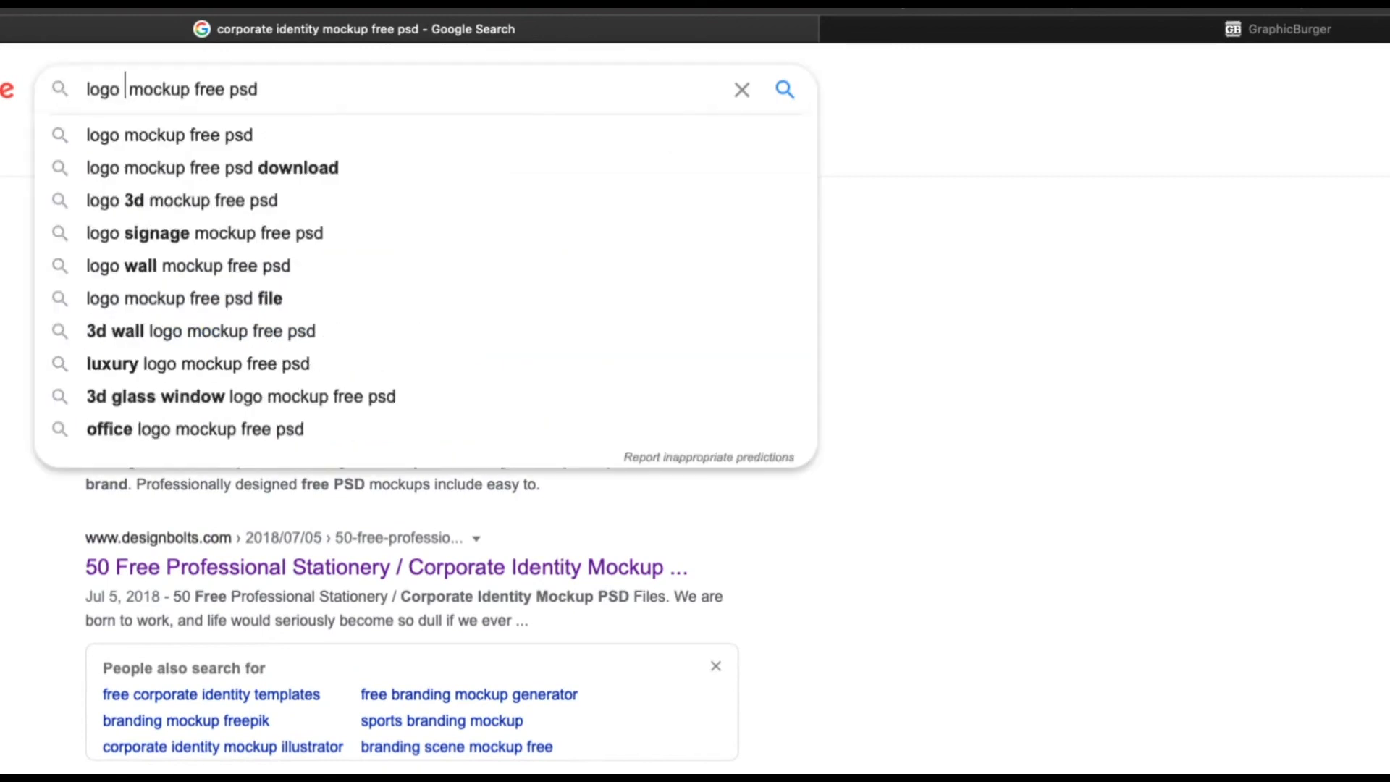
text(window)
key(Return)
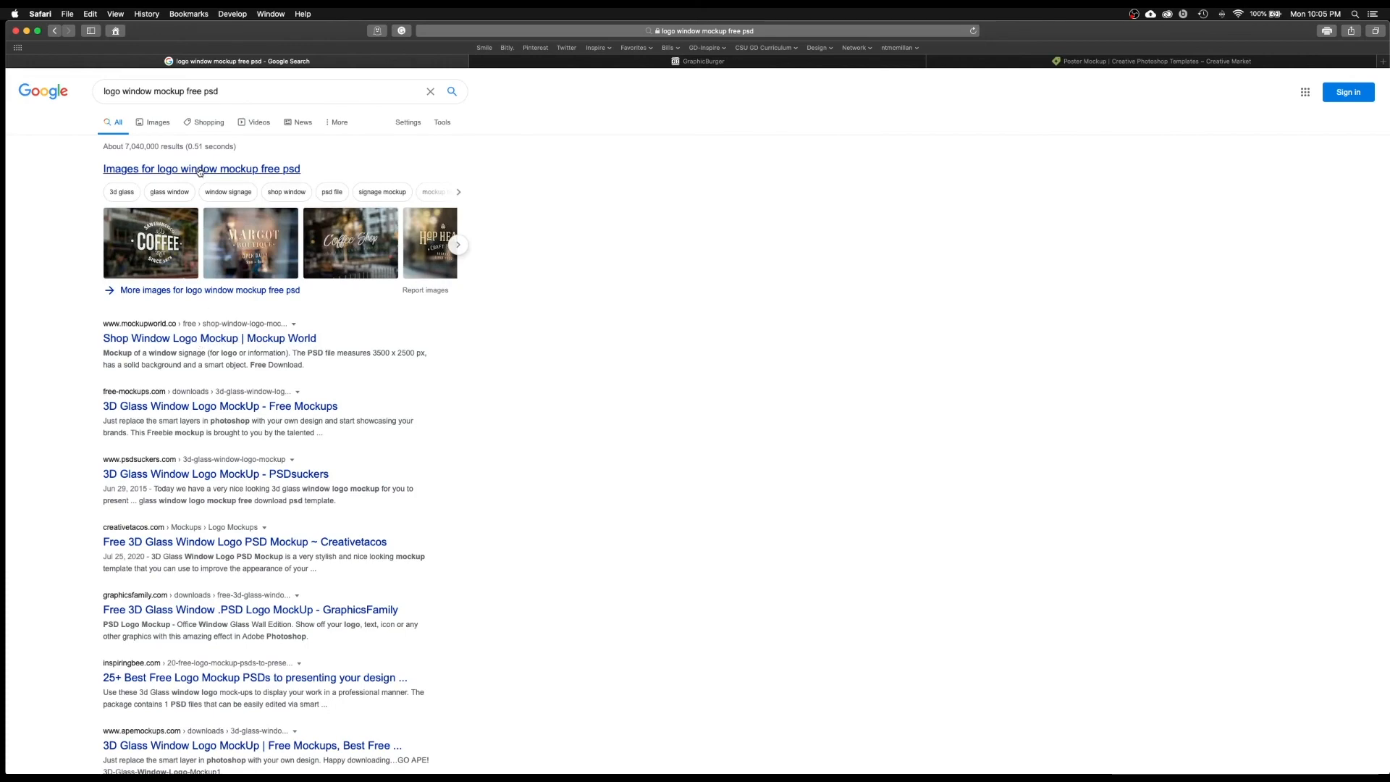
click(200, 171)
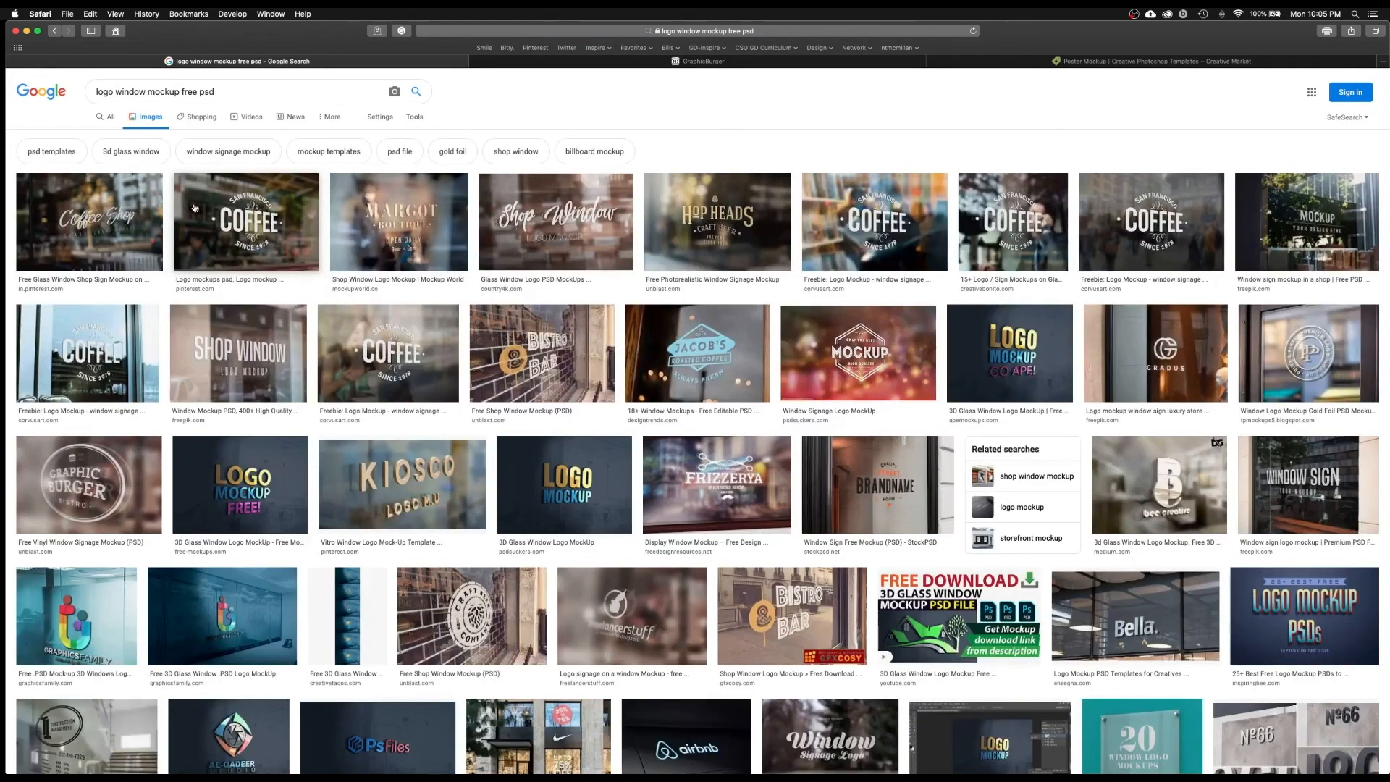
Look through the window logo mockup images and open the Pinterest source page of the San Francisco Coffee sign
scroll(205, 217, down, 5)
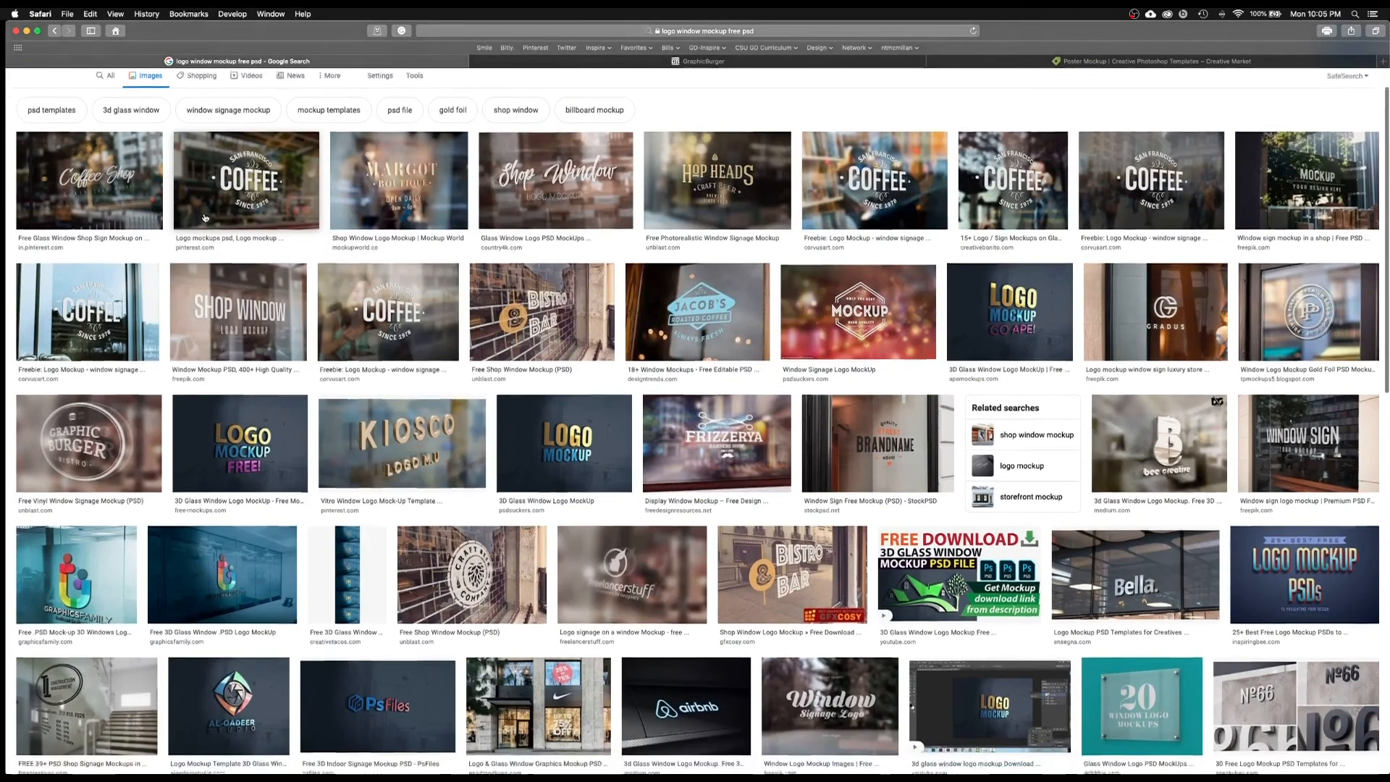
scroll(205, 218, down, 2)
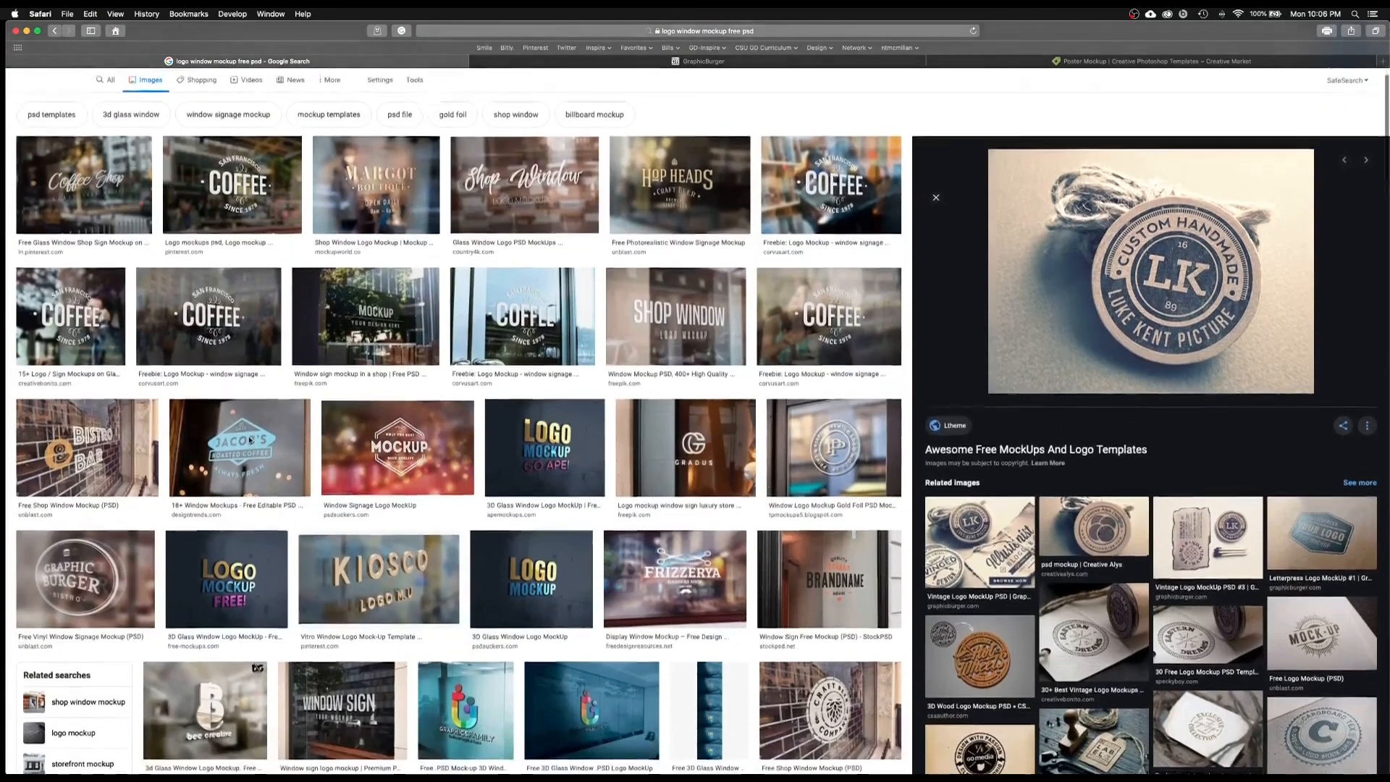
scroll(249, 441, up, 3)
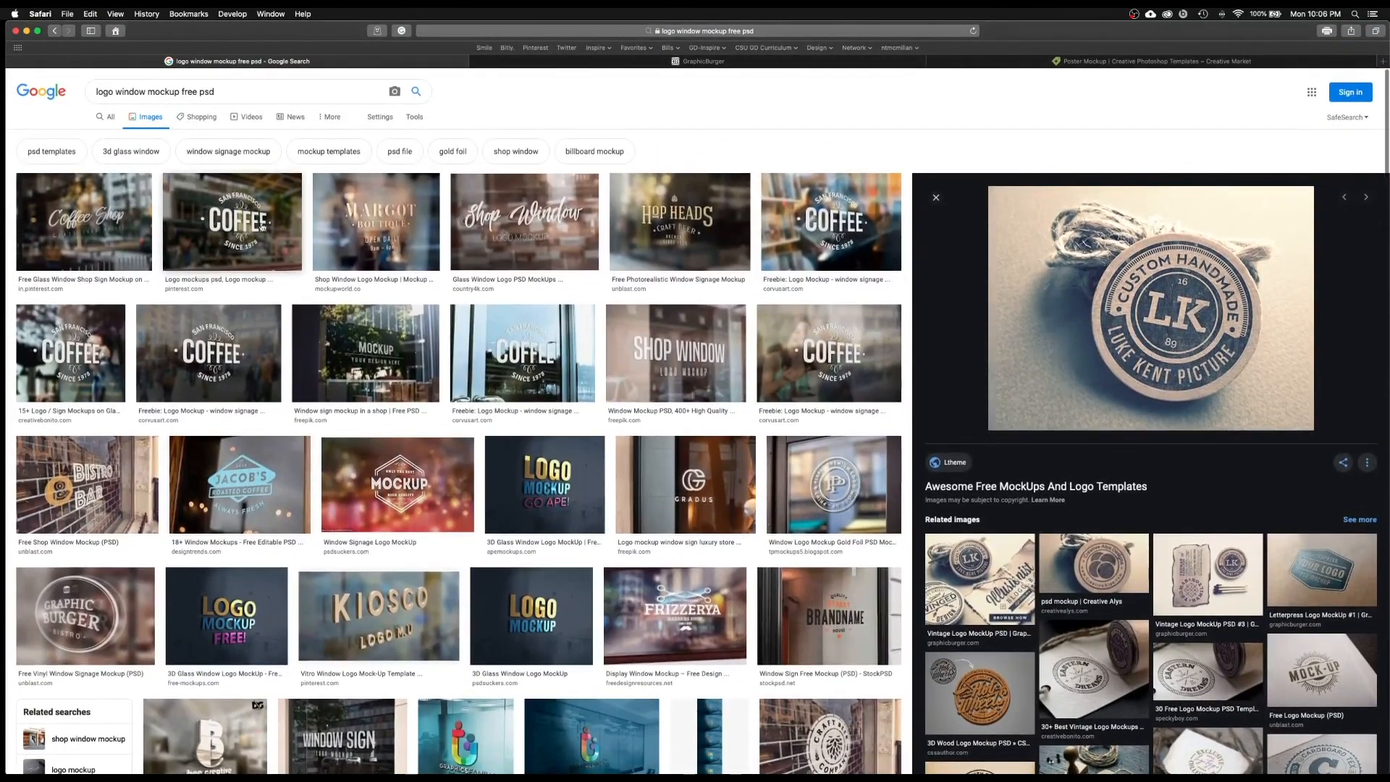
click(251, 212)
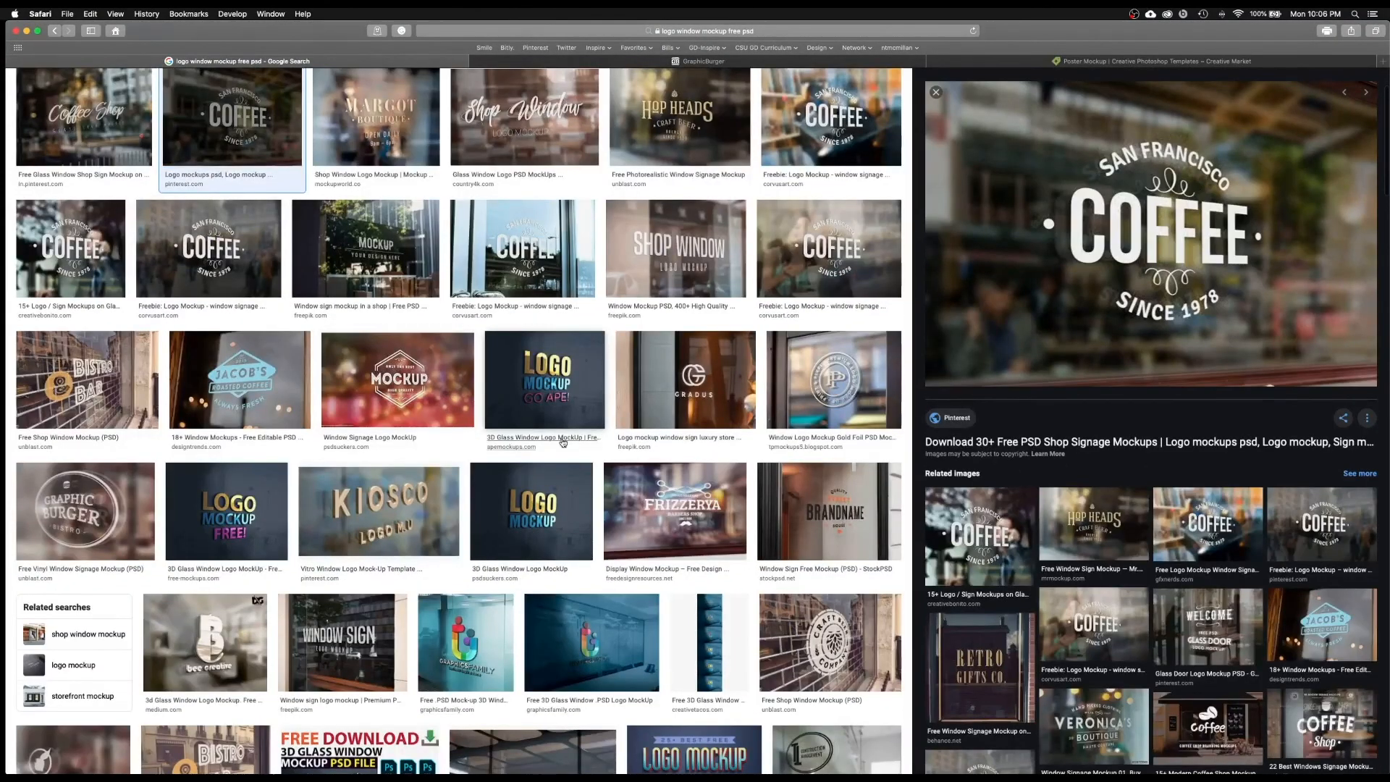
click(956, 443)
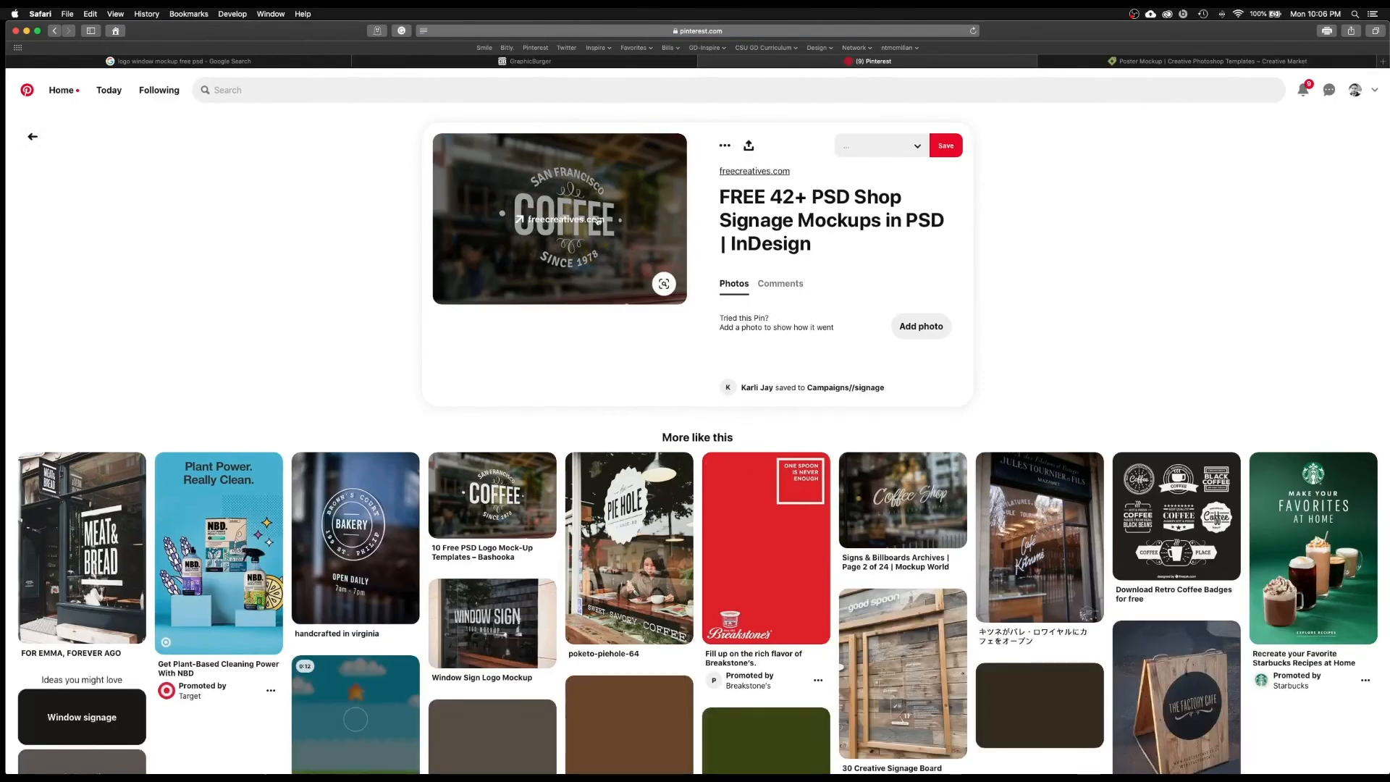
Try to open the pin's freecreatives.com source, close the extra pages and return to the Google image results
click(772, 172)
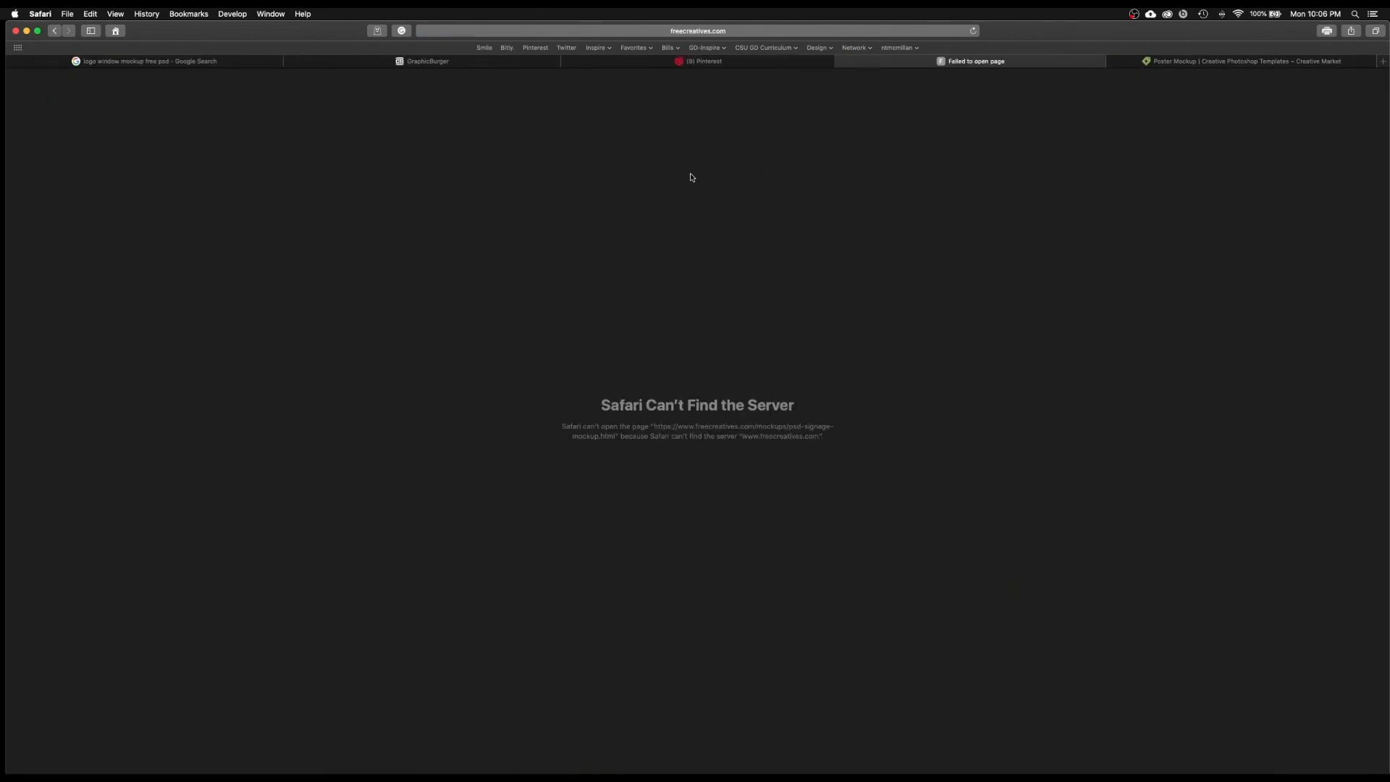
click(842, 61)
scroll(749, 209, down, 3)
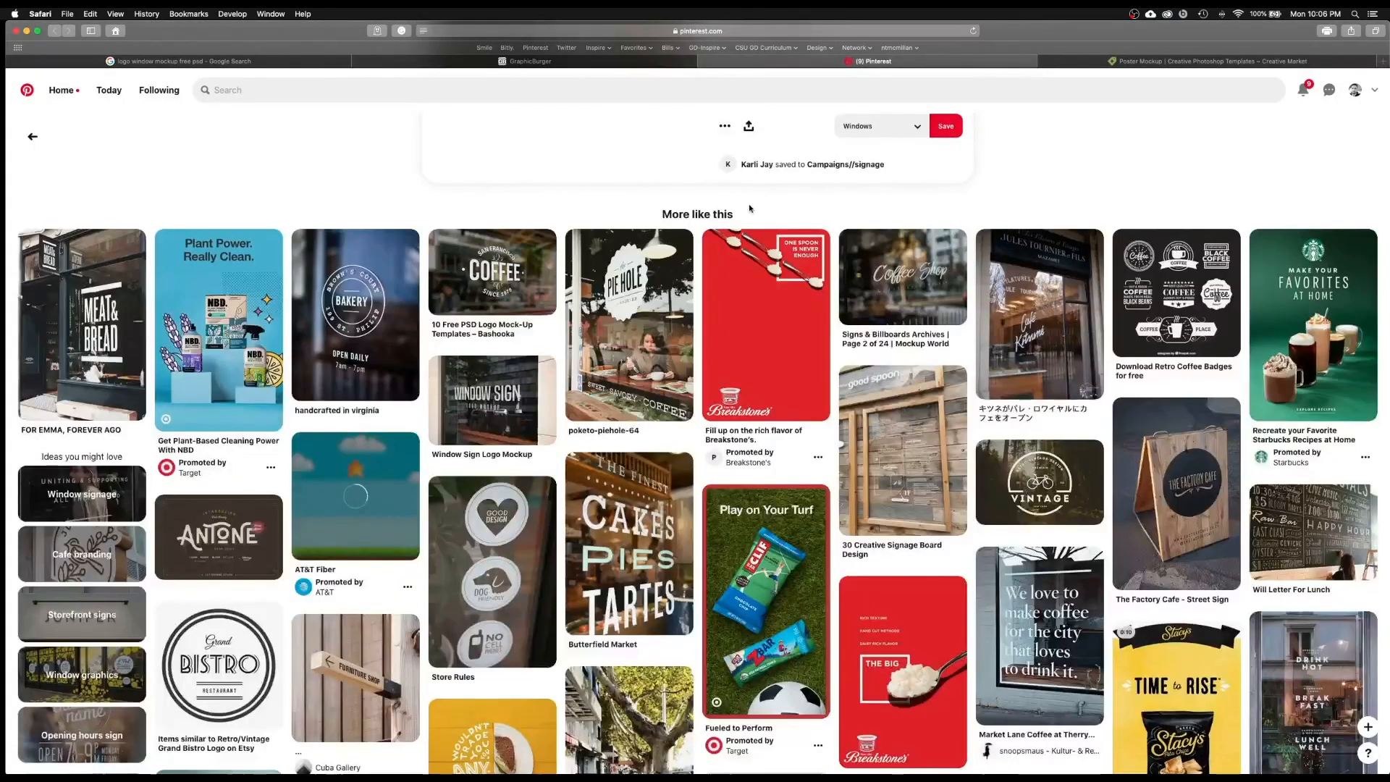
click(705, 62)
click(294, 62)
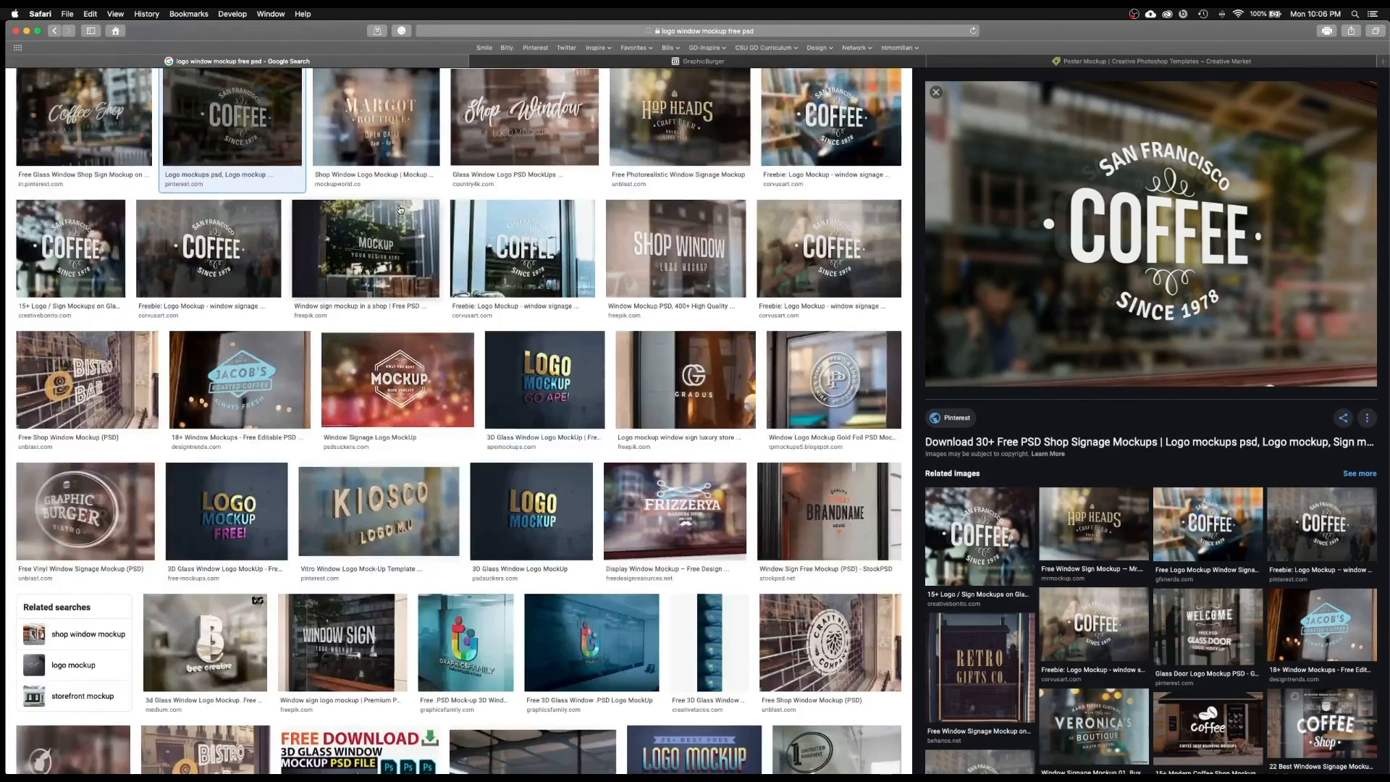
Select the Margot Boutique window image and open its Shop Window Logo Mockup page on Mockup World
scroll(401, 210, up, 3)
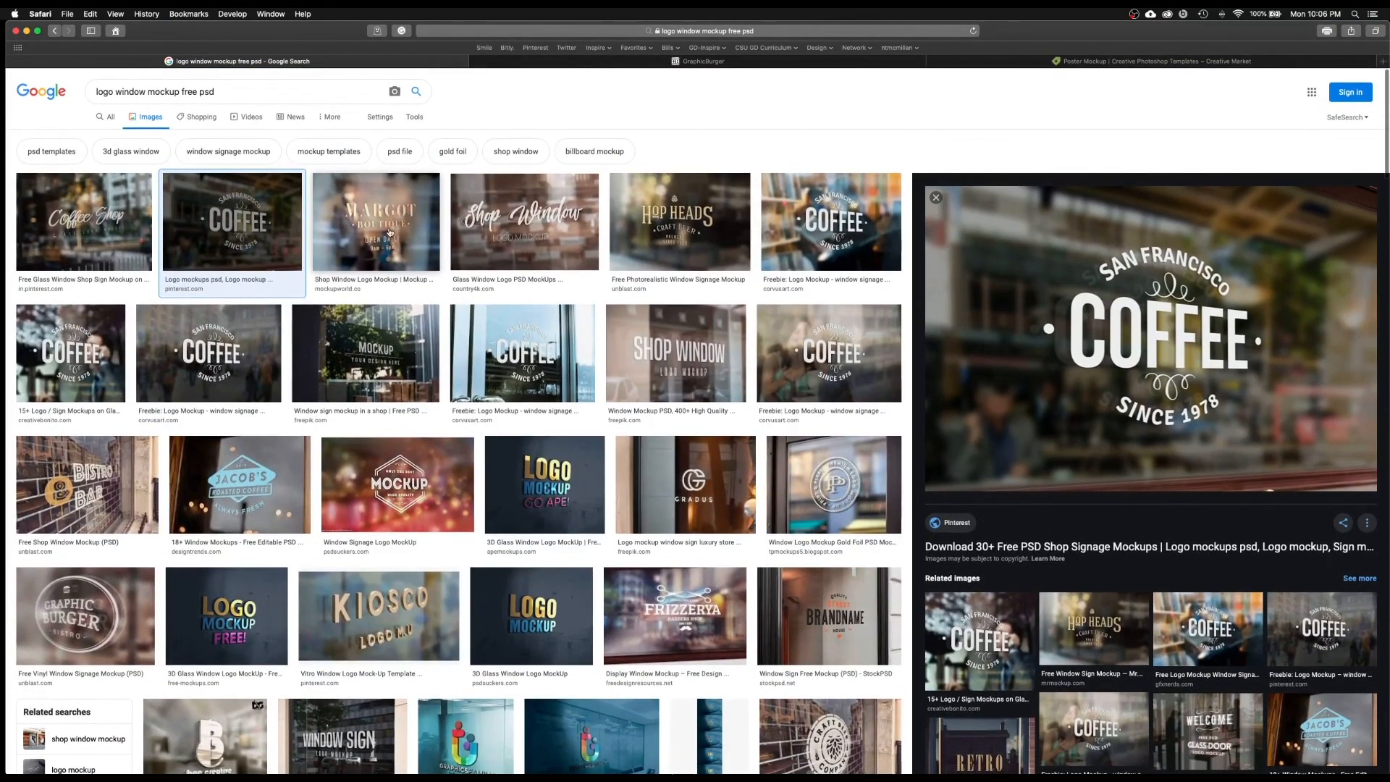
click(388, 232)
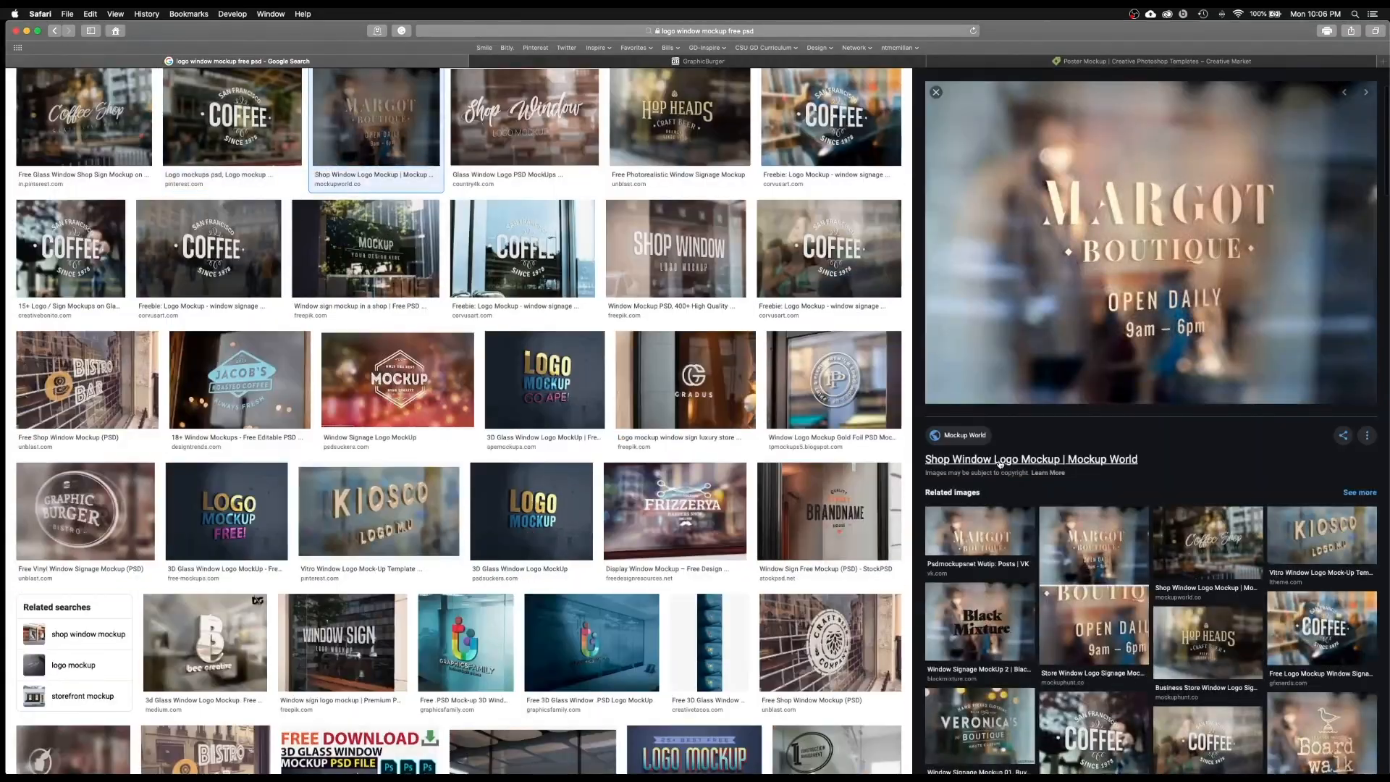
click(940, 485)
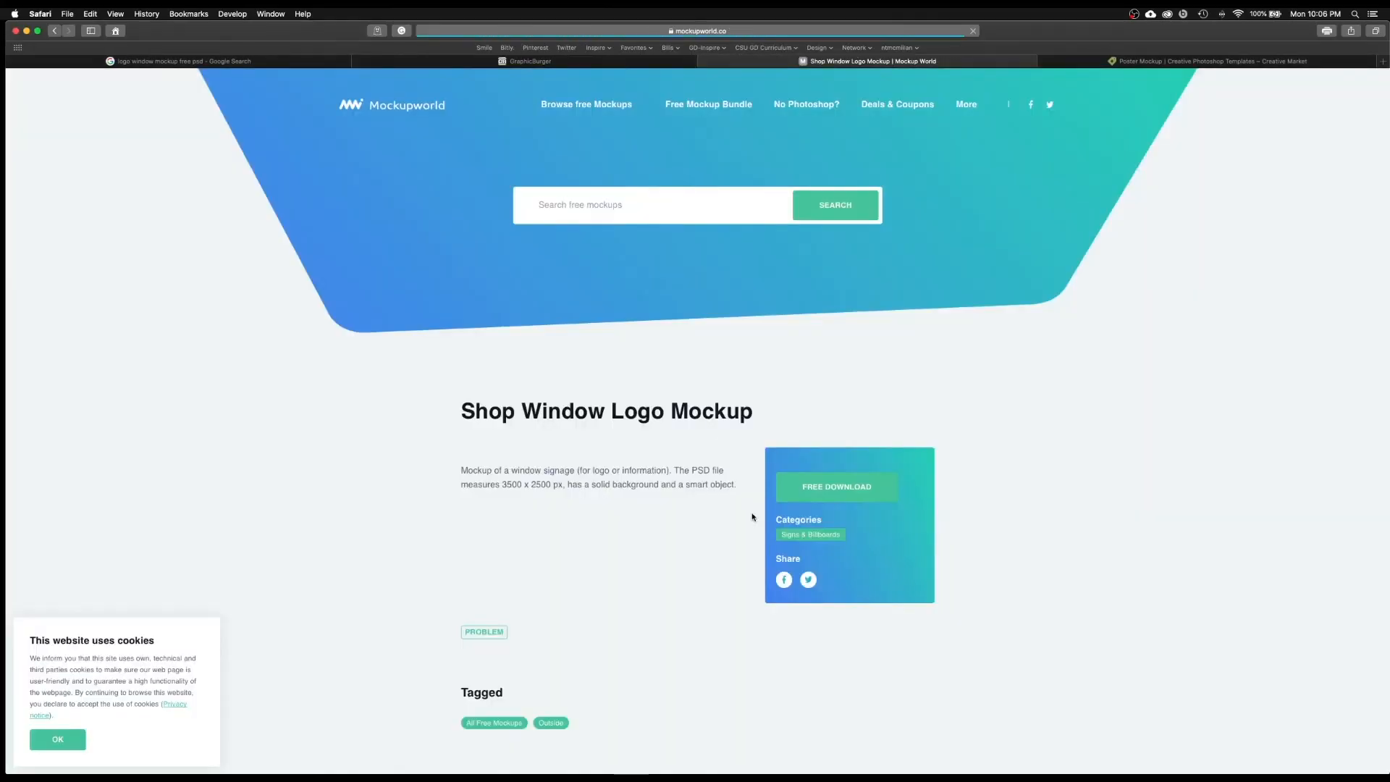
Review the Shop Window Logo Mockup page and follow its free download to the GraphicBurger source page
scroll(752, 517, down, 1)
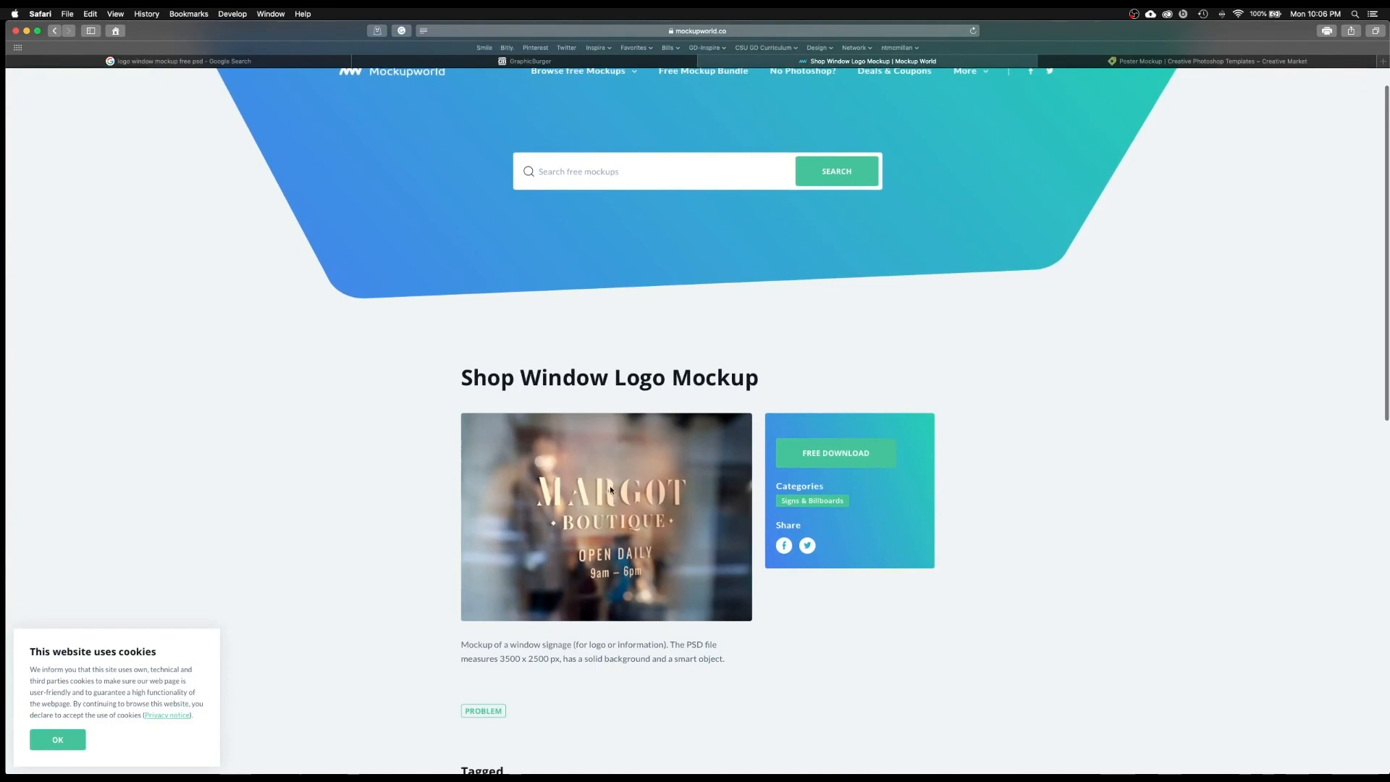
scroll(658, 540, down, 4)
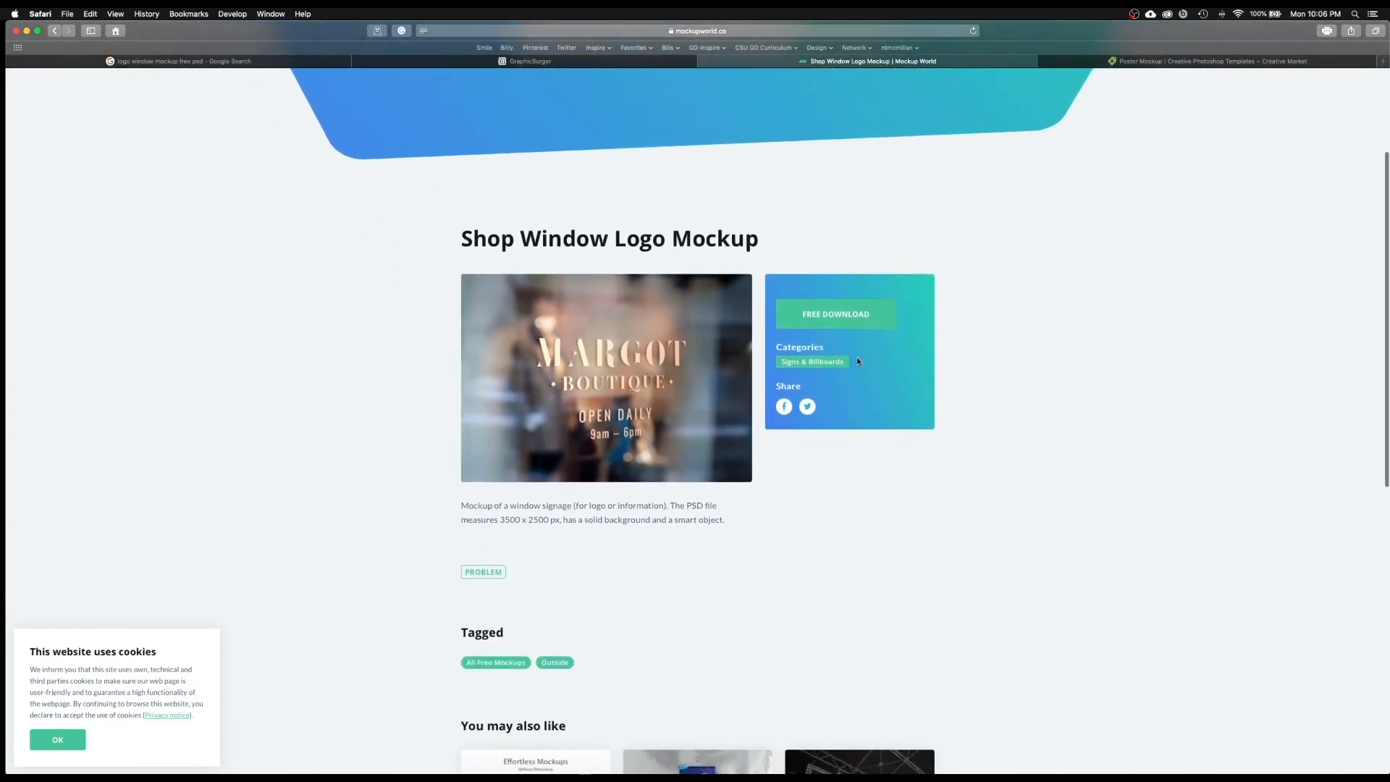
click(856, 317)
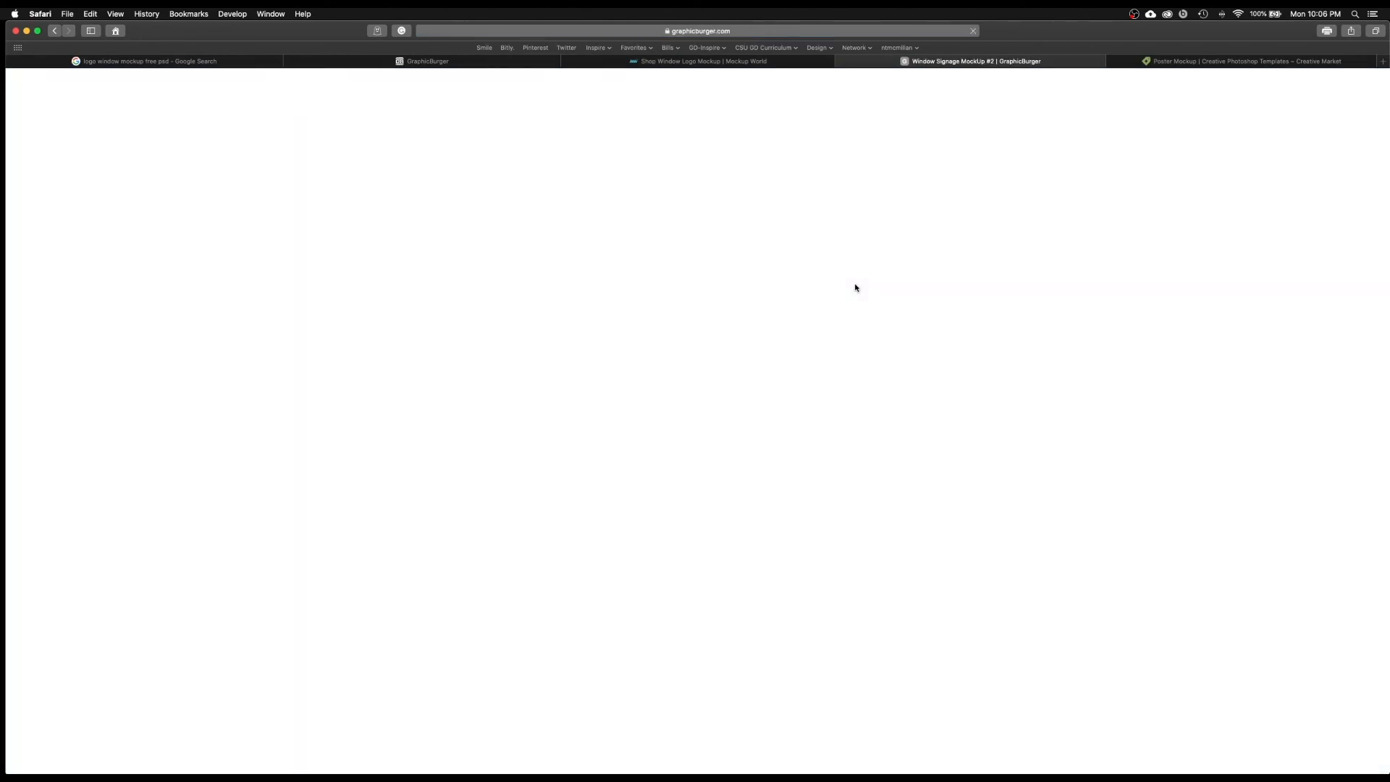
Review the Window Signage MockUp #2 images and details, and download Window-Signage-MockUp-2.zip to the Desktop
scroll(742, 320, down, 3)
scroll(742, 321, down, 5)
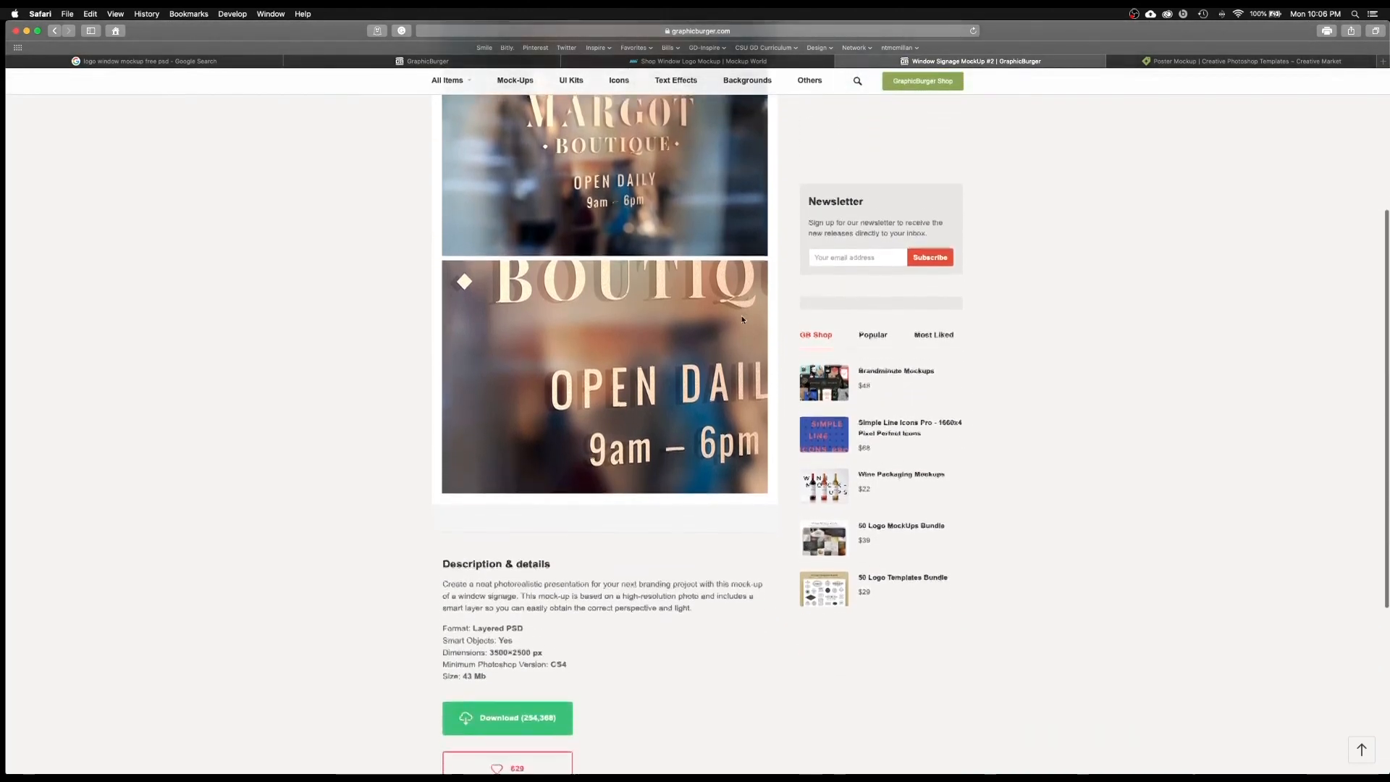
scroll(627, 550, up, 5)
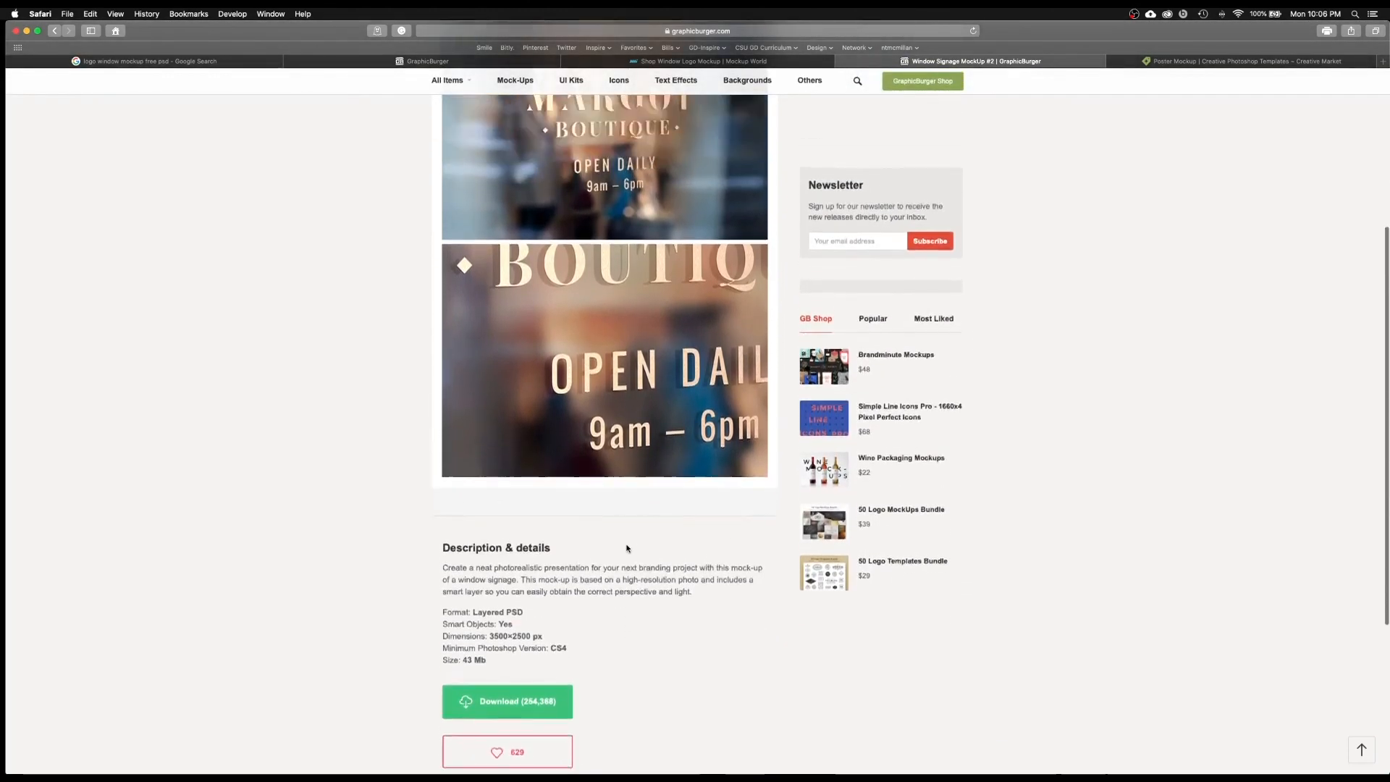
scroll(567, 577, down, 5)
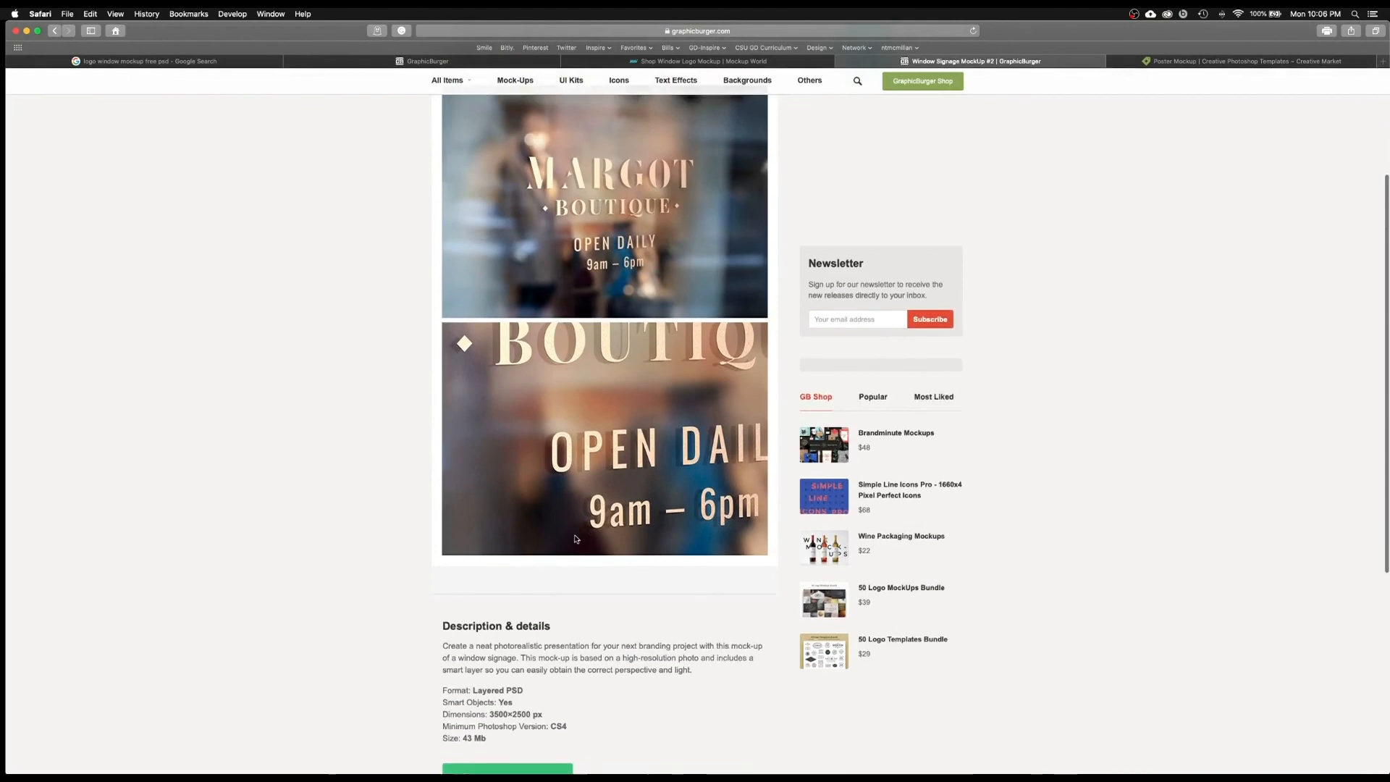
click(533, 654)
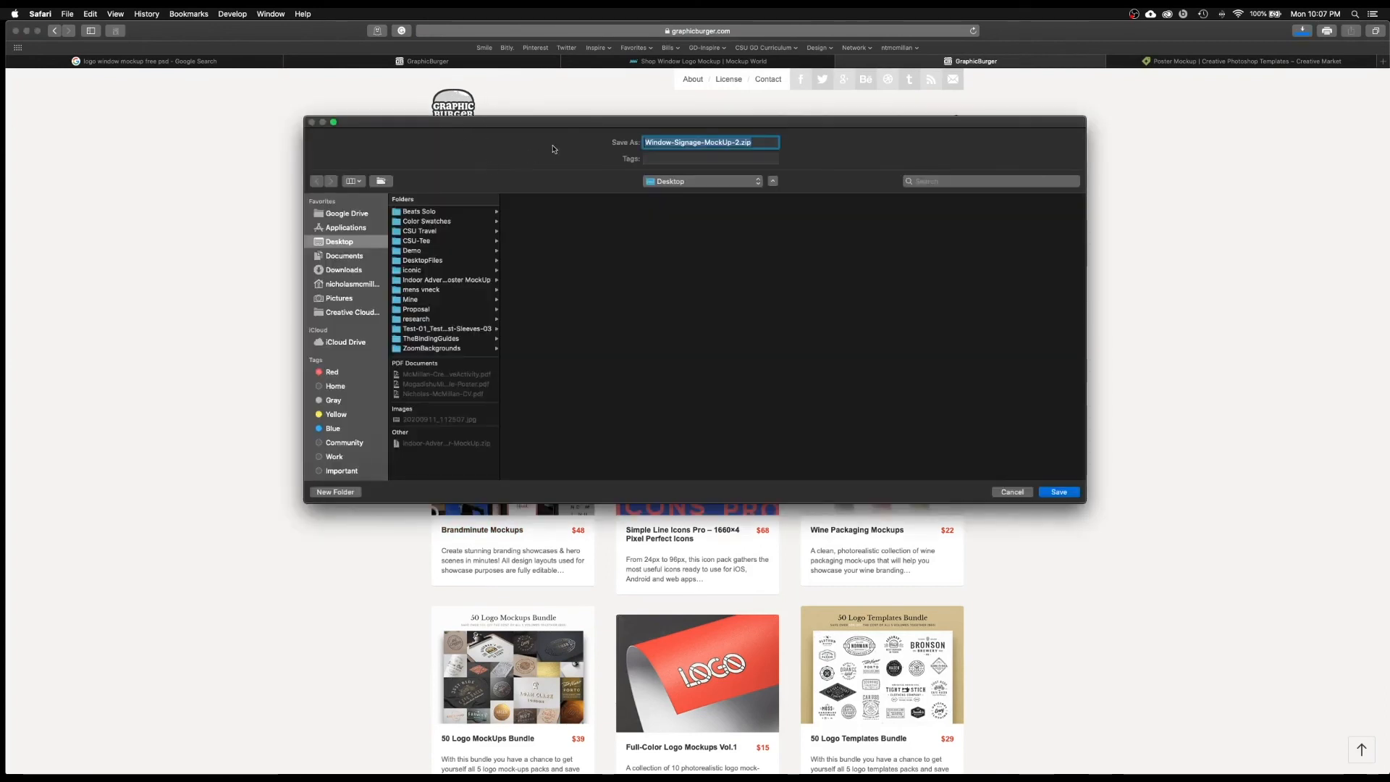
drag(551, 127, 548, 139)
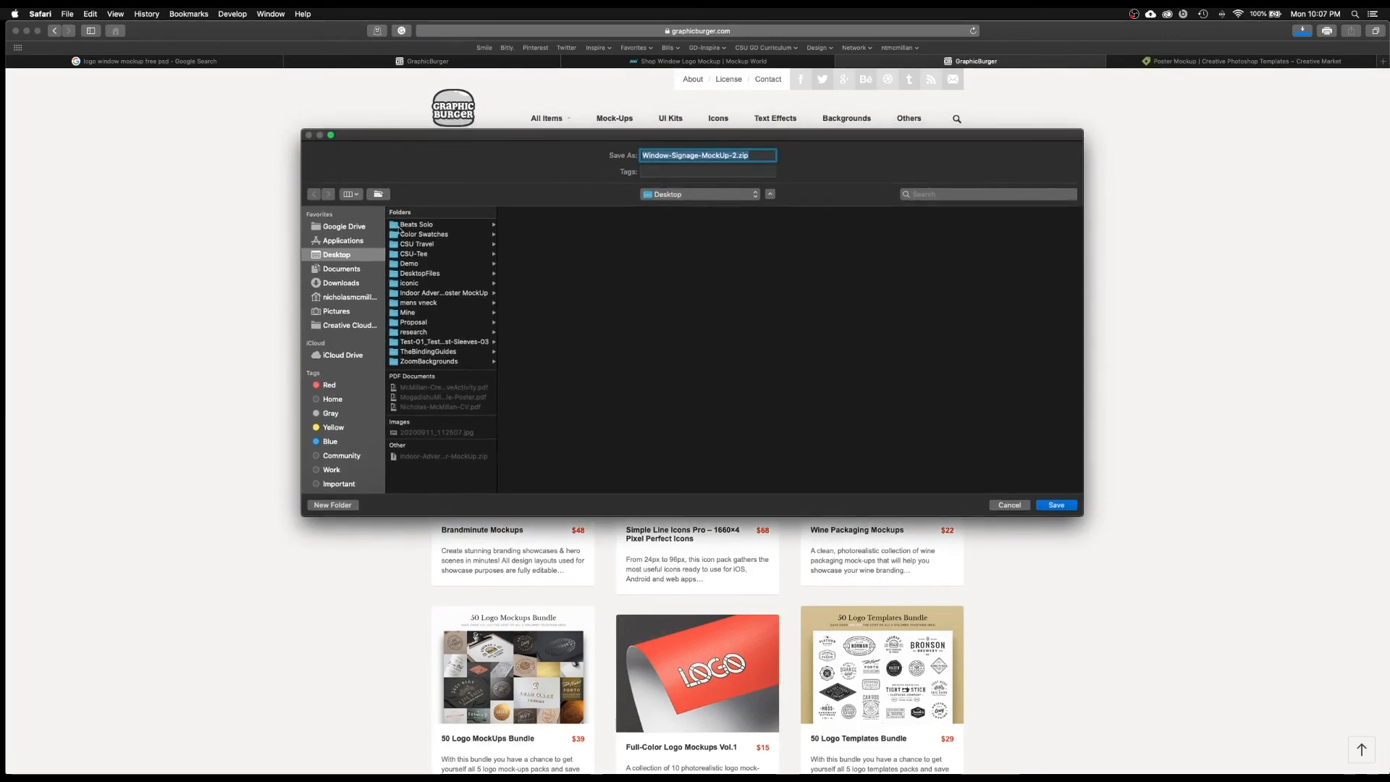
click(1052, 505)
Look through GraphicBurger's premium resources and open the Full-Color Logo Mockups Vol.1 product page
scroll(1040, 507, down, 1)
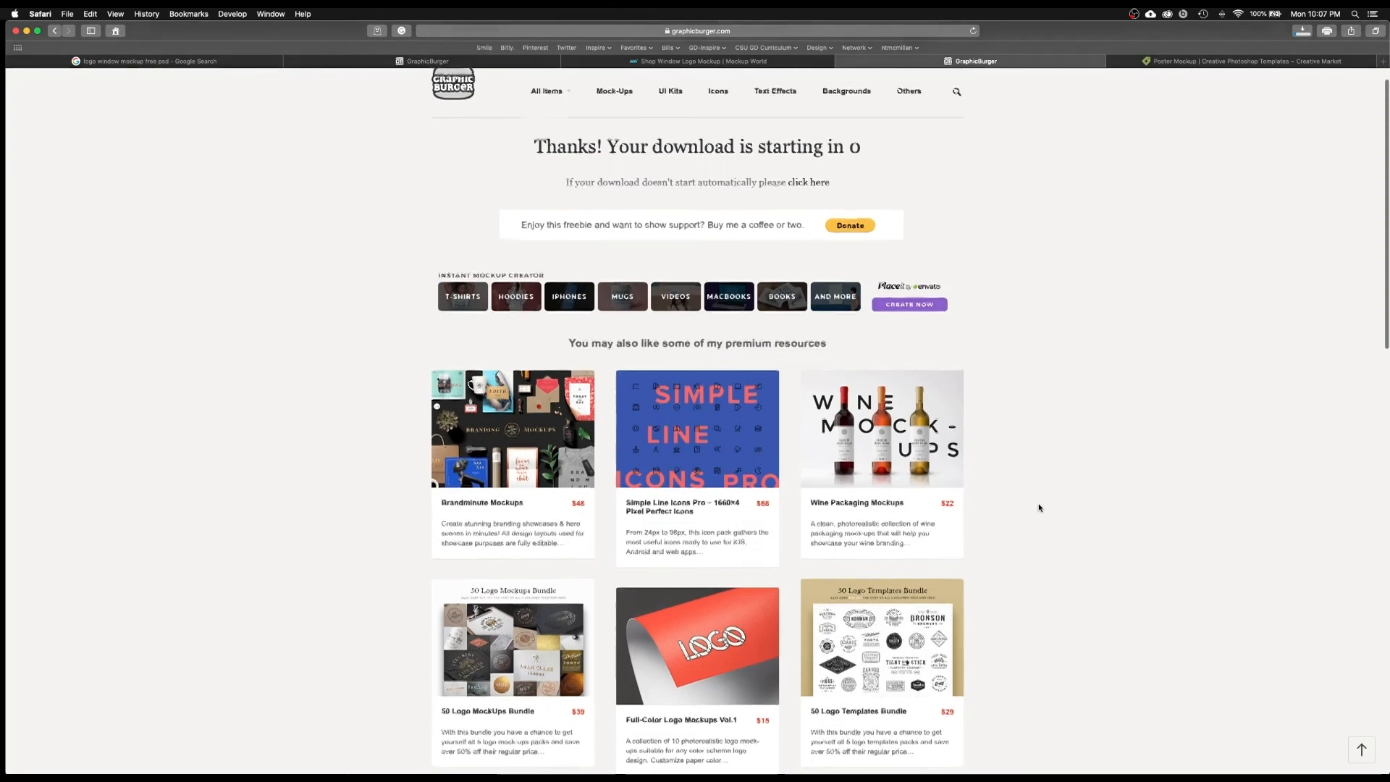
scroll(1039, 507, down, 1)
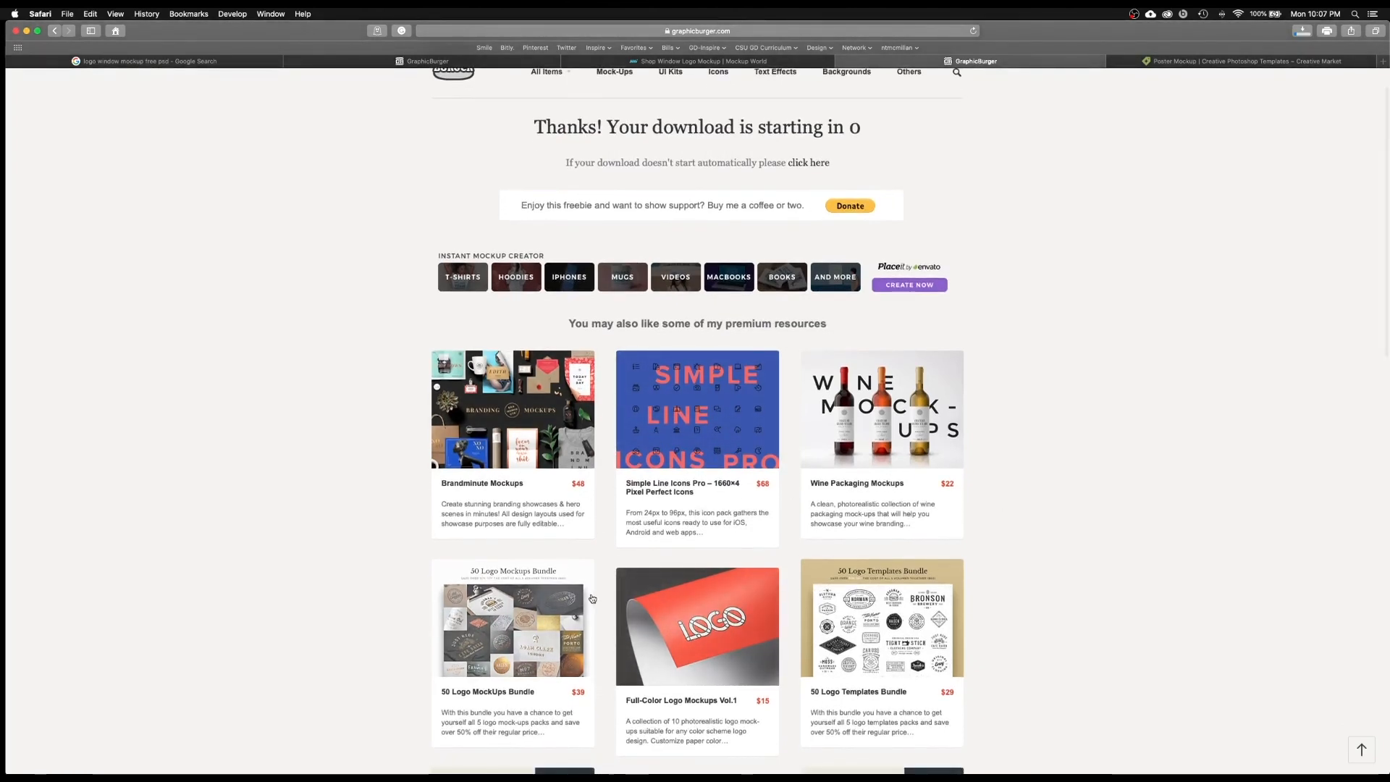
scroll(598, 586, down, 5)
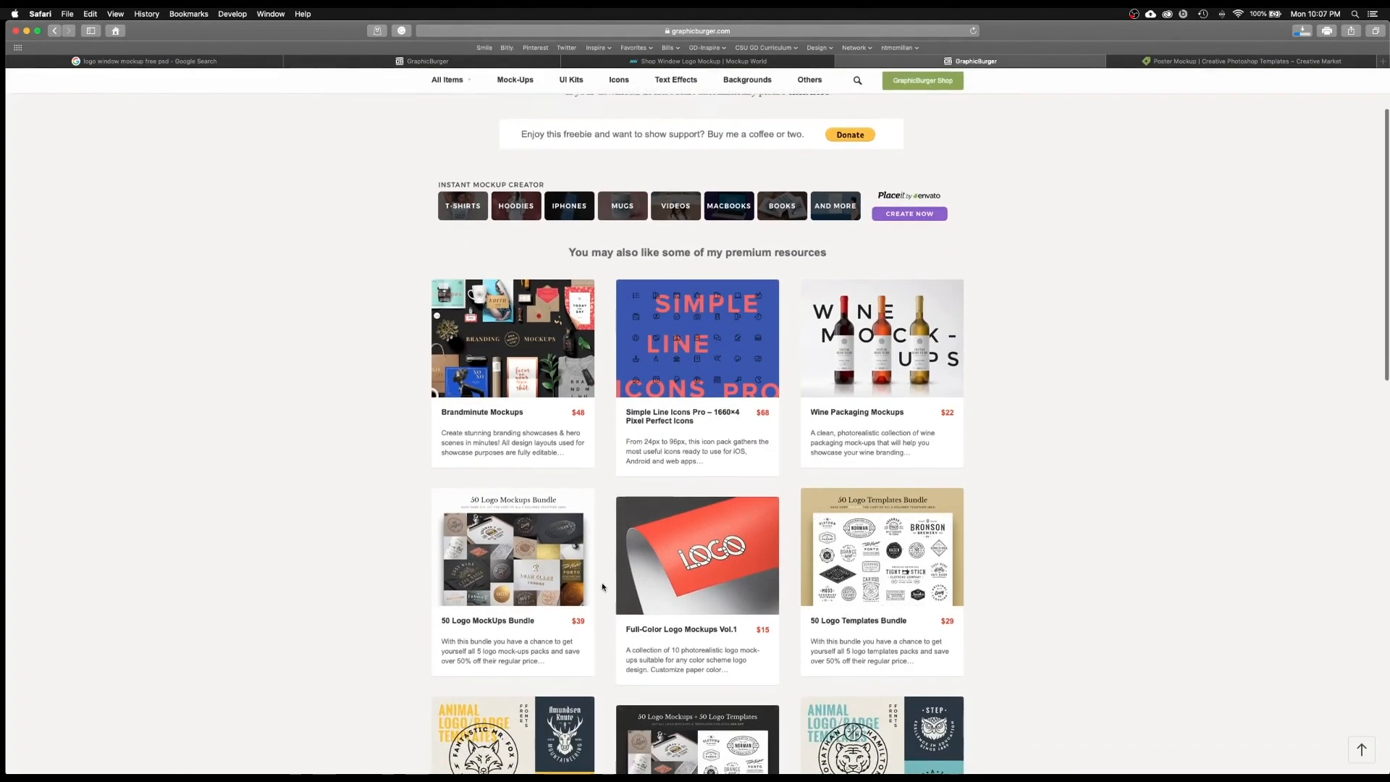
click(674, 567)
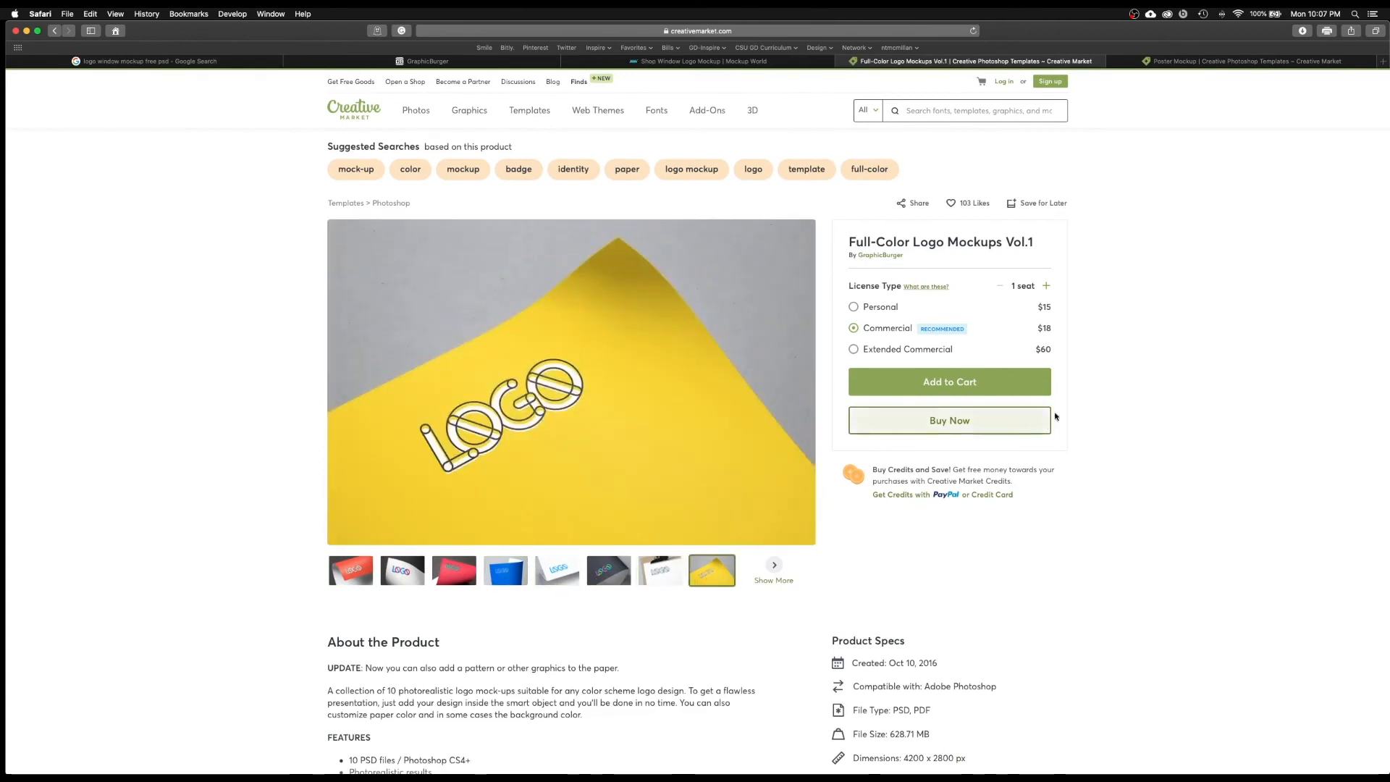
Reveal the downloaded Window-Signage-MockUp-2.zip in Finder and extract it on the Desktop
click(1303, 32)
click(1370, 77)
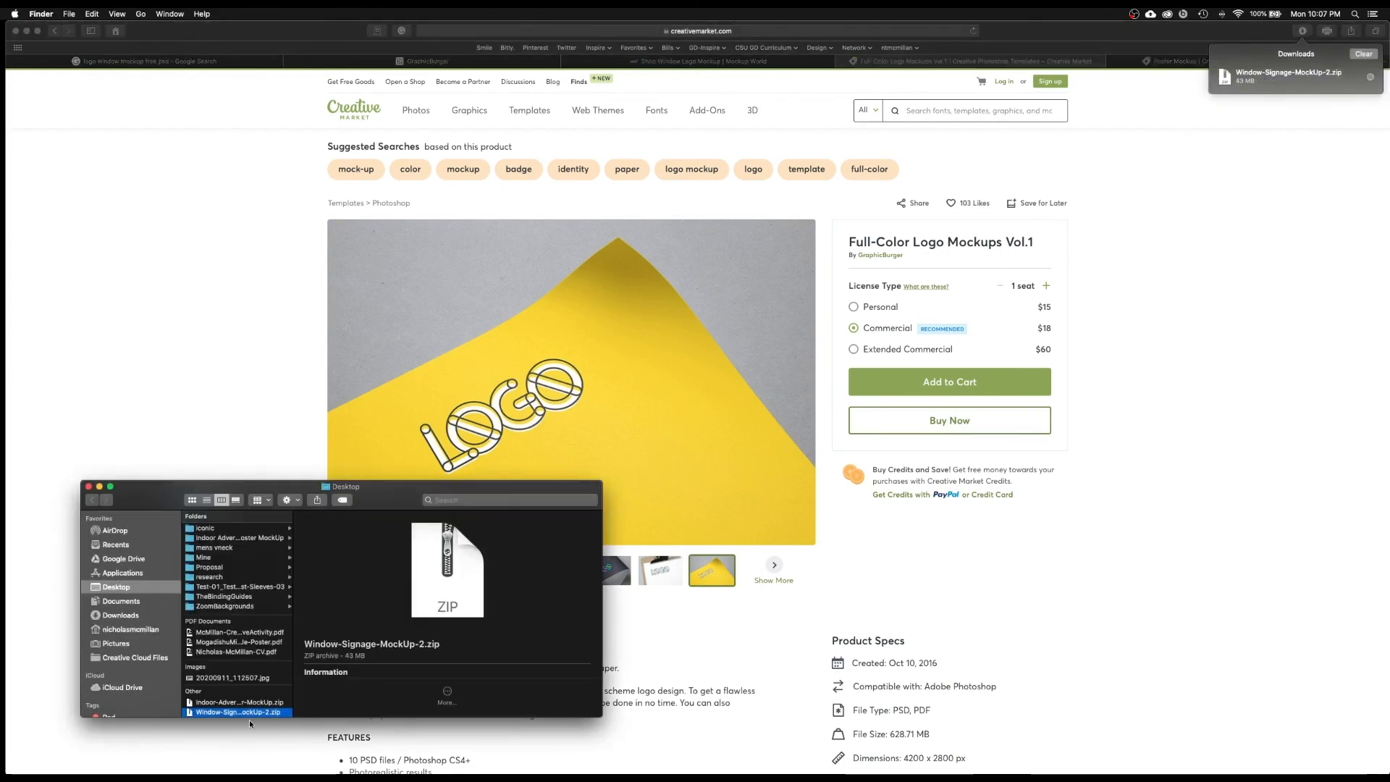
drag(221, 717, 217, 774)
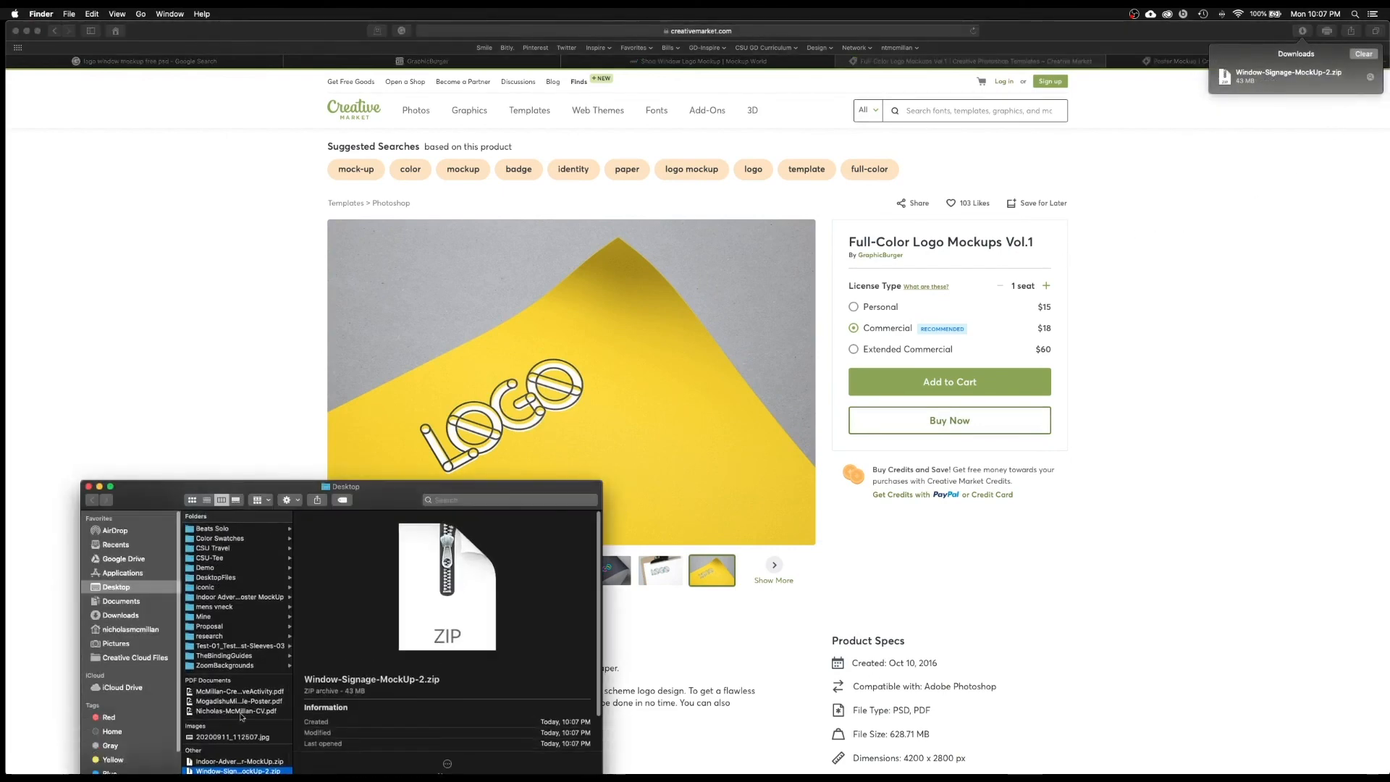
double_click(187, 769)
drag(301, 579, 392, 447)
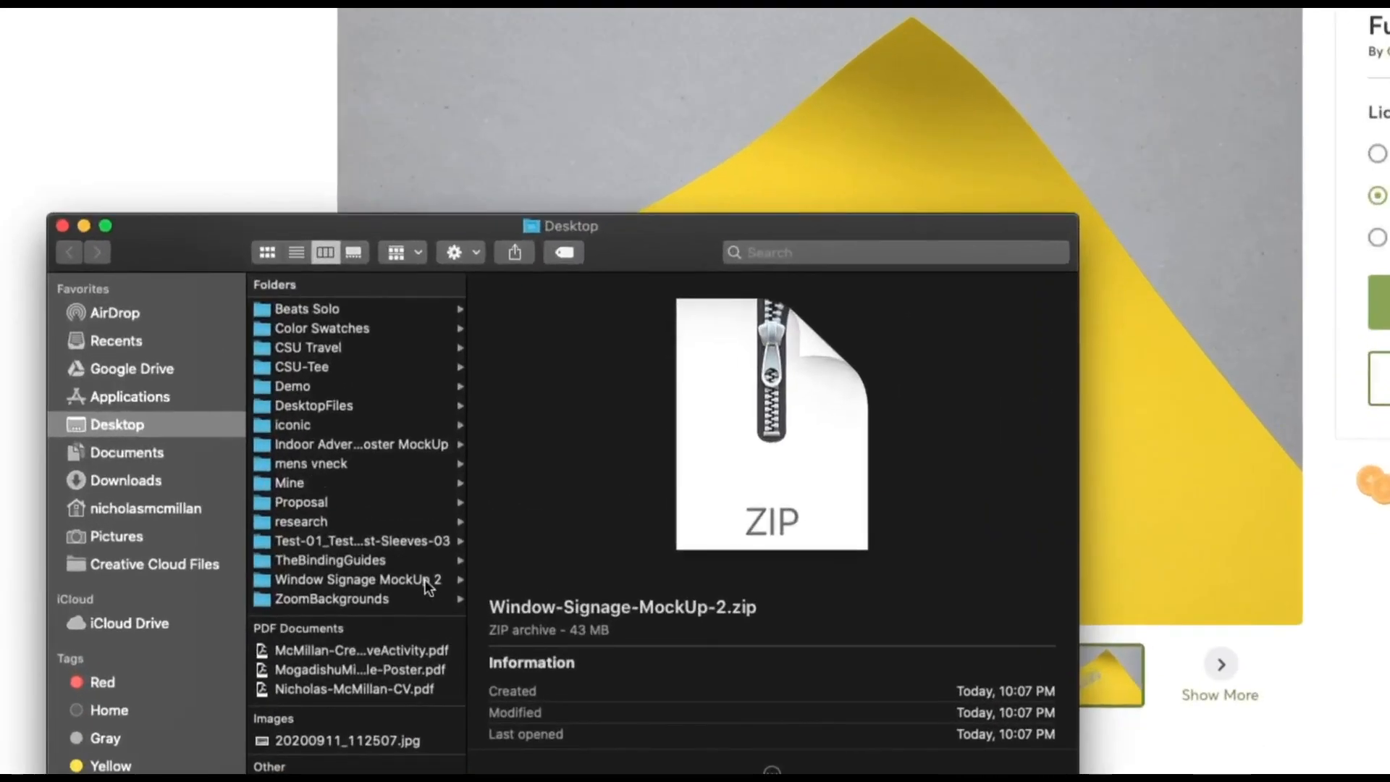
Open the window signage PSD and the Indoor Advertising Poster MockUp PSD from their Desktop folders in Photoshop
click(420, 581)
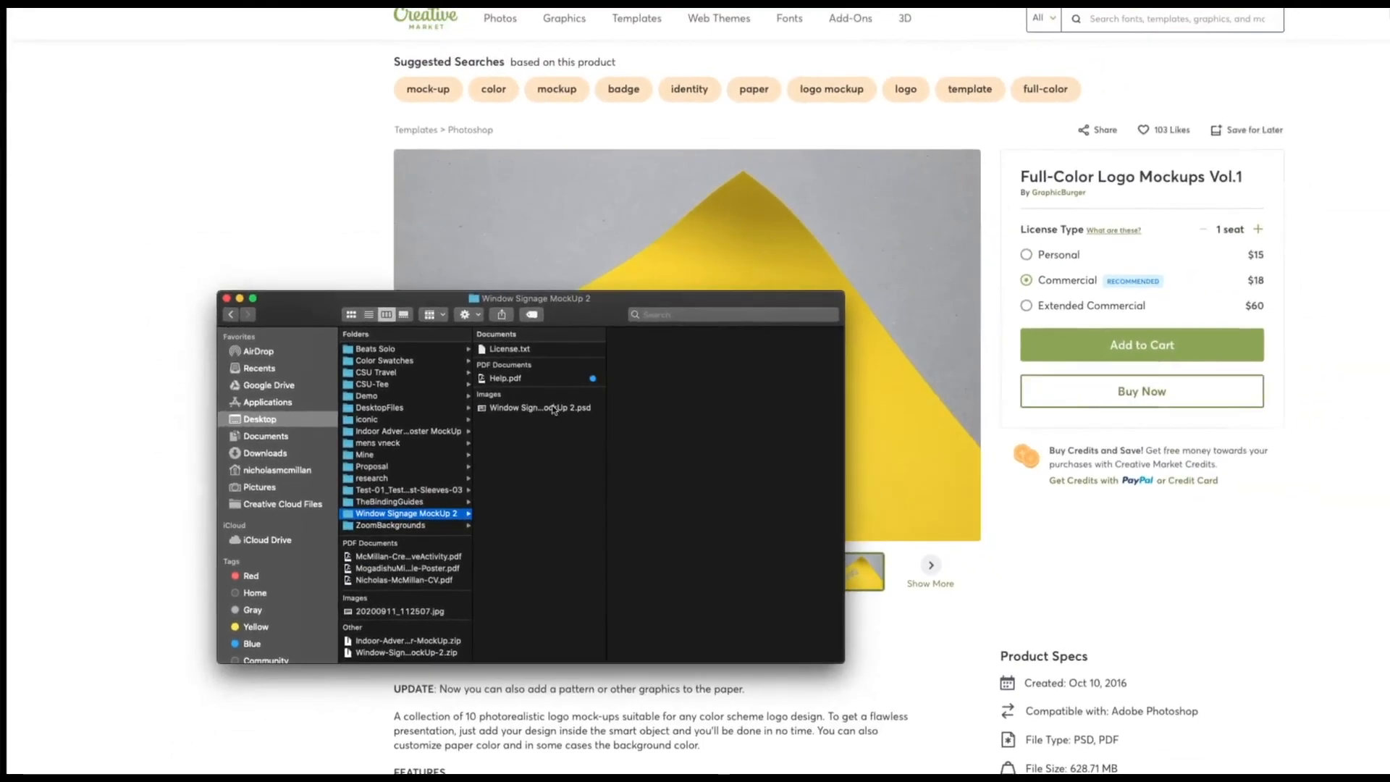
click(545, 410)
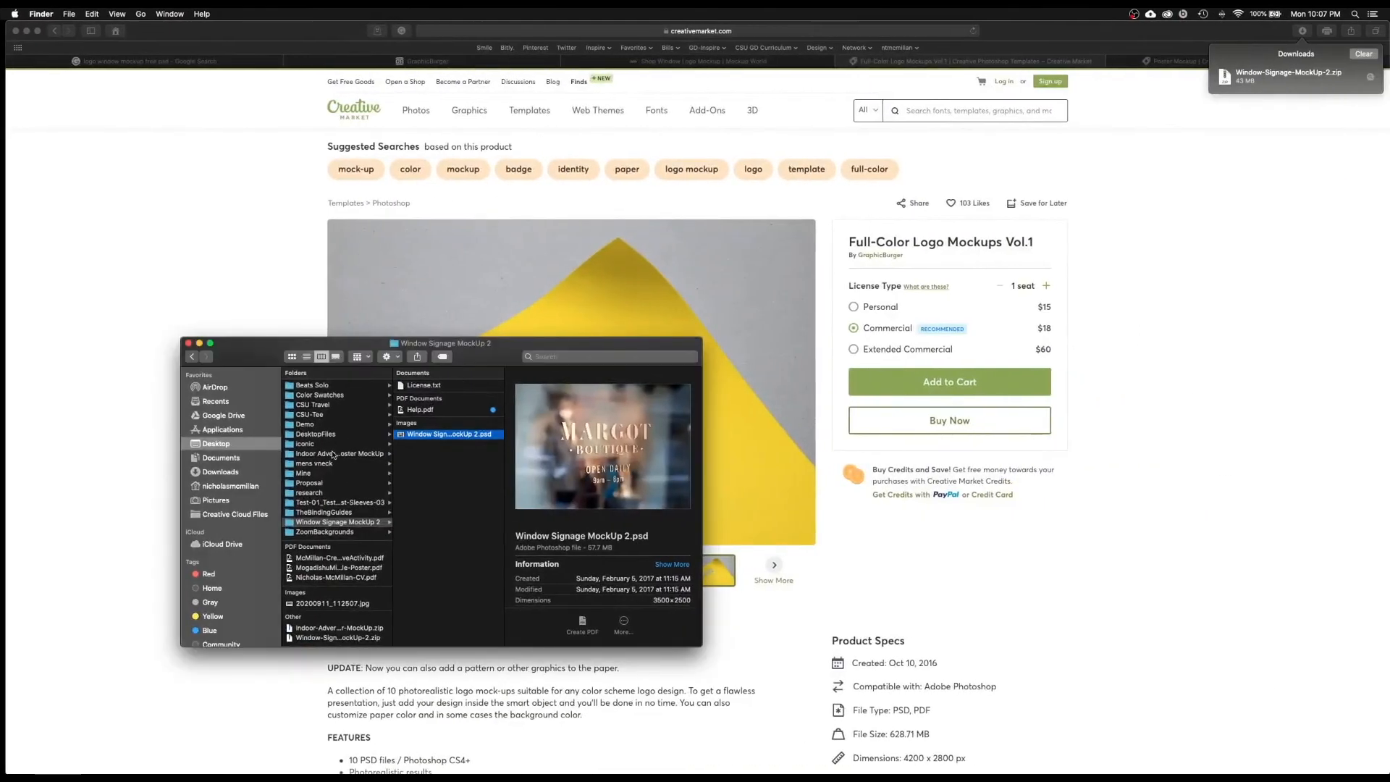
click(333, 454)
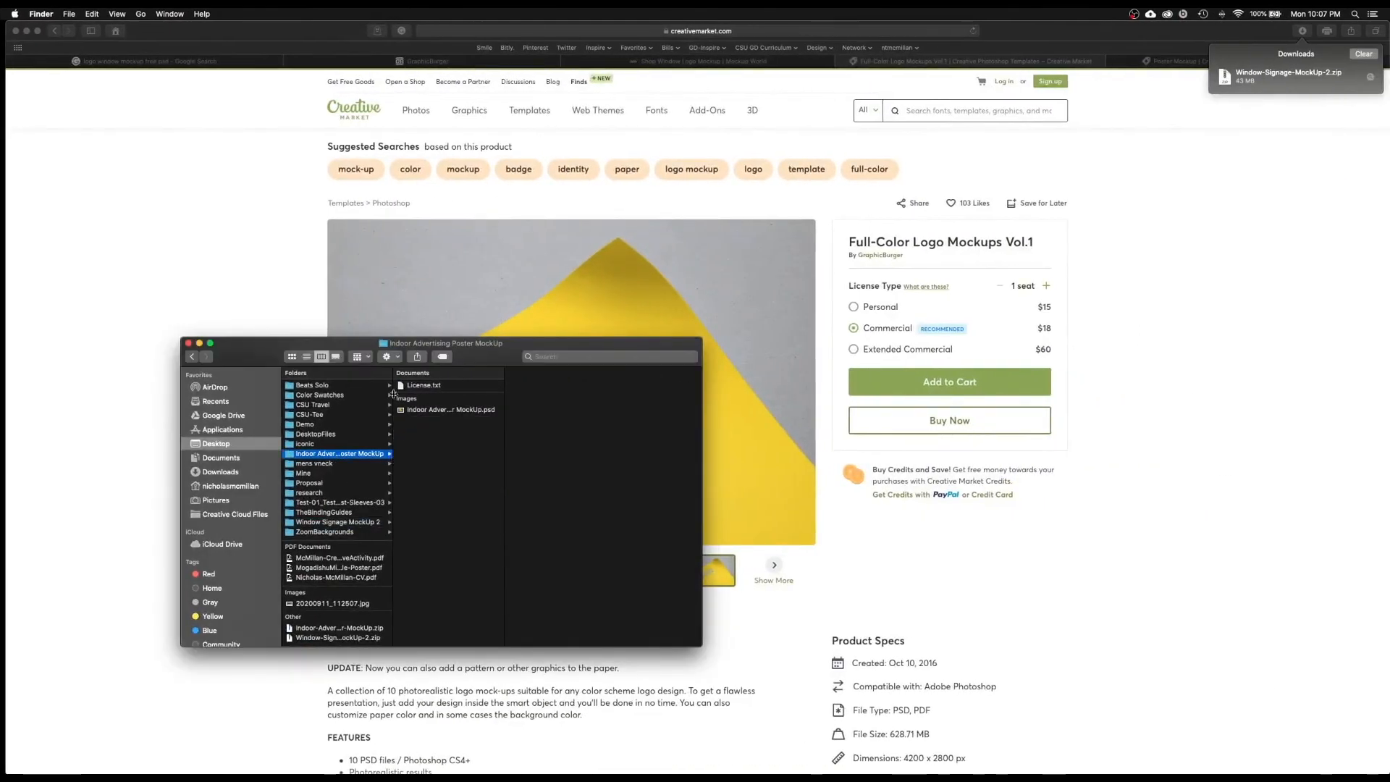
double_click(427, 410)
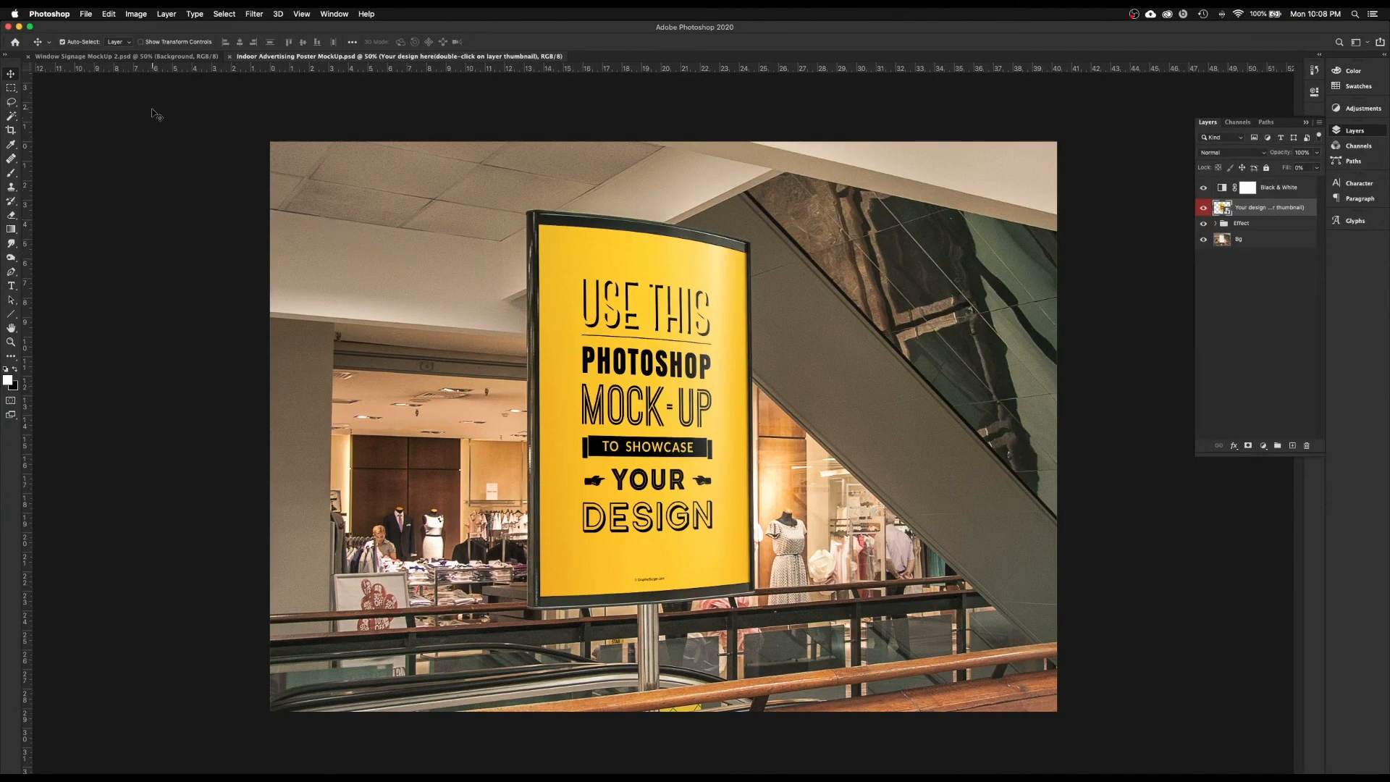
Open MogadishuMilePaleAle-Poster.pdf from the Desktop, importing its page at 24 x 36 inches, 300 pixels/inch in RGB Color
click(88, 13)
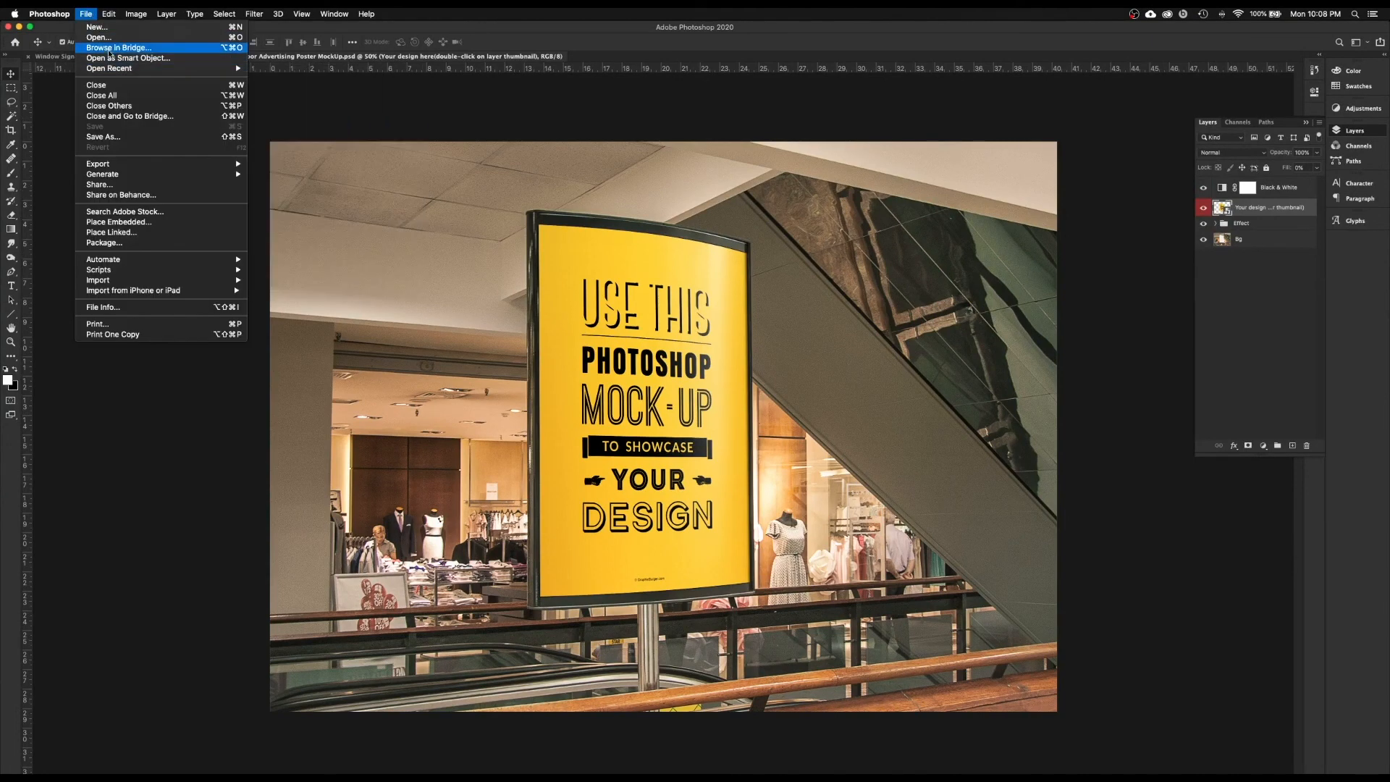
click(108, 38)
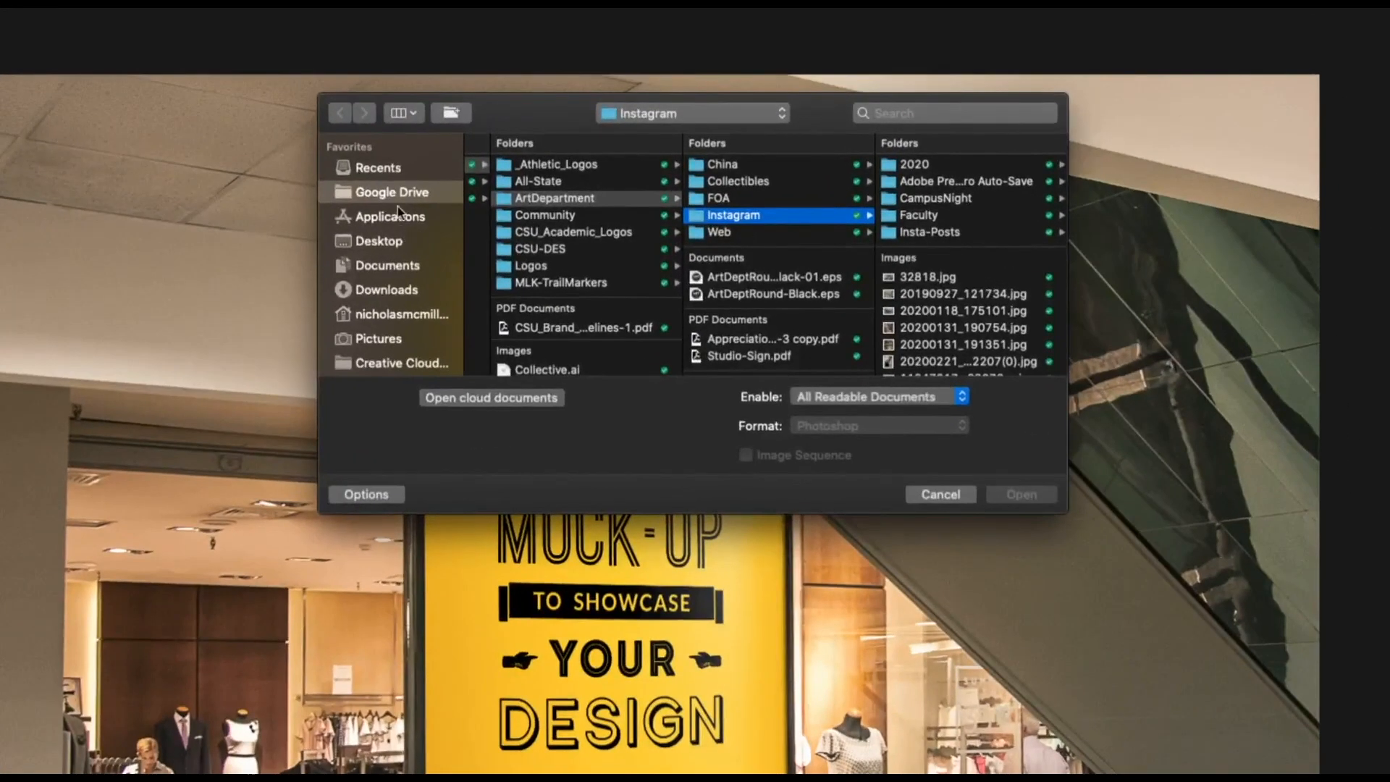
click(378, 241)
scroll(522, 238, down, 5)
click(507, 246)
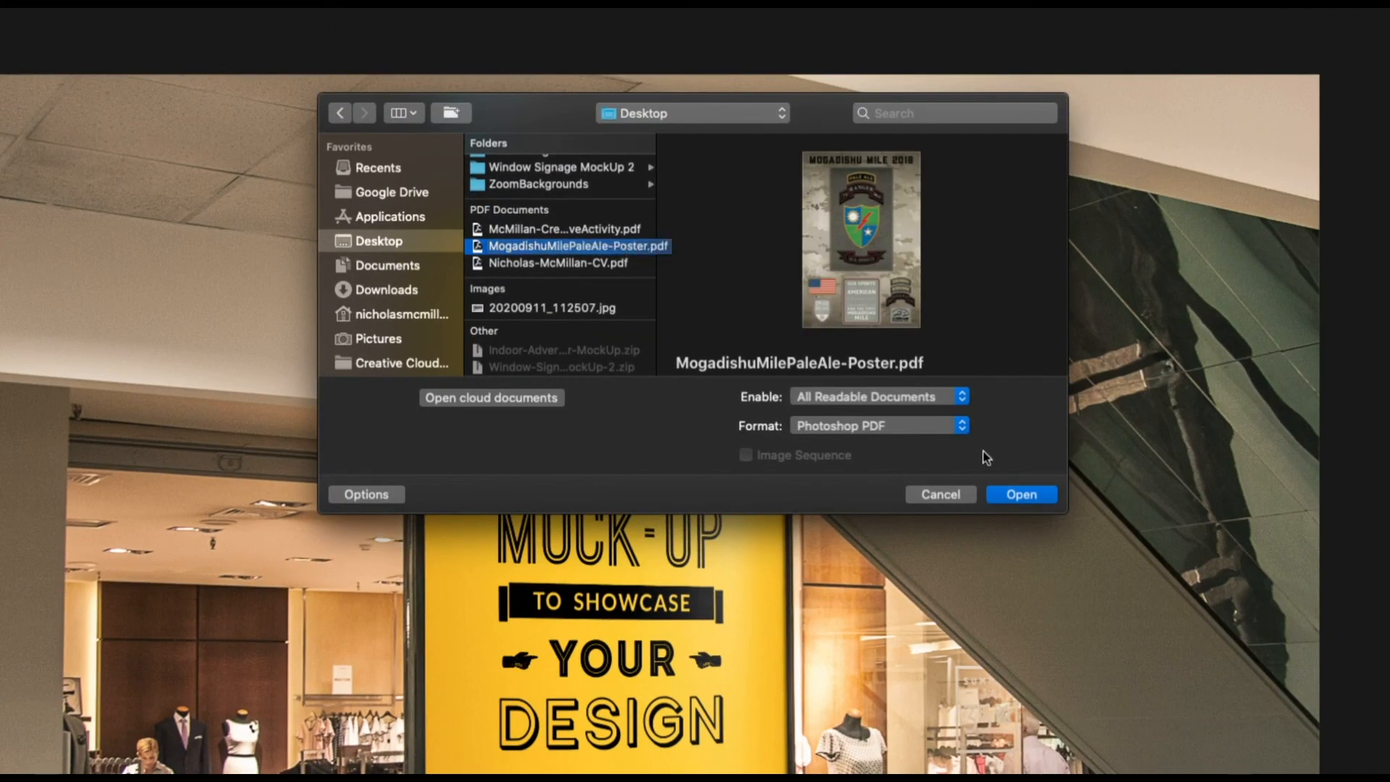
click(1031, 495)
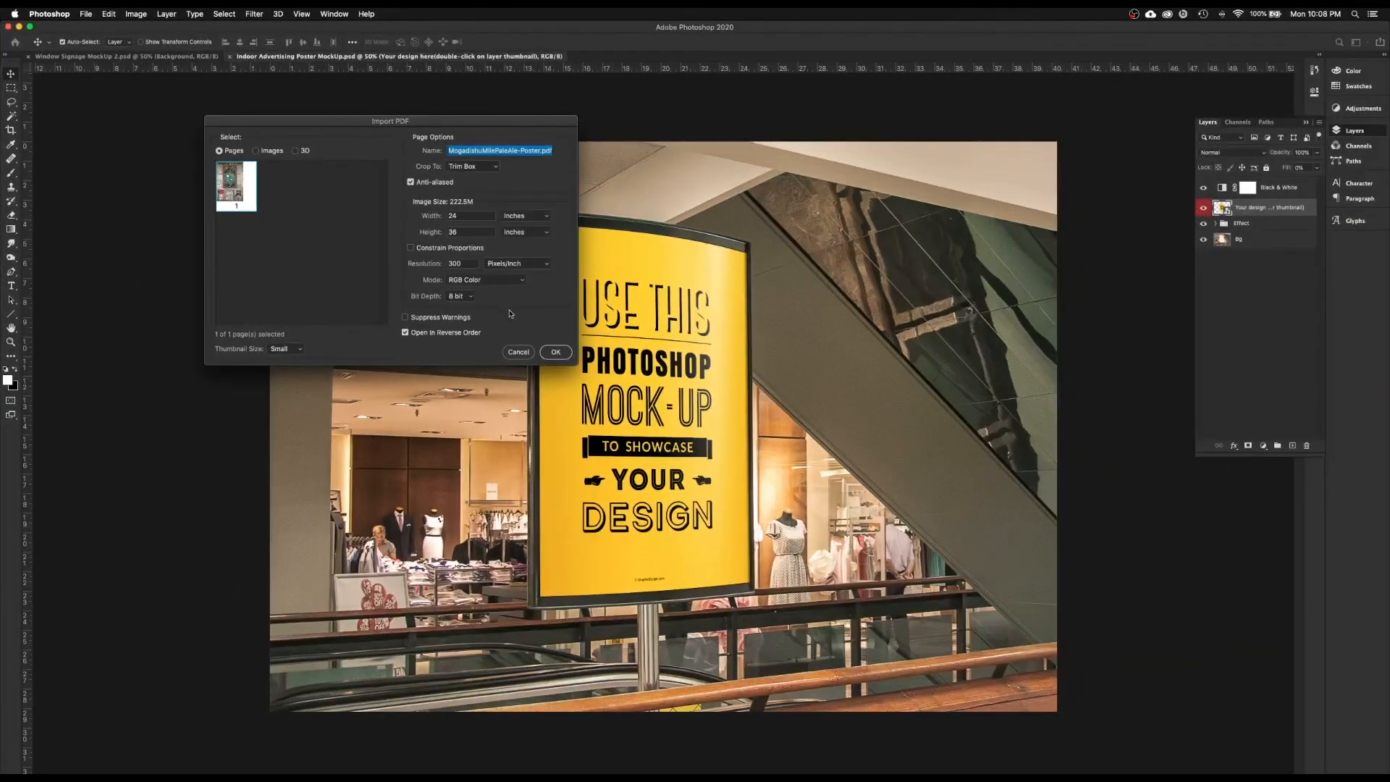
click(555, 353)
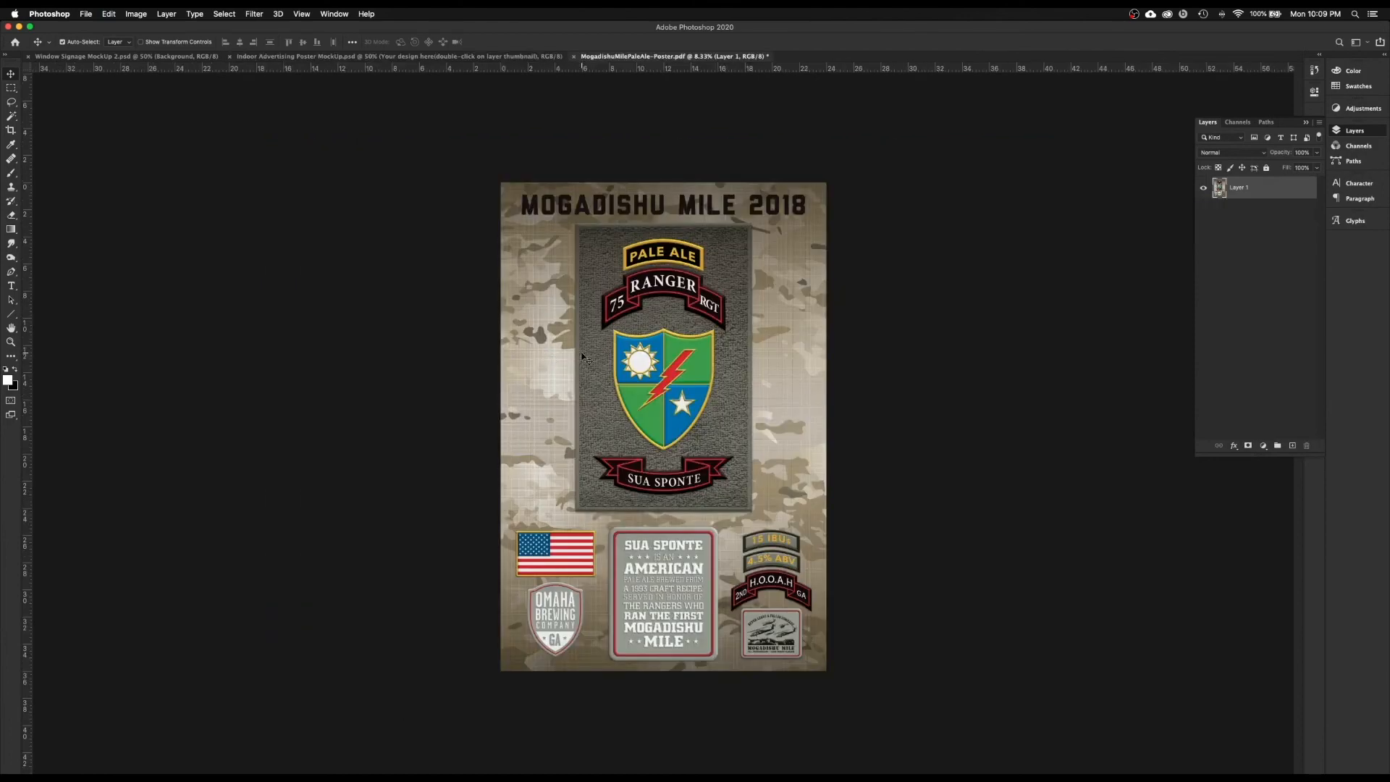
Return to the Indoor Advertising Poster MockUp, redisplay its layers and examine the contents of the Effect group
click(440, 57)
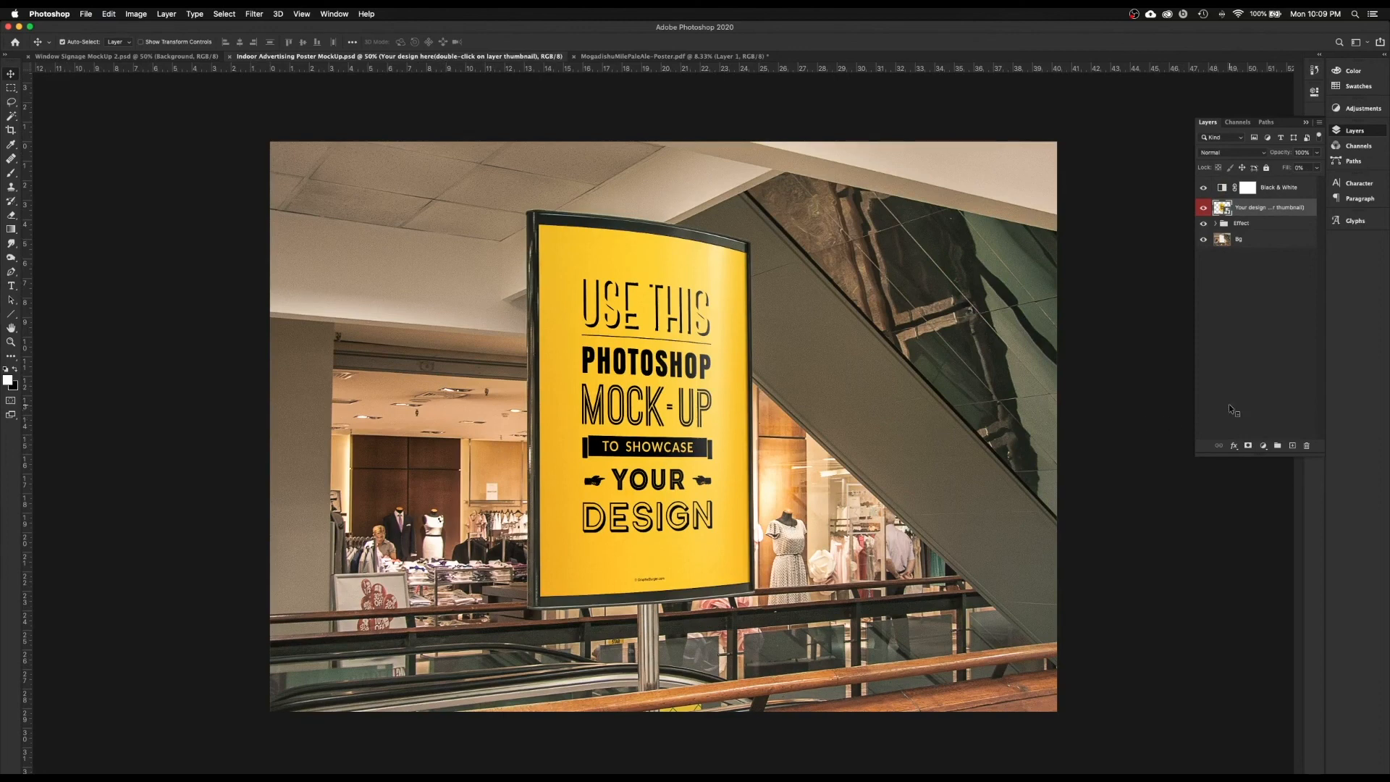
click(1355, 133)
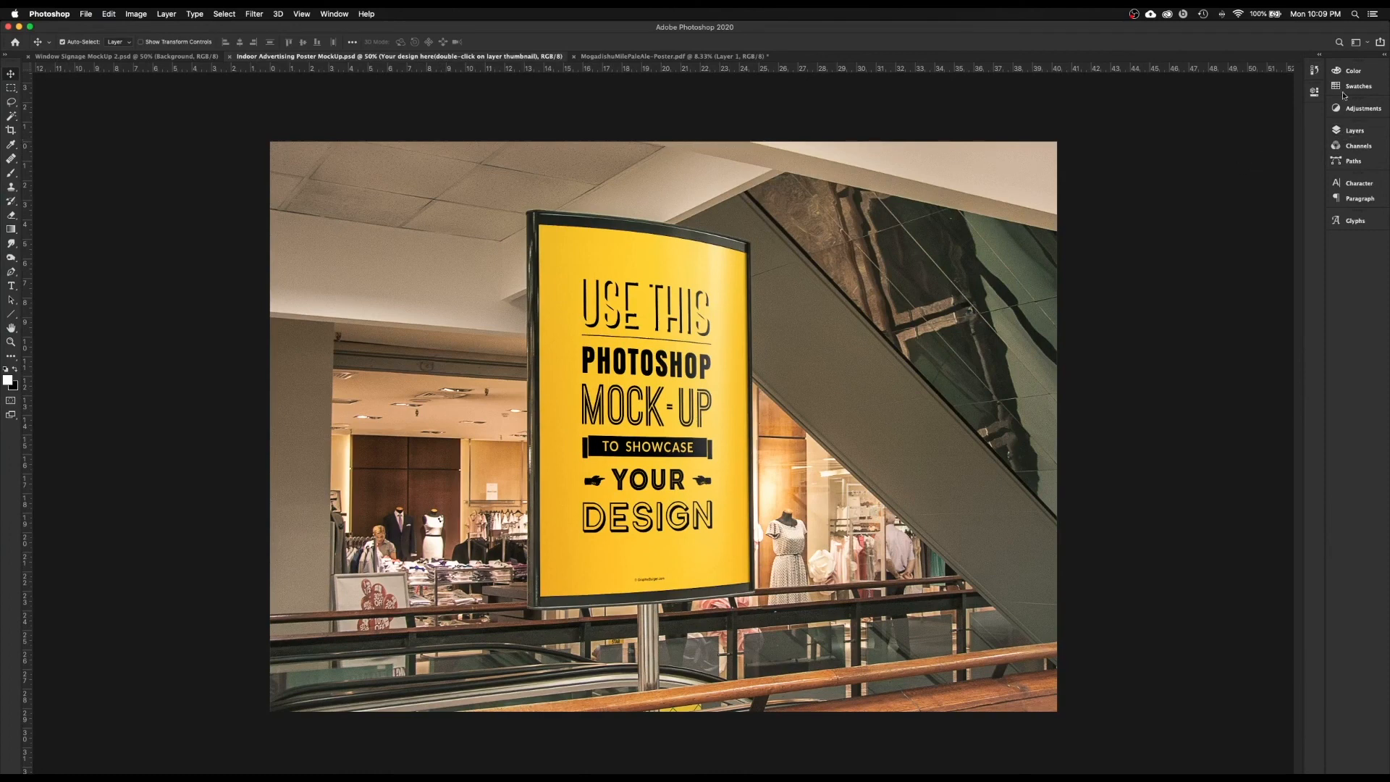
click(334, 13)
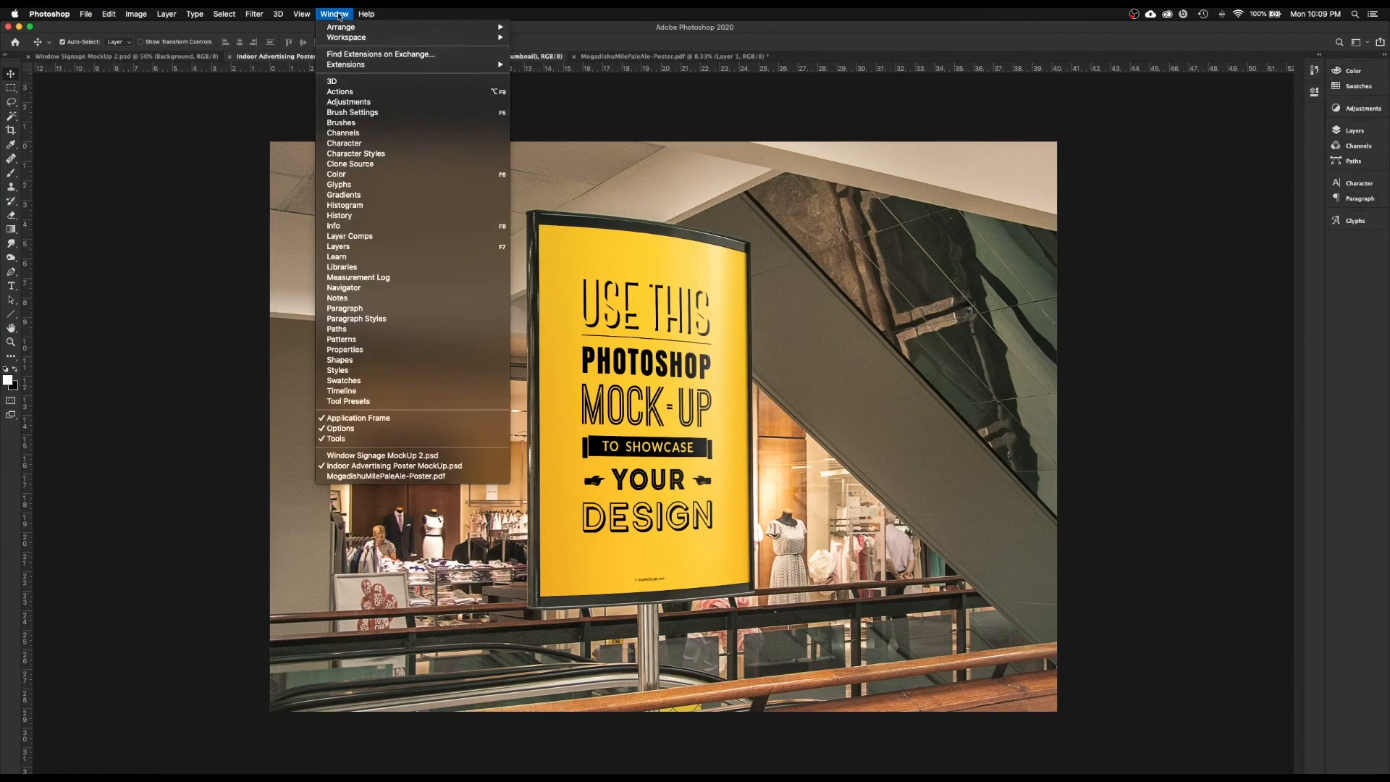
click(376, 246)
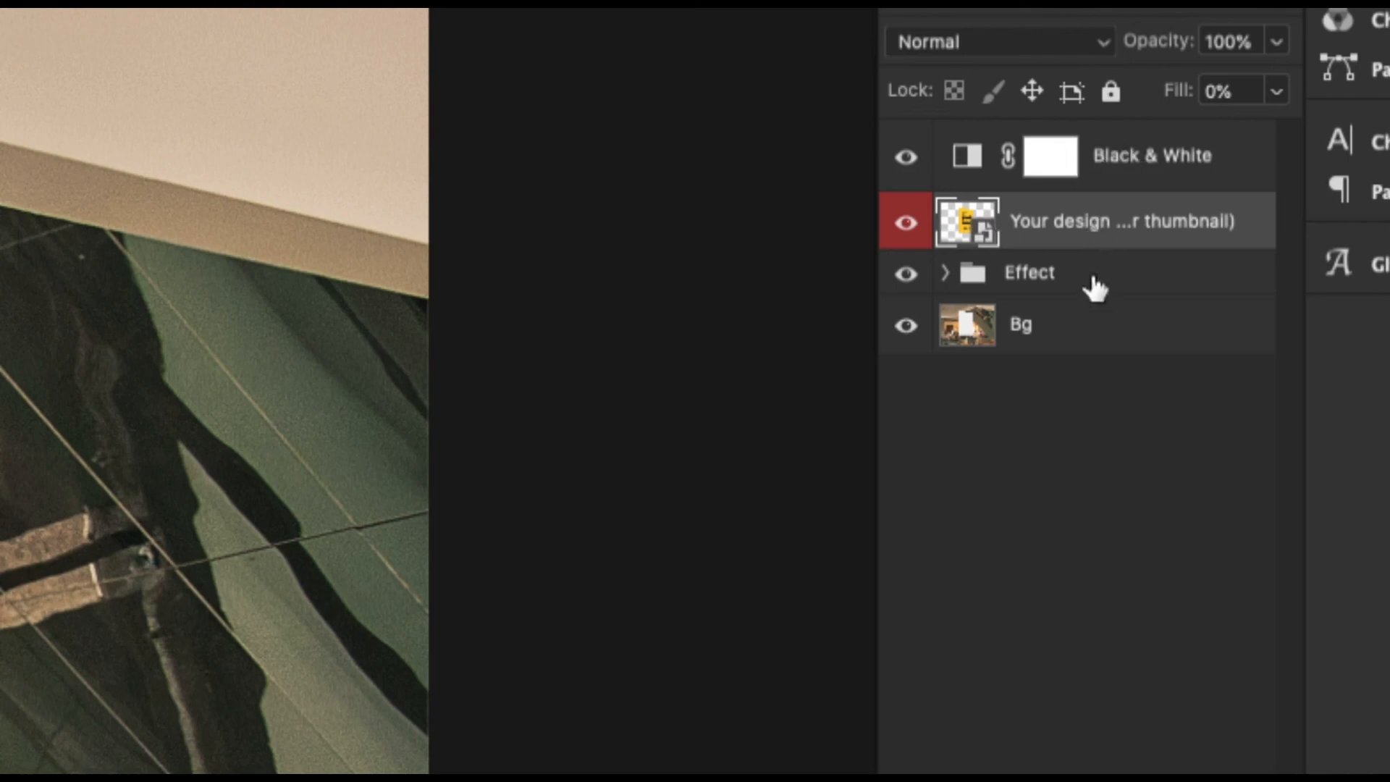
click(945, 273)
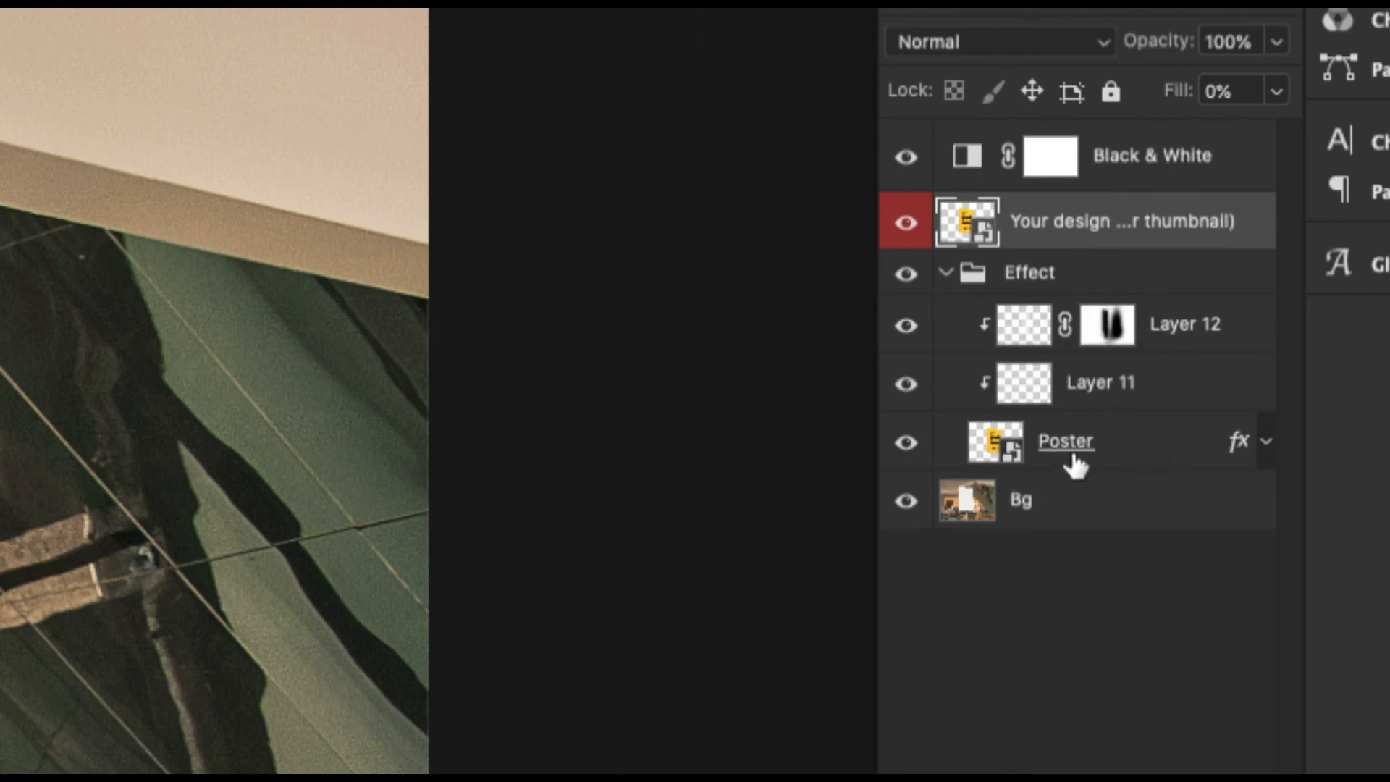
click(945, 273)
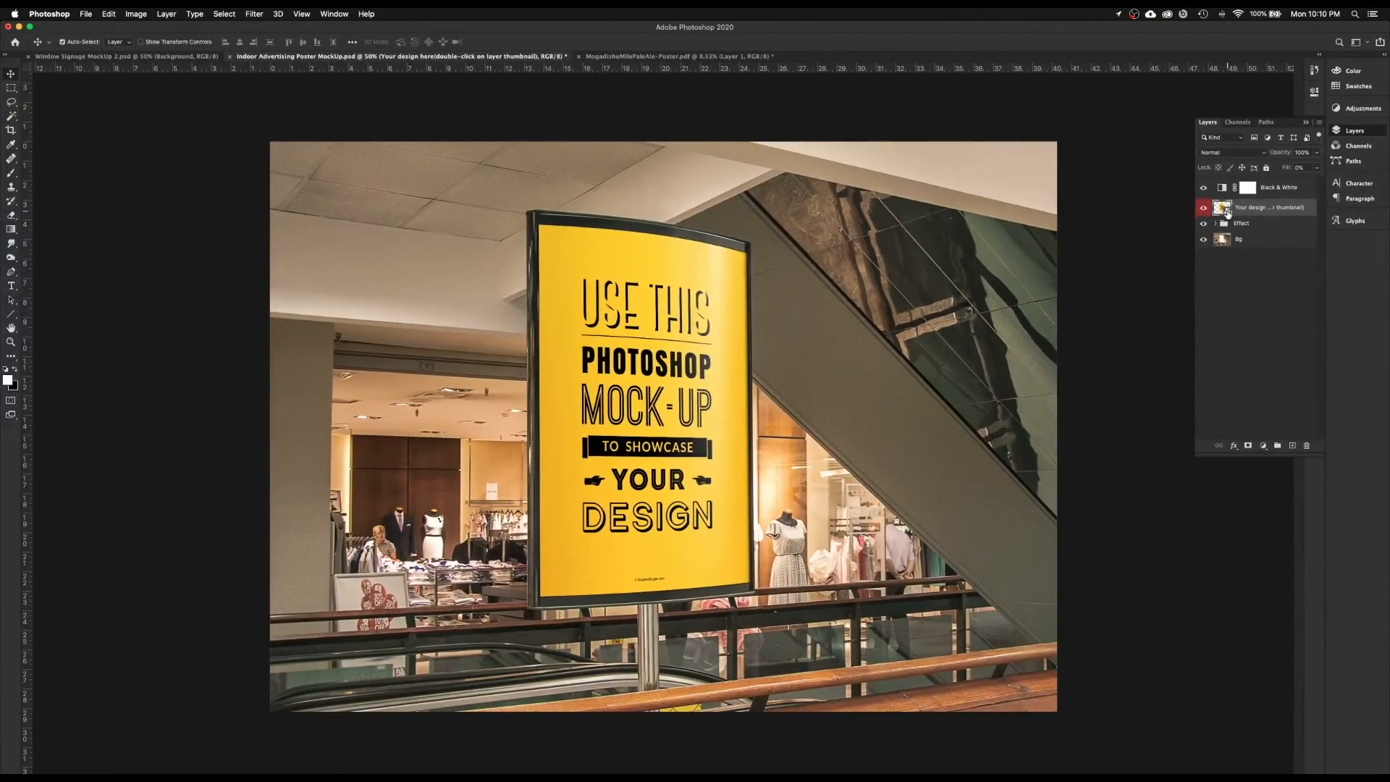
Open the contents of the "Your design" smart object and compare them with the poster in the mockup
double_click(1228, 212)
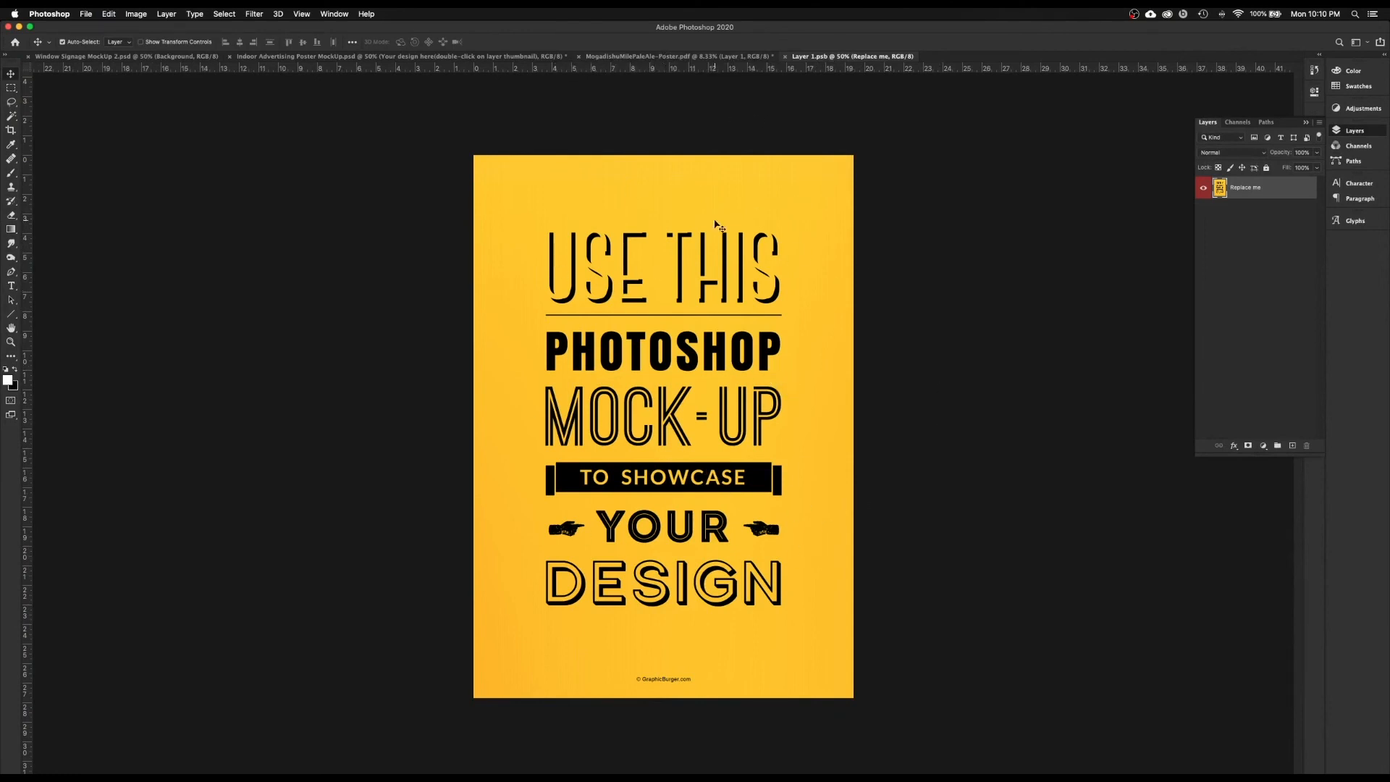
click(481, 57)
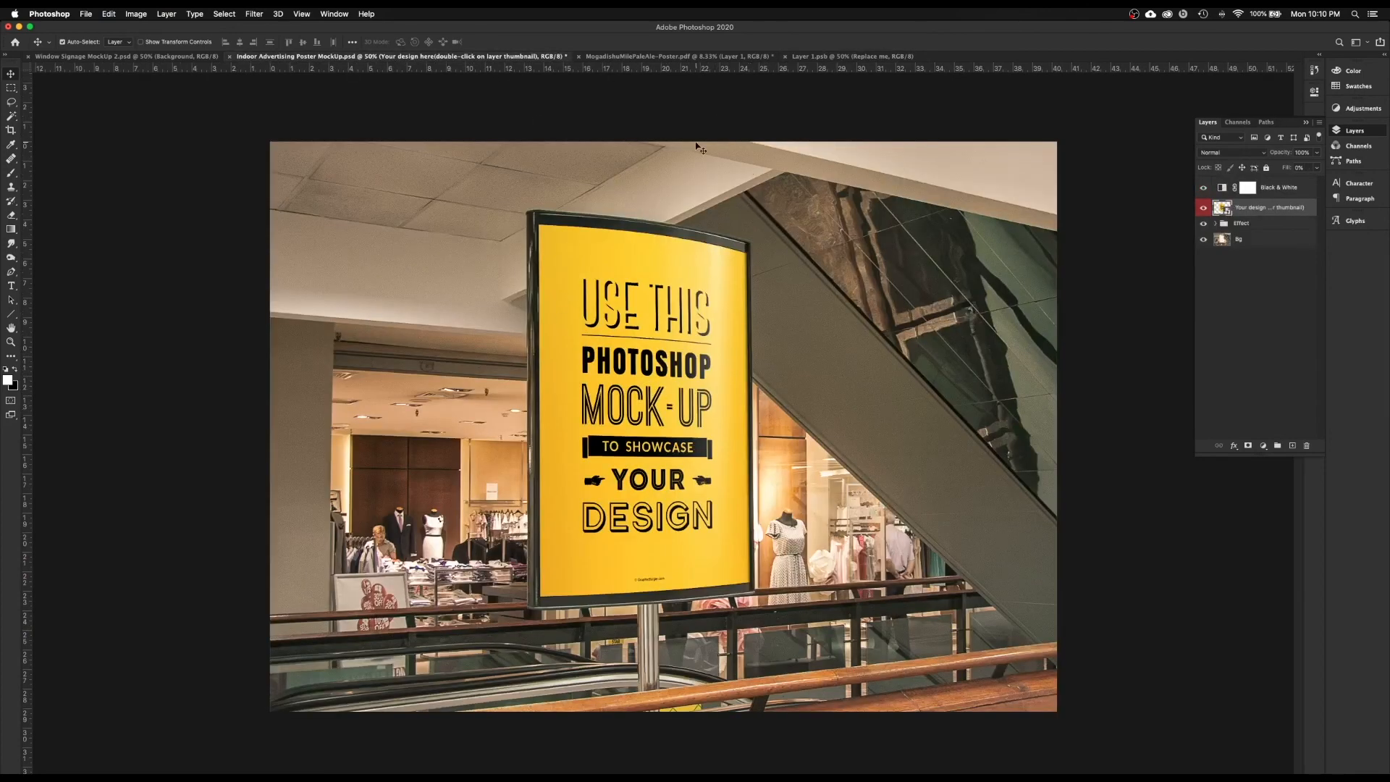
Copy the entire Mogadishu Mile poster and paste it into the smart object document Layer 1.psb
click(693, 57)
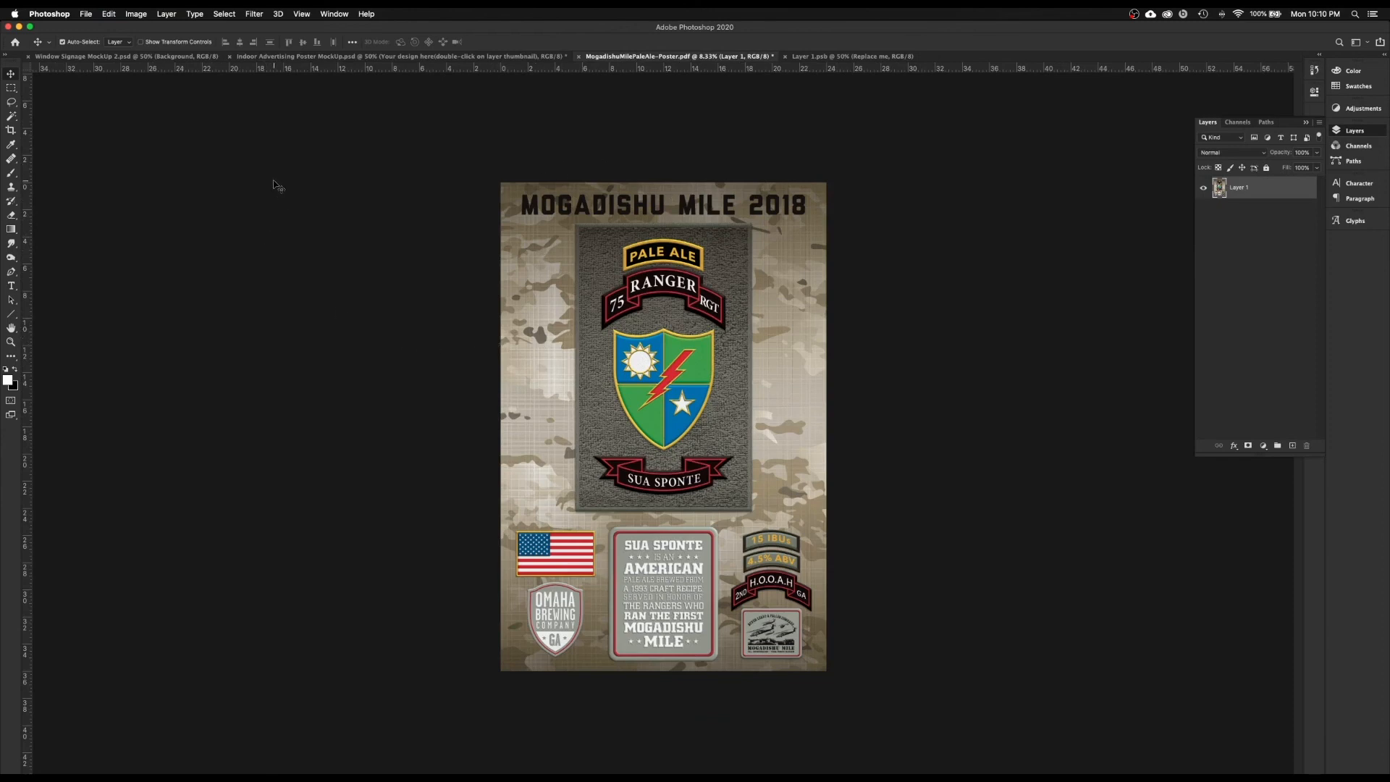
key(super+a)
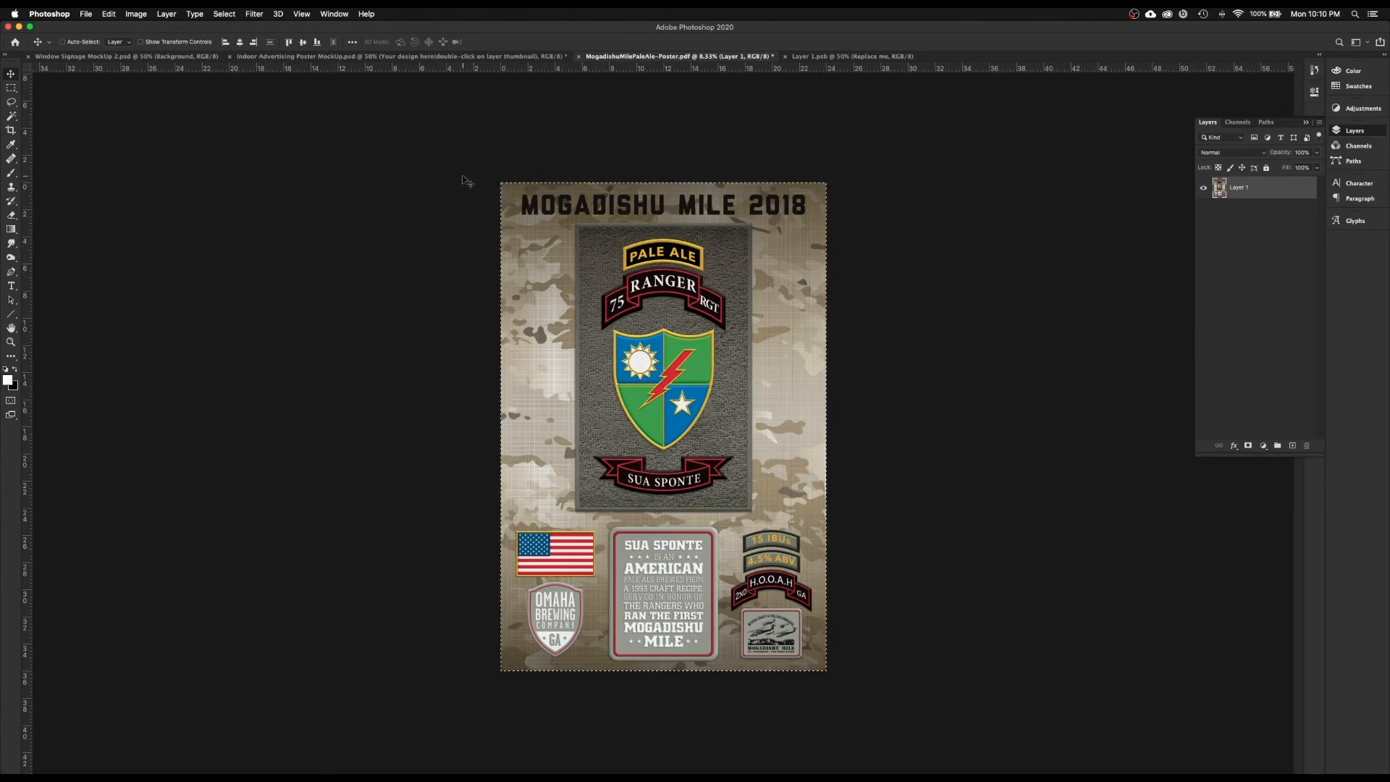
click(840, 56)
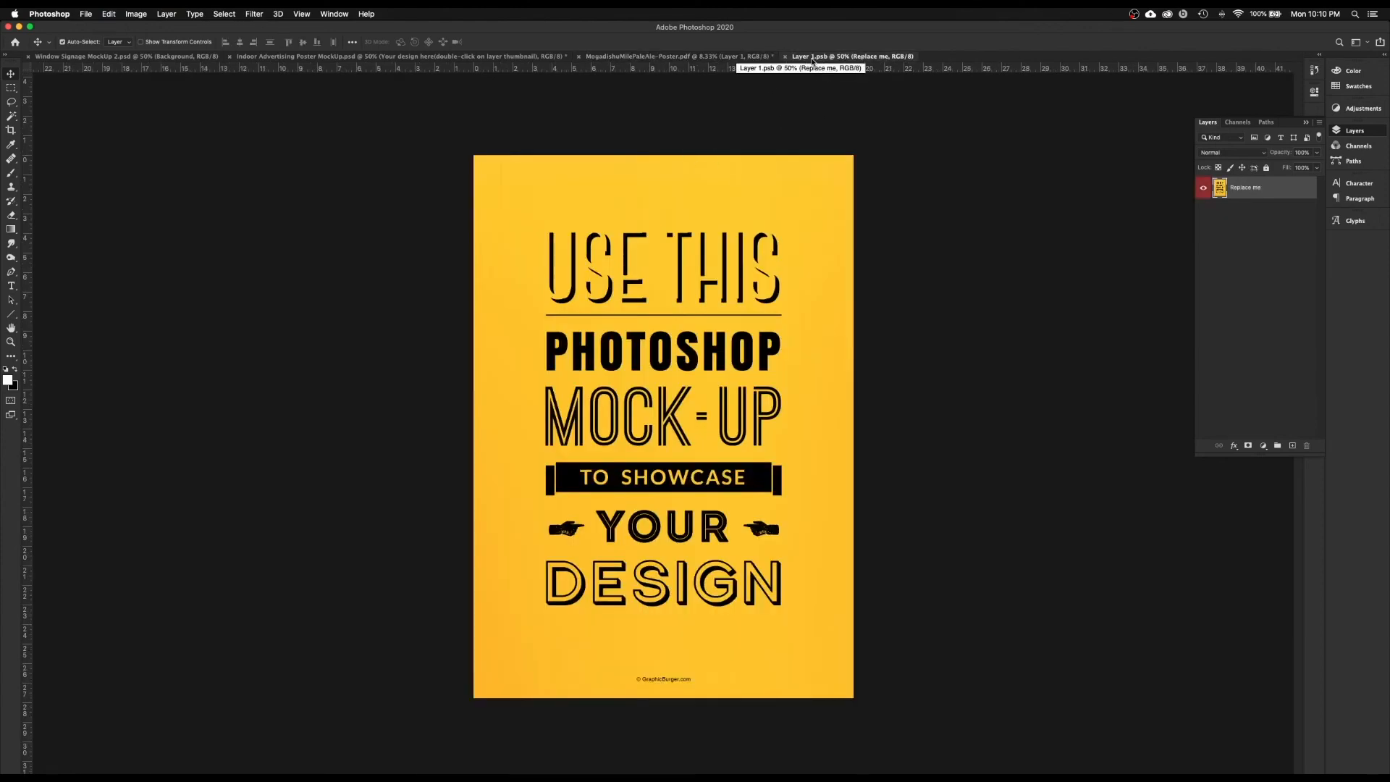
click(109, 14)
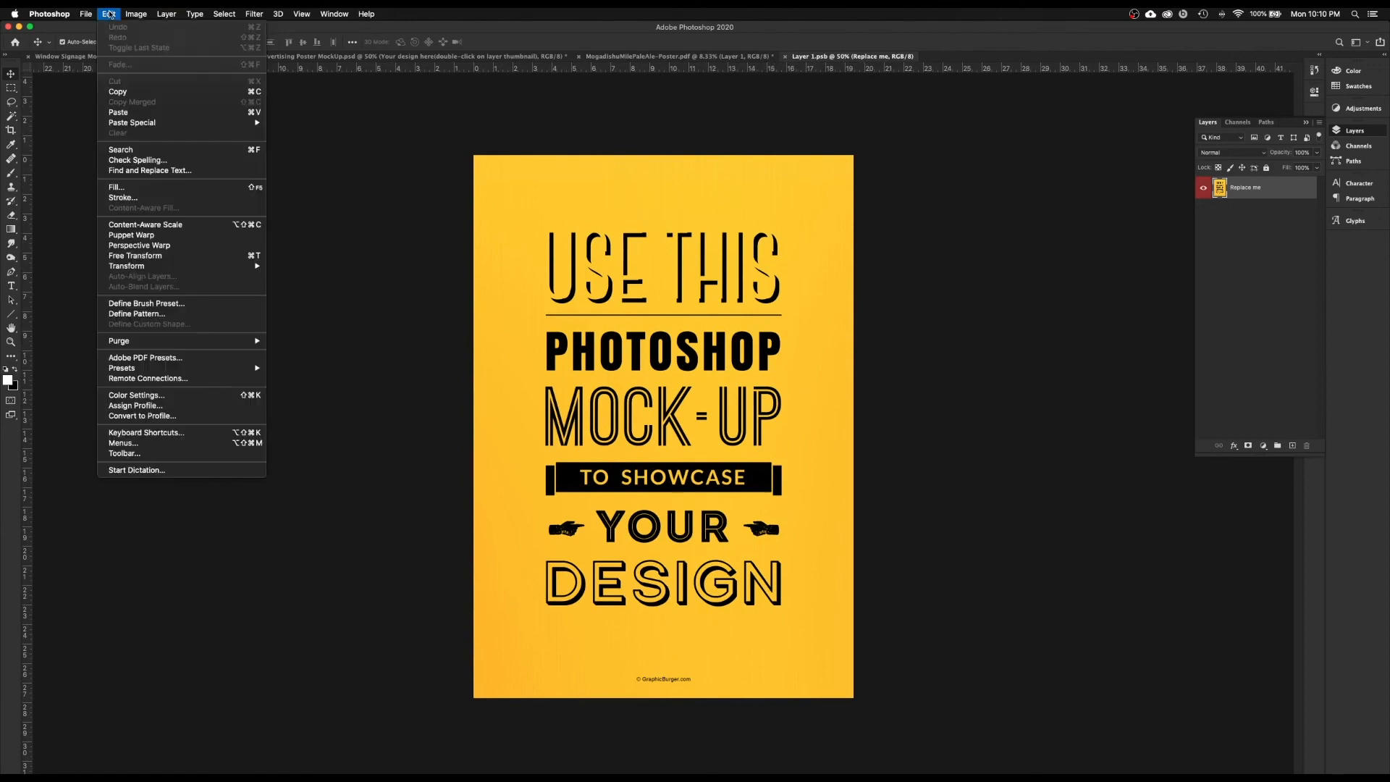
click(134, 114)
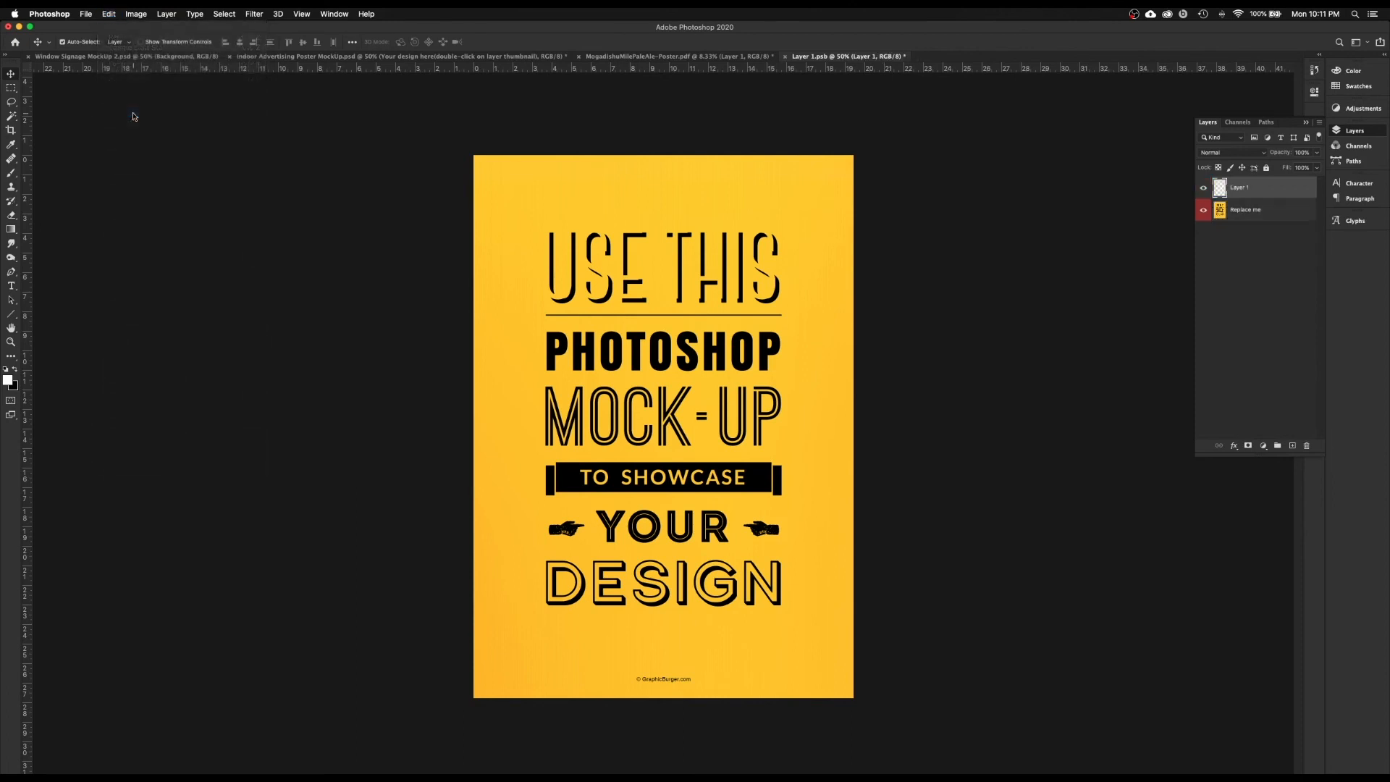
Free-transform the pasted poster layer, scaling it proportionally to about 19.7% toward the canvas's upper-left corner
key(super+t)
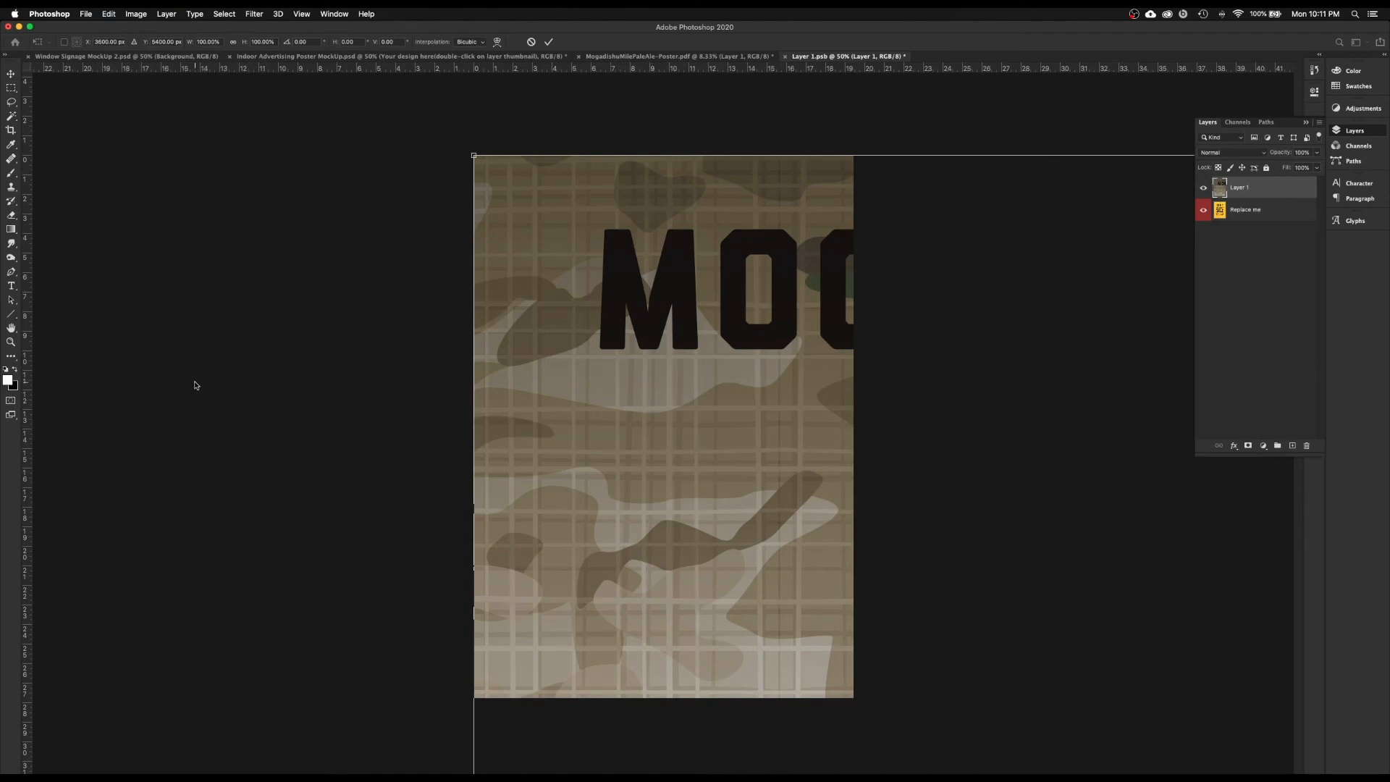
click(110, 14)
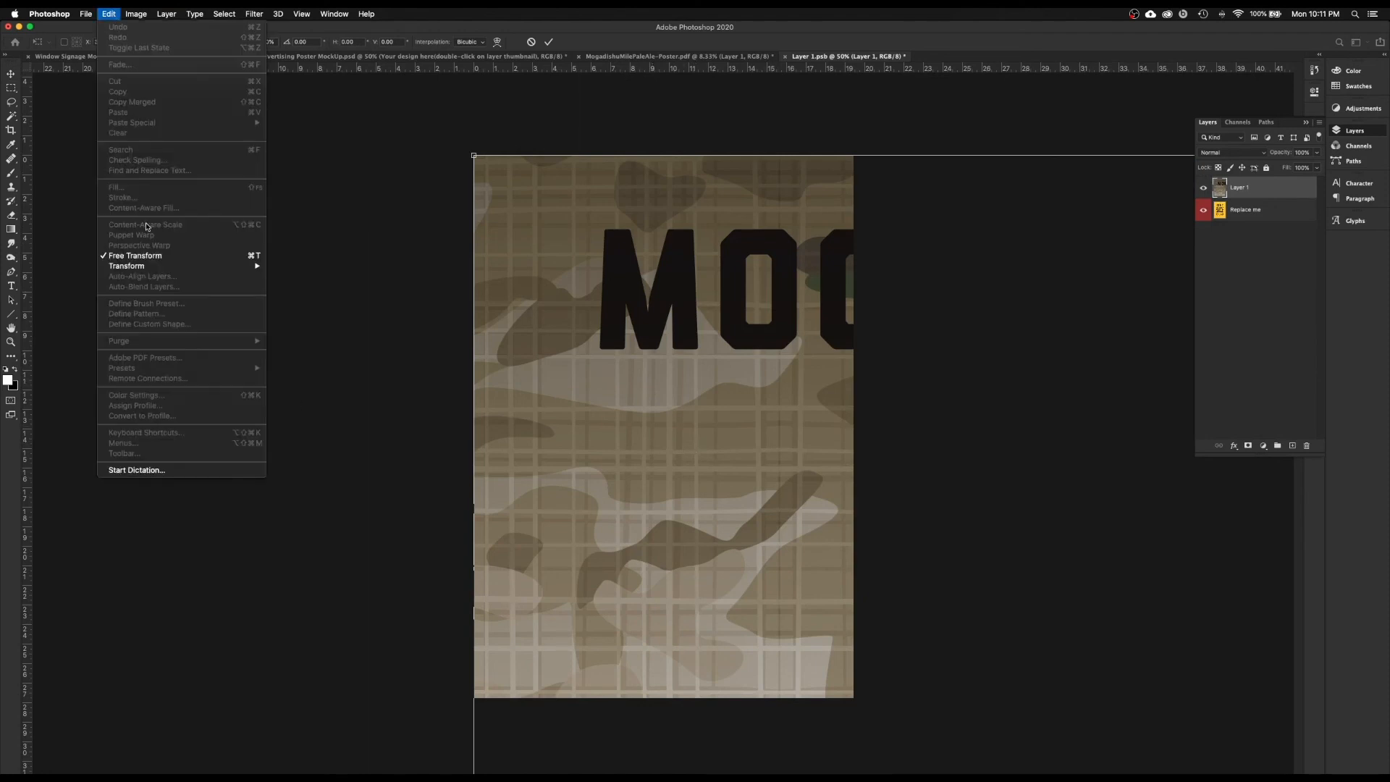
click(343, 207)
key(super+minus)
key(super+minus)
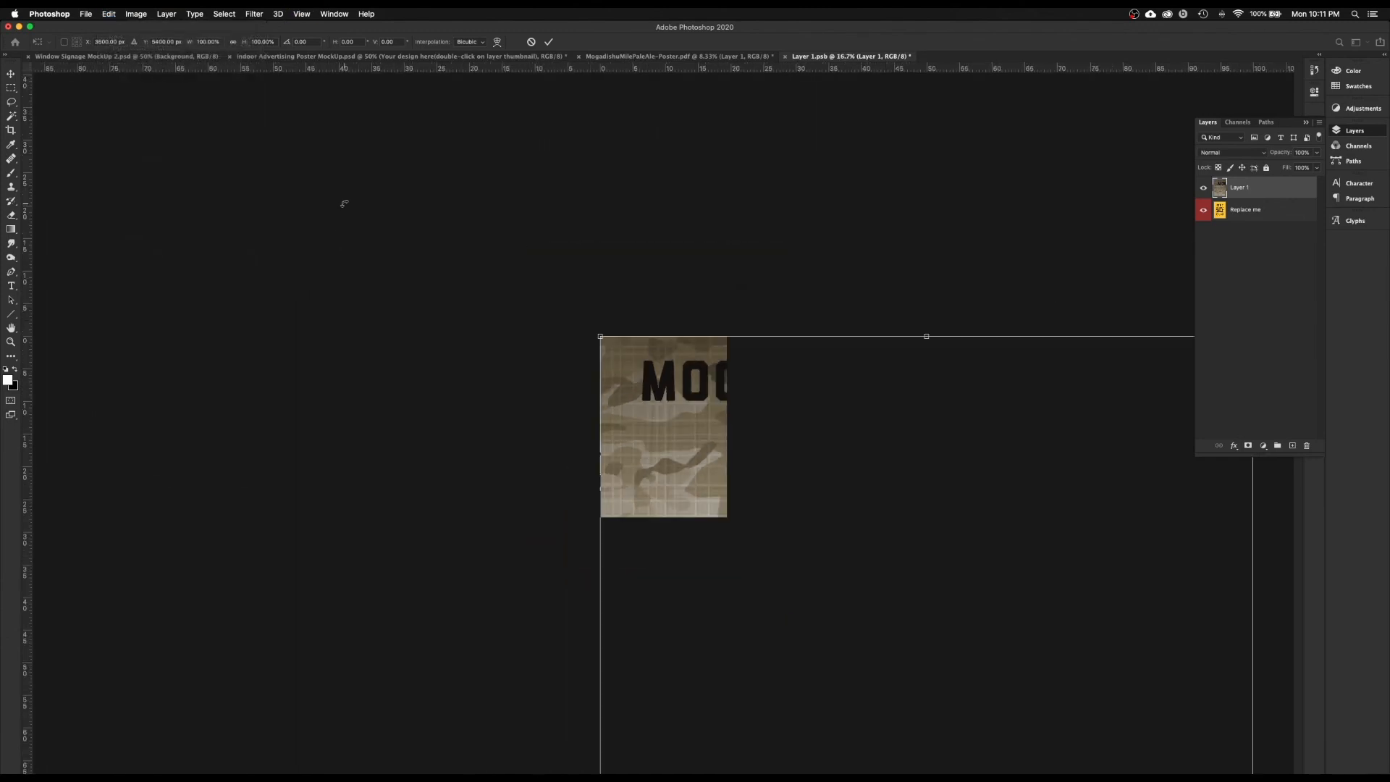
key(super+minus)
key(super+minus)
key(super+minus)
key(super+minus)
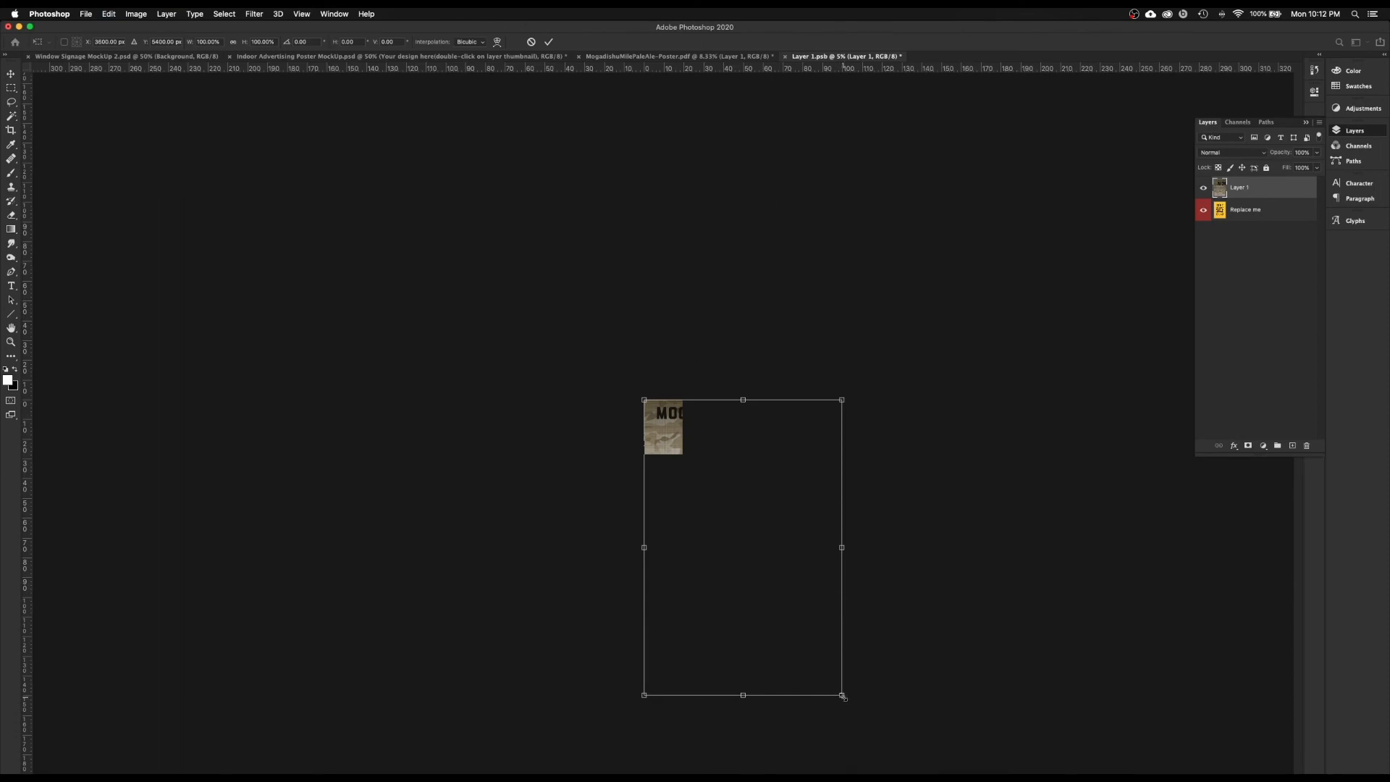
drag(843, 696, 689, 455)
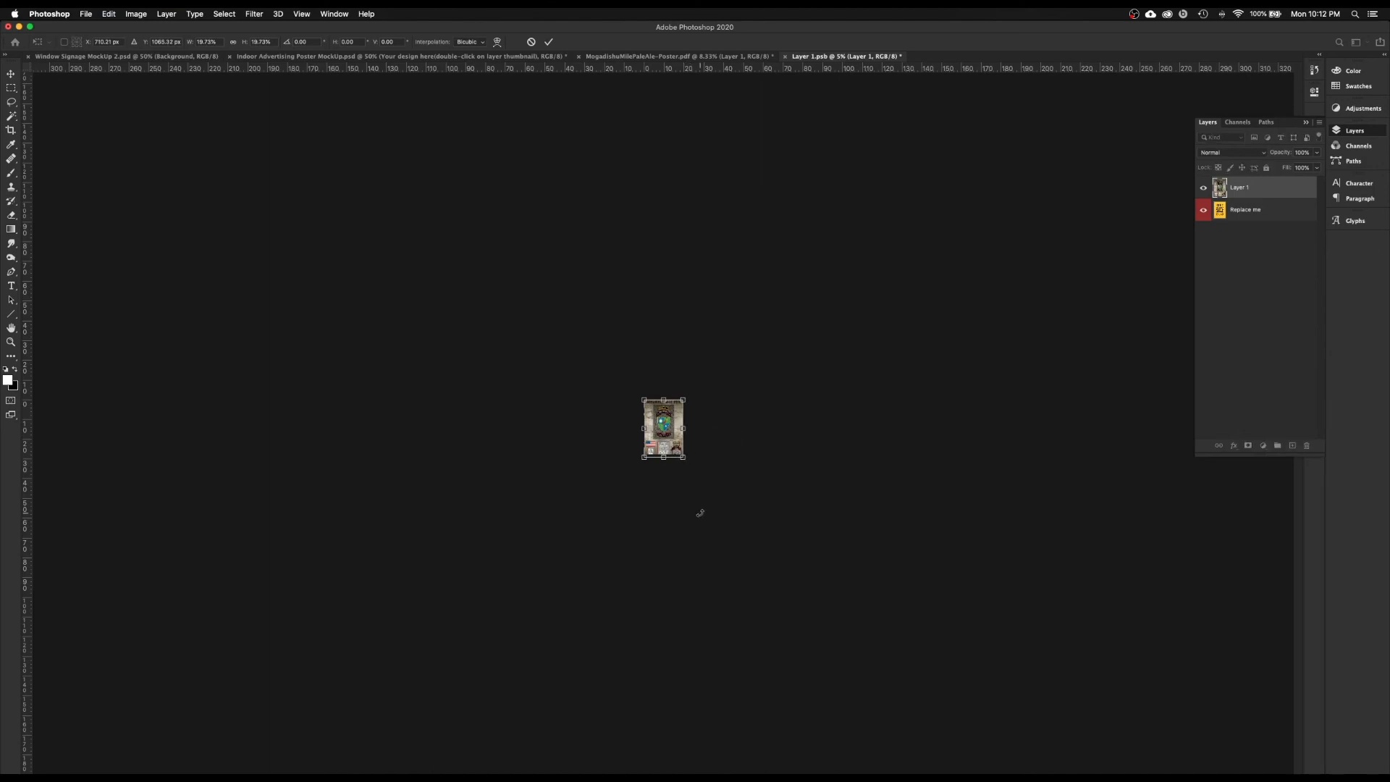
Refine the poster's scale to about 18.5% to fit the canvas height, centre it horizontally and apply the transform
key(super+equal)
key(super+equal)
key(super+equal)
key(super+equal)
key(super+equal)
key(super+equal)
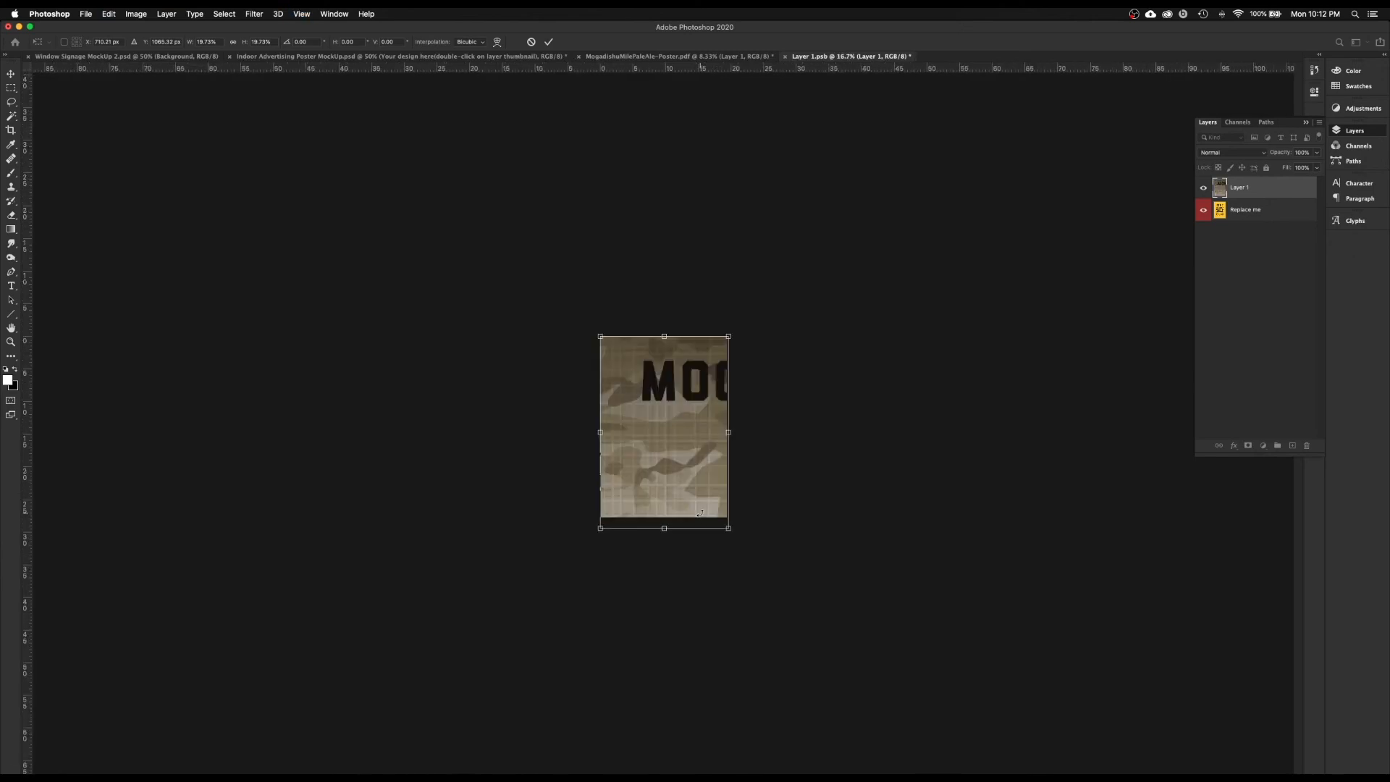
key(super+equal)
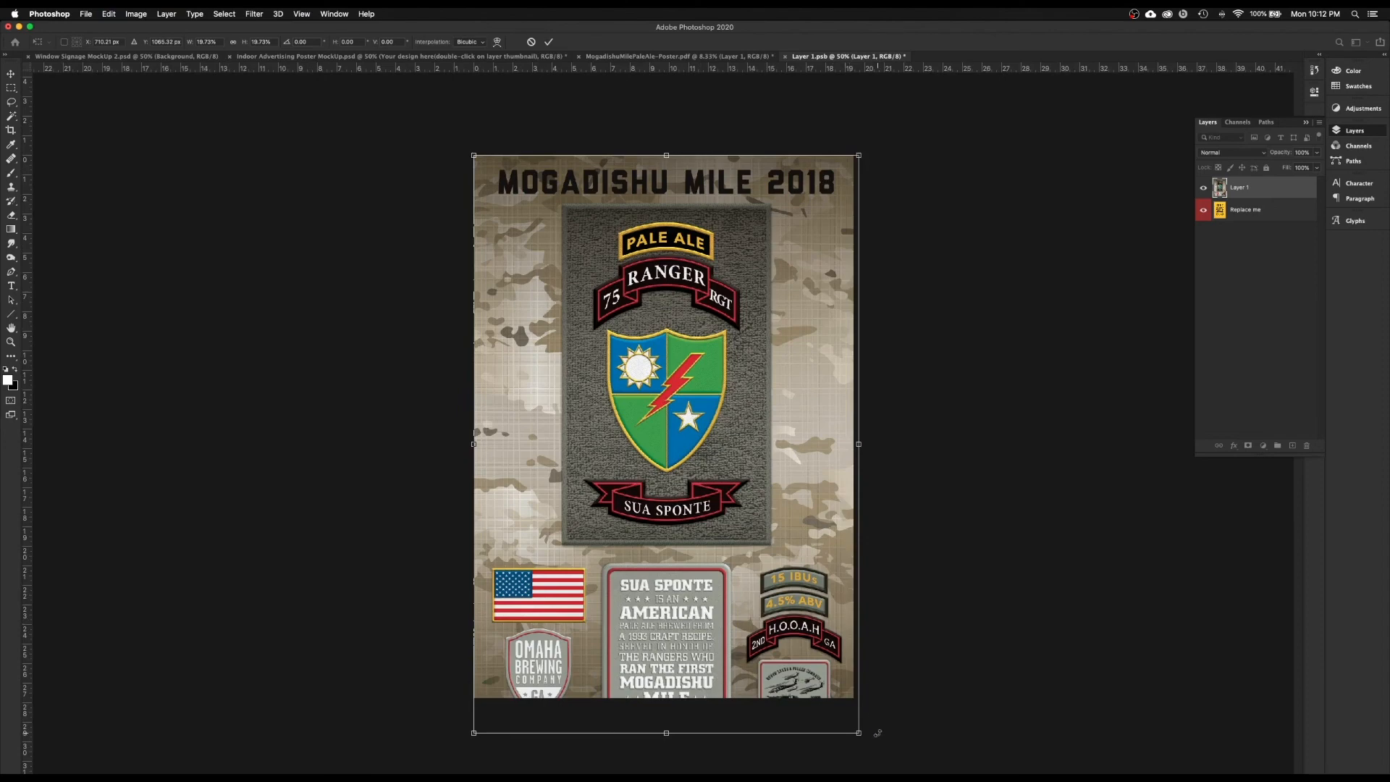
drag(858, 733, 833, 703)
drag(674, 590, 684, 590)
drag(682, 588, 681, 587)
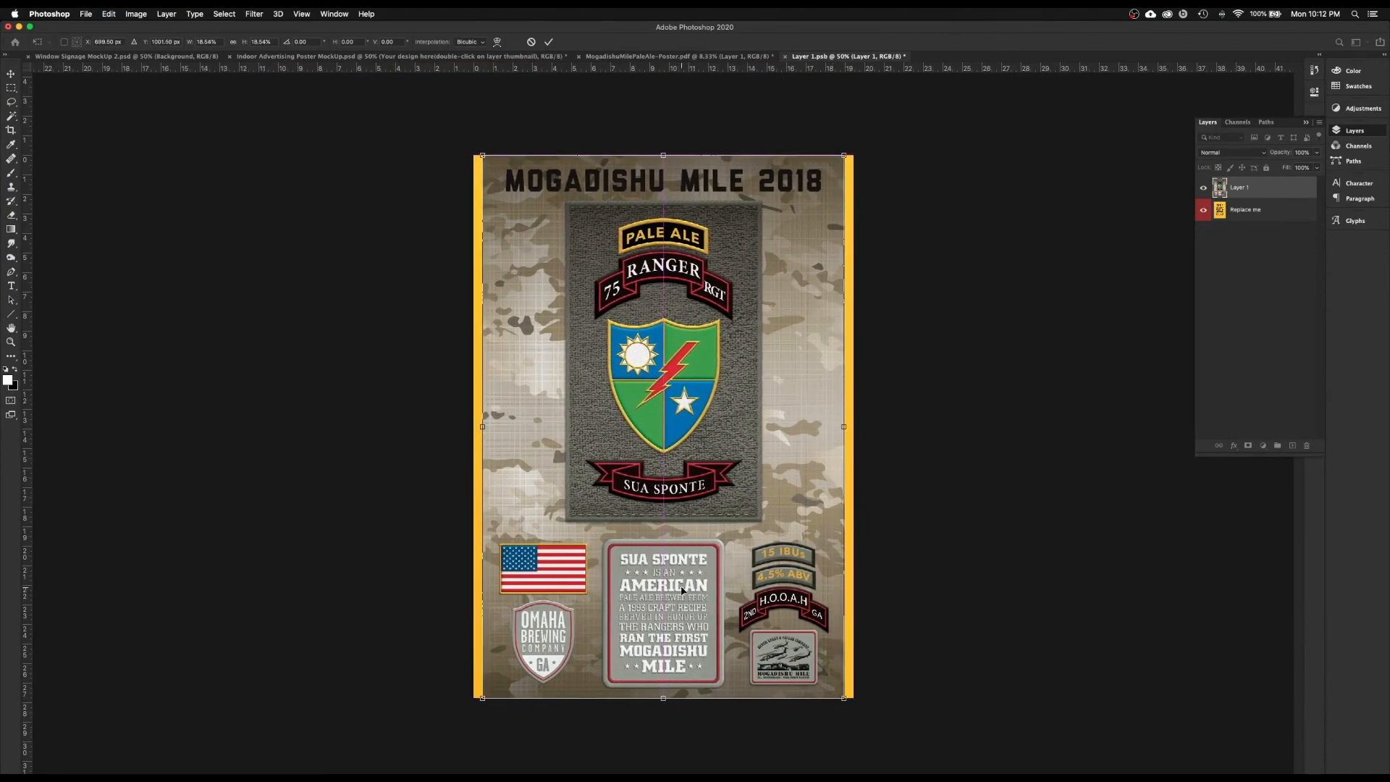
key(Return)
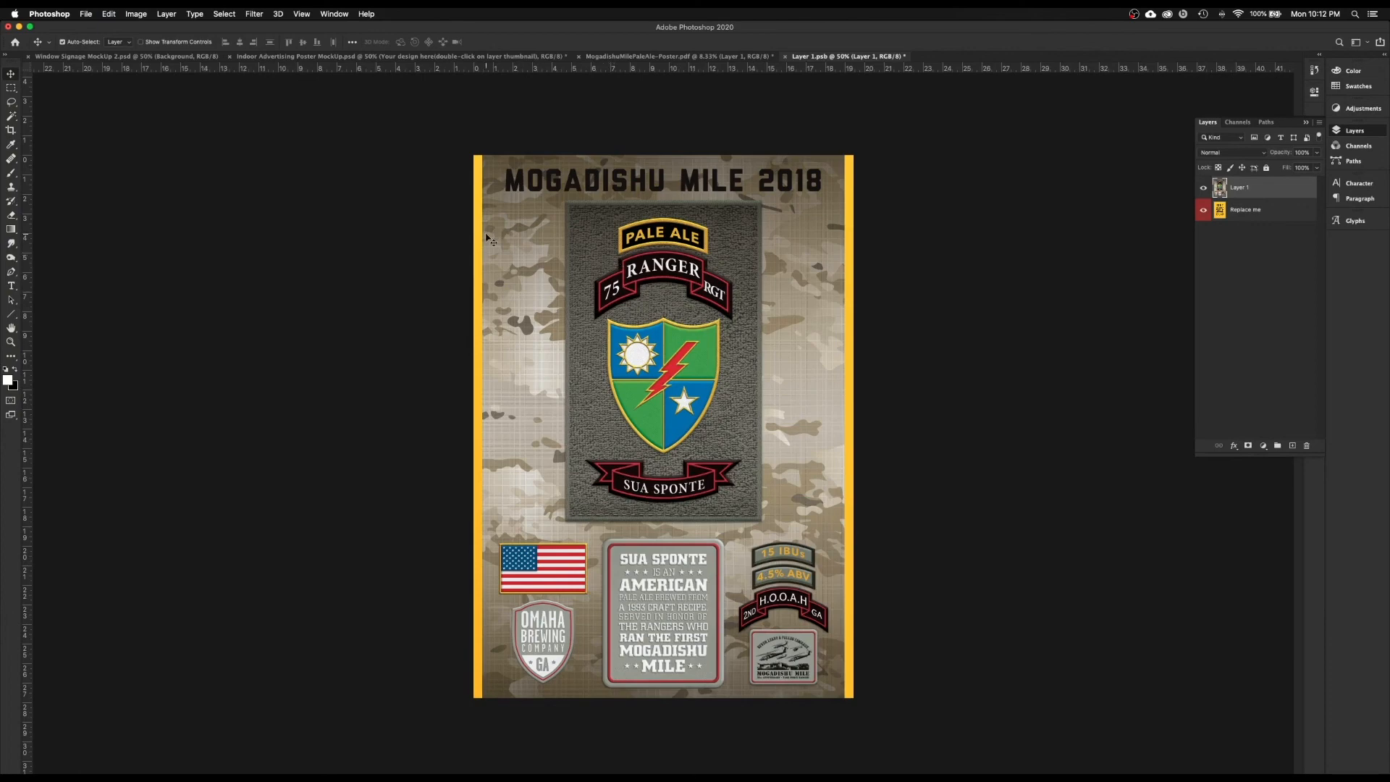
Select the yellow strip along the poster's left edge with a slight overlap and fill it using Content-Aware Fill
click(12, 88)
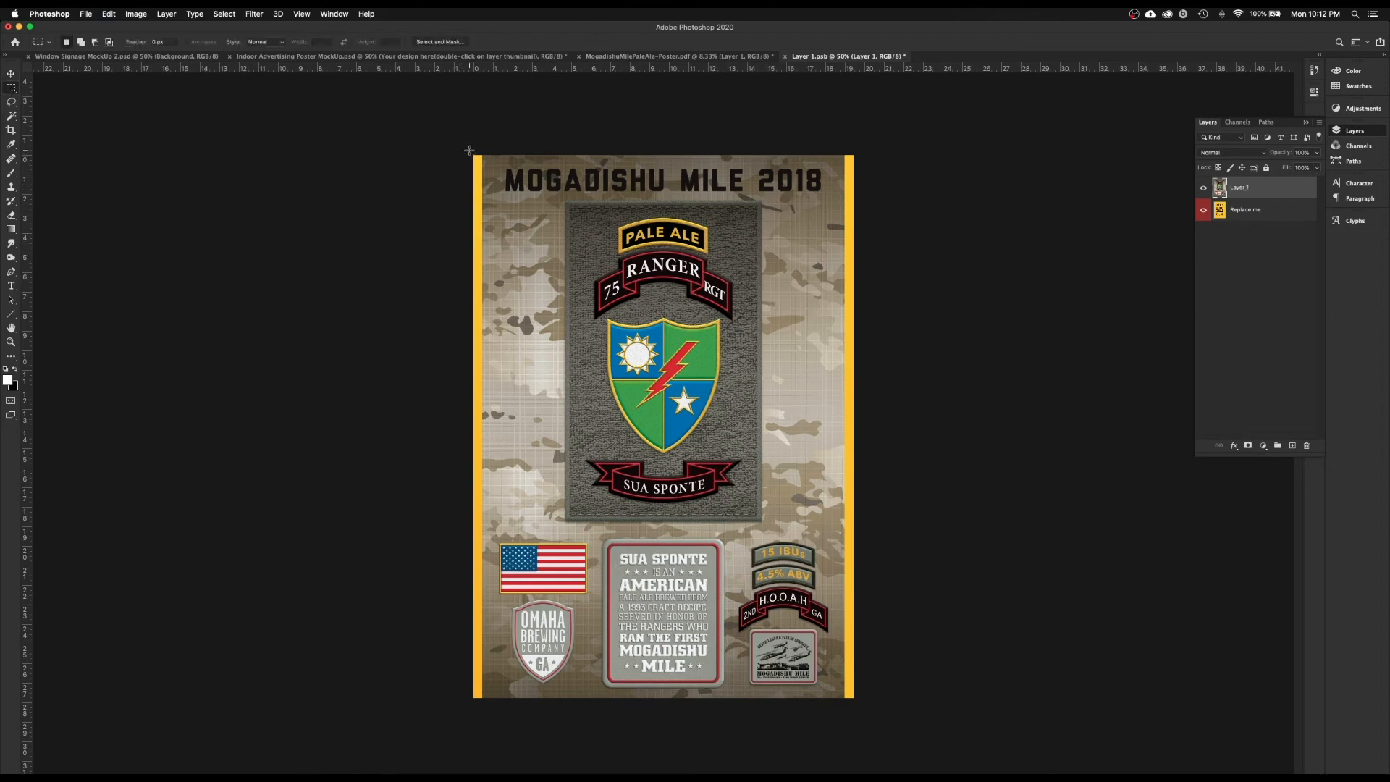
drag(468, 149, 485, 706)
click(109, 14)
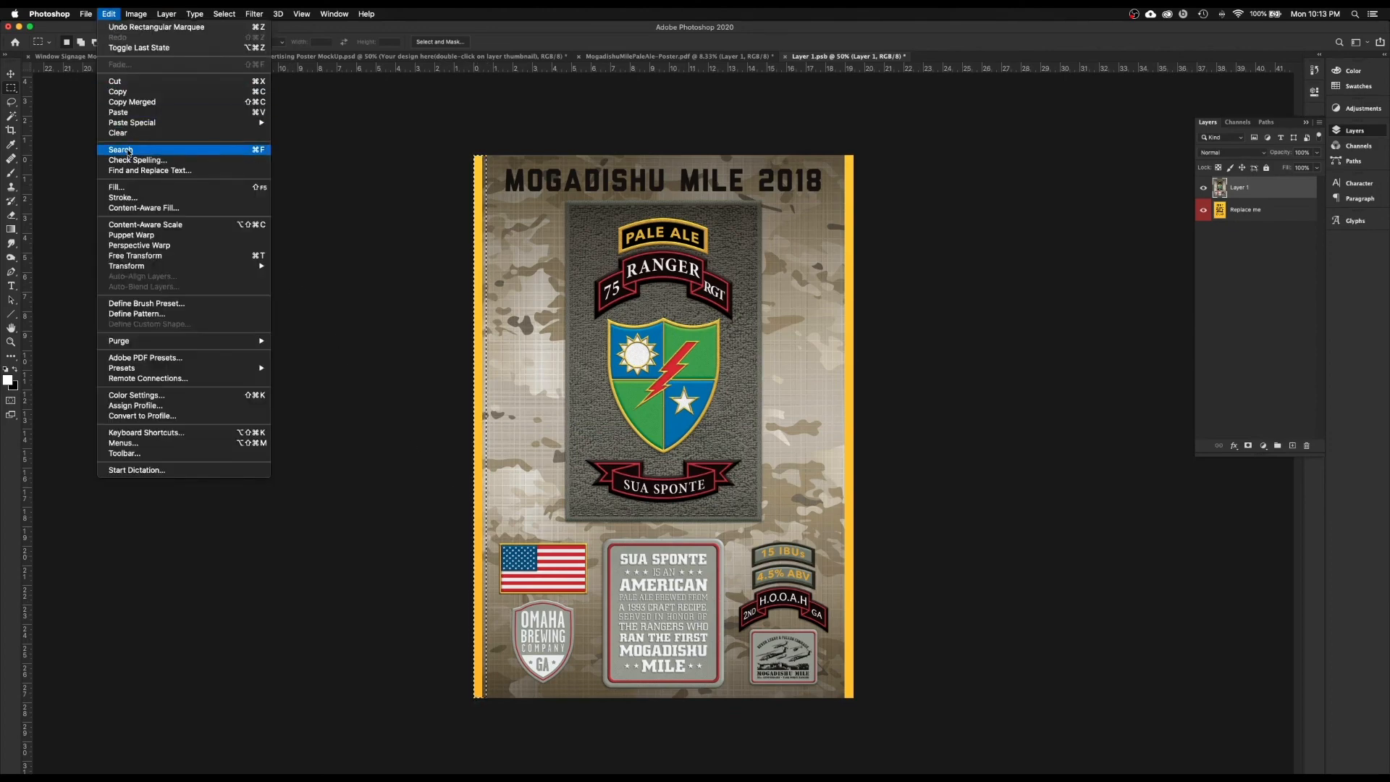
click(151, 210)
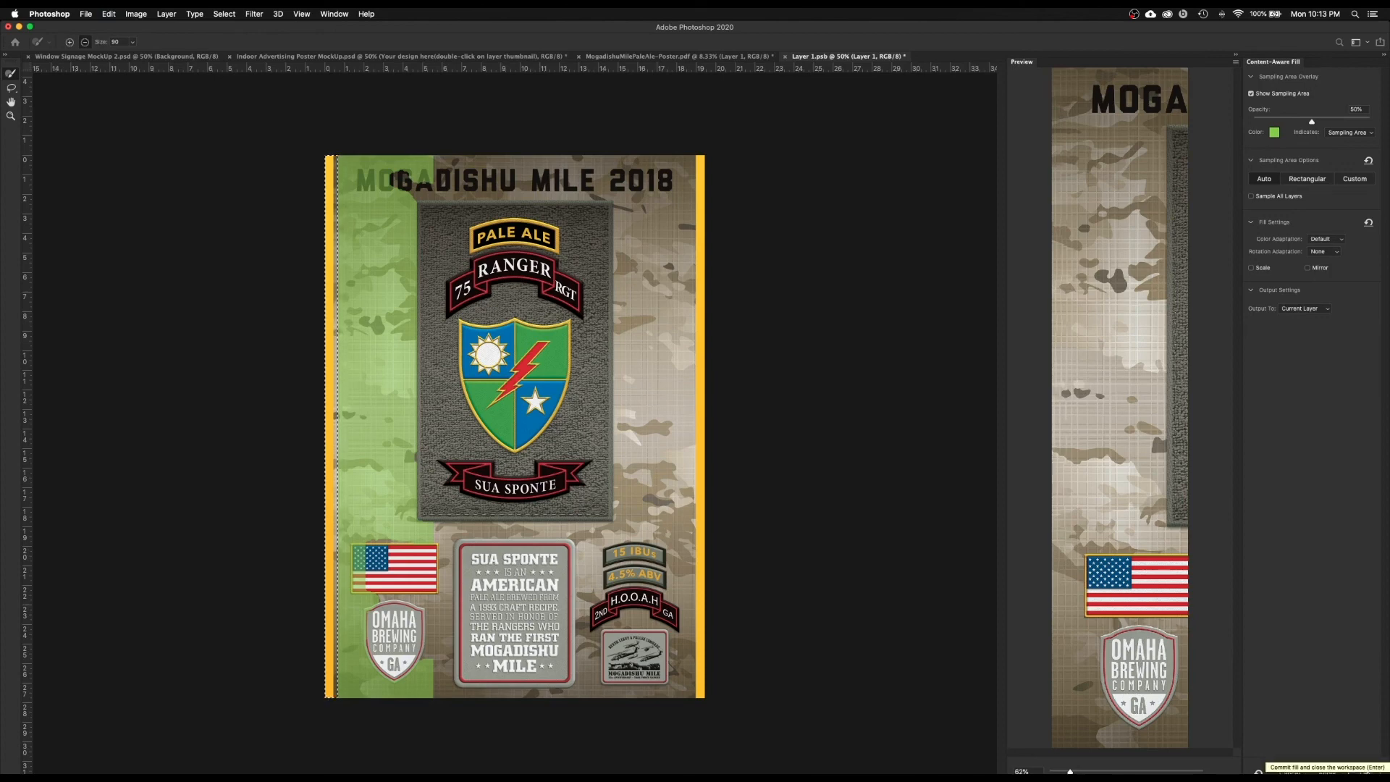
key(Return)
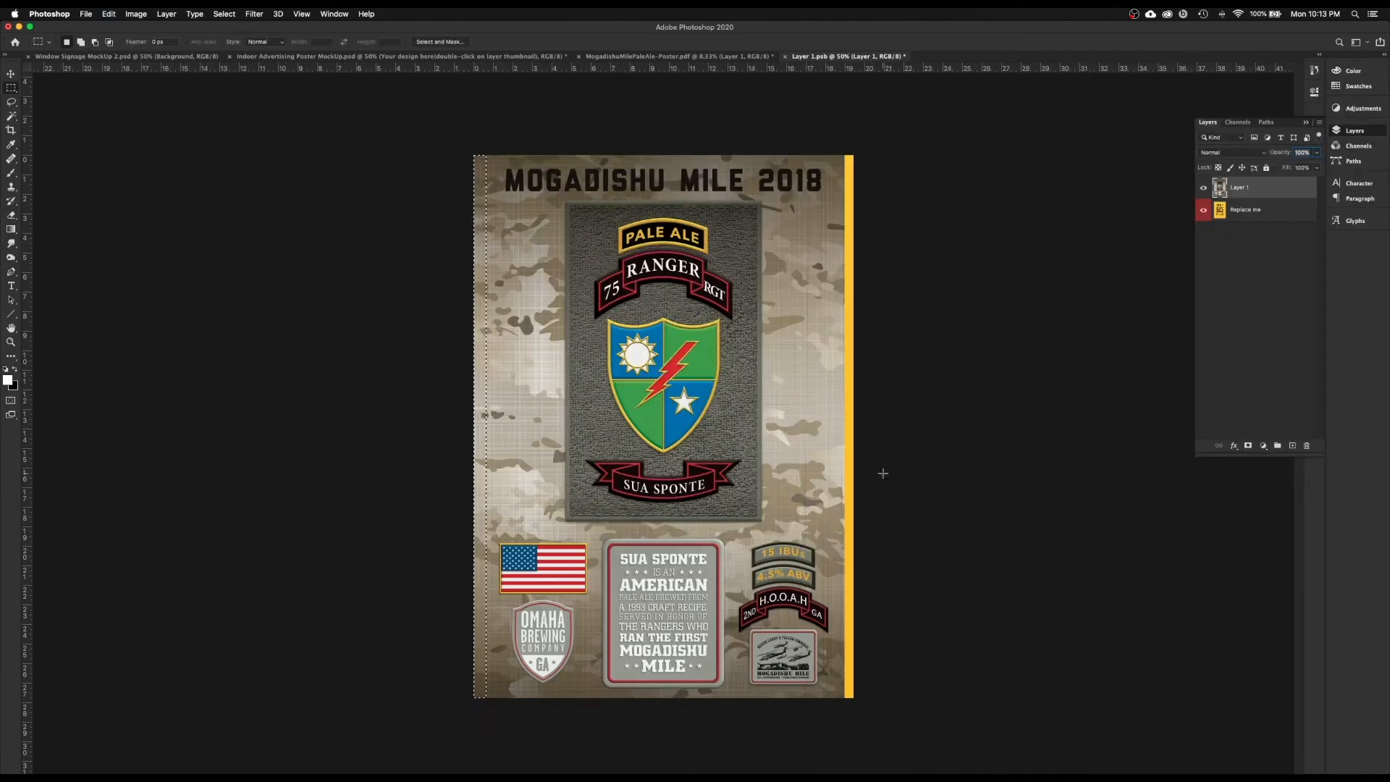
Select the yellow strip along the poster's right edge, fill it using Content-Aware Fill and clear the selection
drag(840, 154, 917, 708)
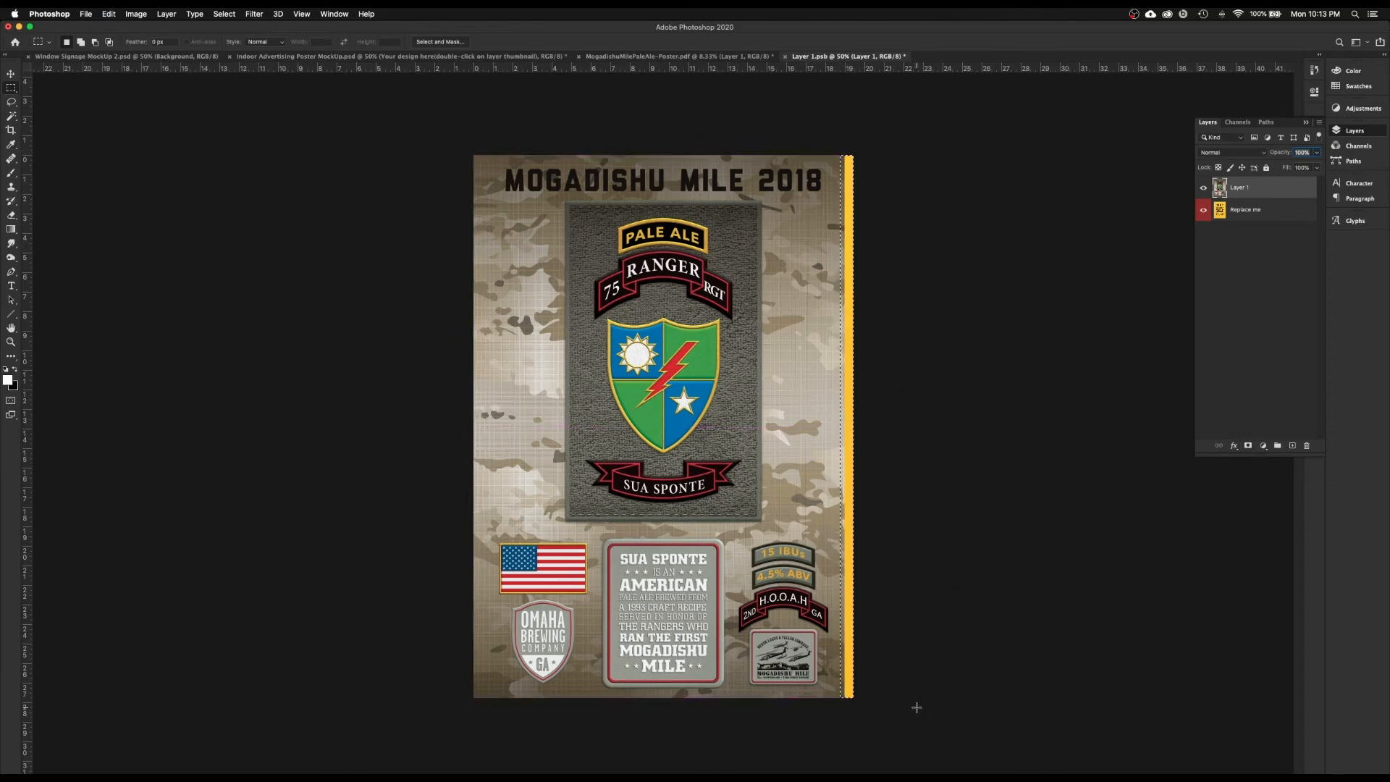
click(112, 14)
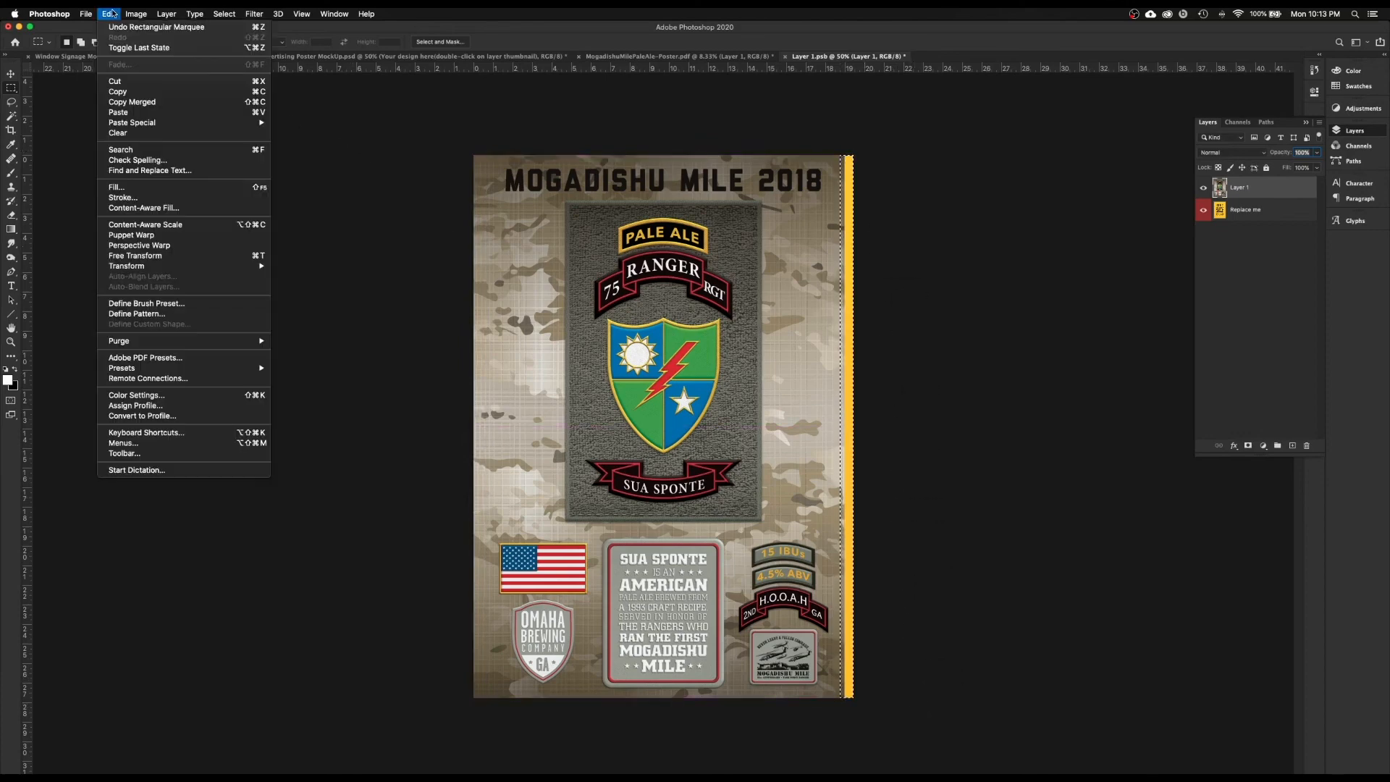
click(180, 207)
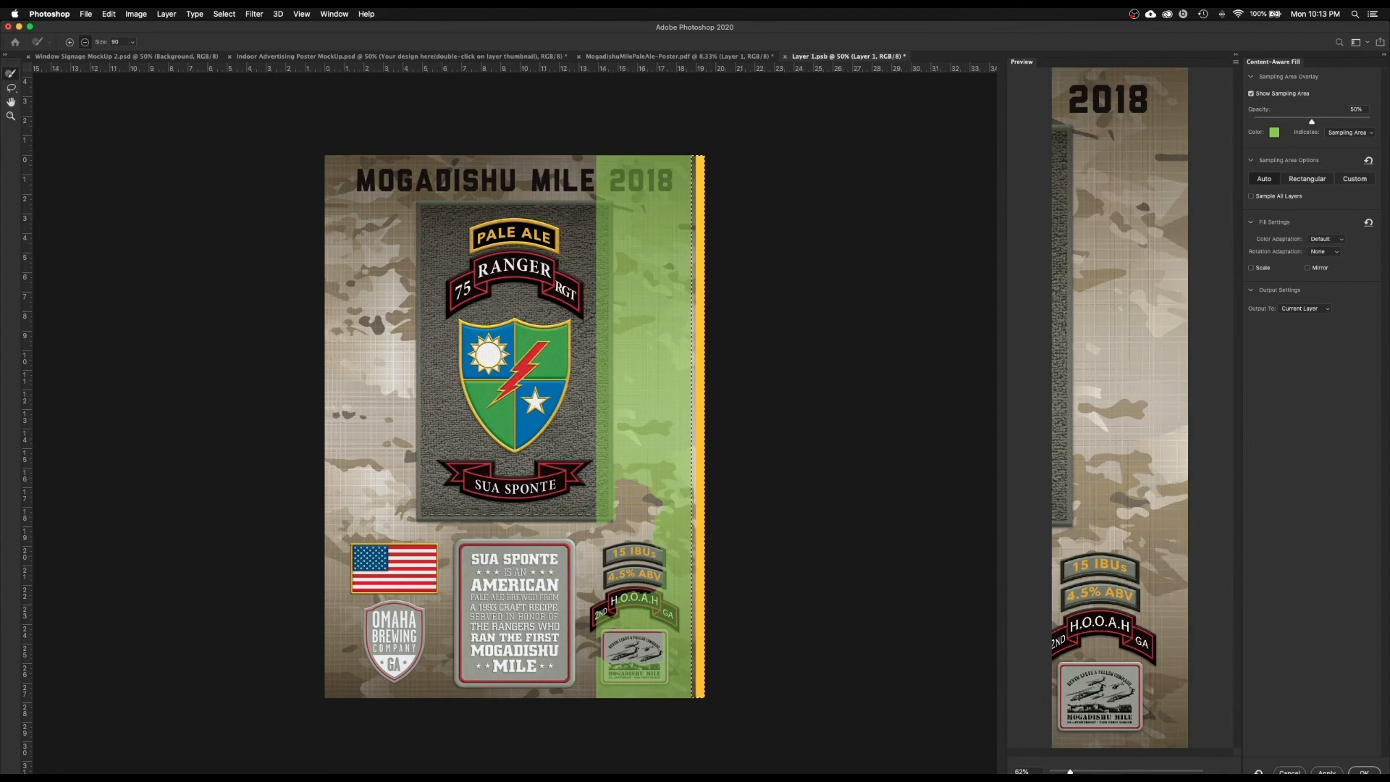
click(1364, 772)
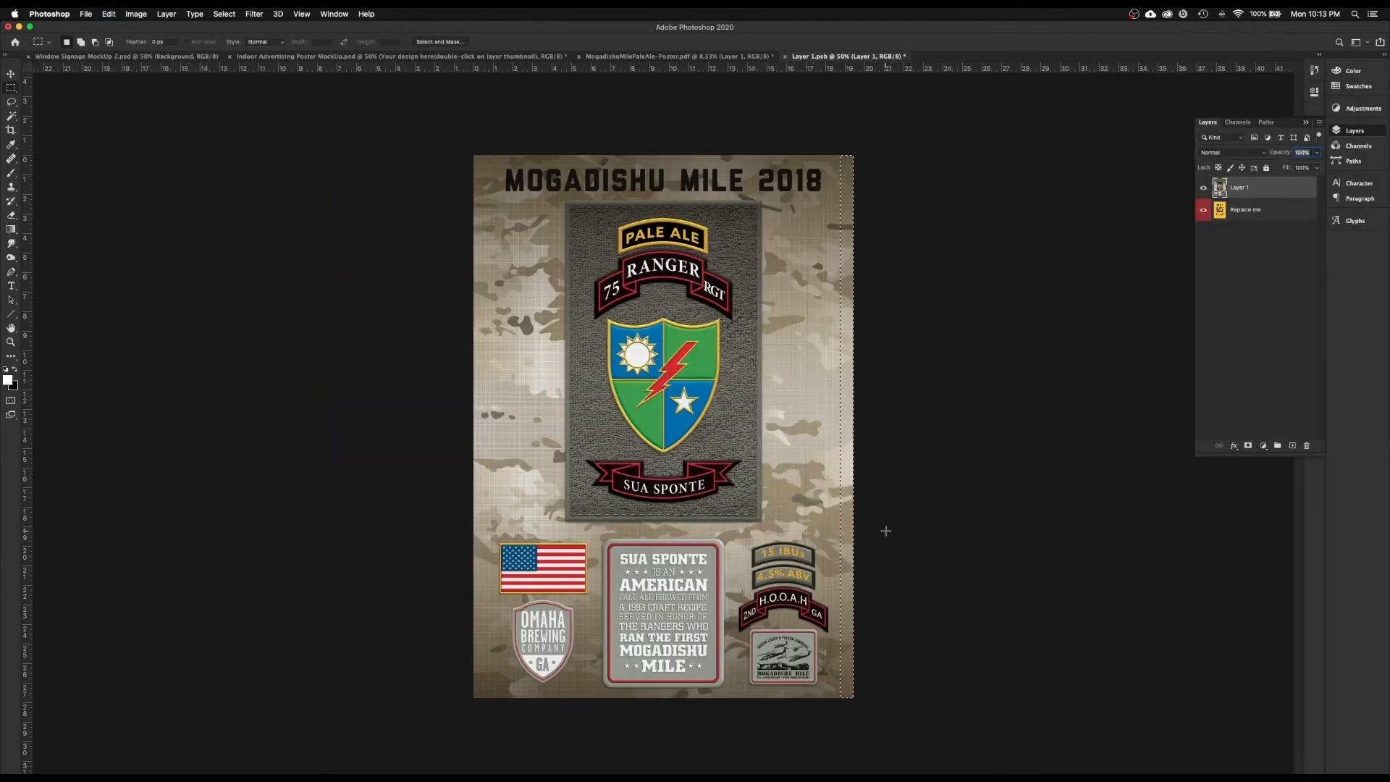
key(super+d)
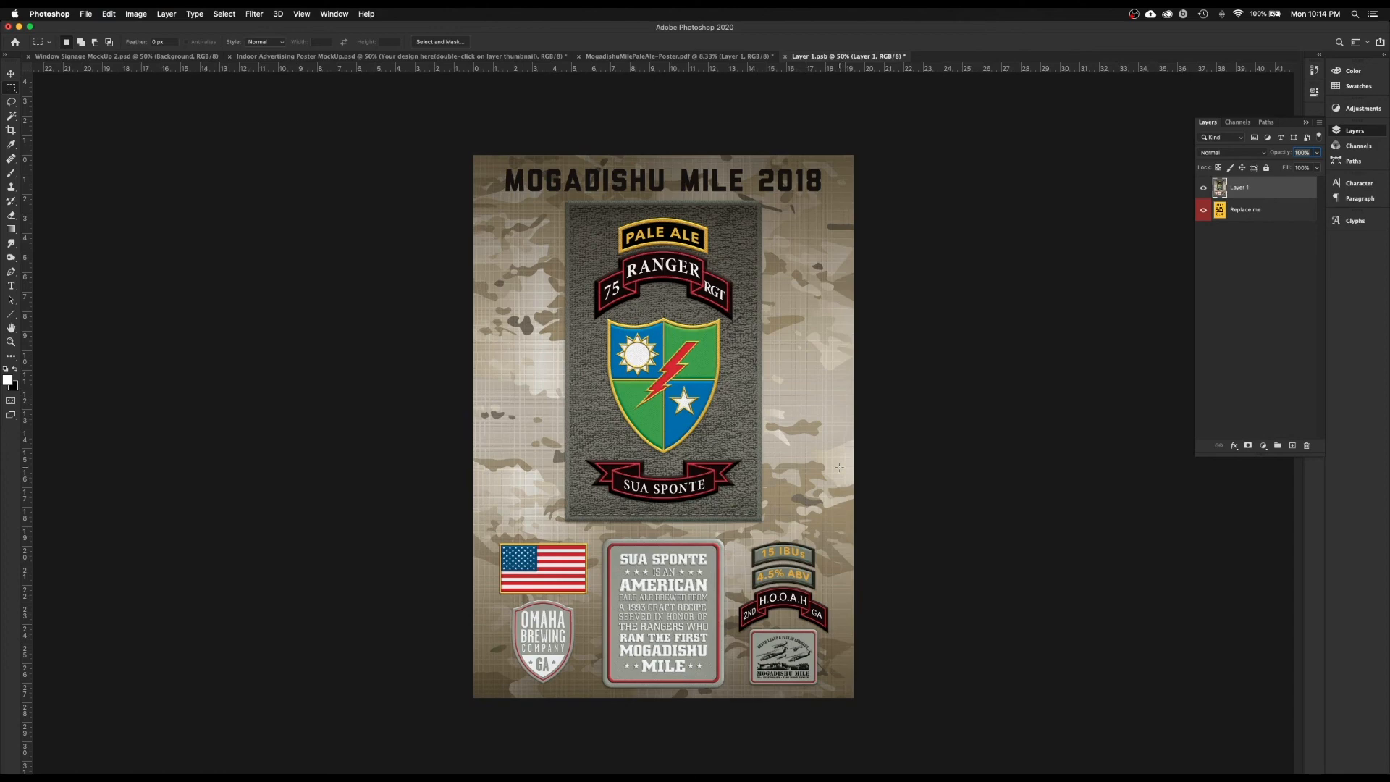
Save and close the smart object document, and return to the Indoor Advertising Poster MockUp
key(super+s)
key(super+w)
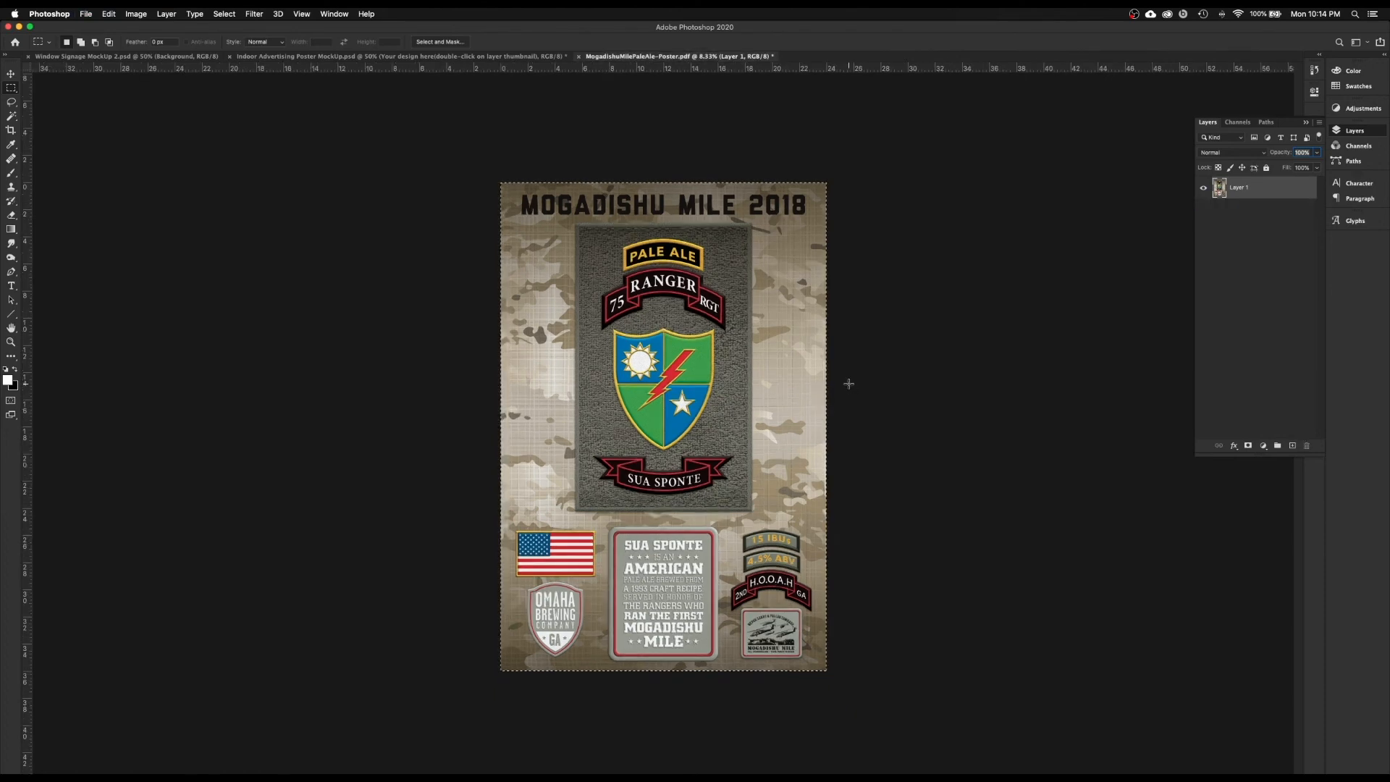
click(480, 57)
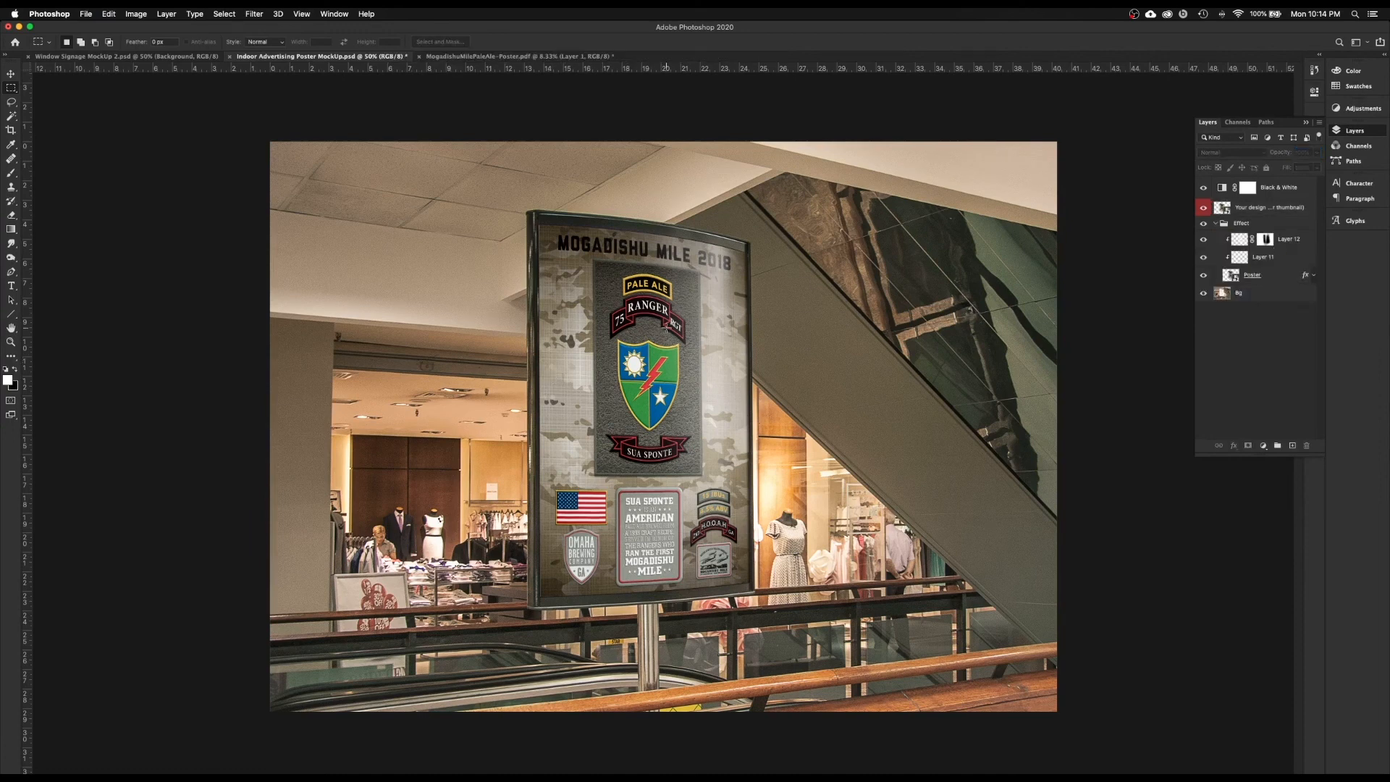
Save the mockup as a Photoshop file named Mog-Mile-Poster.psd on the Desktop
click(86, 14)
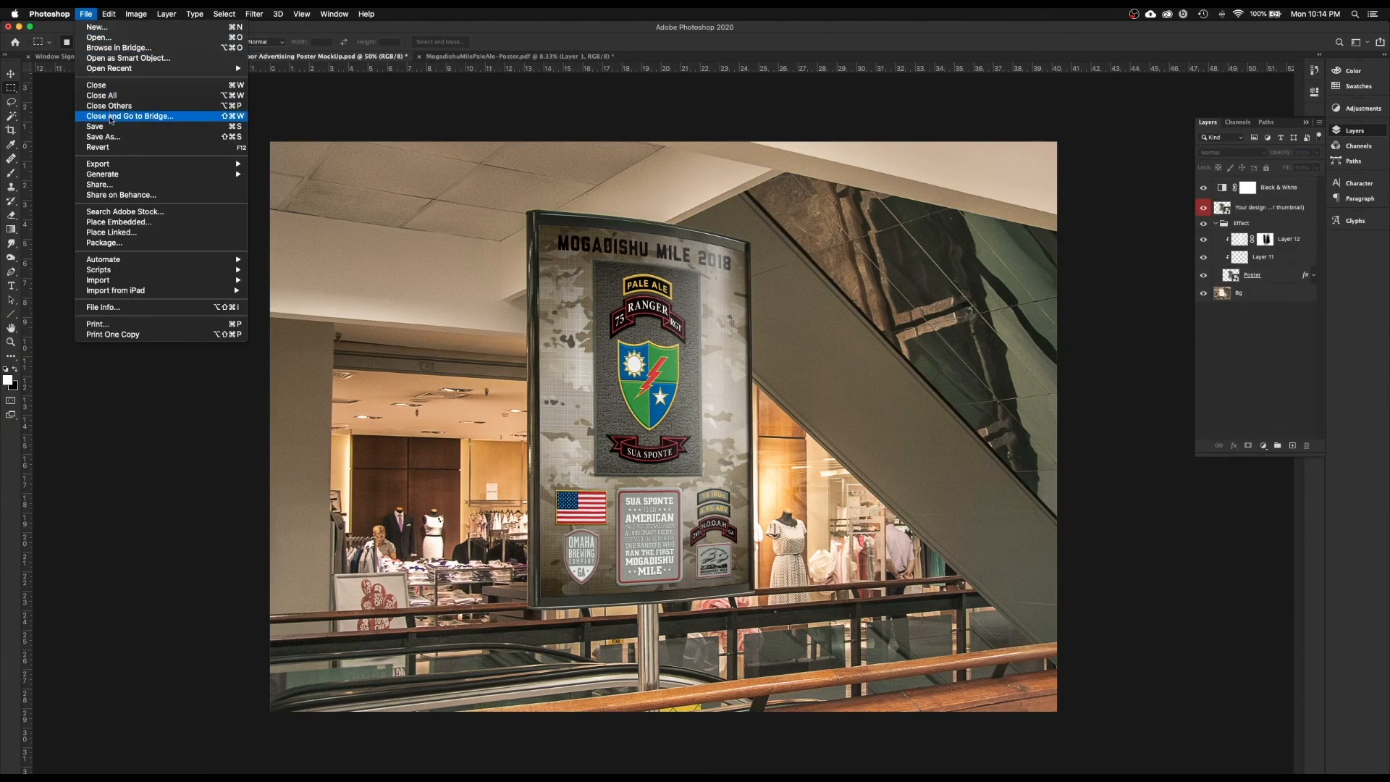
click(110, 138)
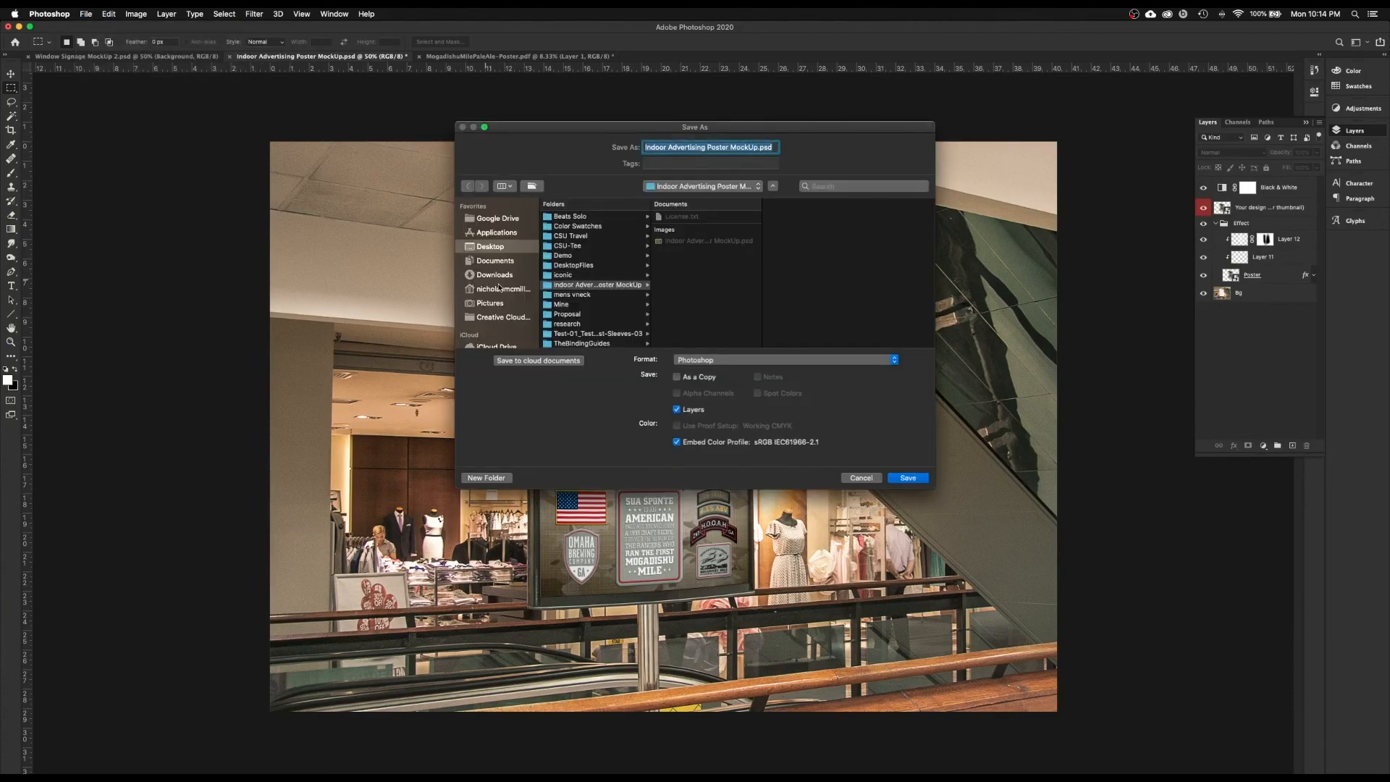
click(758, 146)
drag(757, 147, 612, 144)
text(M)
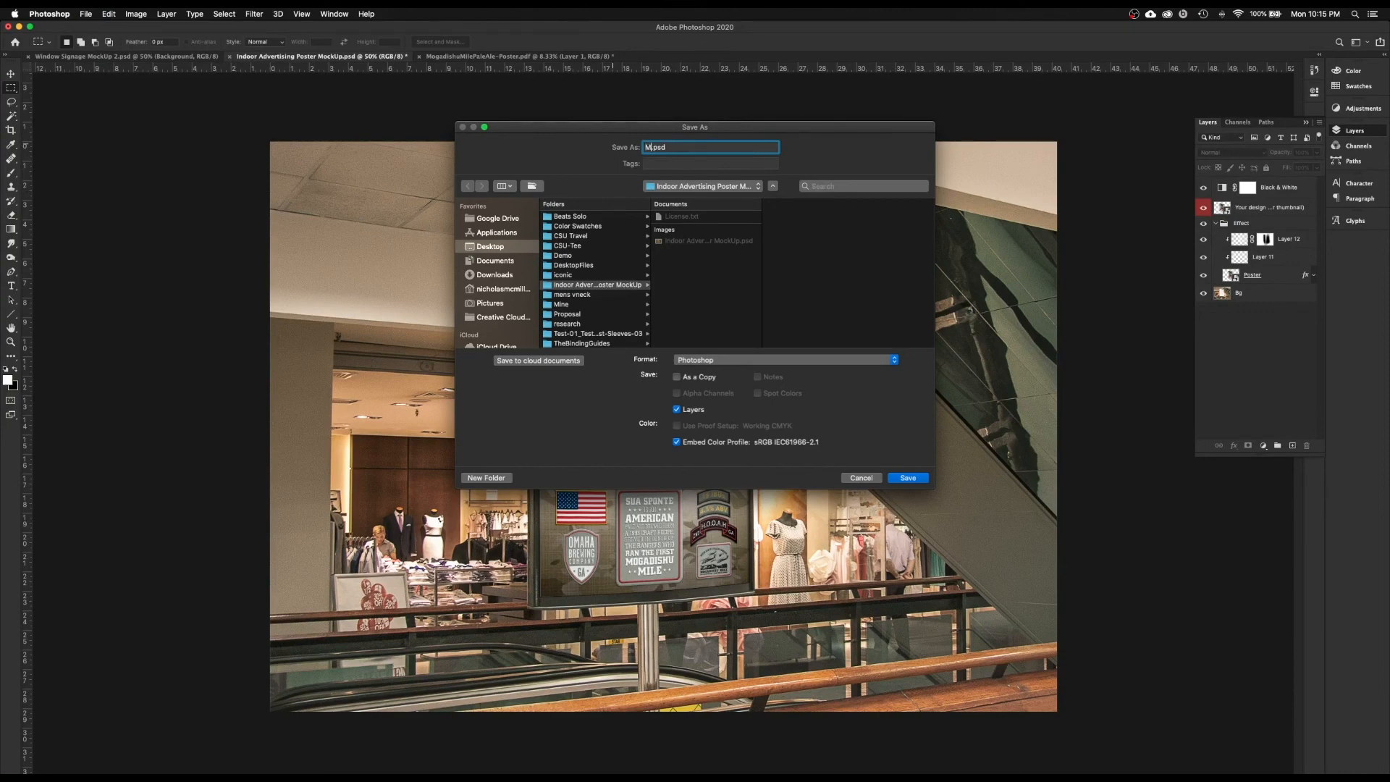
text(og-Mile-Poster)
click(493, 247)
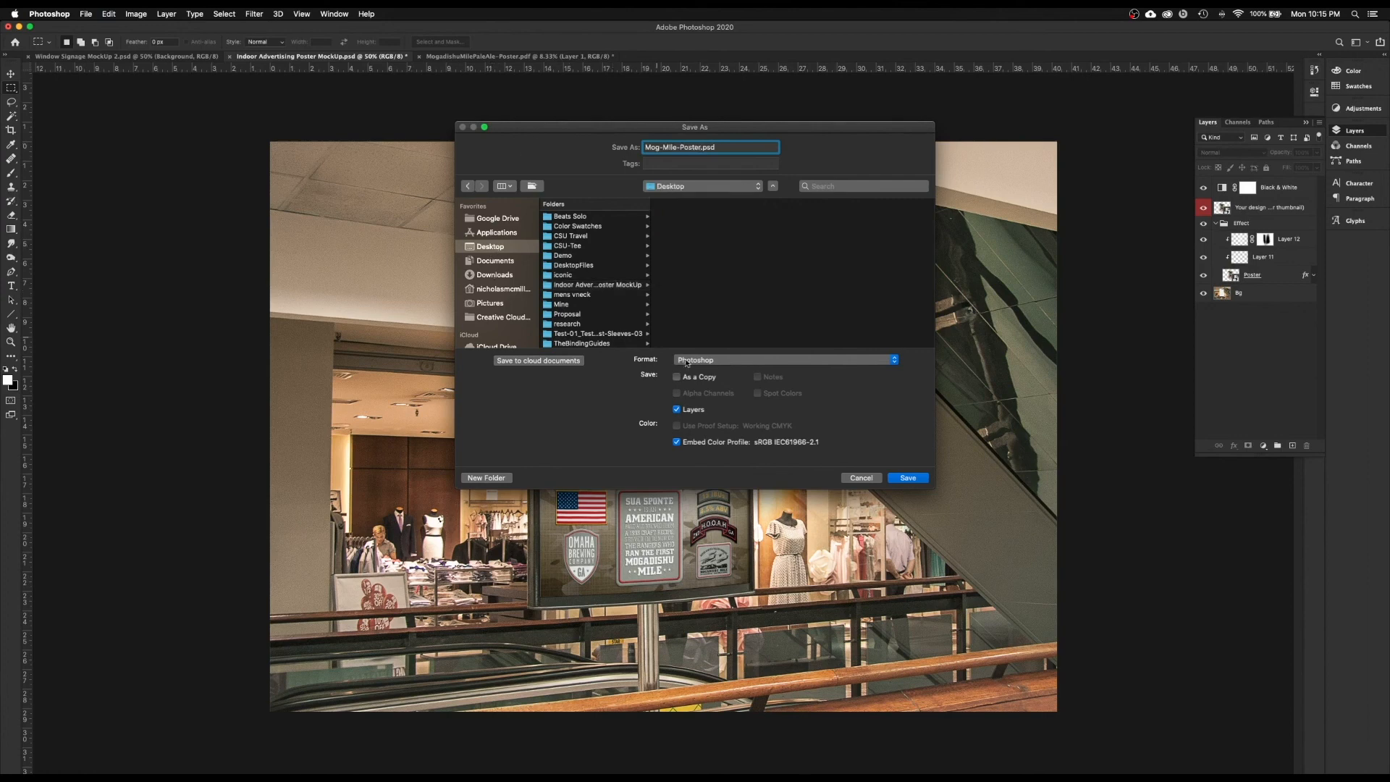
click(908, 479)
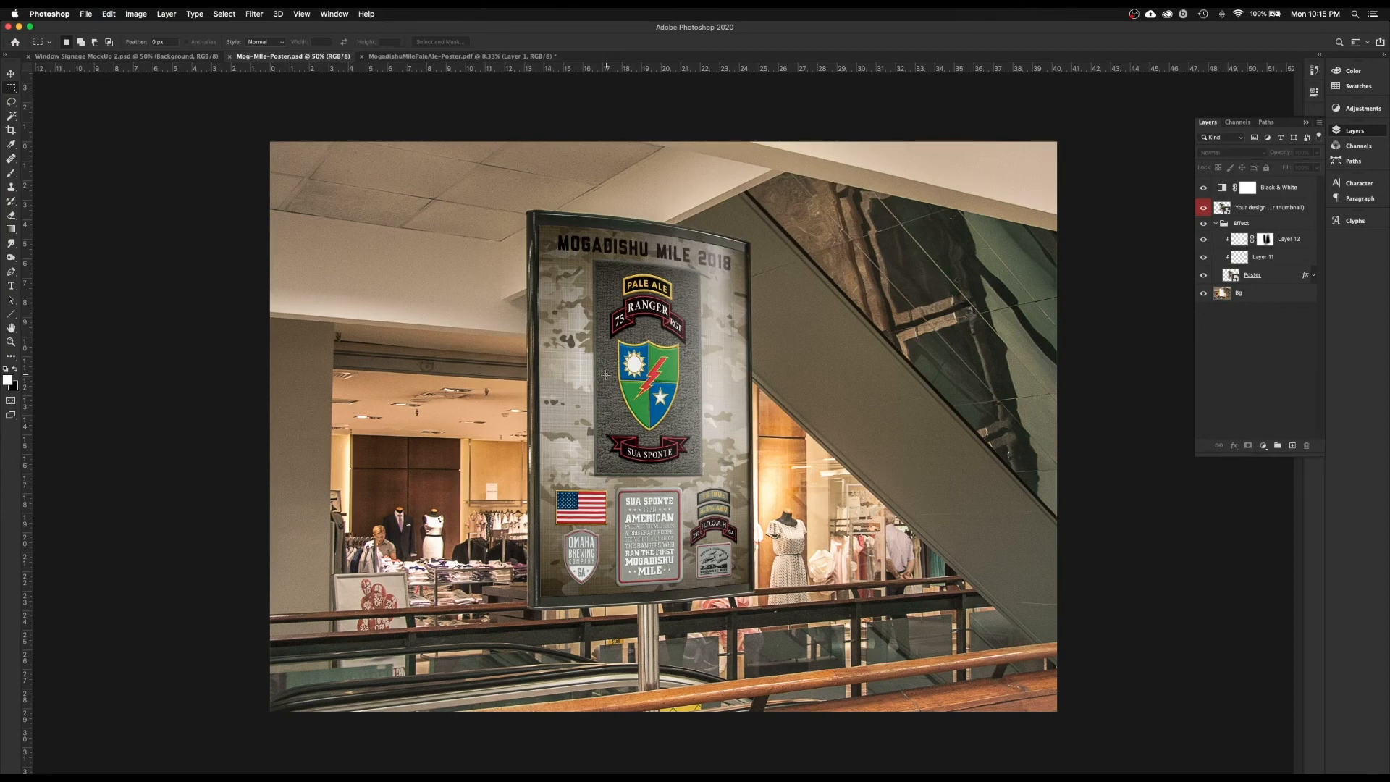
Set the mockup's image resolution to 300 pixels/inch with resampling off
click(88, 14)
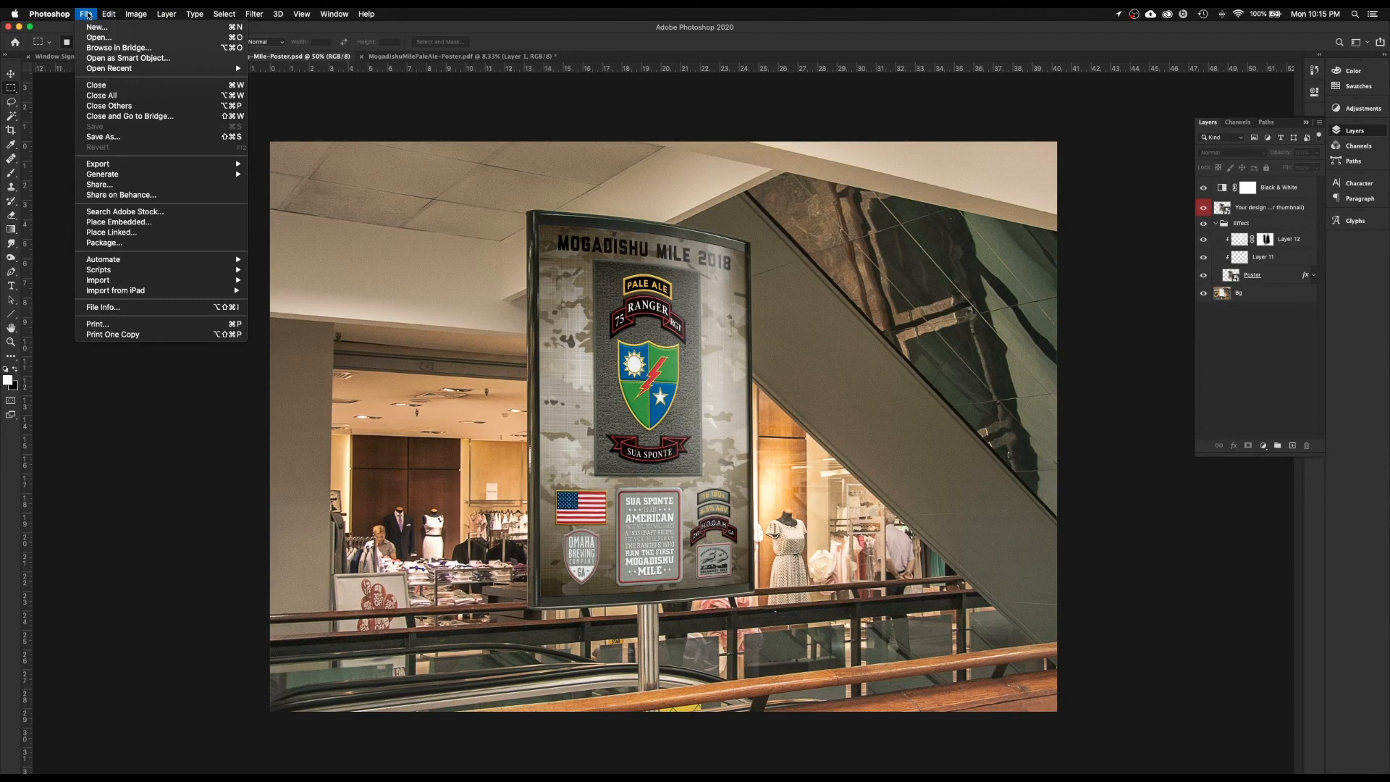
click(87, 13)
click(136, 16)
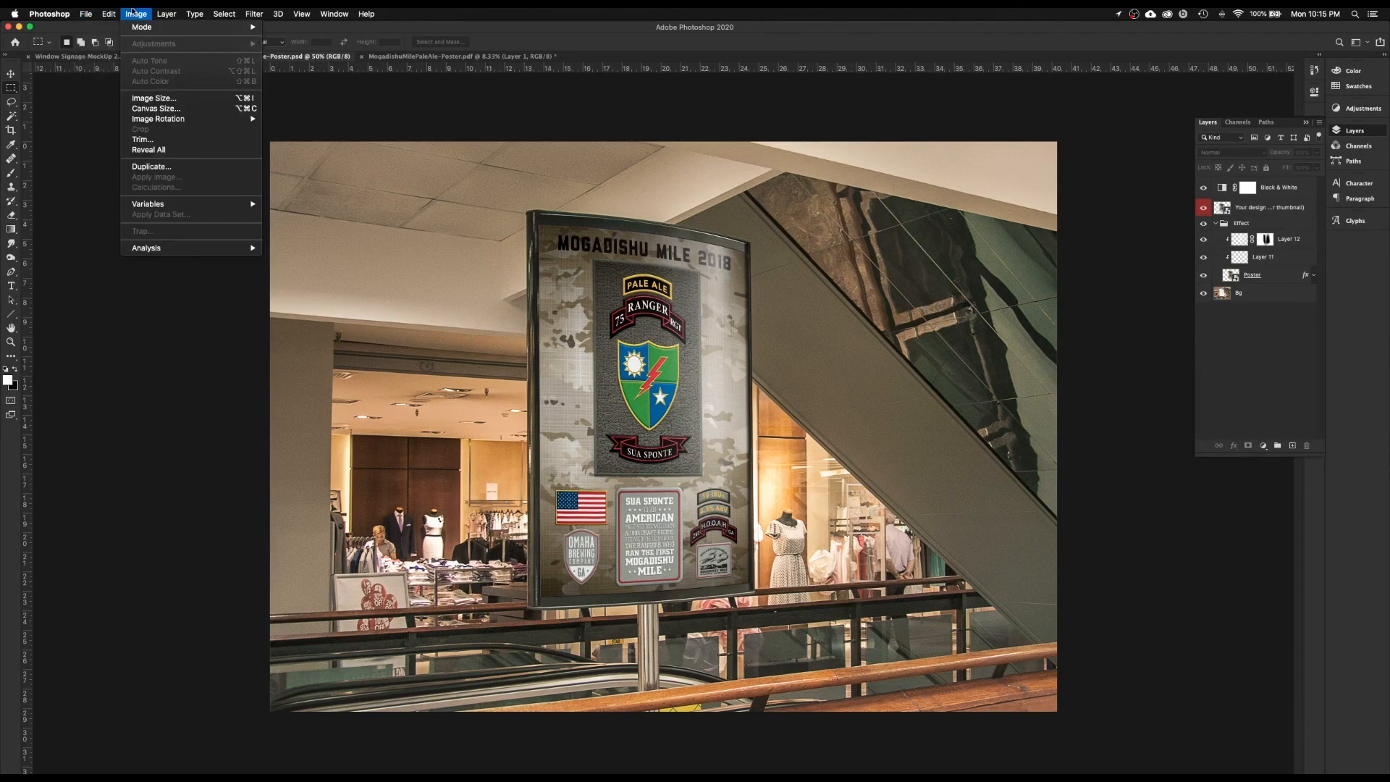
click(153, 98)
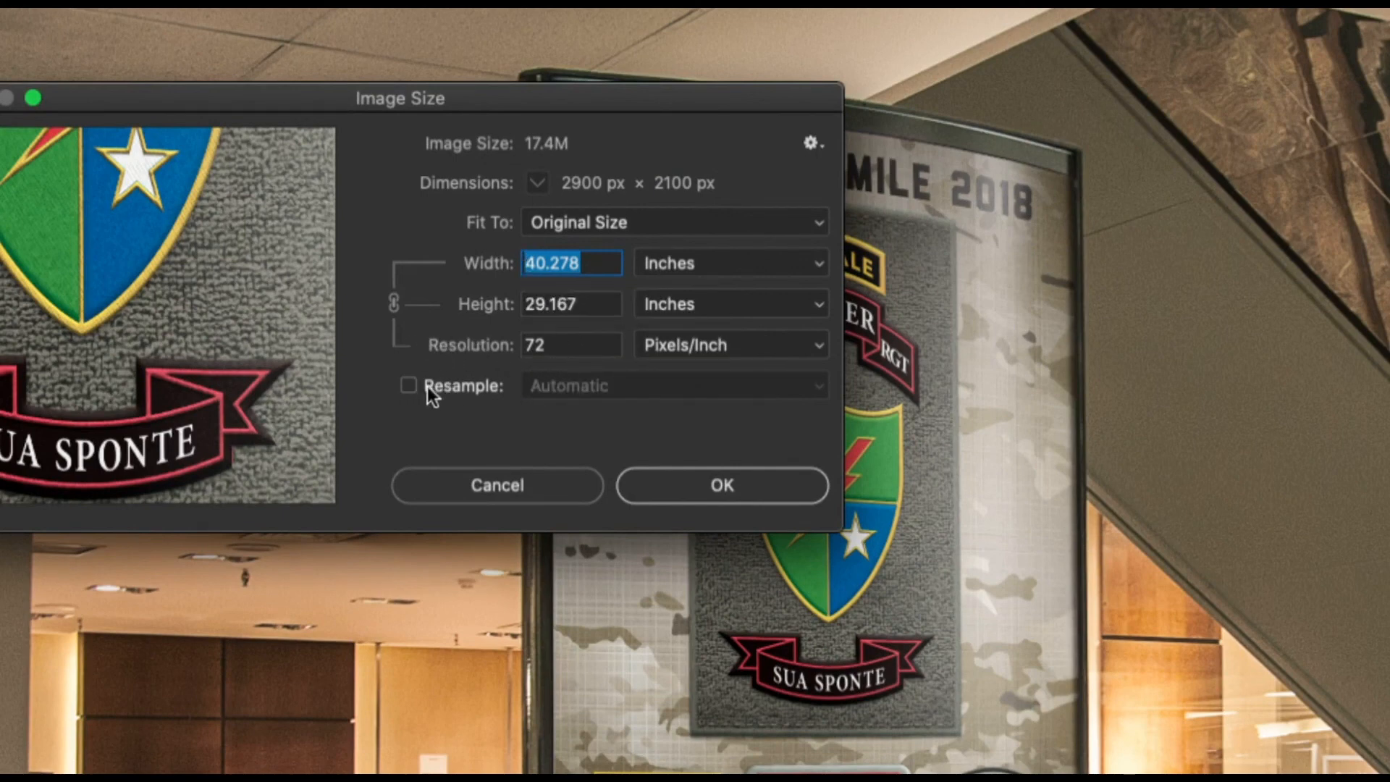
click(545, 347)
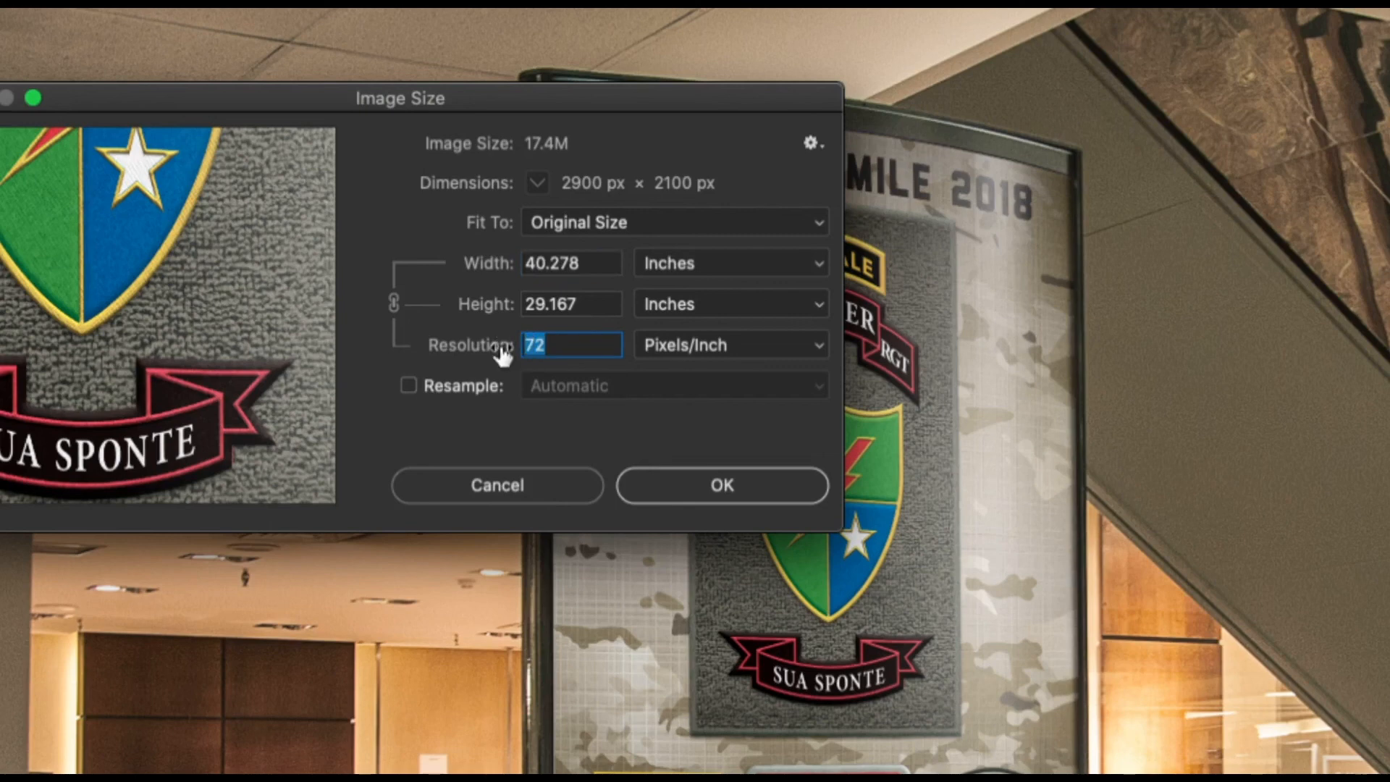
text(300)
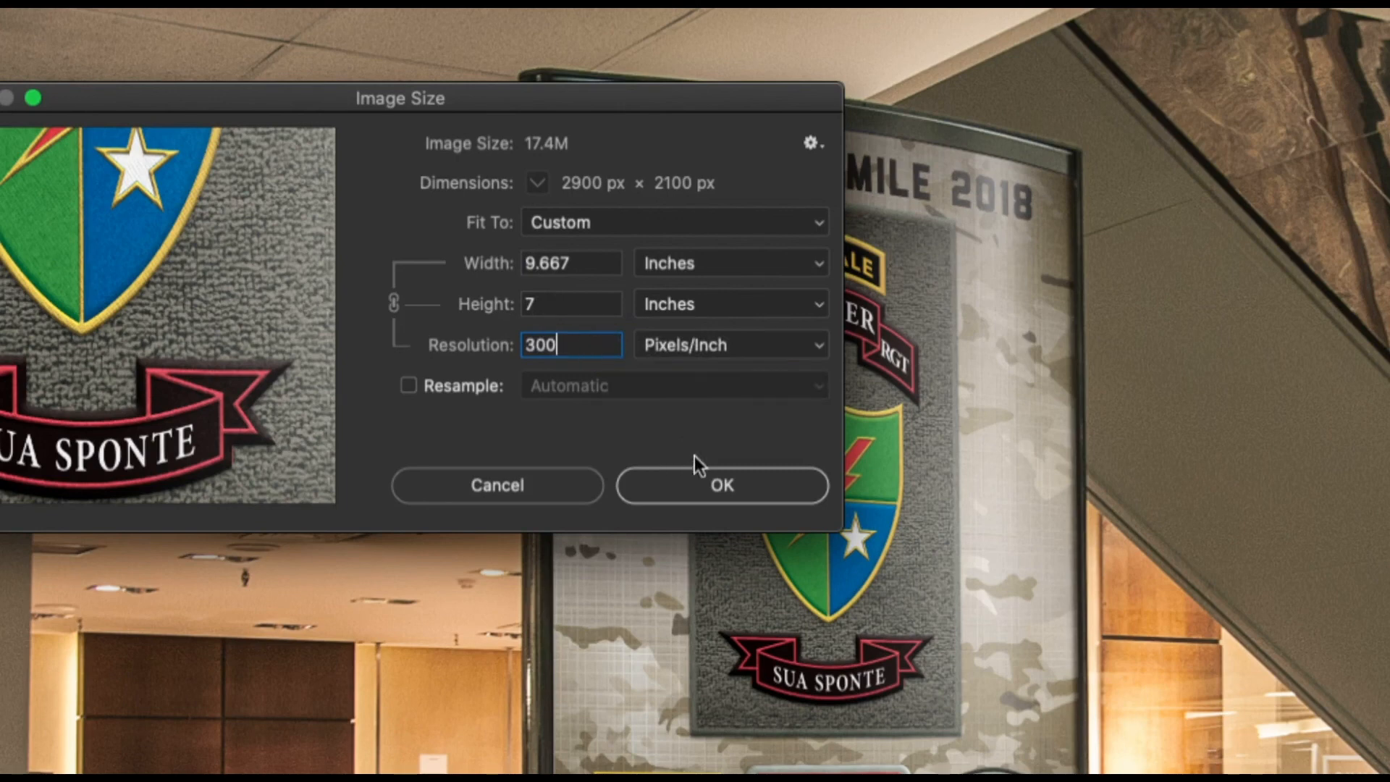
click(715, 488)
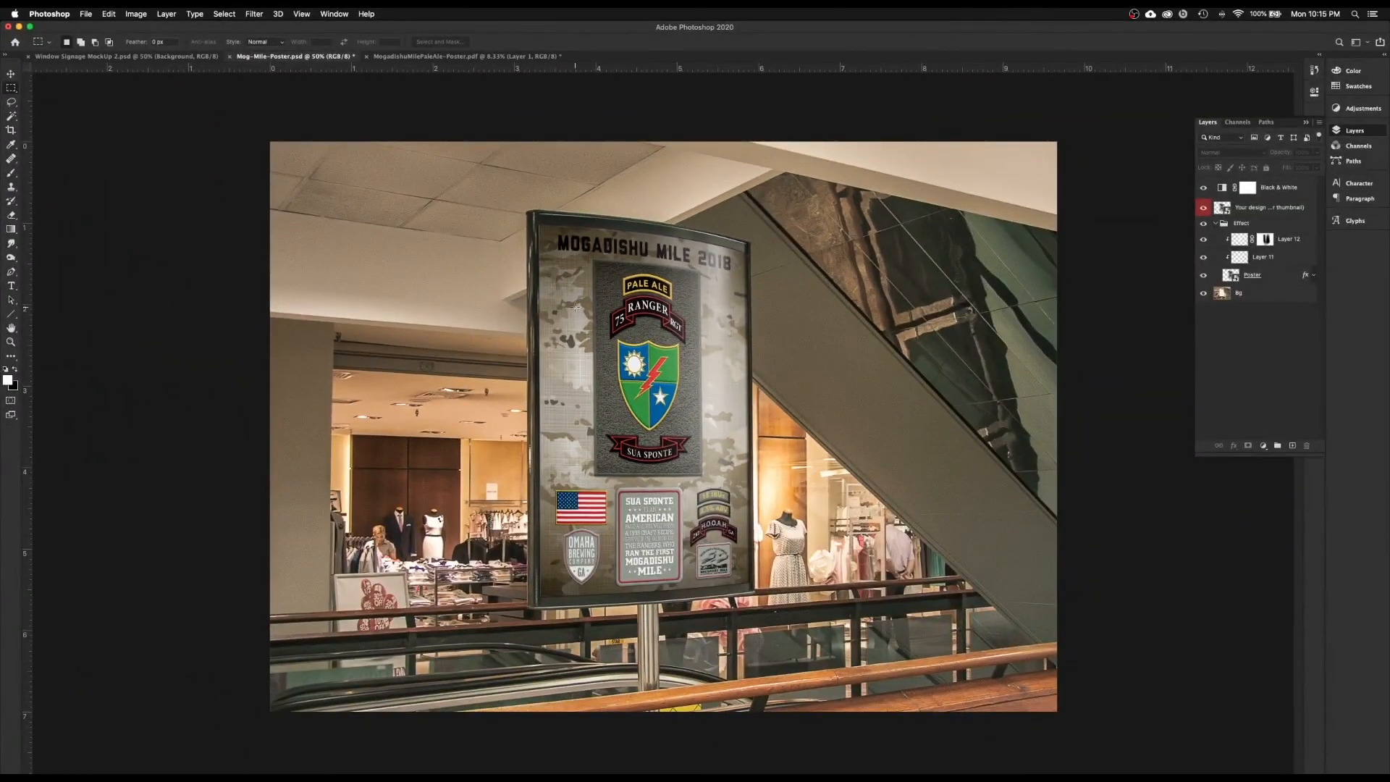
Save a JPEG copy of the mockup as Mog-Mile-Poster.jpg on the Desktop at Maximum quality, 12
click(92, 15)
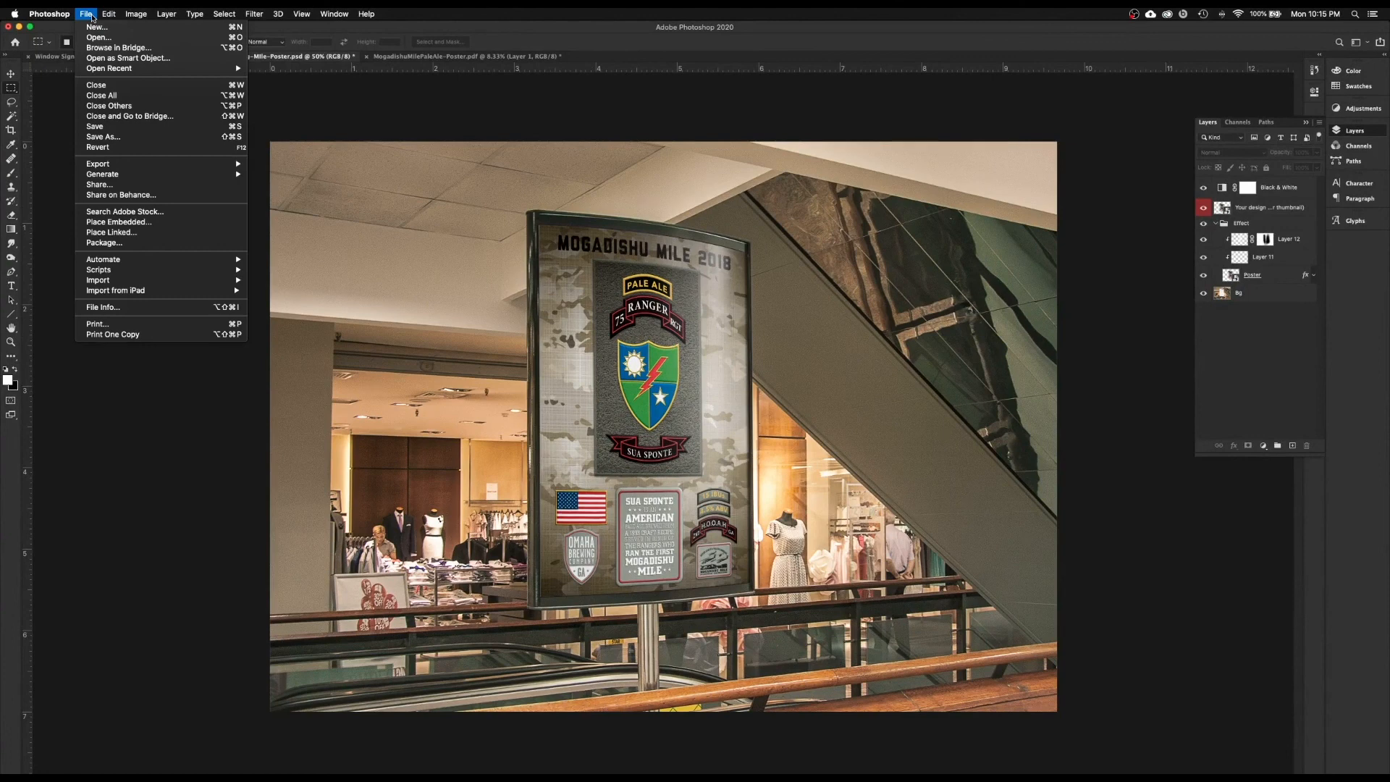
mouse_move(110, 167)
click(101, 137)
click(781, 361)
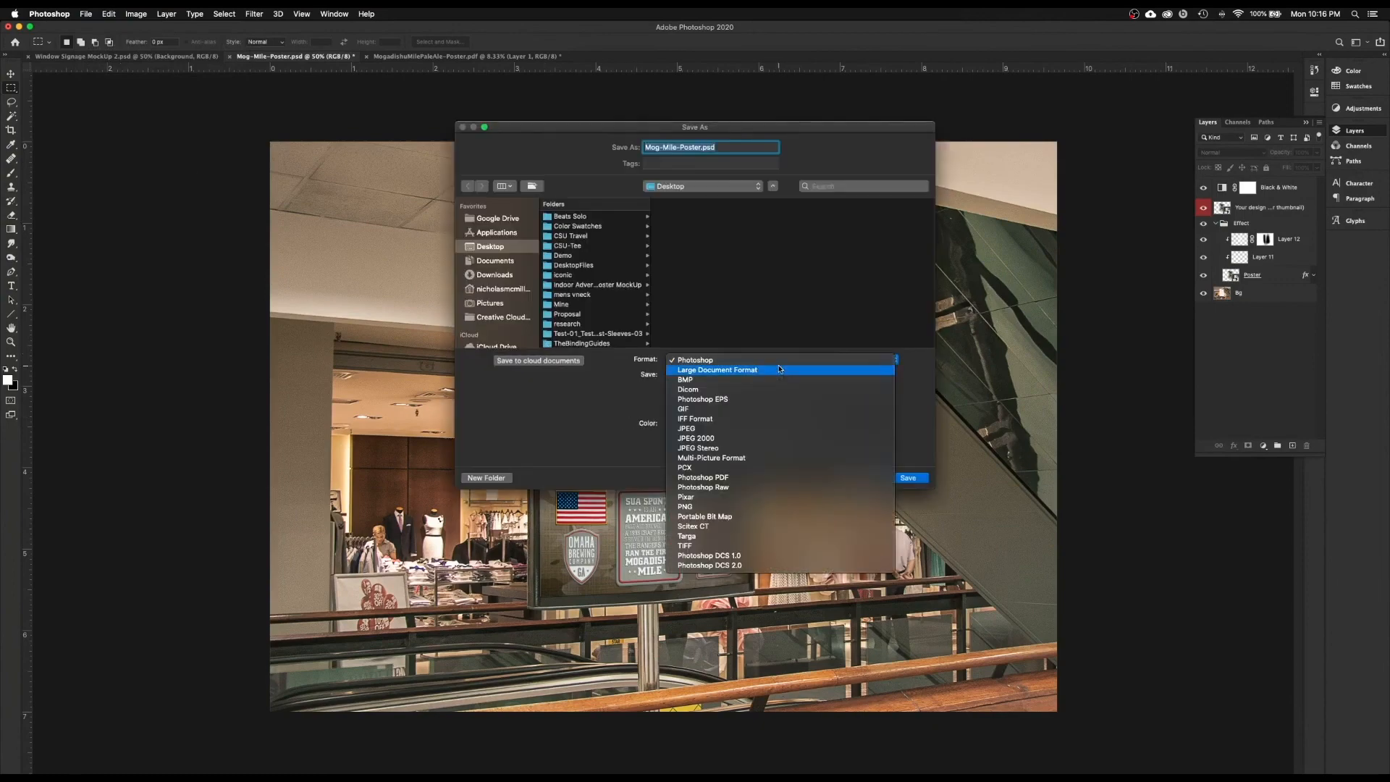
click(768, 438)
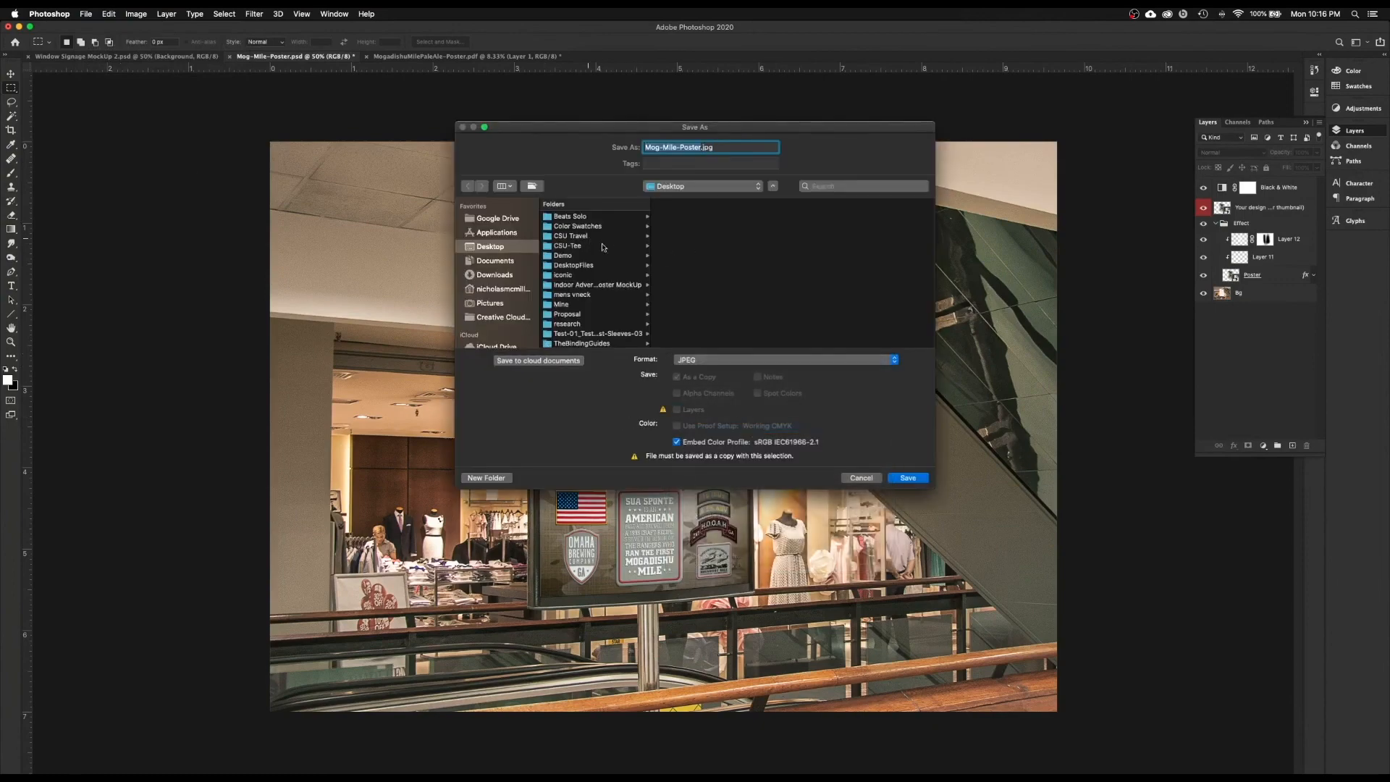
click(908, 478)
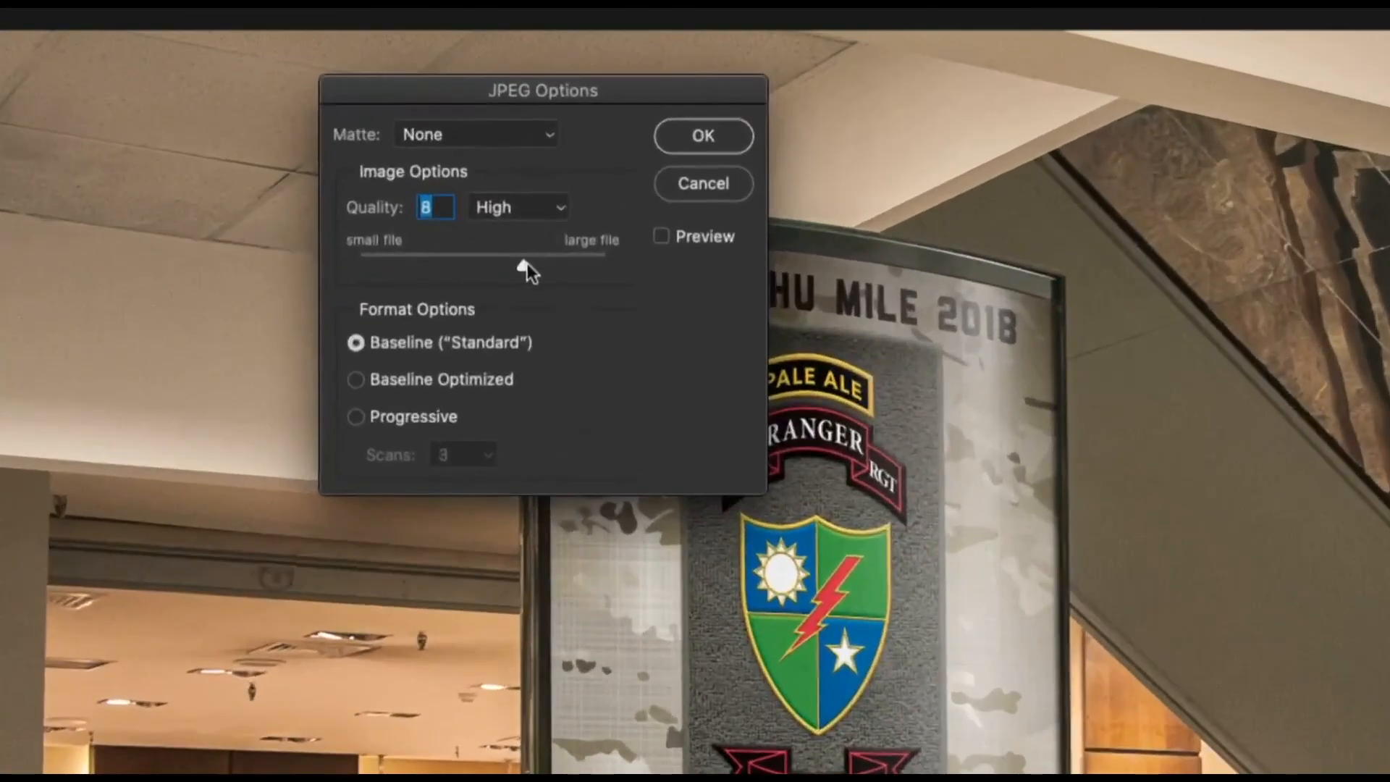
drag(524, 267, 656, 274)
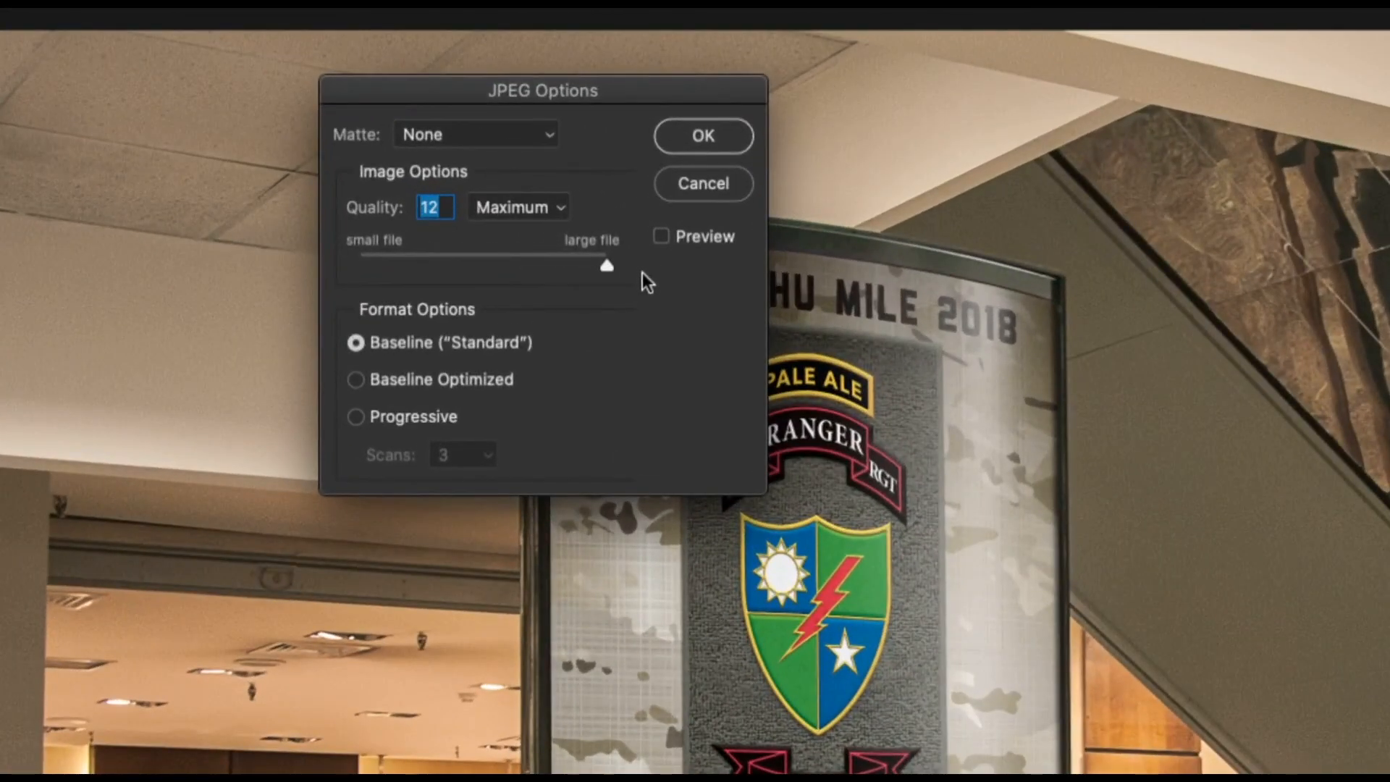
click(701, 144)
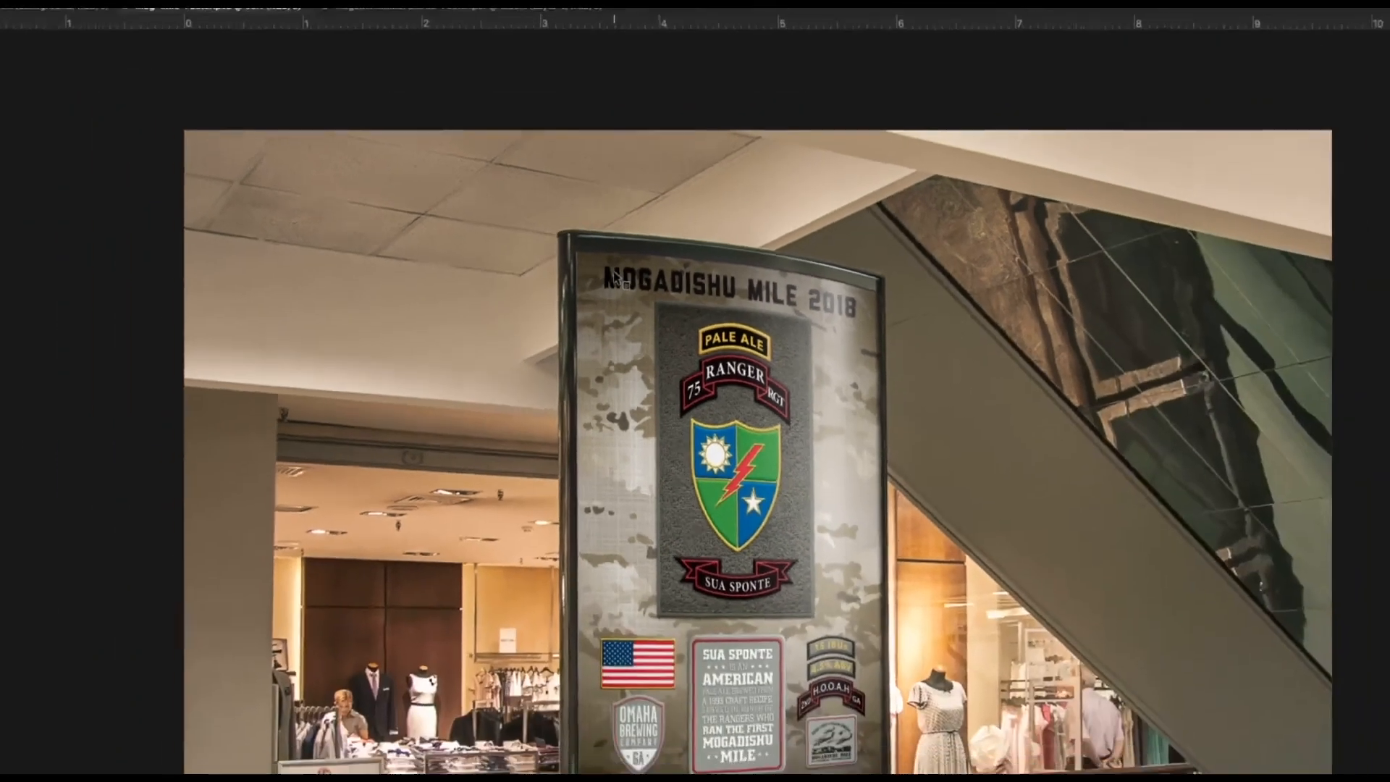
Close the Mog-Mile-Poster mockup and the MogadishuMilePaleAle-Poster document without saving changes
key(super+w)
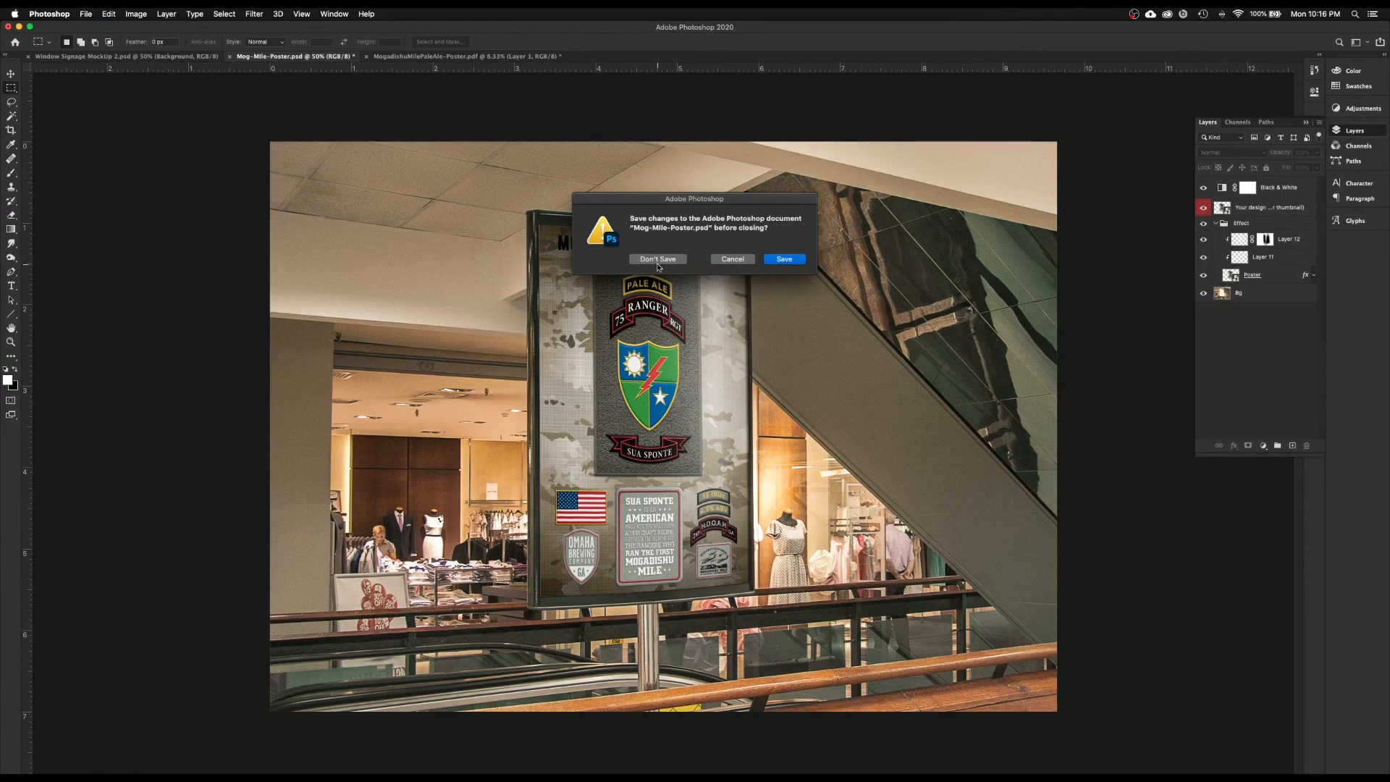
click(656, 261)
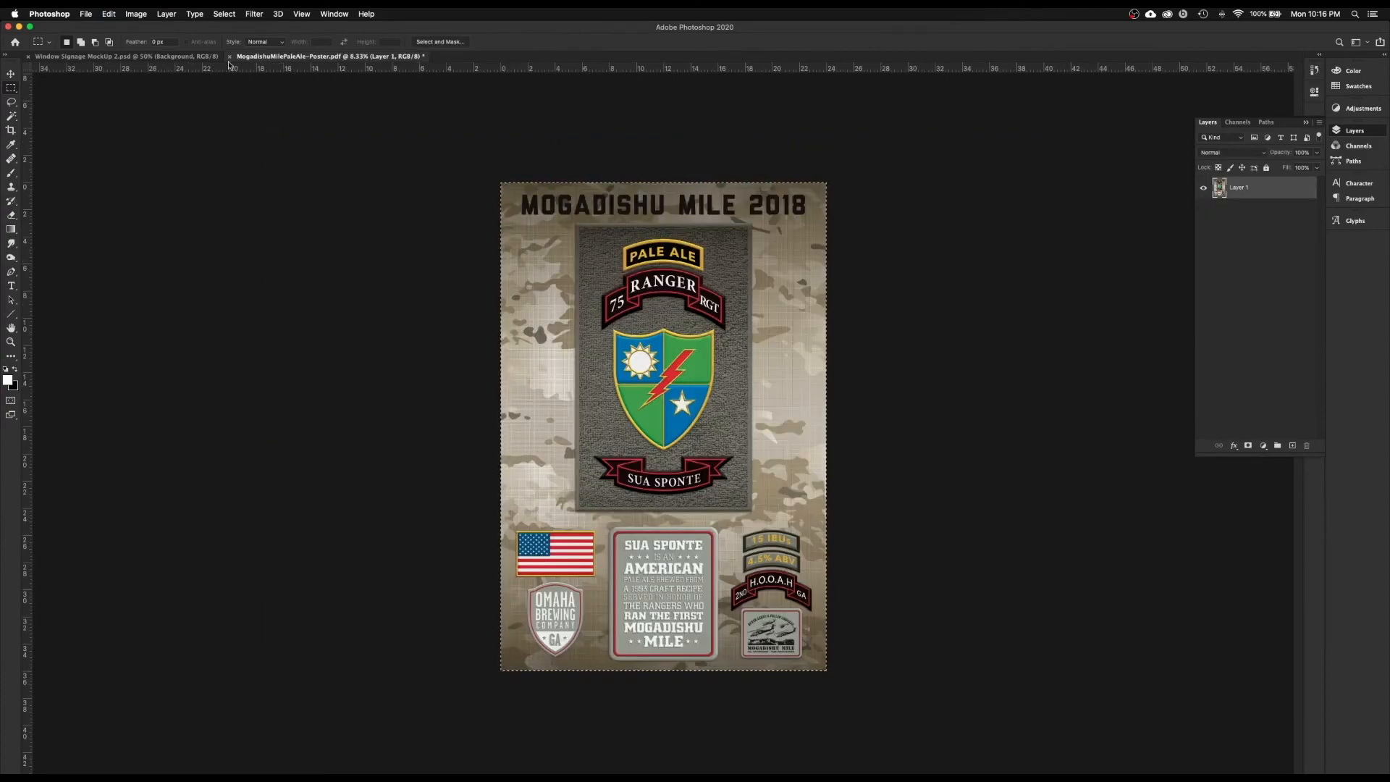
click(230, 56)
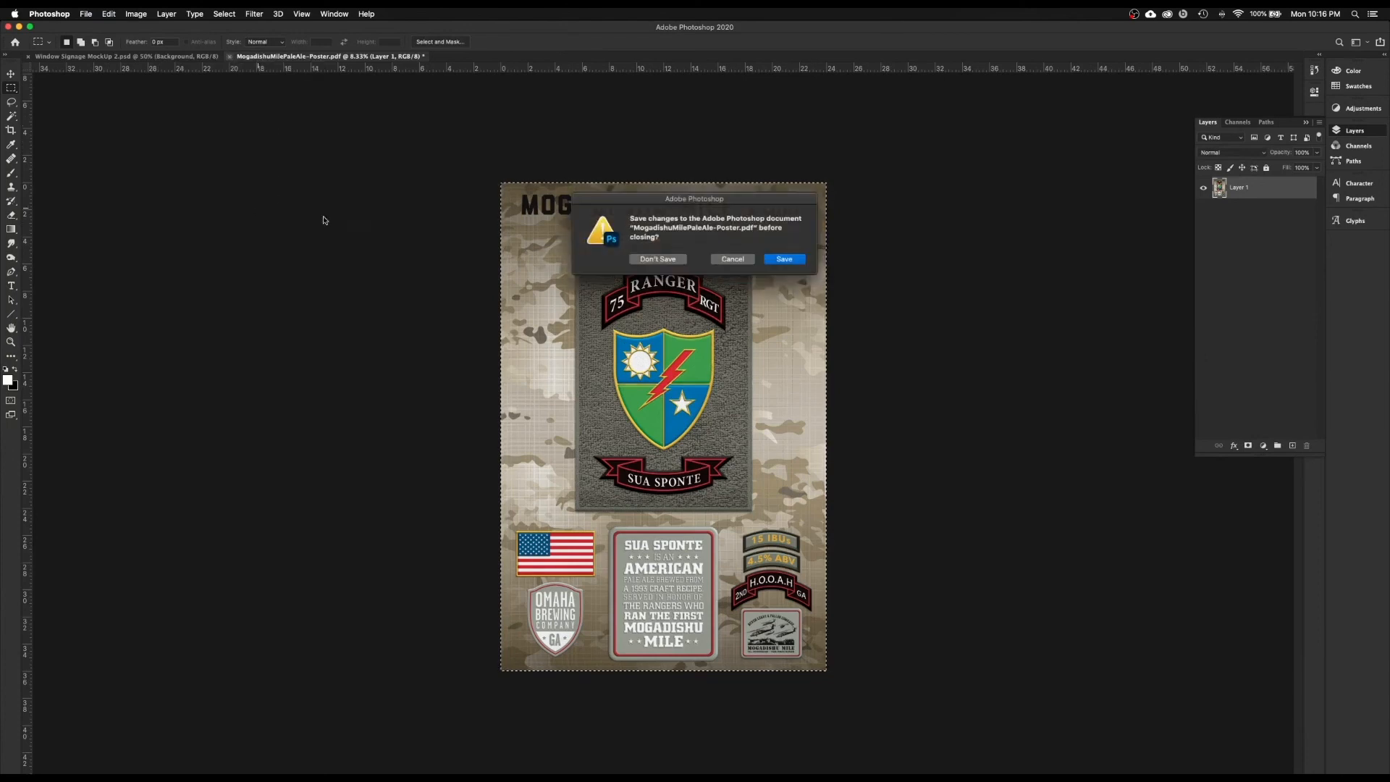
click(672, 263)
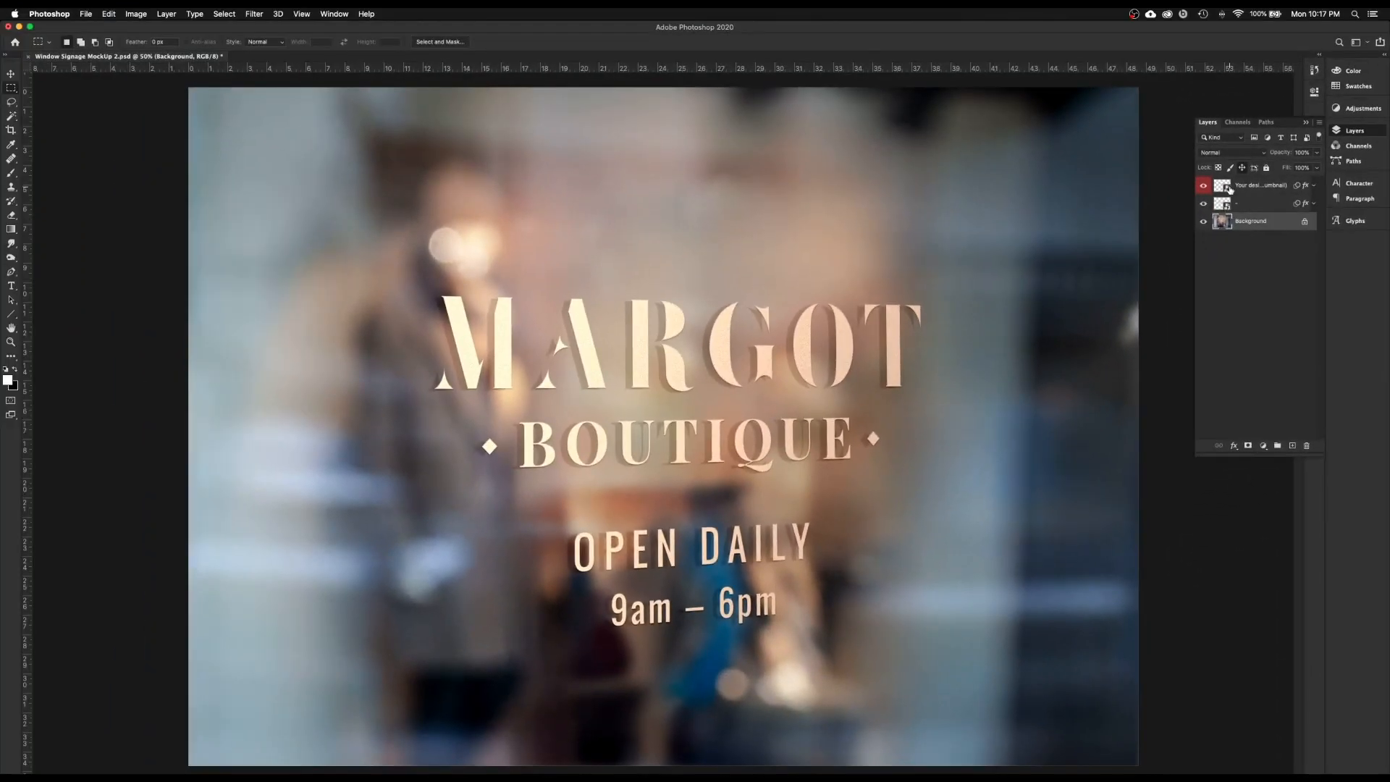
Open the Window Signage mockup's design smart object, and copy the large gray monogram logo from Illustrator for it
double_click(1117, 136)
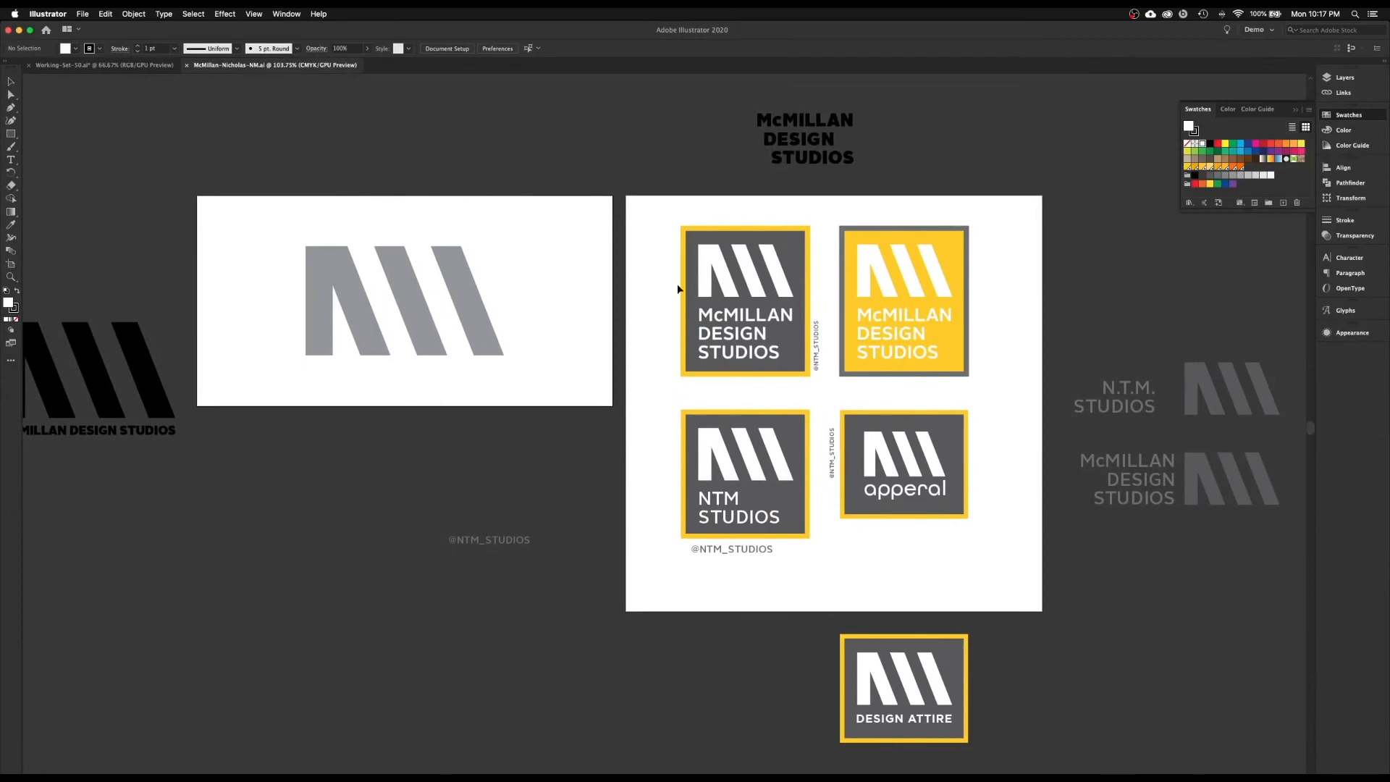
drag(280, 233, 535, 372)
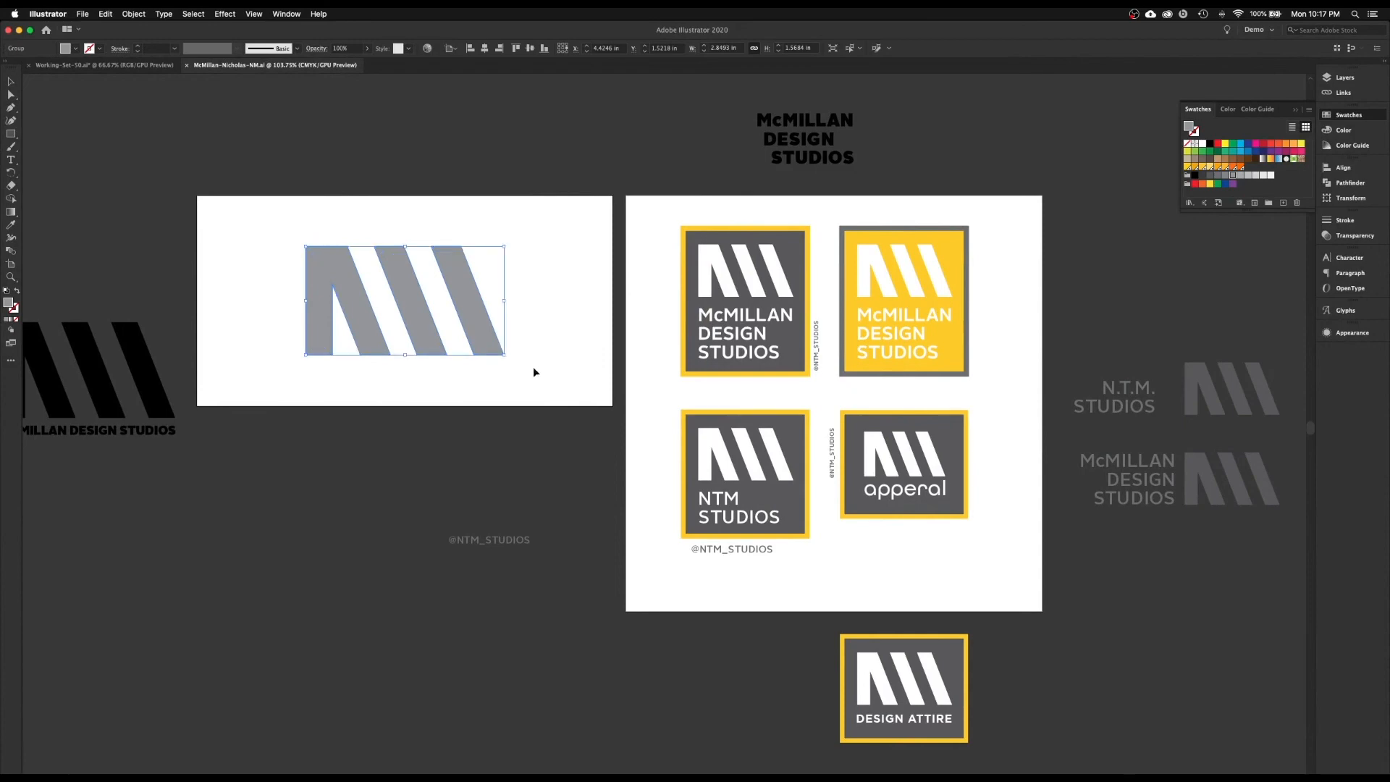
key(ctrl+Right)
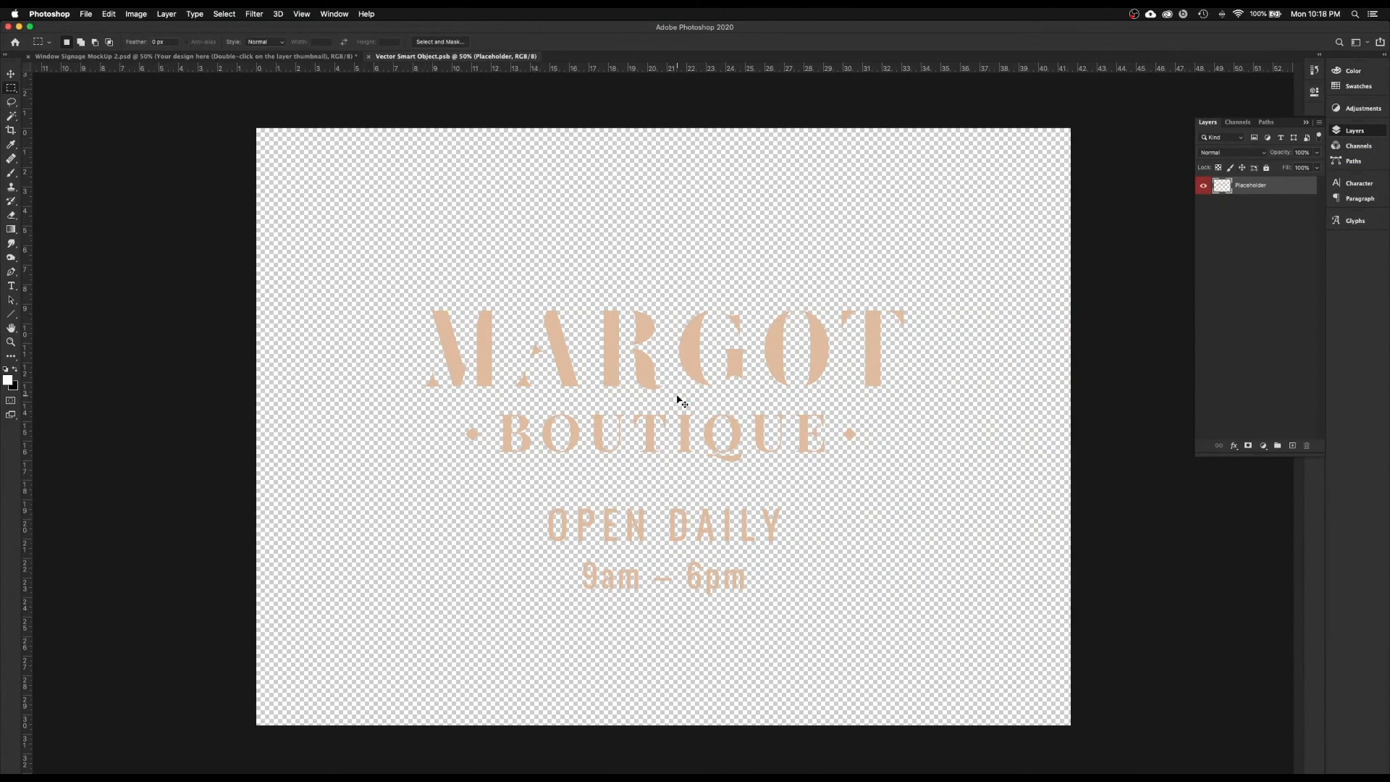
Paste the gray monogram logo into the smart object in Photoshop, enlarge it and position it over the MARGOT BOUTIQUE placeholder
key(super+v)
click(442, 206)
drag(695, 436, 900, 612)
drag(844, 442, 854, 472)
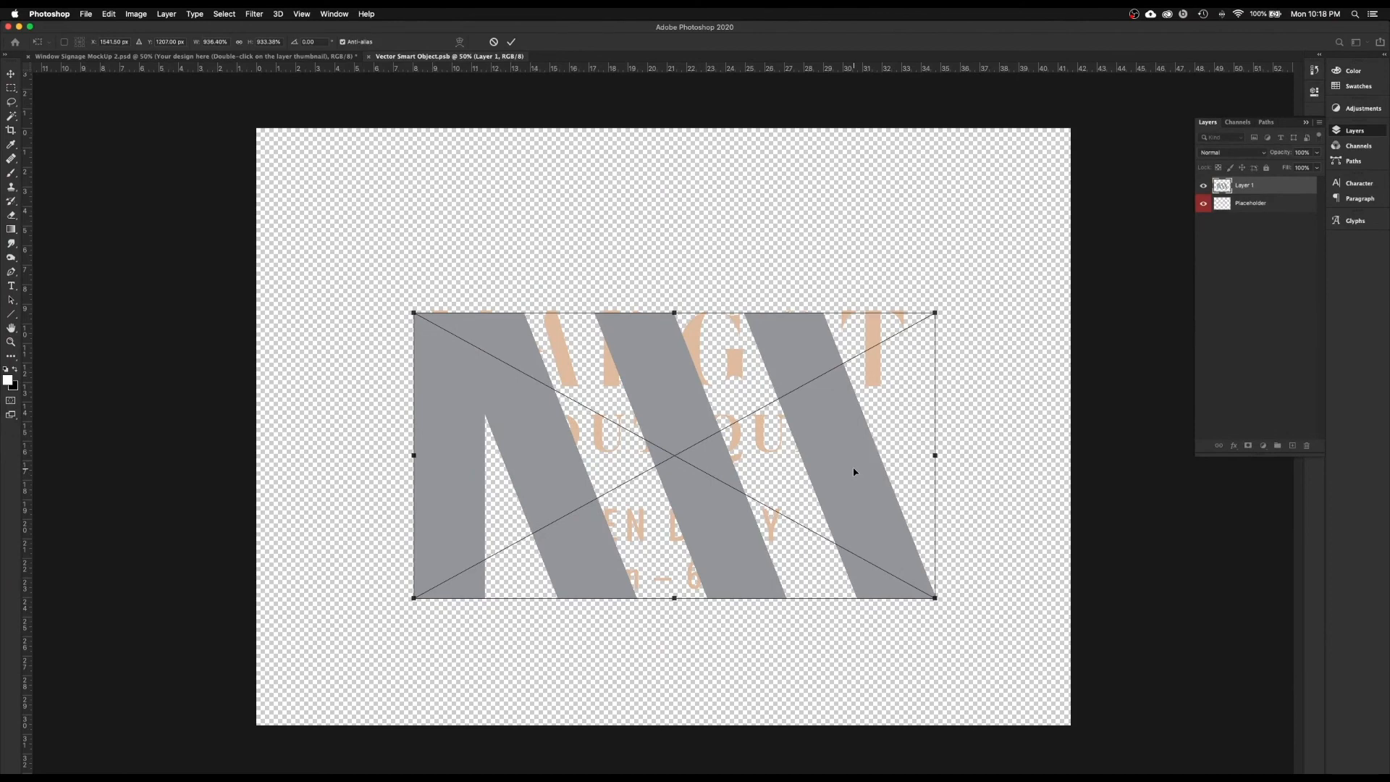
key(Return)
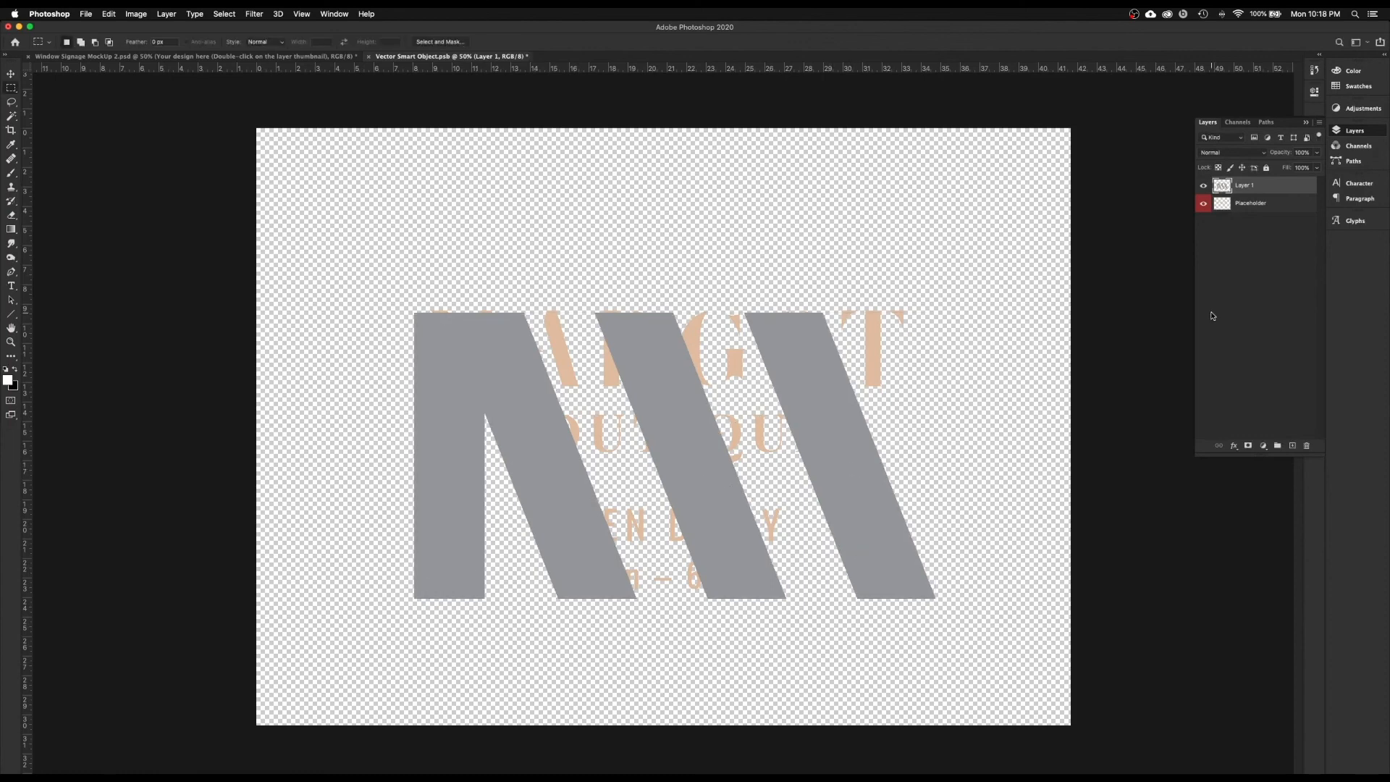
Hide the Placeholder layer, save the smart object and view the logo on the Window Signage mockup
click(1204, 203)
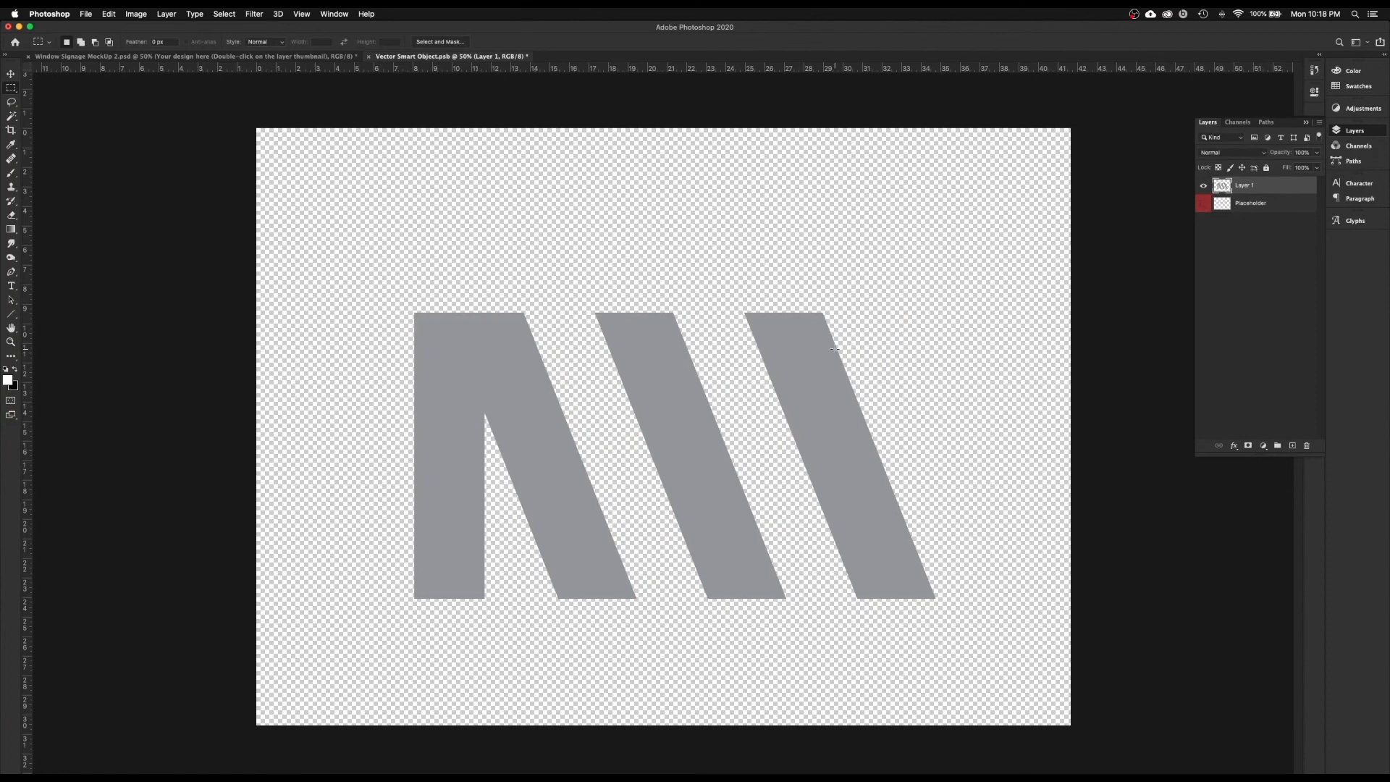
key(super+s)
click(315, 60)
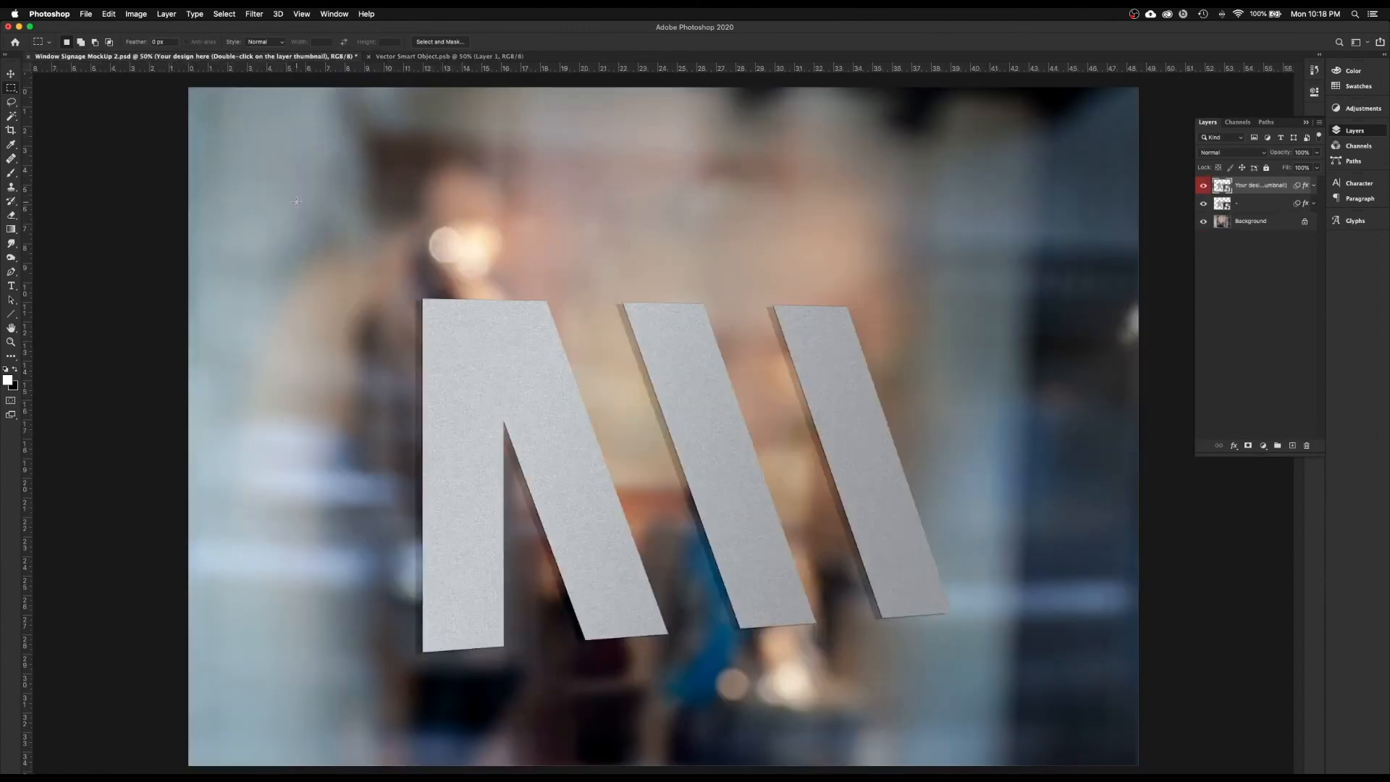
key(super+minus)
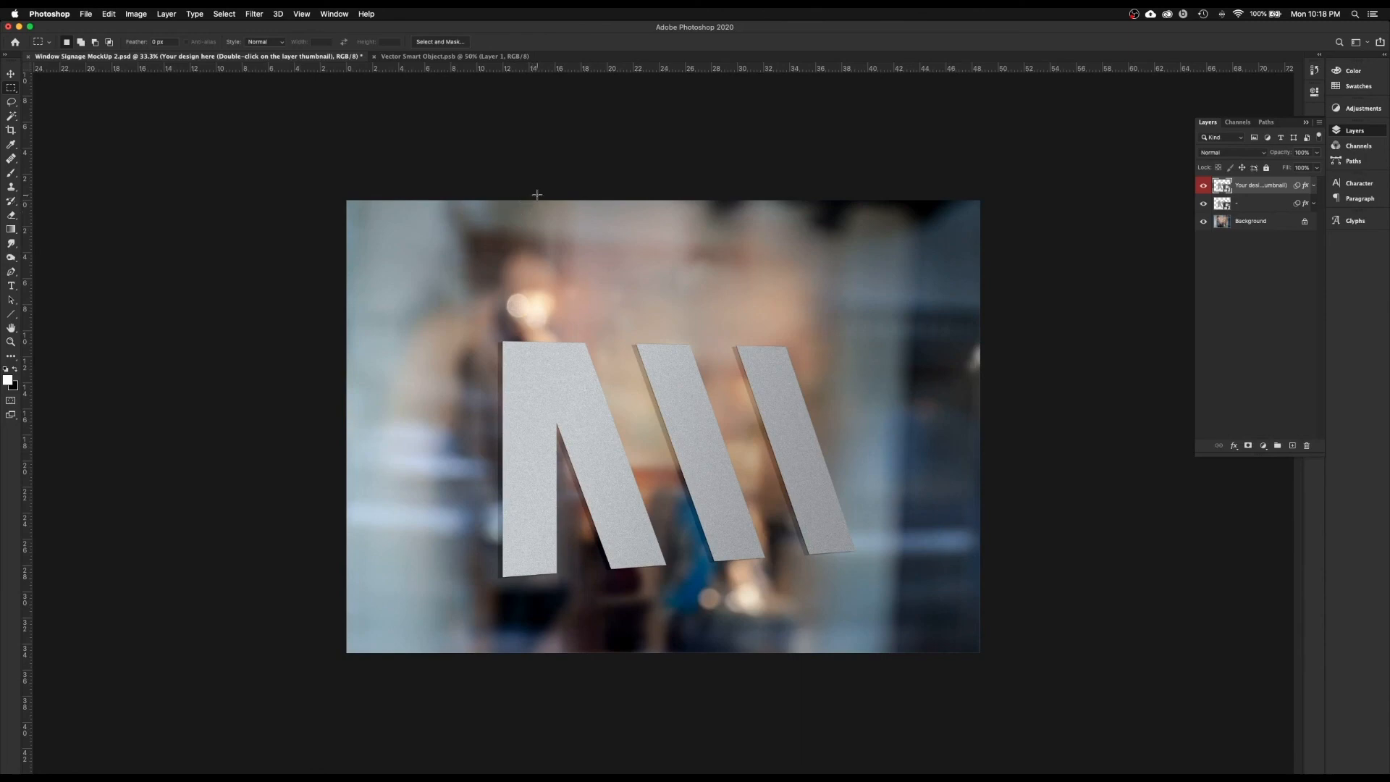
In Illustrator's Working-Set-50 document, duplicate the Texas icon beside the iceberg, fill the duplicate white and copy it
click(435, 63)
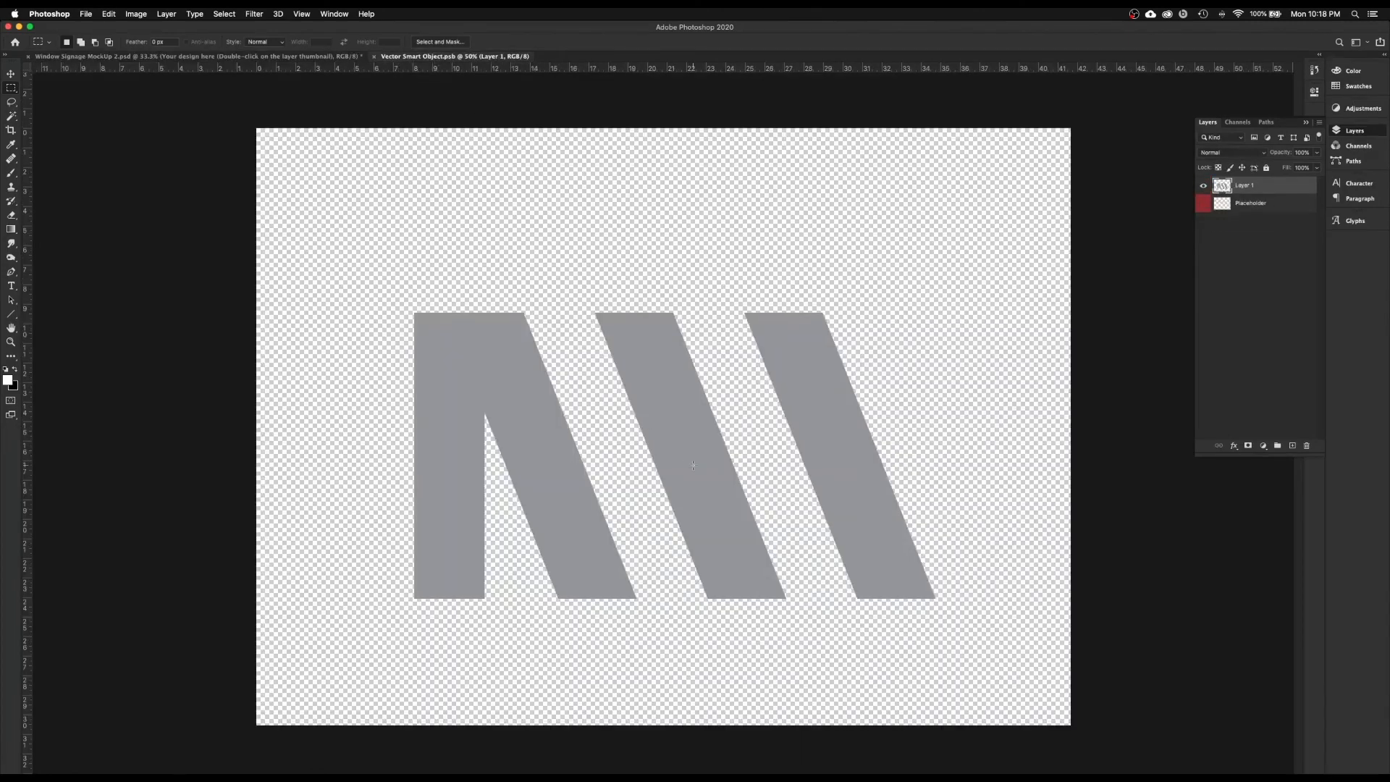
key(ctrl+Left)
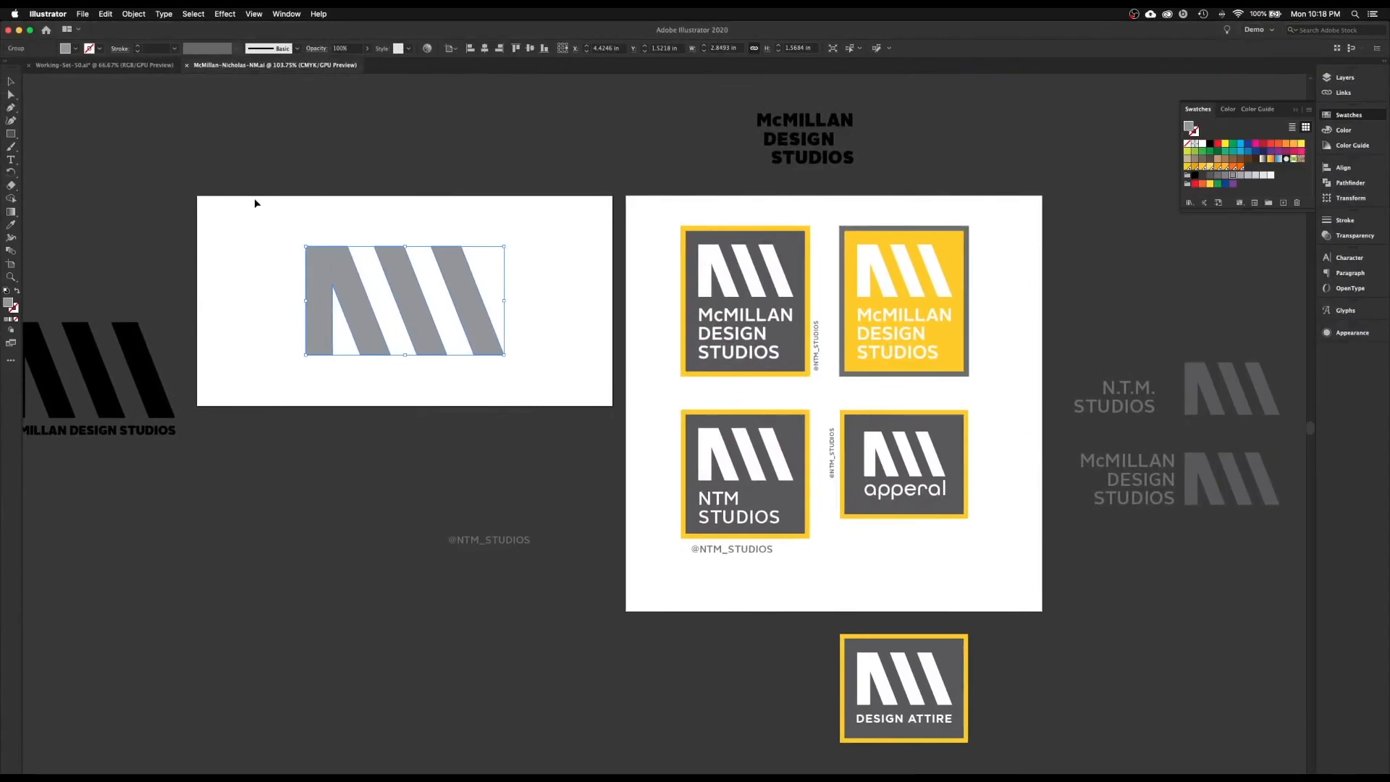
click(121, 65)
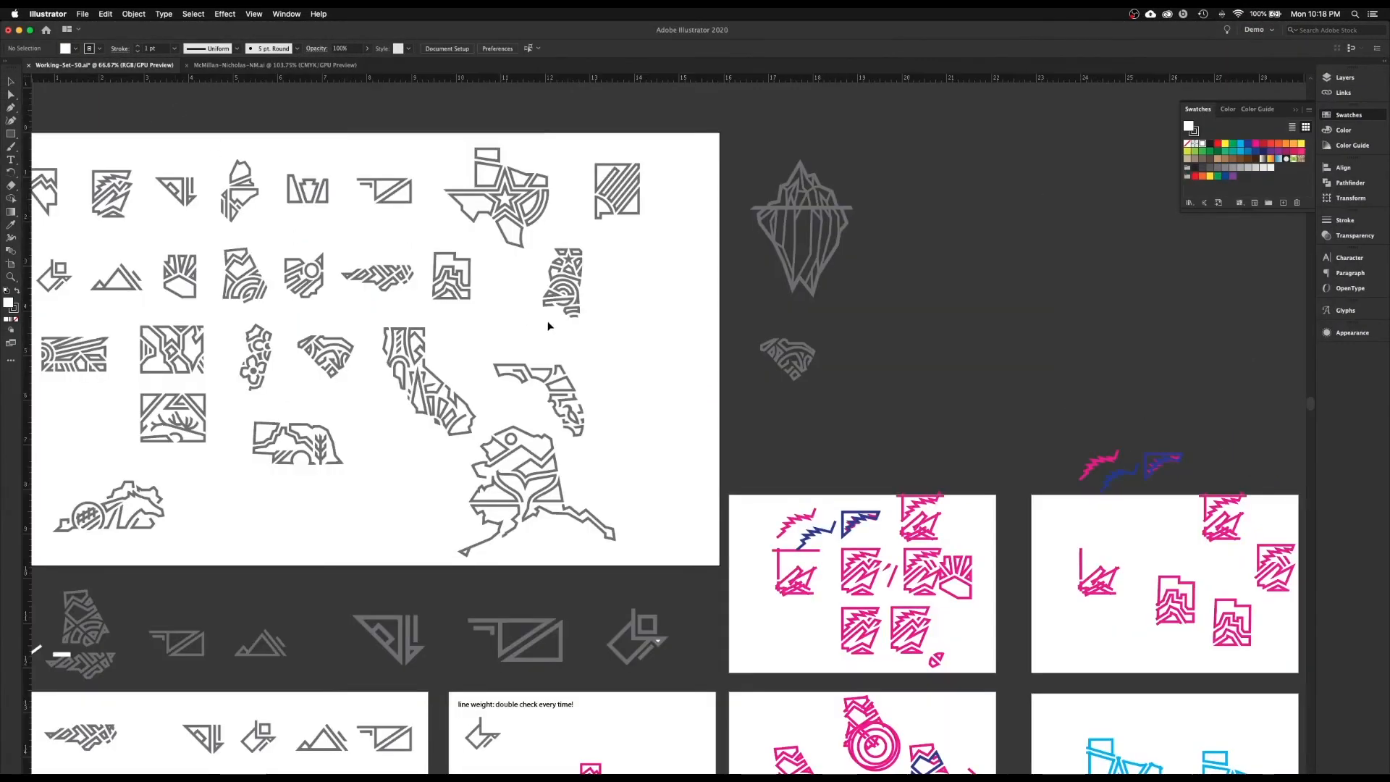
drag(352, 340, 460, 350)
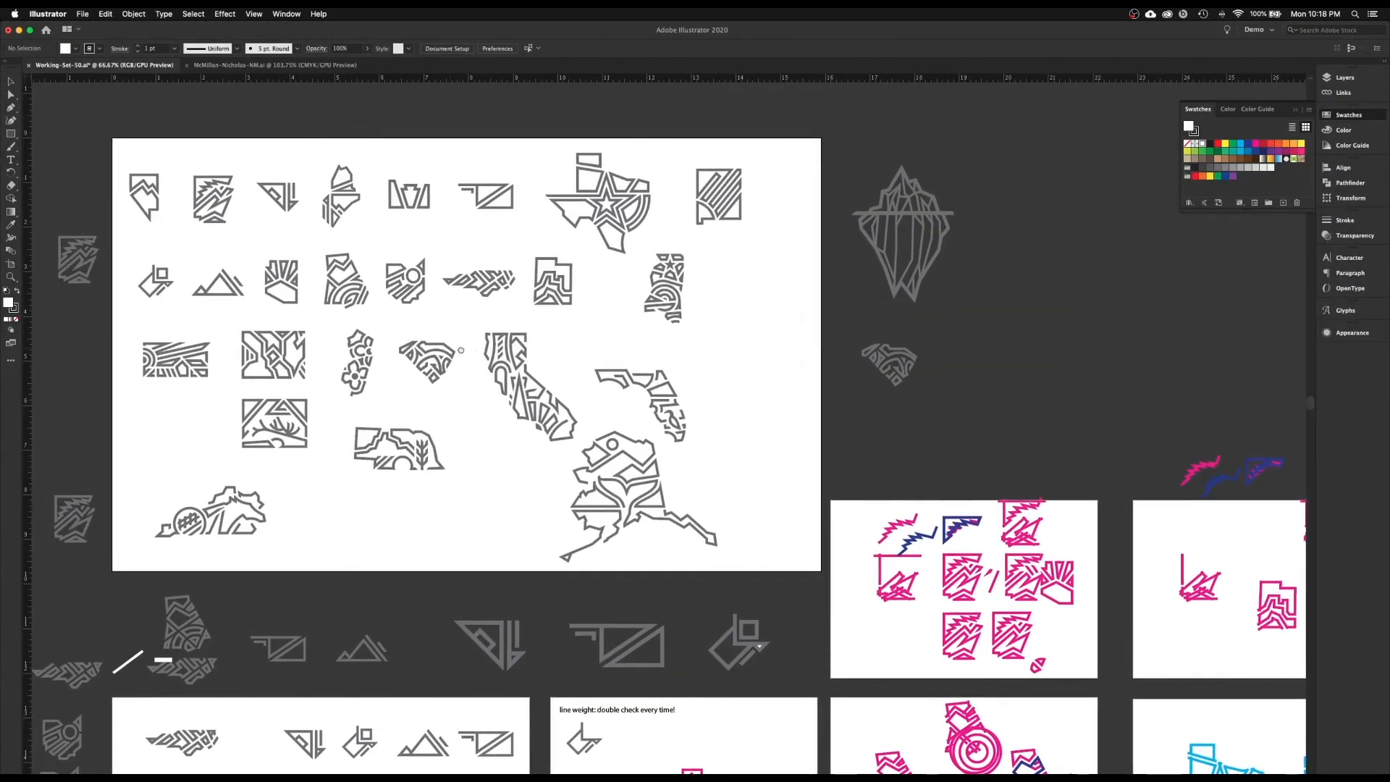
click(623, 241)
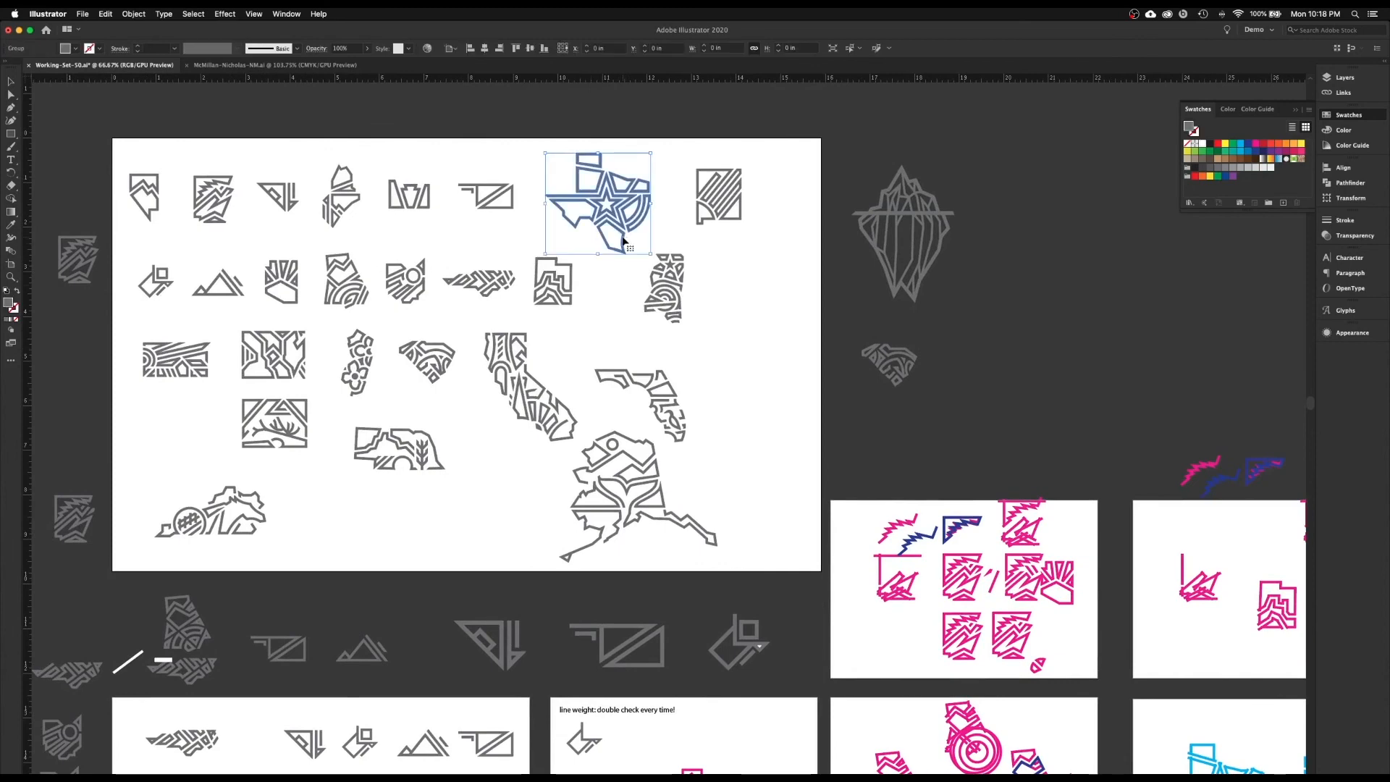
drag(623, 241, 1069, 294)
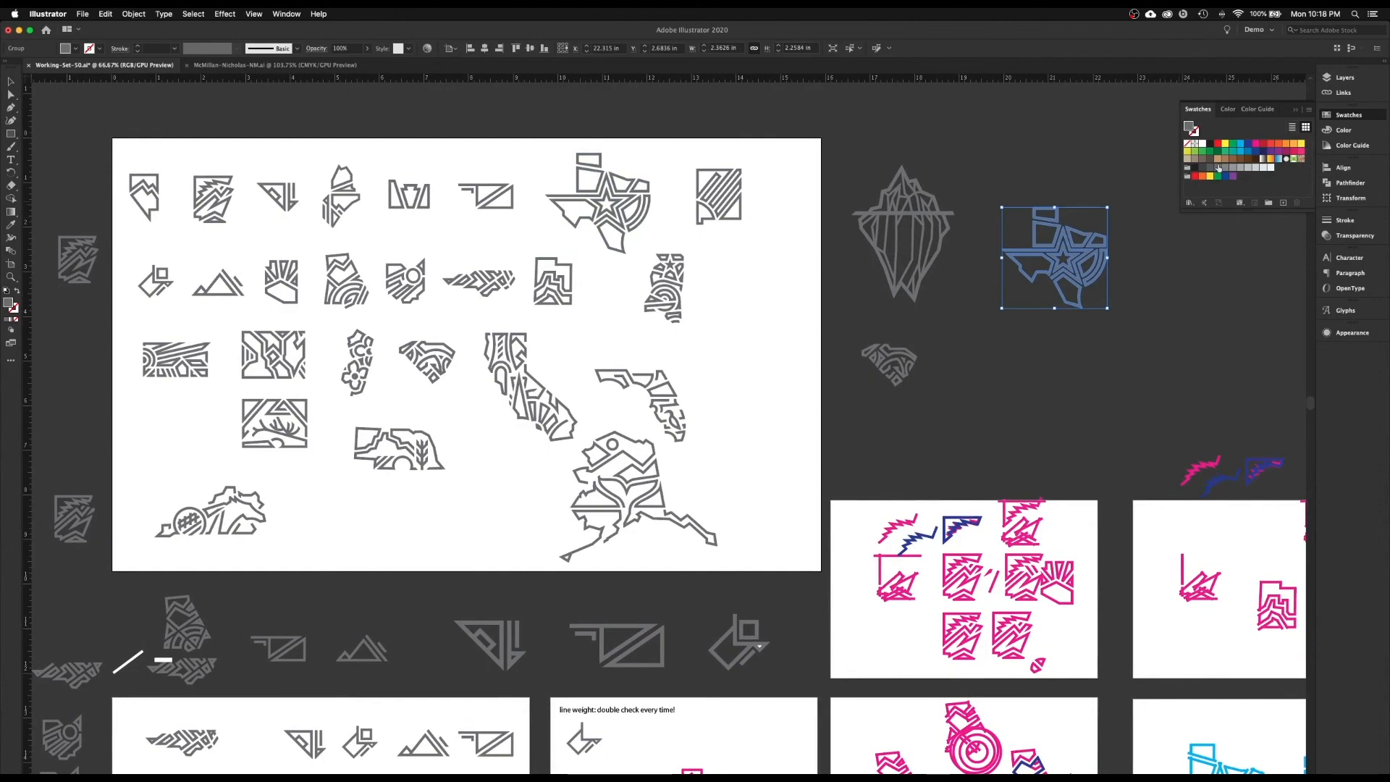
click(1202, 144)
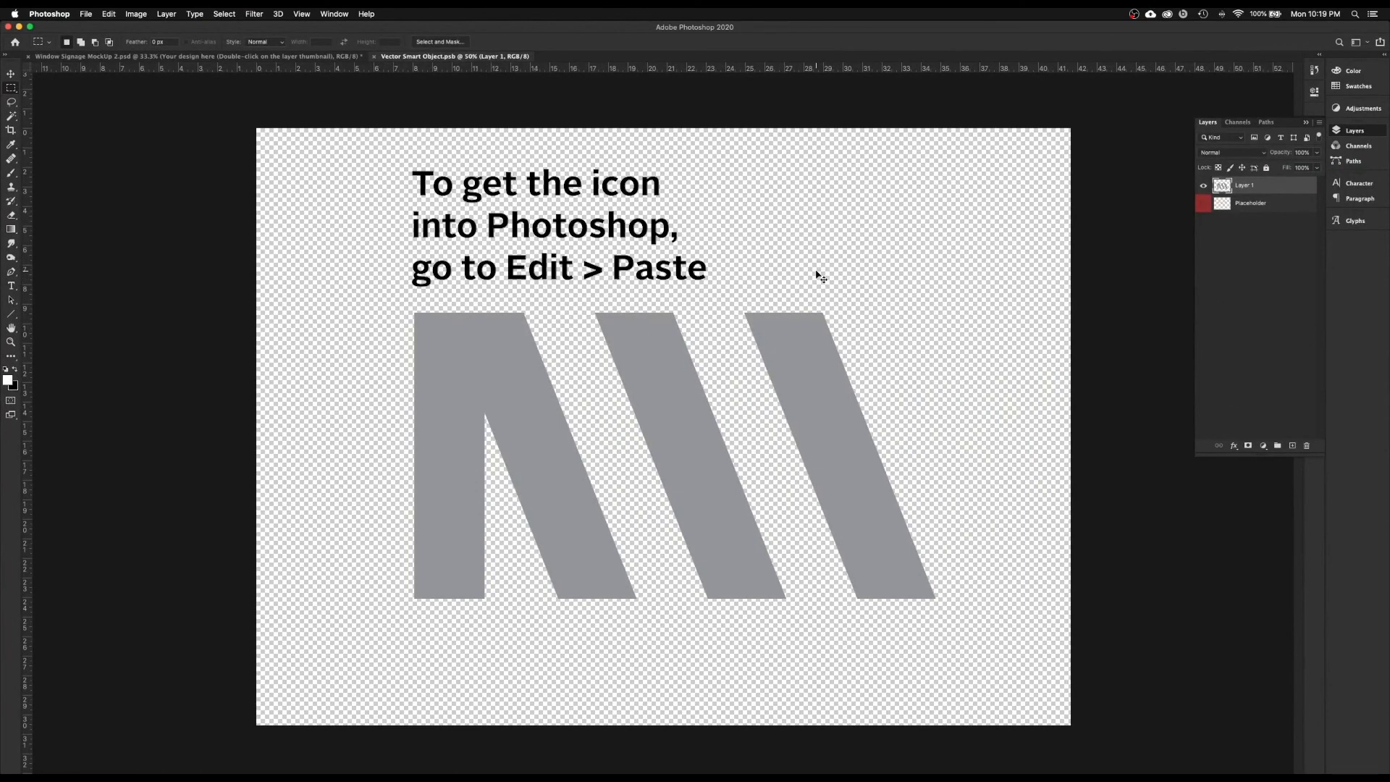
Paste the white Texas icon into the smart object in Photoshop, enlarge it and hide the gray logo's layer
key(super+v)
drag(687, 449, 880, 609)
key(Return)
key(v)
click(1203, 203)
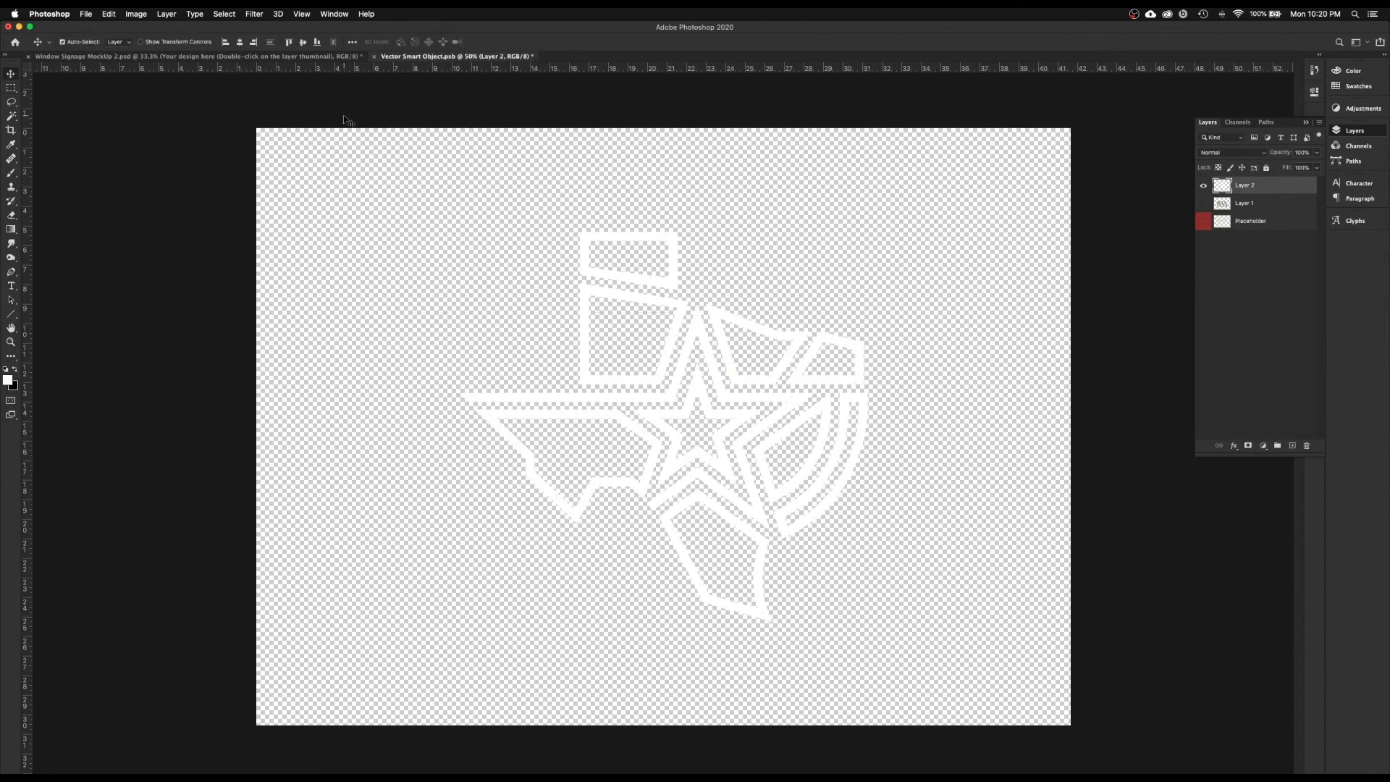
Center the Texas icon horizontally and vertically on the canvas, then save the smart object and return to the Window Signage mockup
click(353, 42)
drag(674, 348, 553, 352)
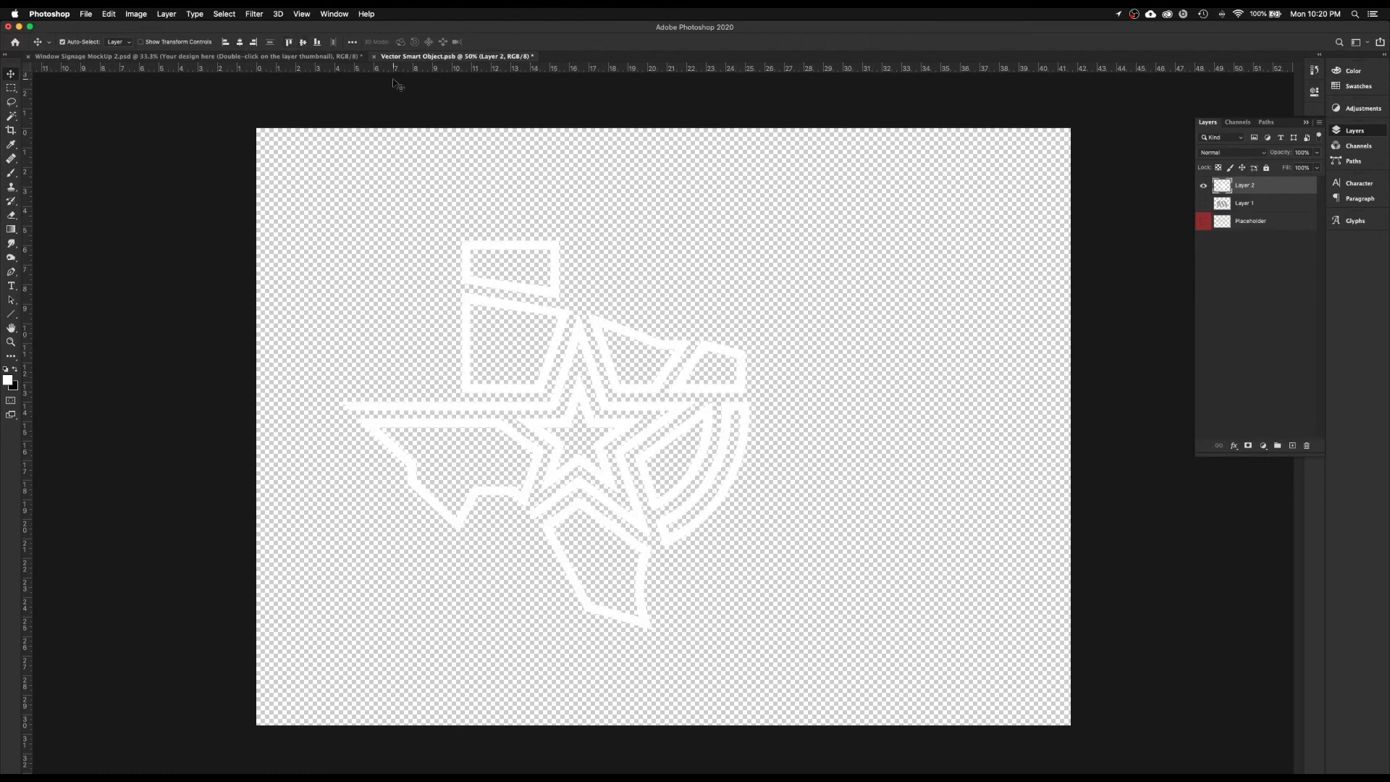
click(239, 43)
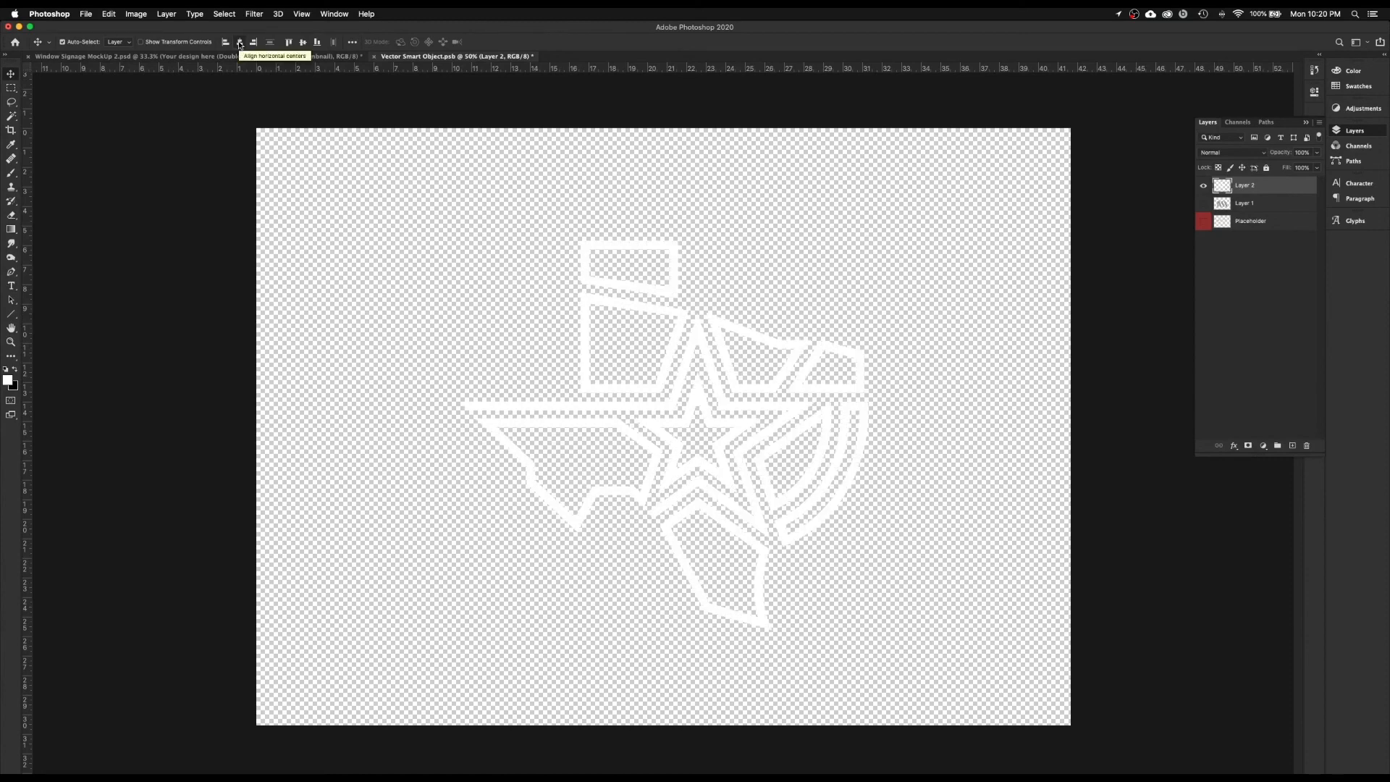
click(303, 43)
key(super+s)
click(312, 57)
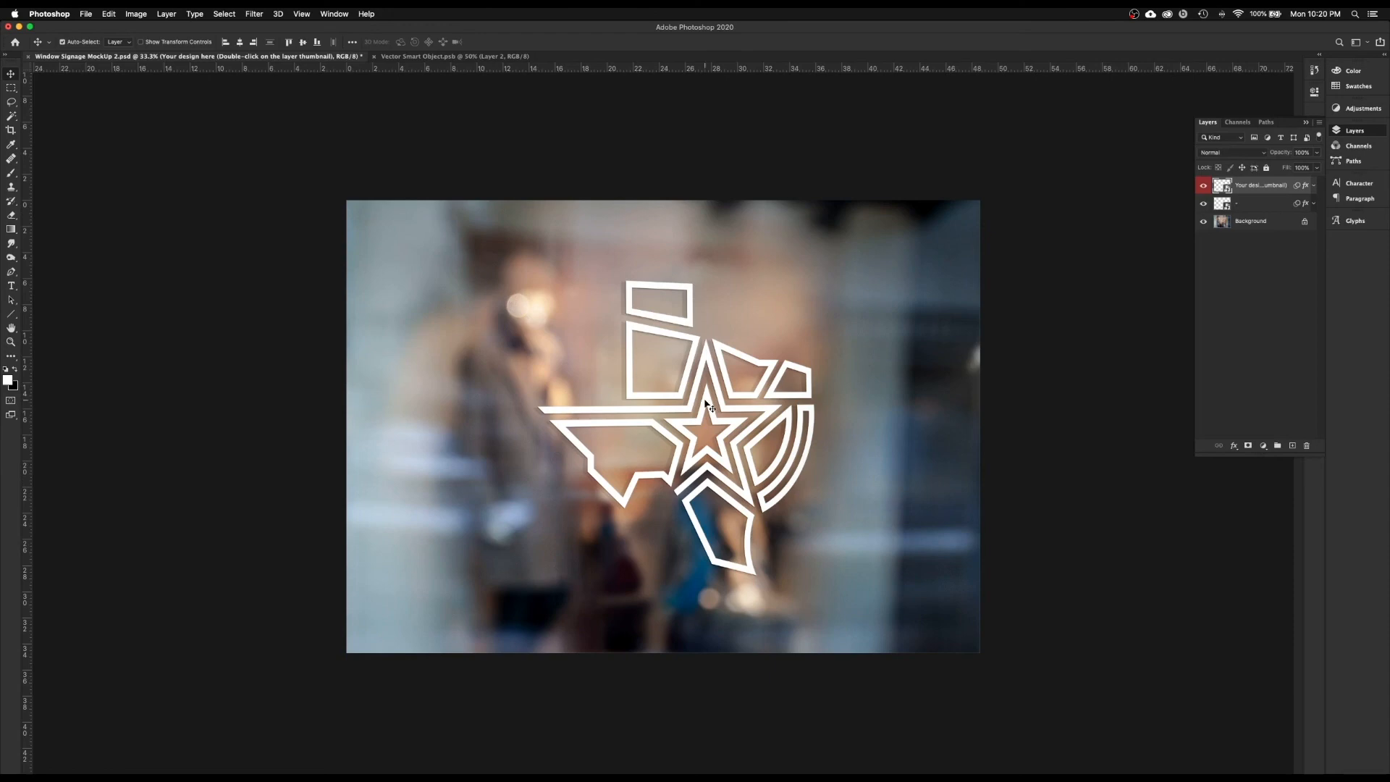
Move the Texas icon slightly left in the Vector Smart Object, save it and return to the Window Signage mockup
key(super+equal)
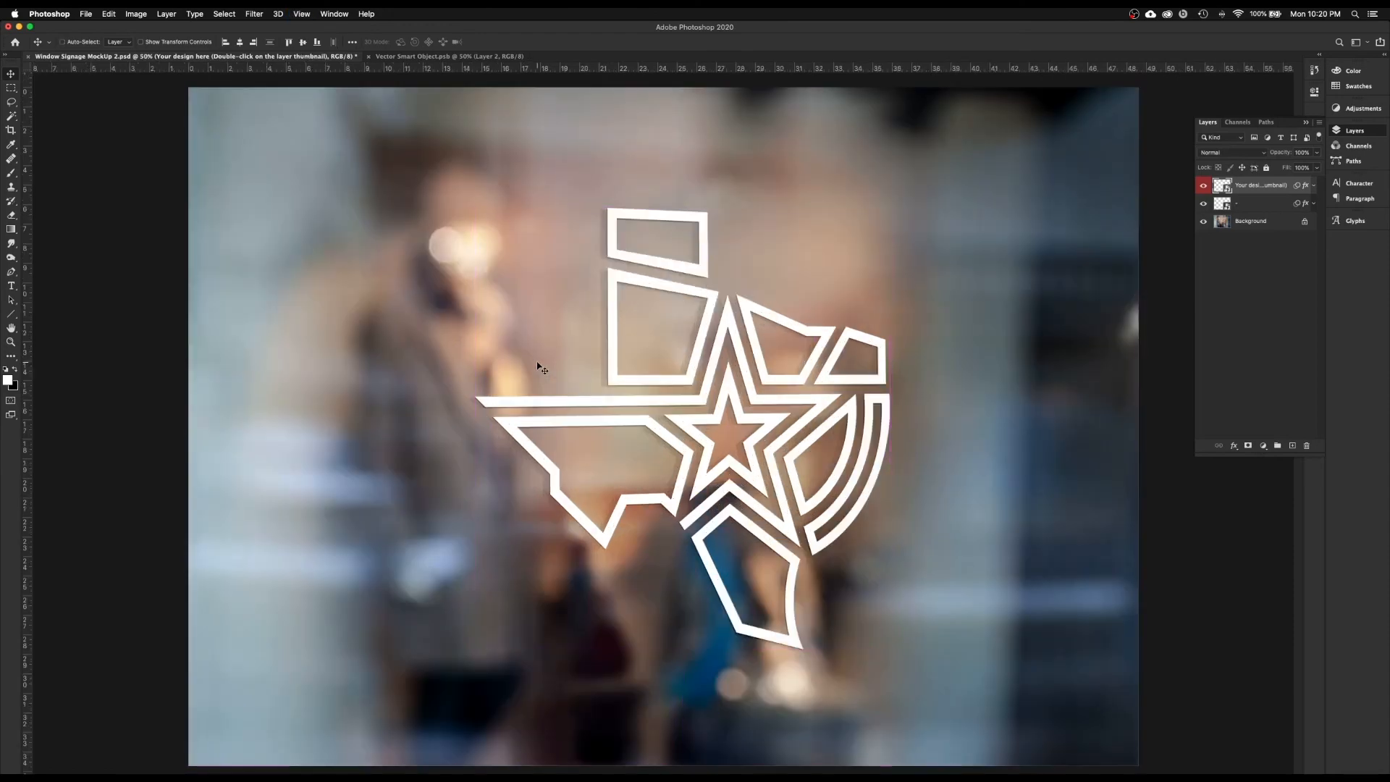
key(super+minus)
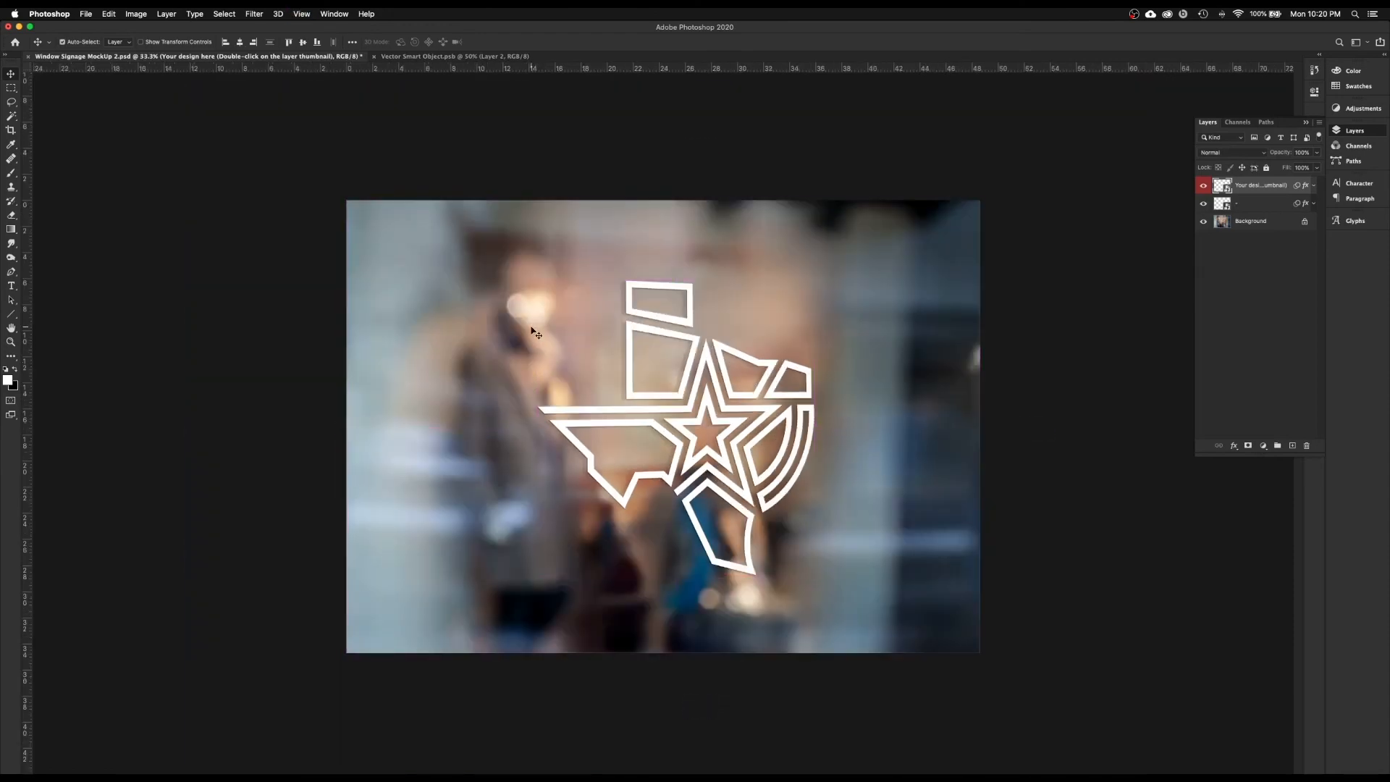
click(443, 58)
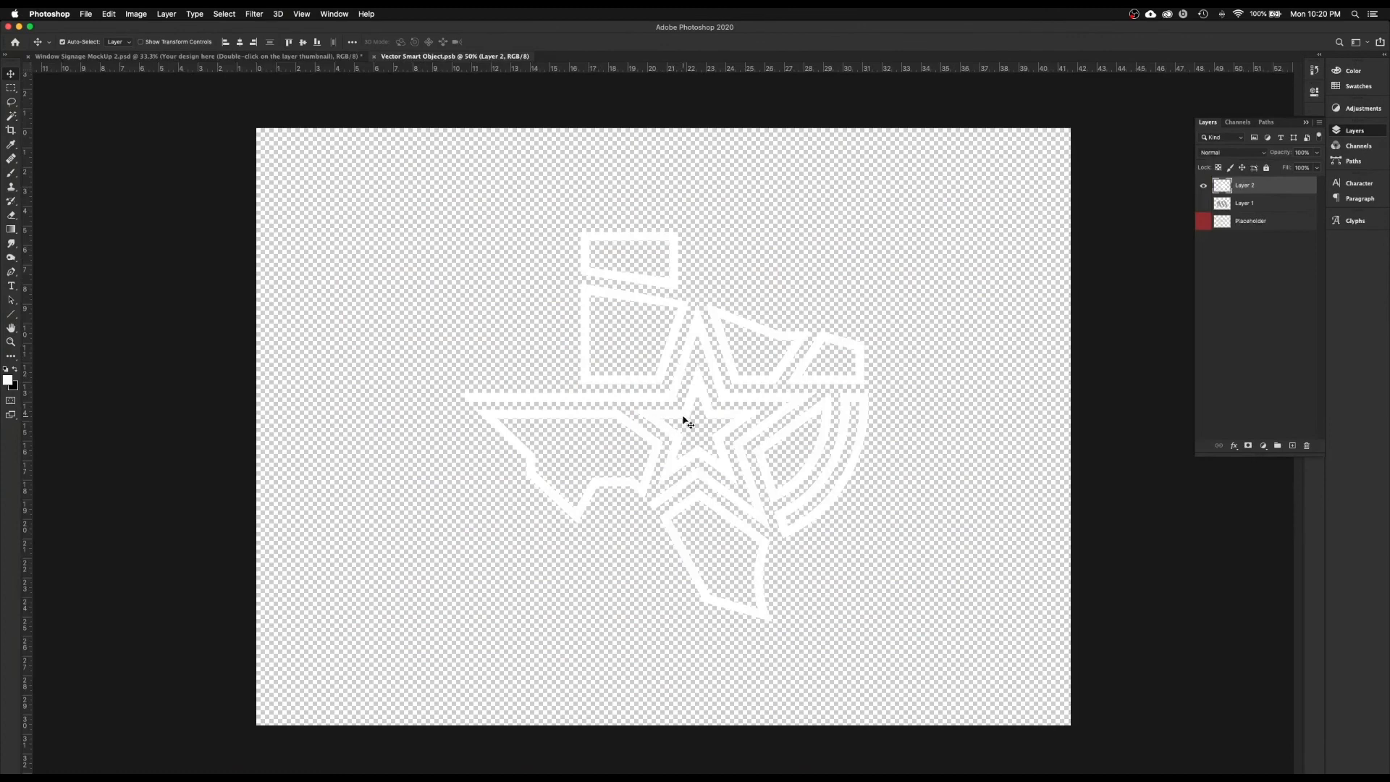
drag(682, 418, 648, 419)
click(86, 14)
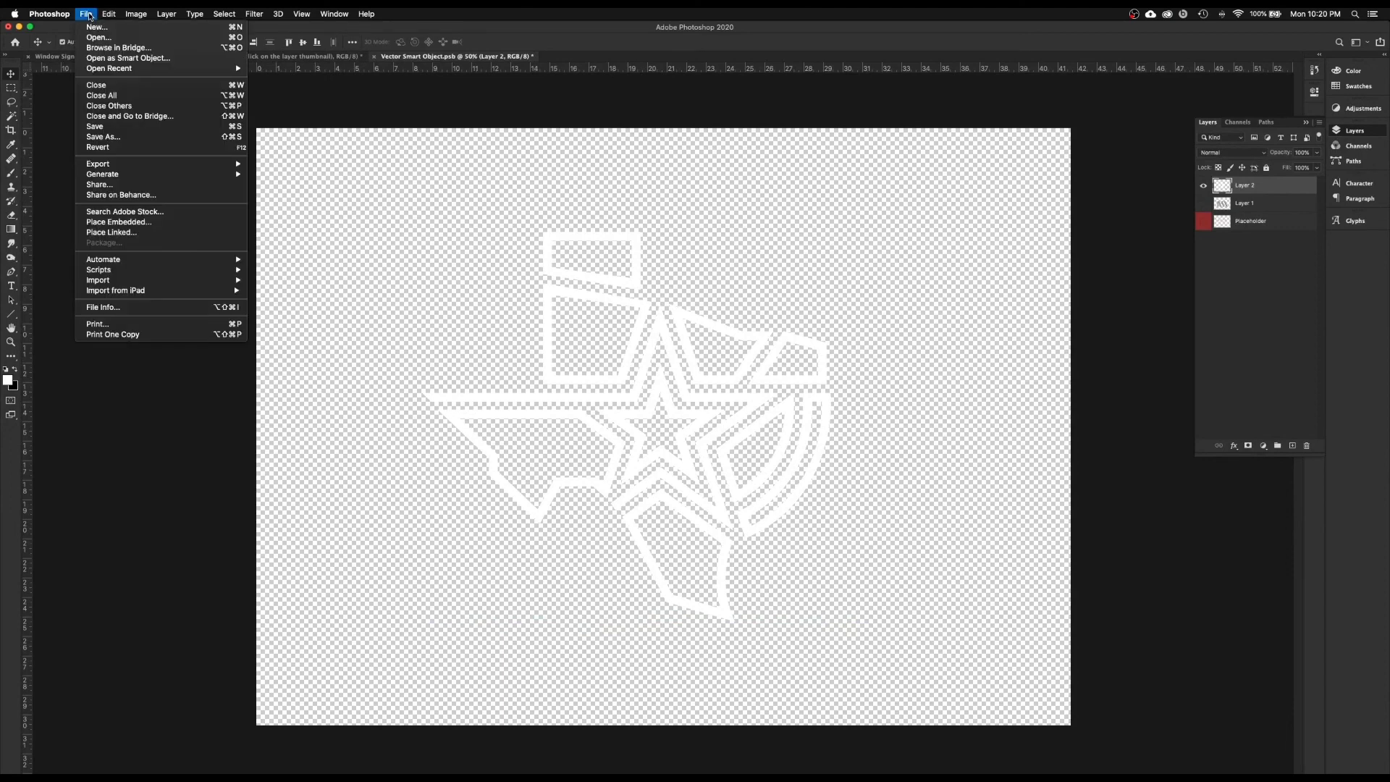
click(116, 127)
click(207, 56)
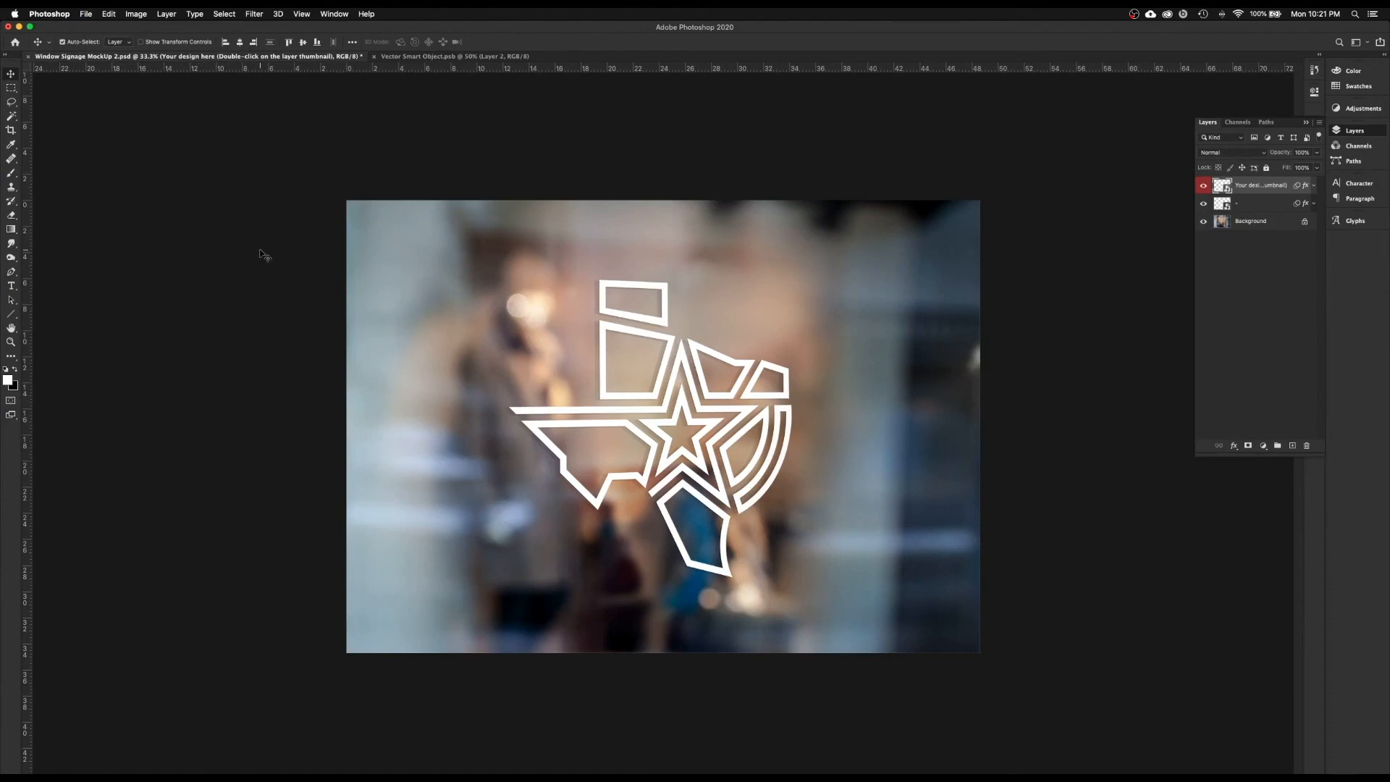
Save the Window Signage mockup to the Desktop under the new name Texas-Vinyl.psd, in Photoshop format with layers
click(86, 14)
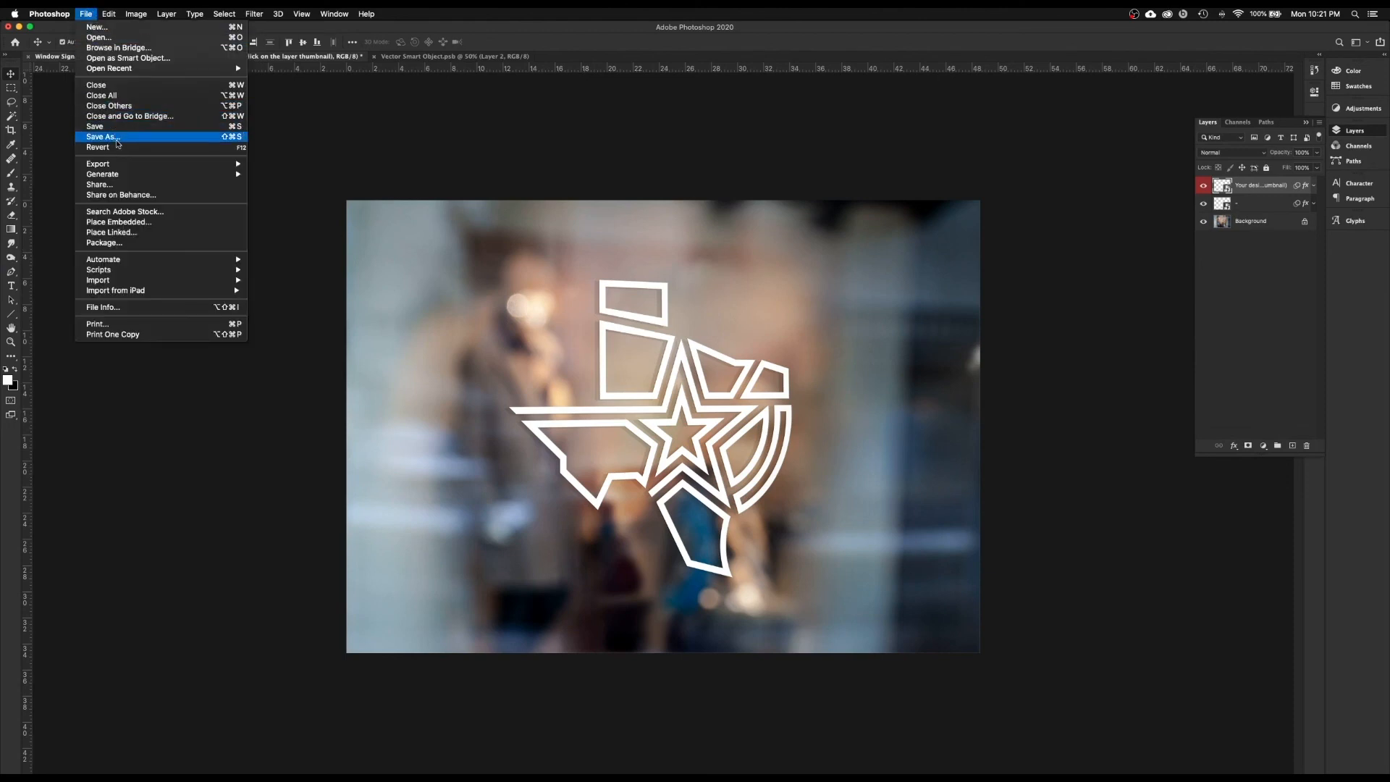
click(116, 137)
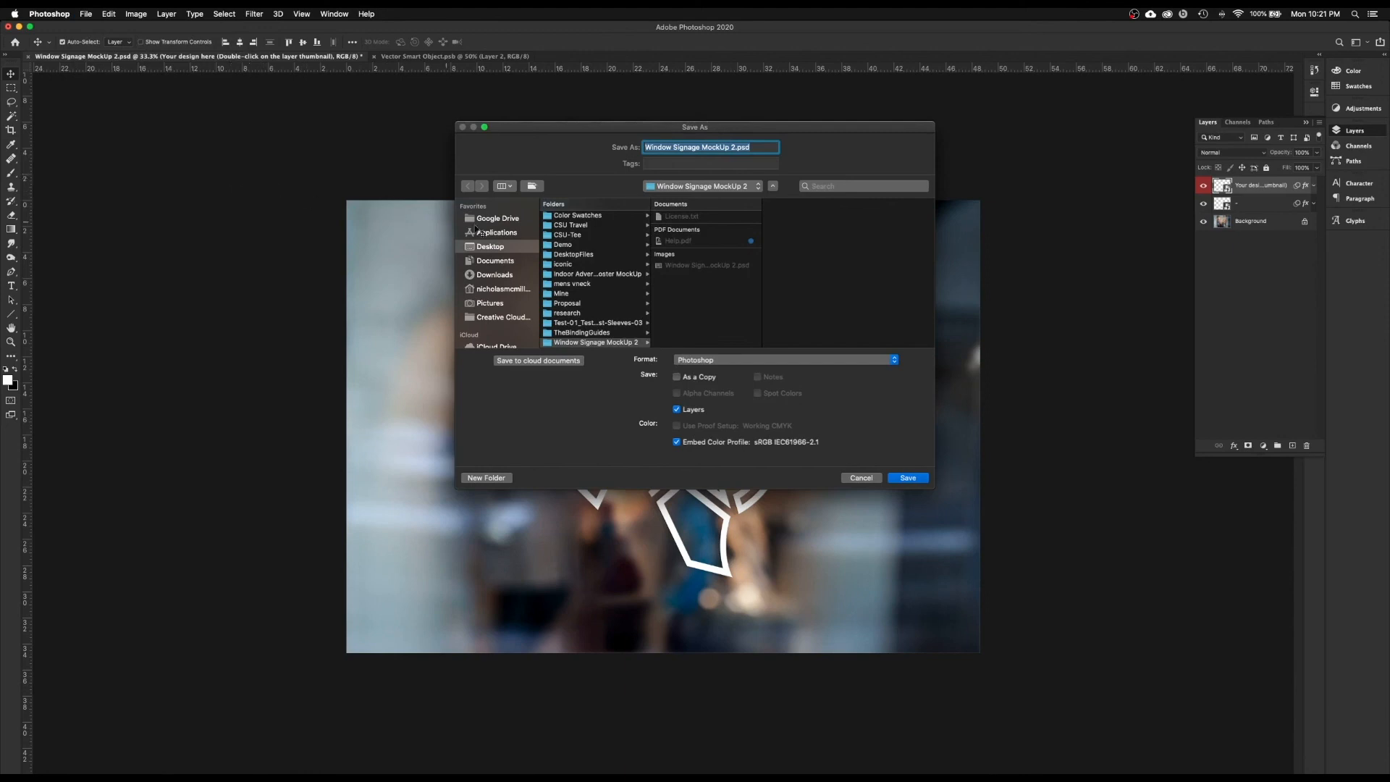
click(499, 247)
click(731, 147)
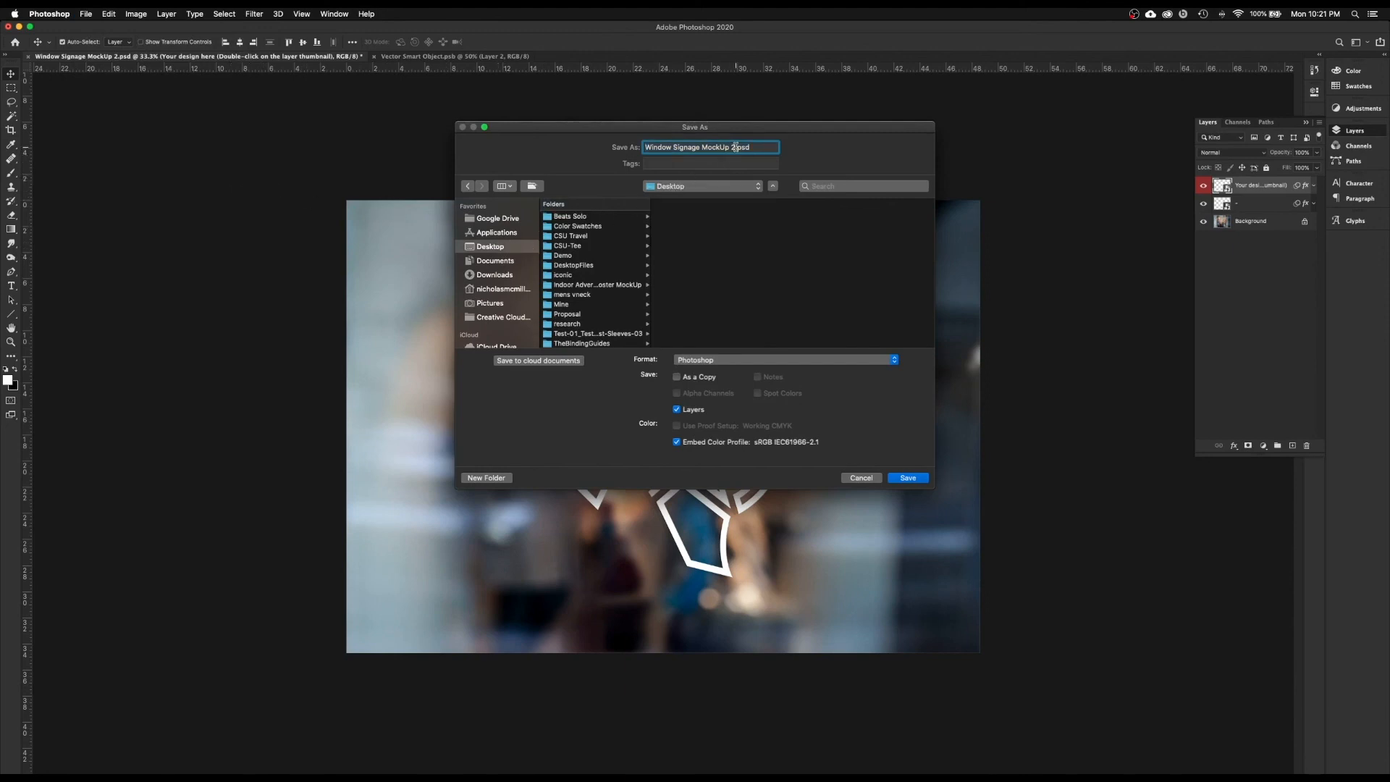
drag(731, 147, 567, 148)
text(TExas)
key(BackSpace)
key(BackSpace)
key(BackSpace)
key(BackSpace)
text(ex)
text(-Vinyl)
click(915, 480)
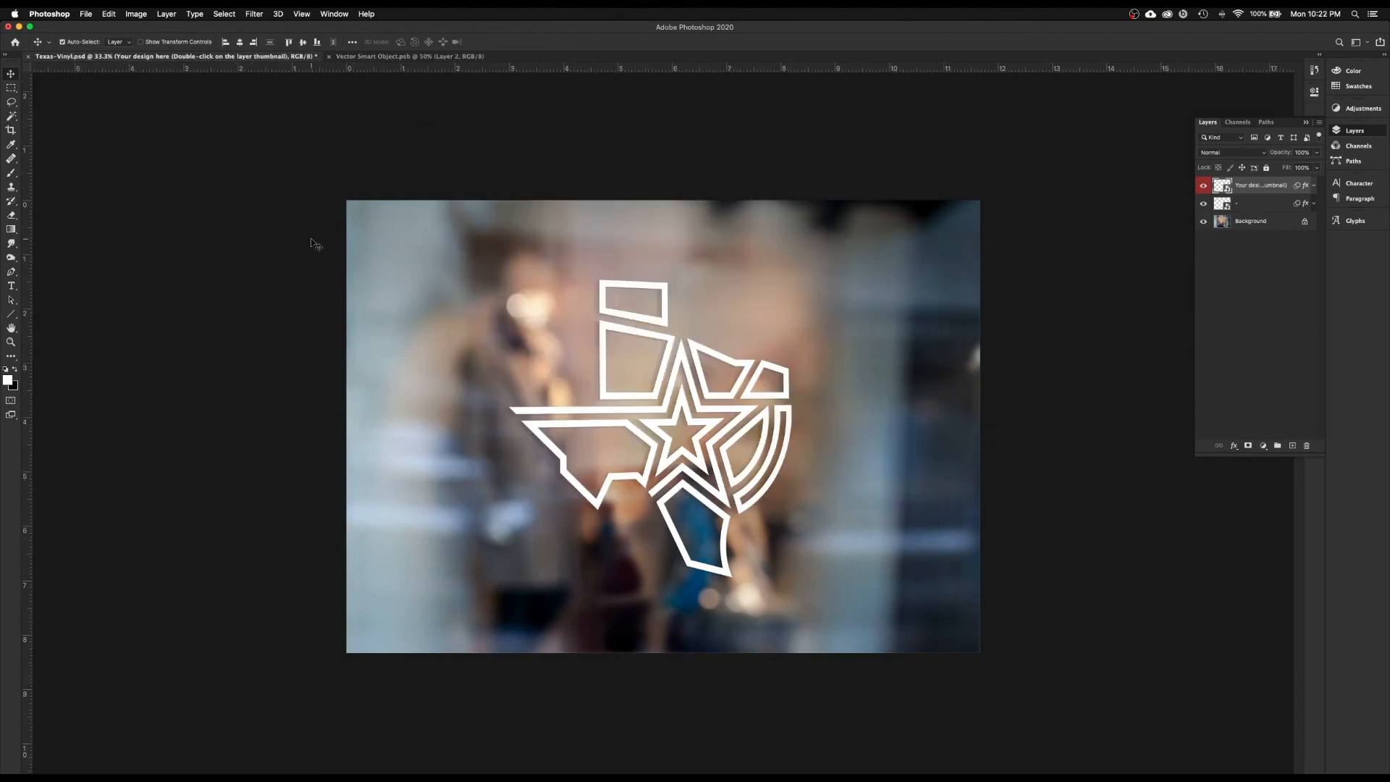